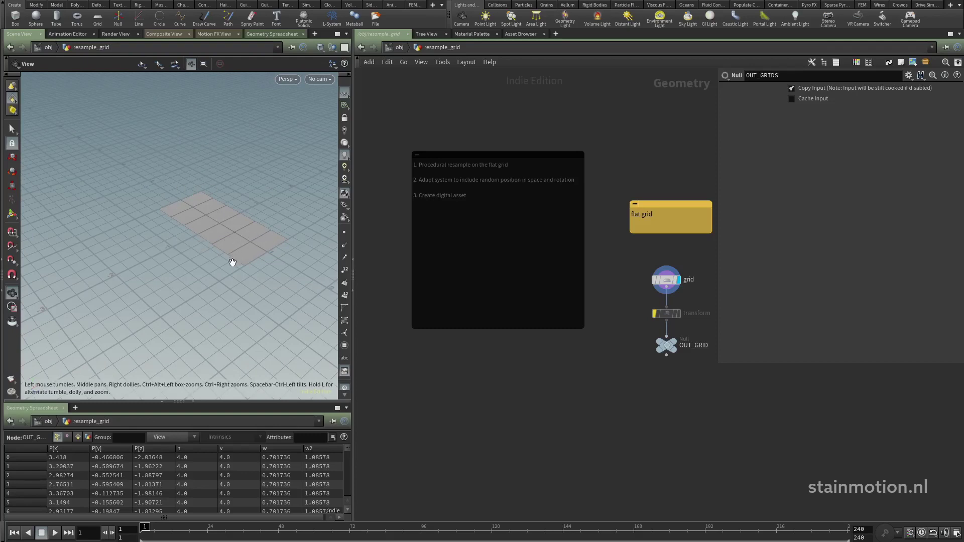
# - Add a Bound node fed by OUT_GRID below the null and display its output
pyautogui.moveTo(230, 263); pyautogui.dragTo(248, 254)
pyautogui.moveTo(303, 289); pyautogui.dragTo(220, 295)
pyautogui.moveTo(530, 387); pyautogui.dragTo(527, 323, button='middle')
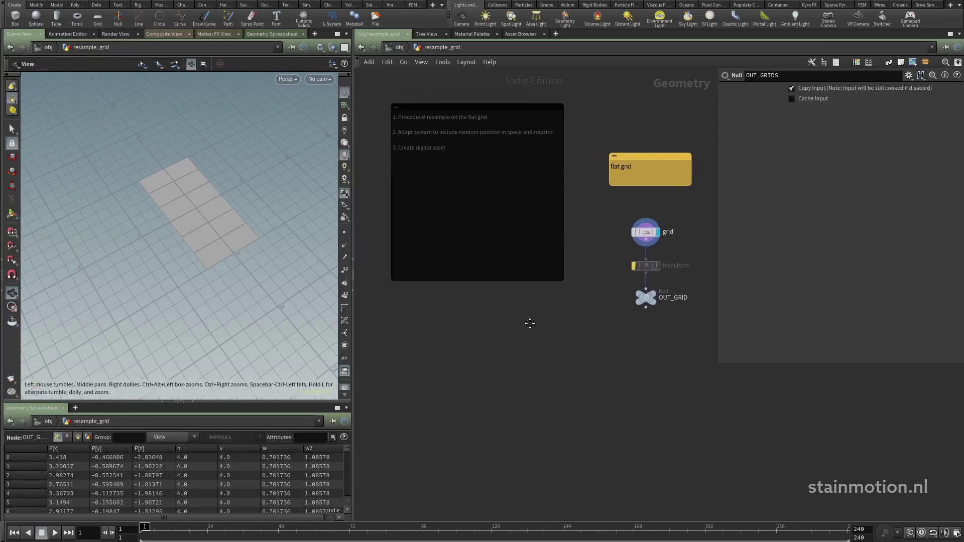
pyautogui.moveTo(646, 308); pyautogui.dragTo(529, 321)
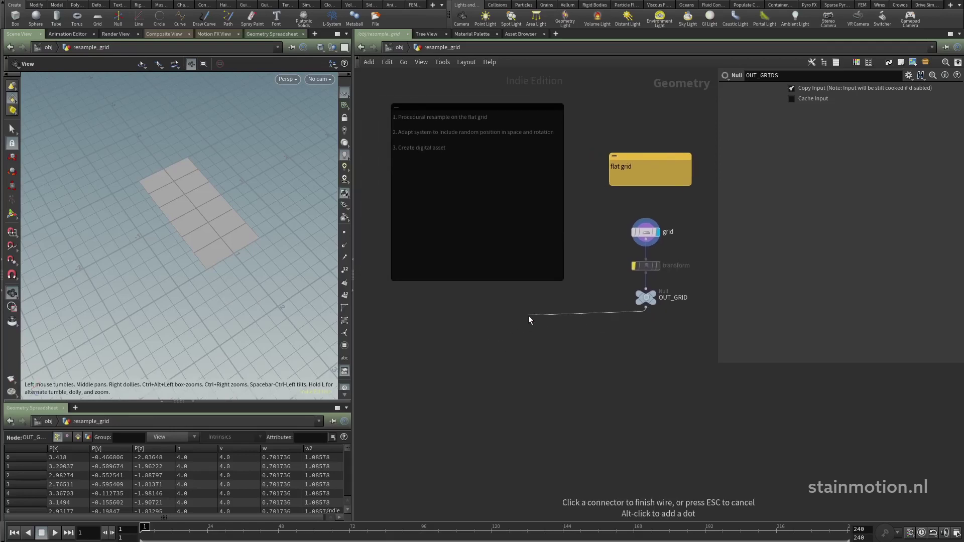
pyautogui.press('Tab')
pyautogui.write('bound')
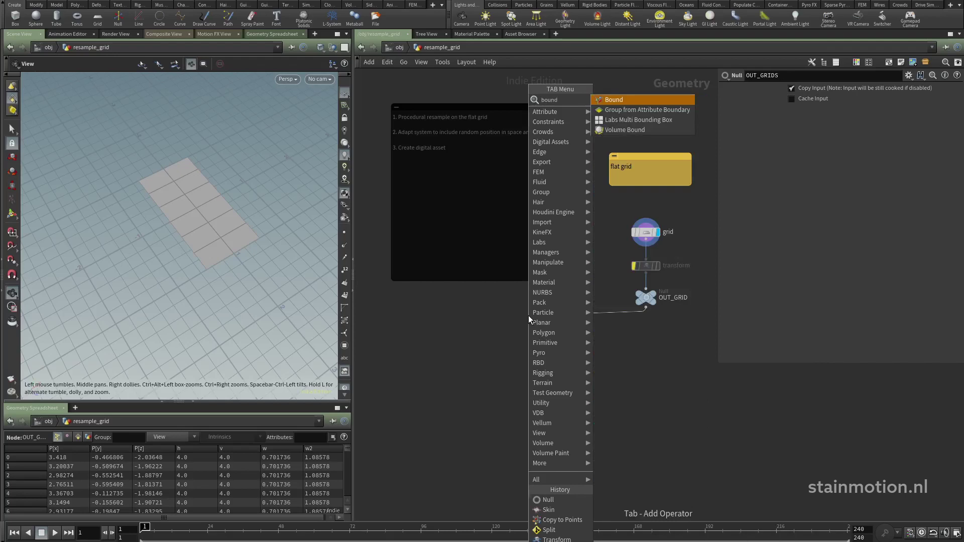
pyautogui.click(619, 99)
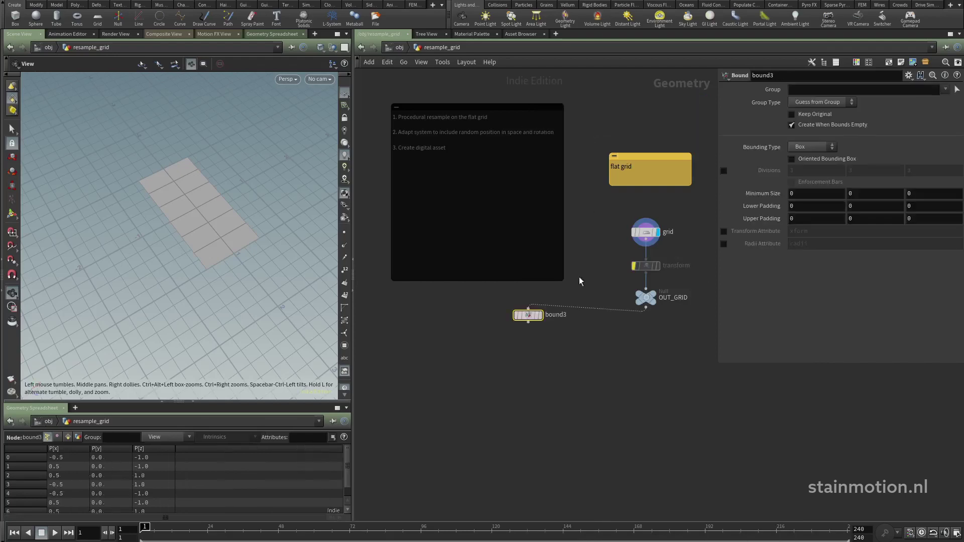
pyautogui.moveTo(530, 318); pyautogui.dragTo(563, 325)
pyautogui.click(572, 322)
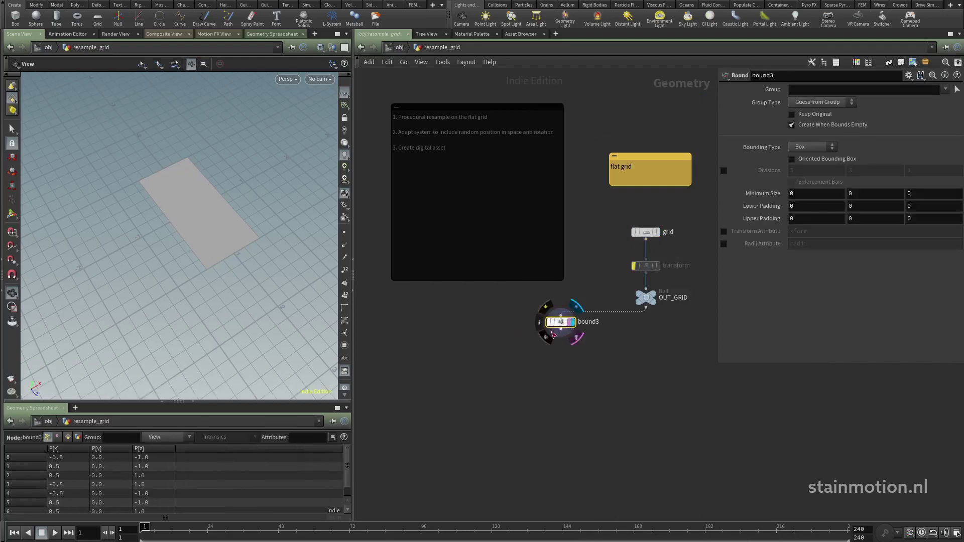
# - Set the Bound node's bounding type to Rectangle and enable Oriented Bounding Rectangle
pyautogui.click(801, 148)
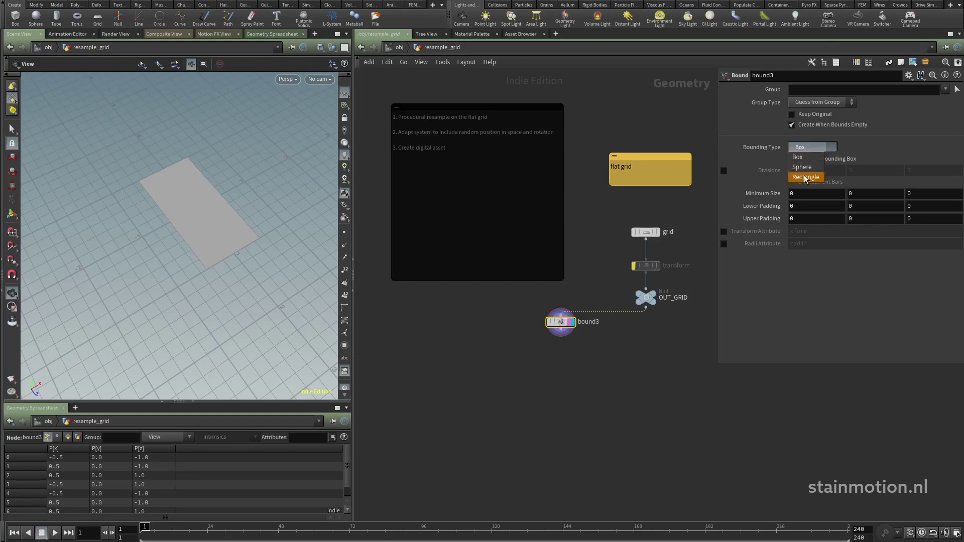
pyautogui.click(796, 179)
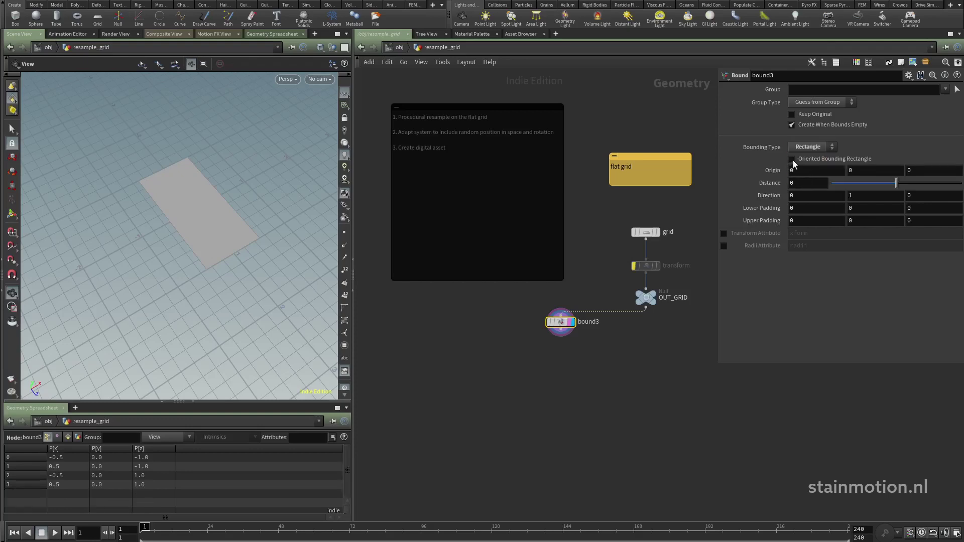
pyautogui.click(793, 160)
# - Nudge the Bound node into place and turn on the point and primitive number display in the viewport
pyautogui.moveTo(510, 320); pyautogui.dragTo(485, 278, button='middle')
pyautogui.moveTo(536, 282); pyautogui.dragTo(536, 287)
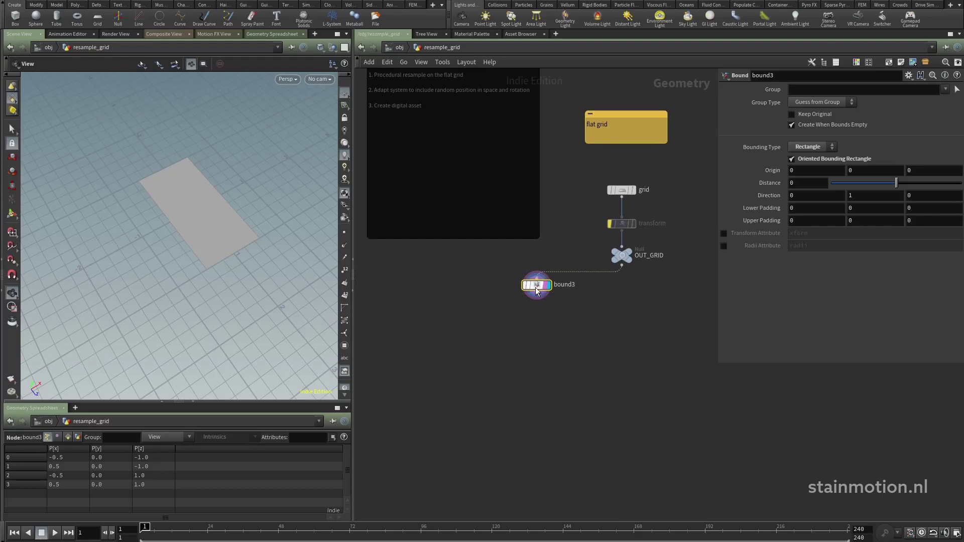
pyautogui.click(344, 270)
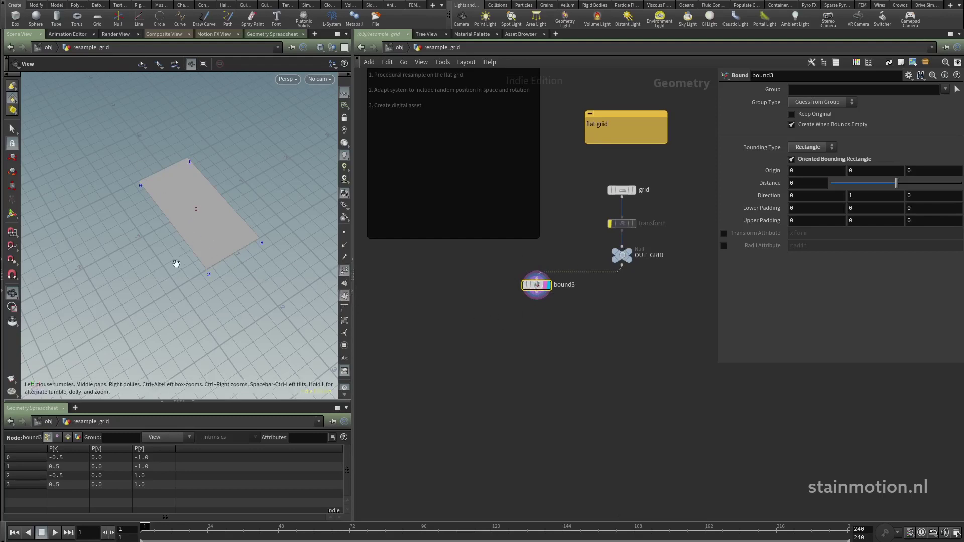
# - Append a Convert Line node to the Bound node and display its output
pyautogui.moveTo(503, 335); pyautogui.dragTo(477, 319, button='middle')
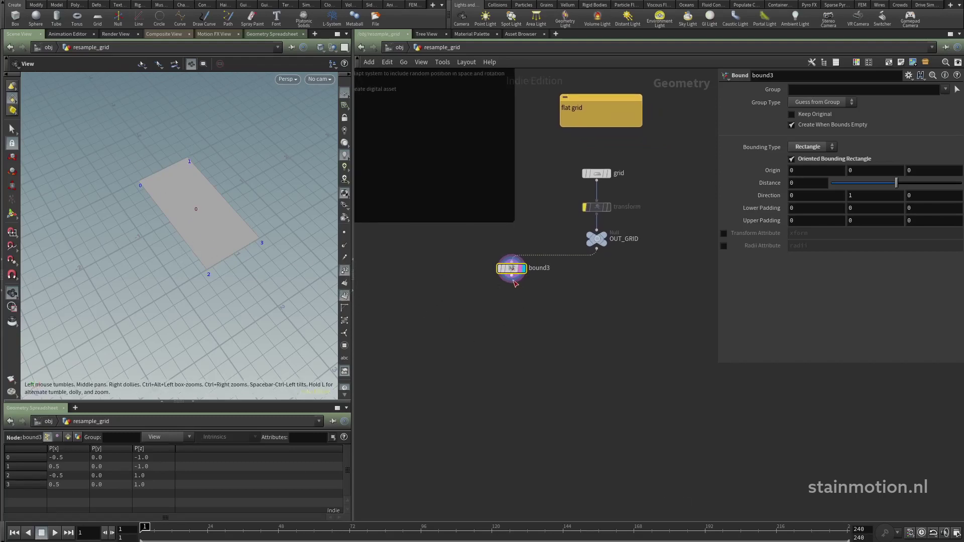
pyautogui.press('Tab')
pyautogui.write('con')
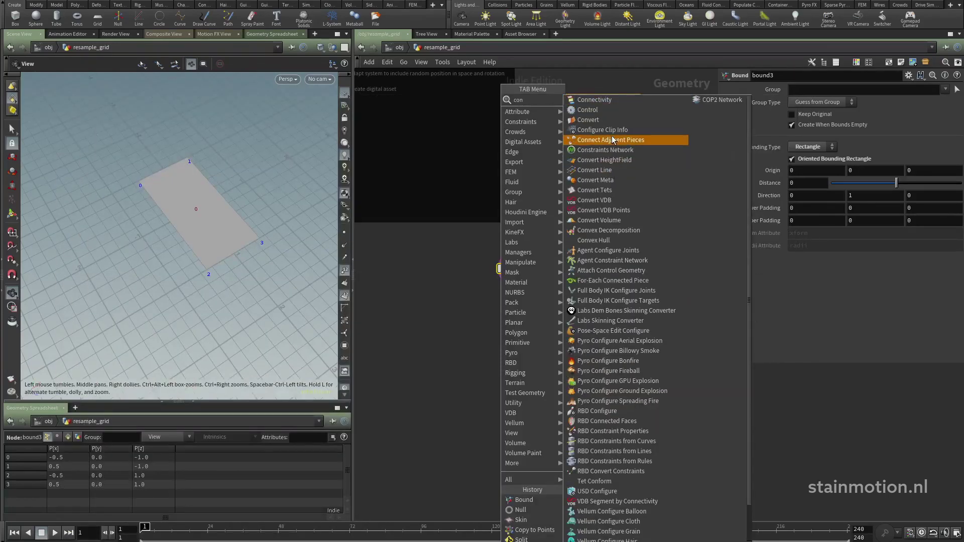
pyautogui.click(609, 170)
pyautogui.click(511, 294)
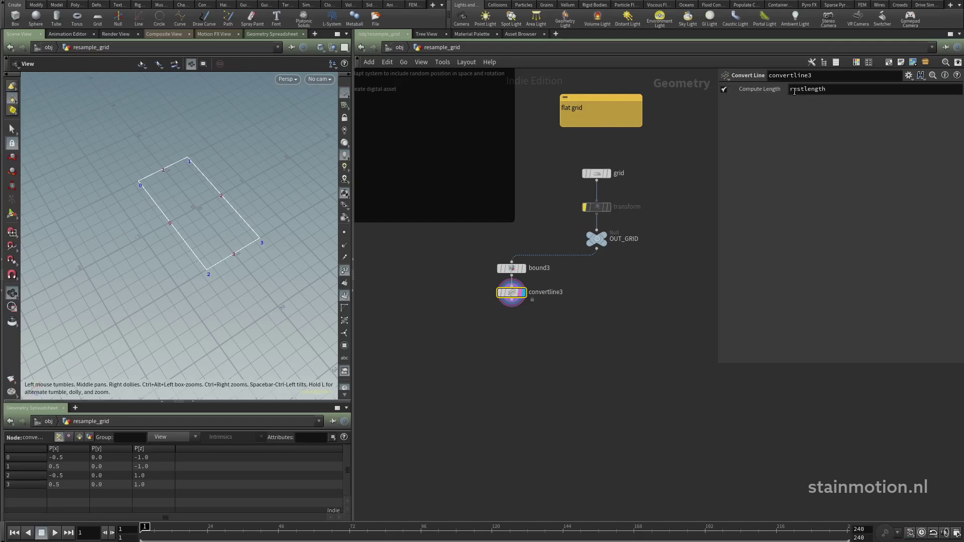
# - Name the Convert Line's computed length attribute "ratio" and compare its primitive values with the grid's size
pyautogui.moveTo(828, 90); pyautogui.dragTo(776, 92)
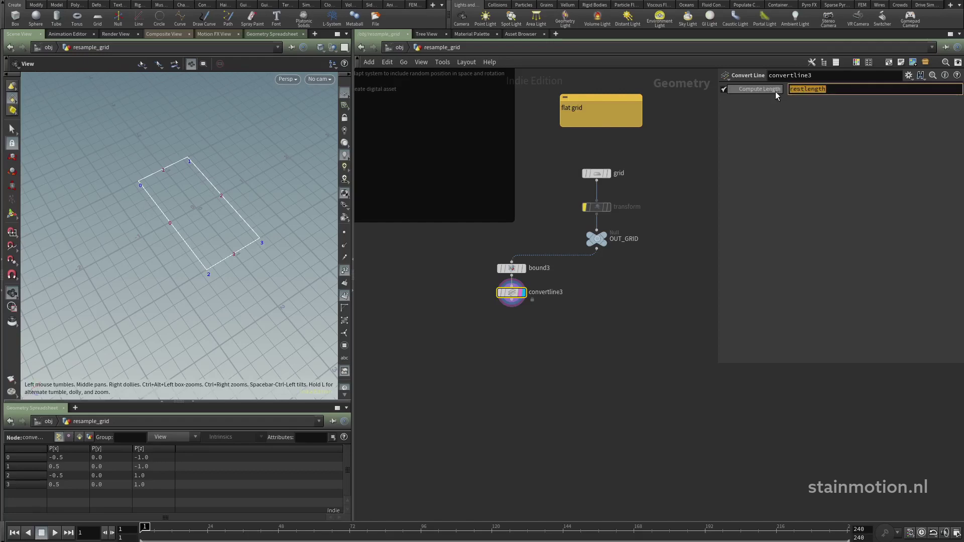
pyautogui.write('ratio')
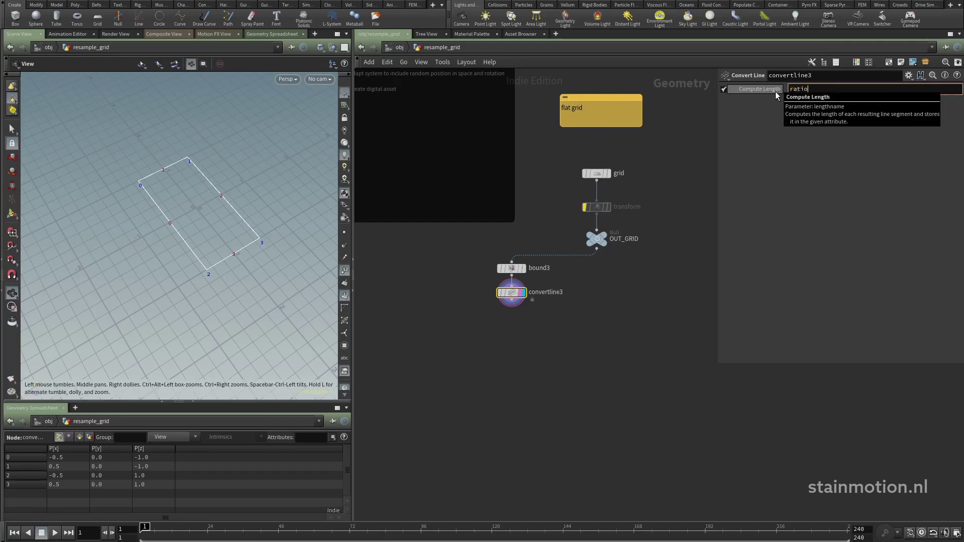
pyautogui.press('Return')
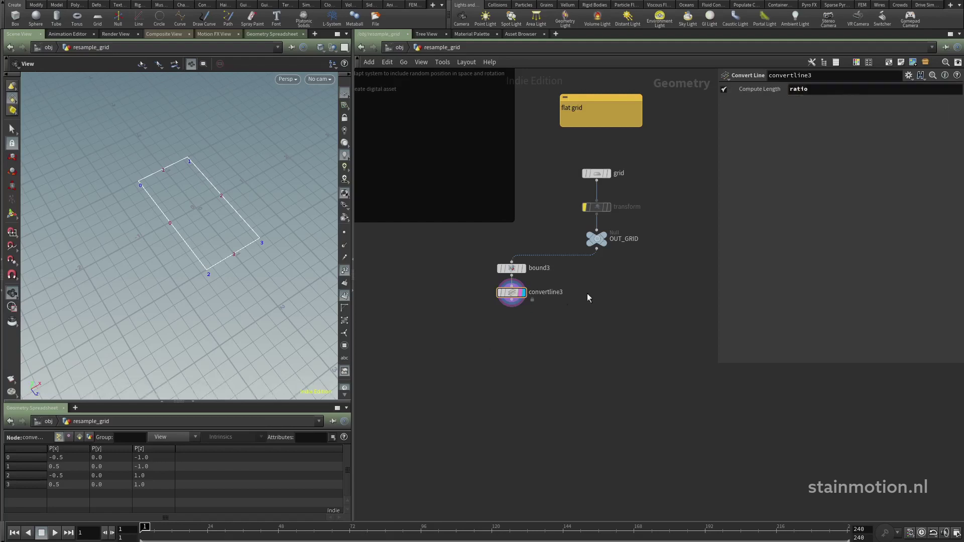
pyautogui.click(79, 437)
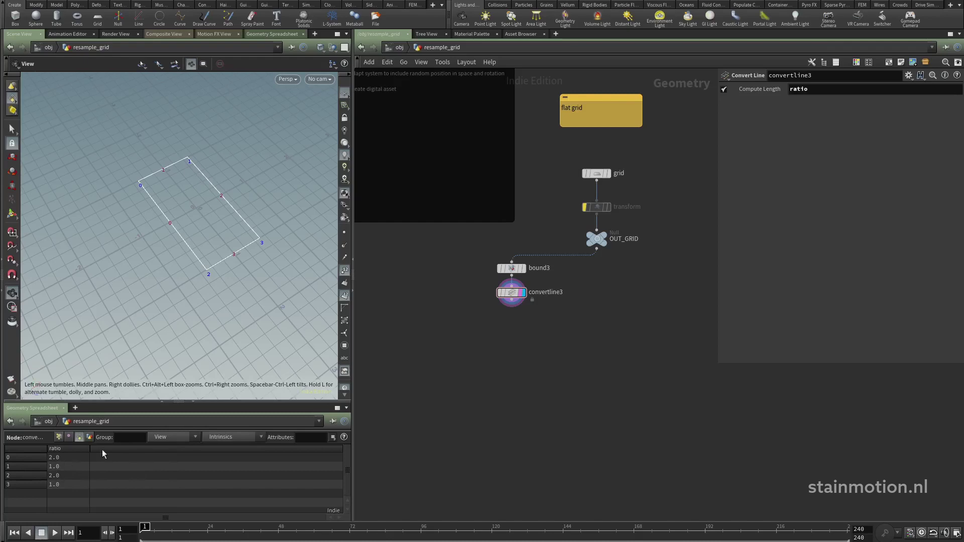
pyautogui.moveTo(562, 162); pyautogui.dragTo(639, 191)
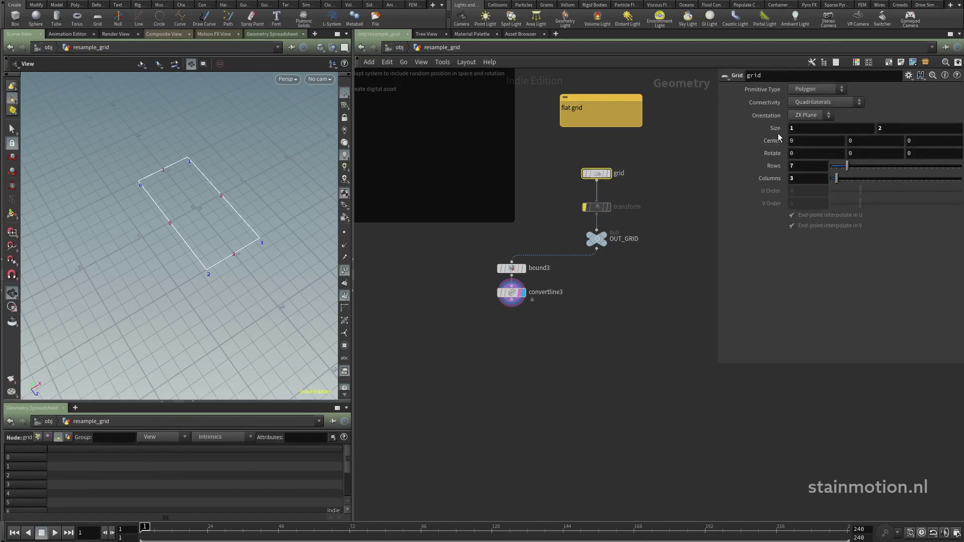
# - Append a Delete node to the Convert Line node
pyautogui.moveTo(511, 309); pyautogui.dragTo(498, 286, button='middle')
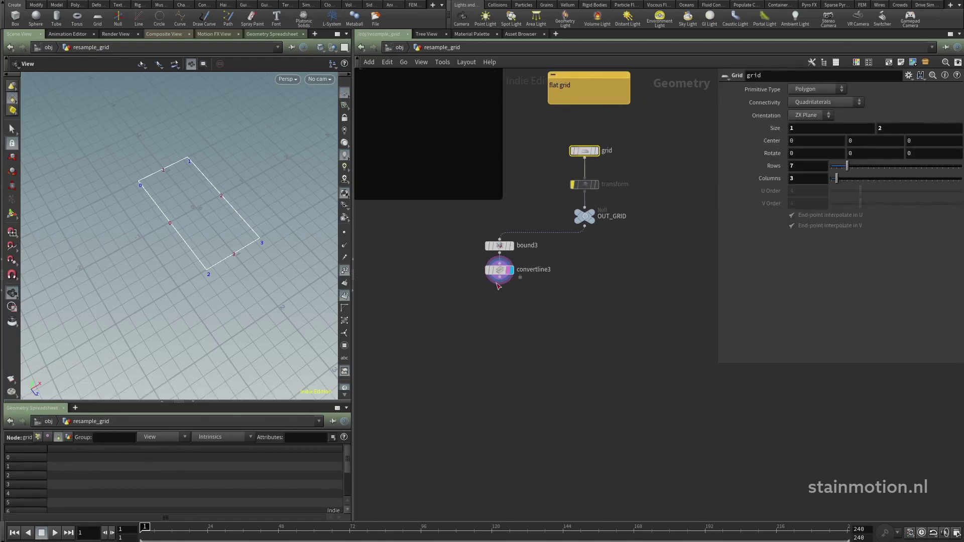
pyautogui.click(499, 283)
pyautogui.press('Tab')
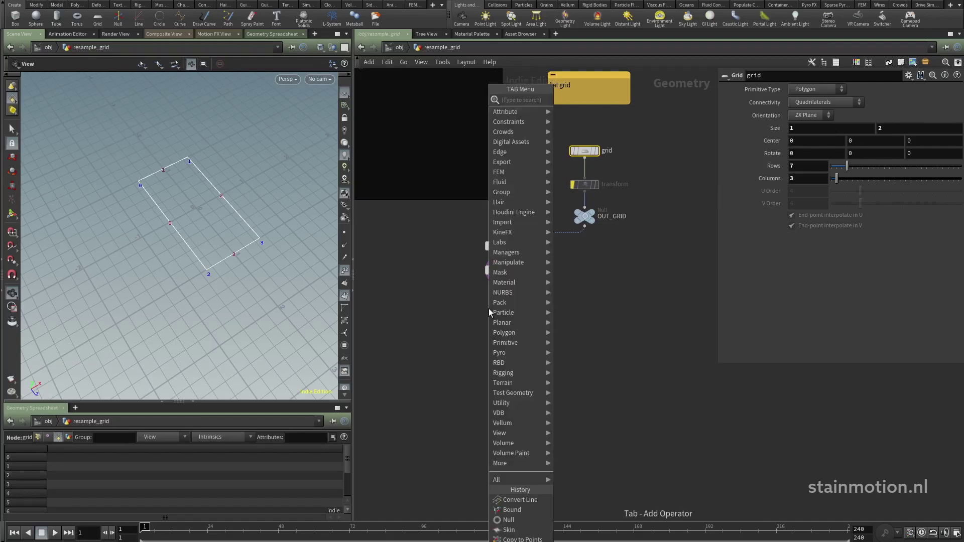
pyautogui.write('del')
pyautogui.click(578, 102)
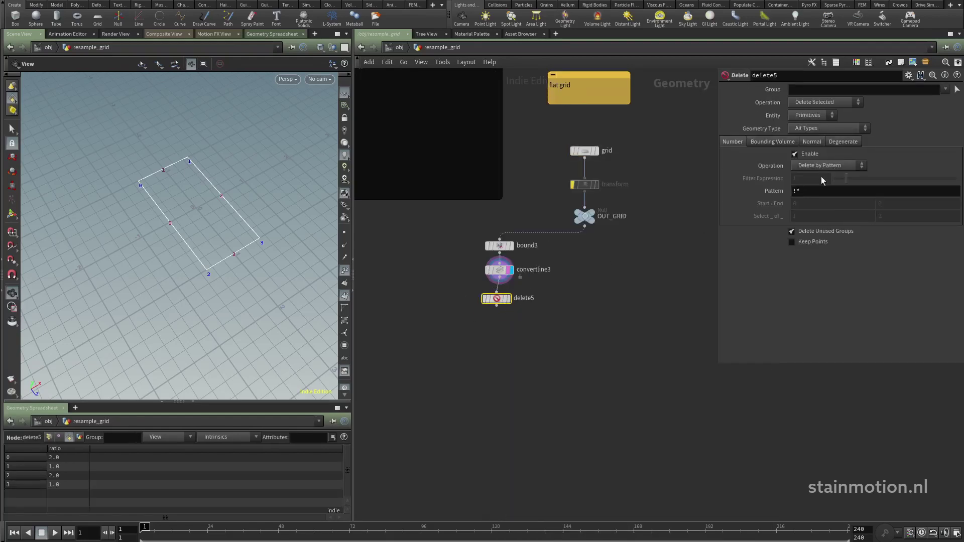
# - Set the Delete node's primitive pattern to "0 1" and display the result
pyautogui.doubleClick(806, 190)
pyautogui.write('0')
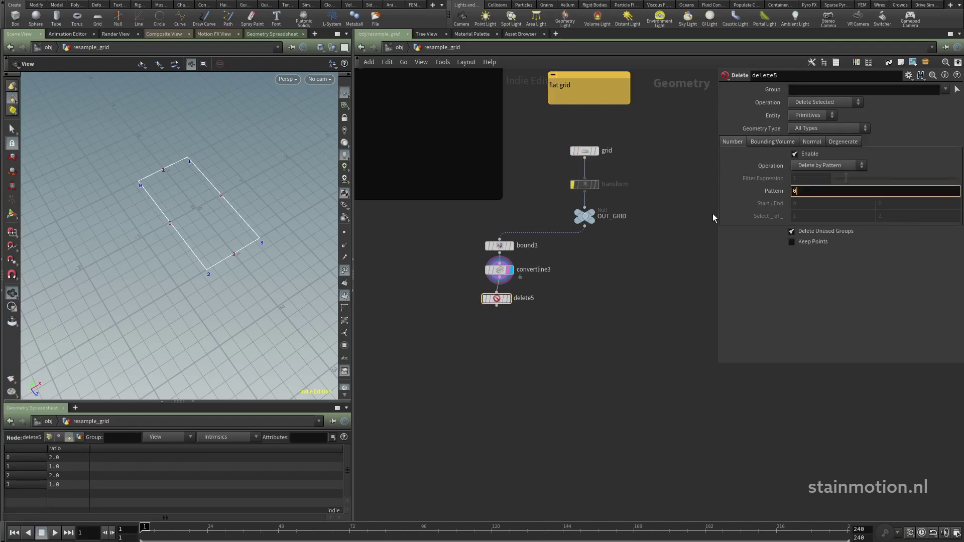
pyautogui.write(' 1')
pyautogui.press('Return')
pyautogui.click(509, 298)
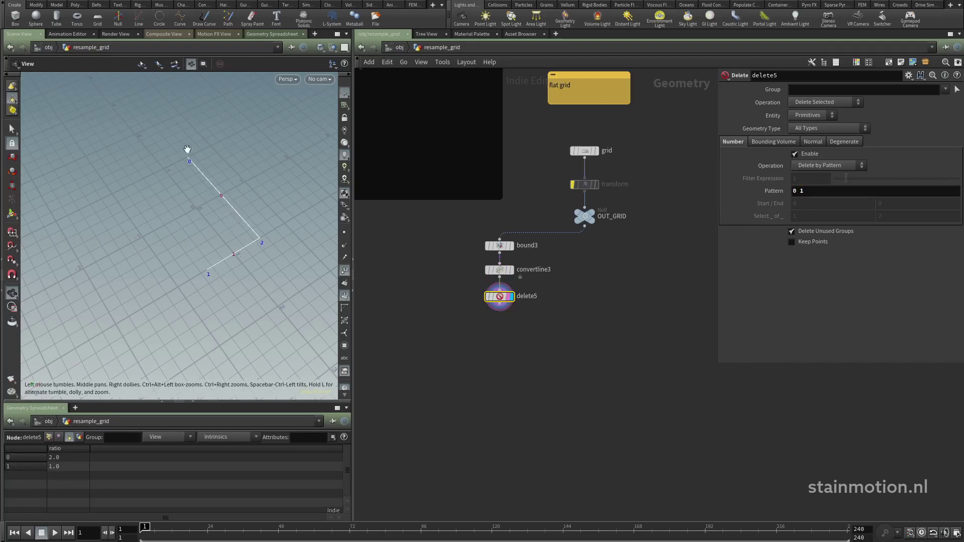
# - Add a For-Each Primitive loop after the Delete node and display the output of its begin block
pyautogui.moveTo(273, 280); pyautogui.dragTo(223, 284, button='middle')
pyautogui.moveTo(220, 287); pyautogui.dragTo(217, 285)
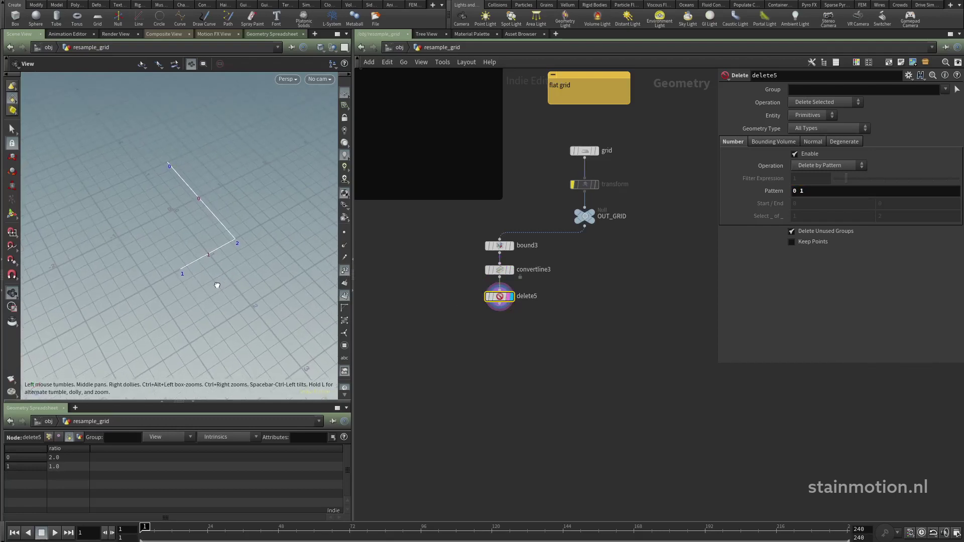
pyautogui.click(500, 307)
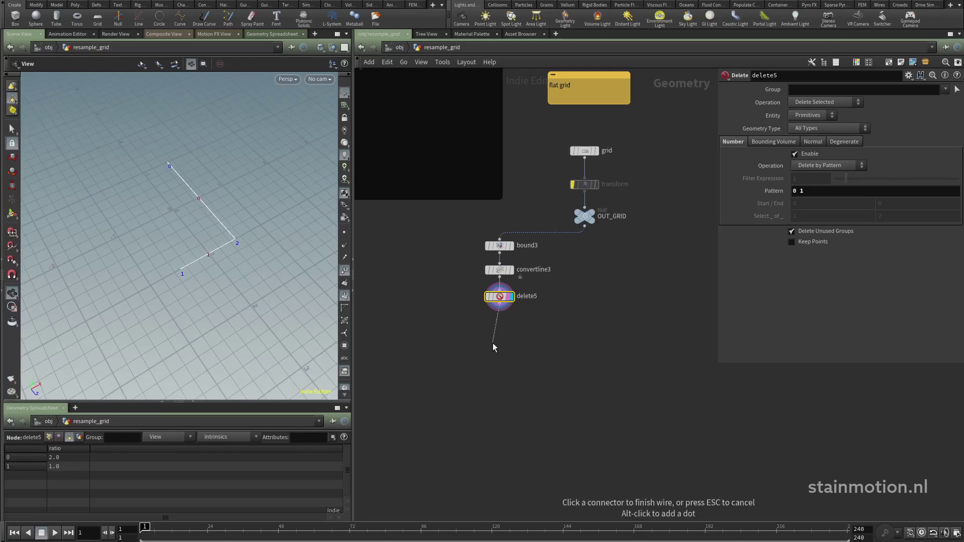
pyautogui.press('Tab')
pyautogui.write('for')
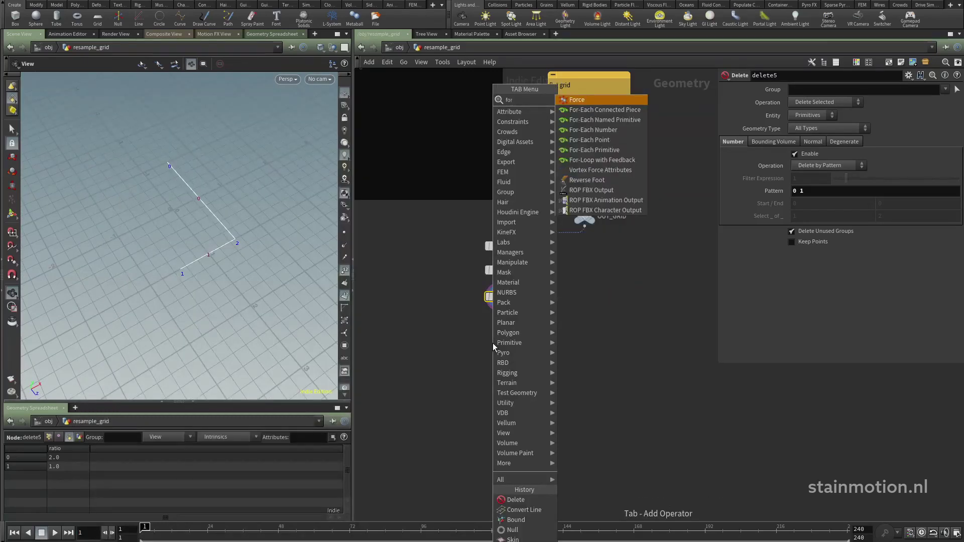
pyautogui.click(577, 150)
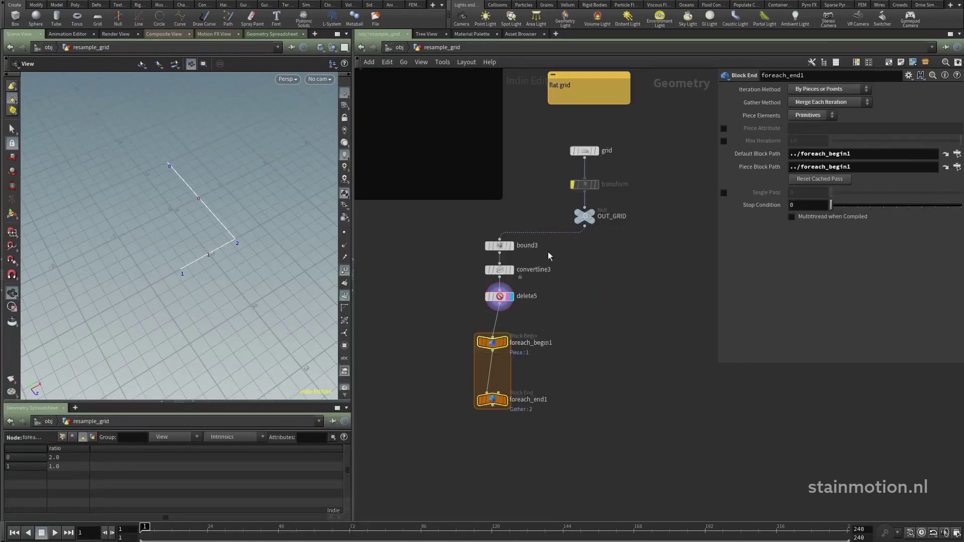
pyautogui.click(510, 397)
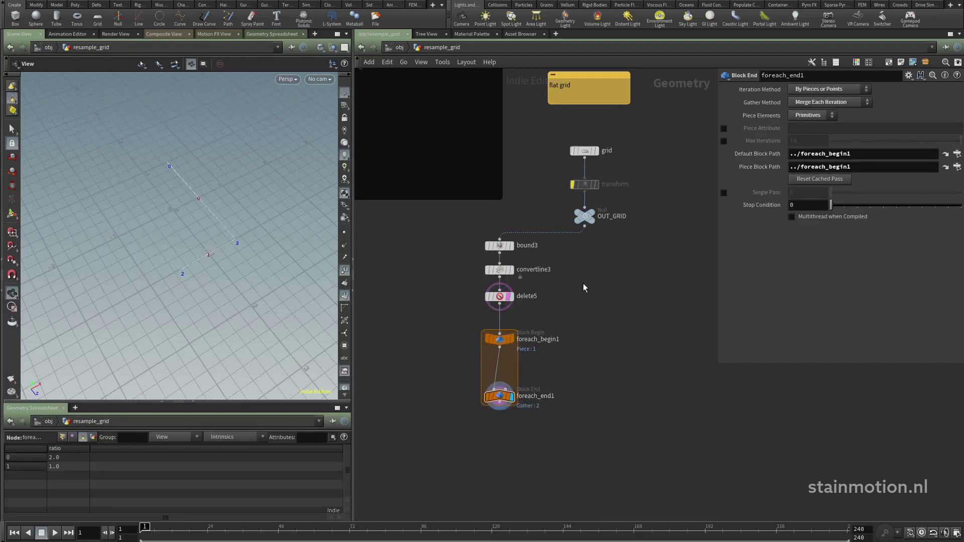
pyautogui.click(510, 339)
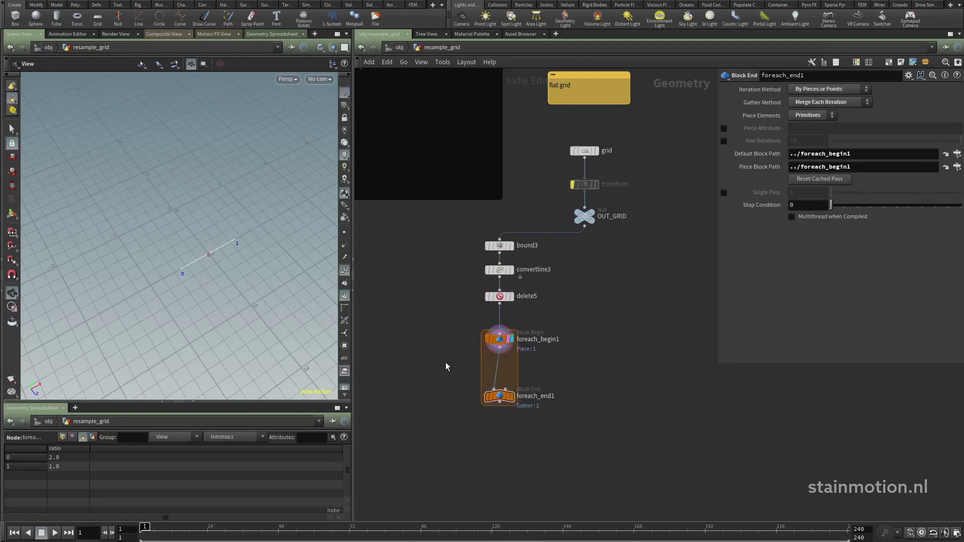
# - Insert a Resample node inside the For-Each loop, between its begin and end blocks
pyautogui.moveTo(446, 367); pyautogui.dragTo(429, 327, button='middle')
pyautogui.press('Tab')
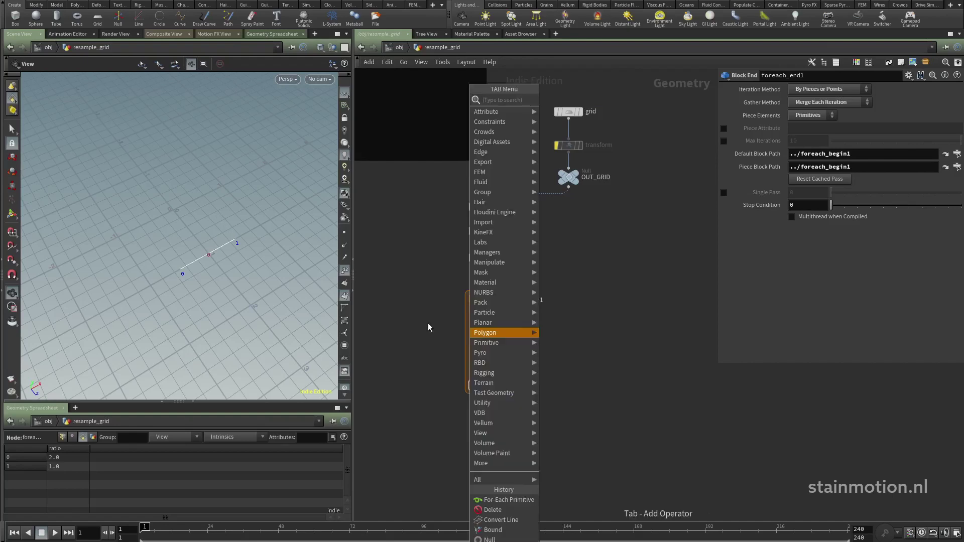
pyautogui.write('resample')
pyautogui.press('Return')
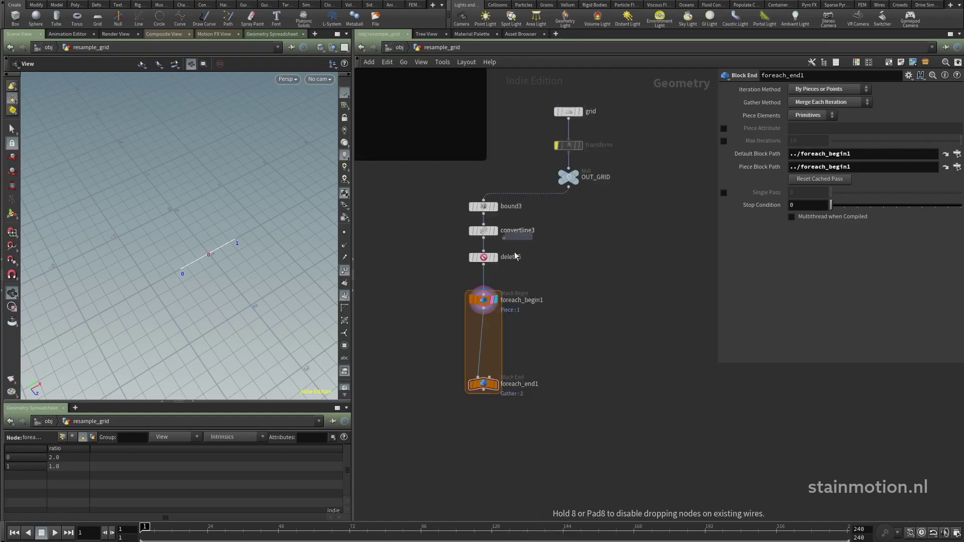
pyautogui.click(482, 335)
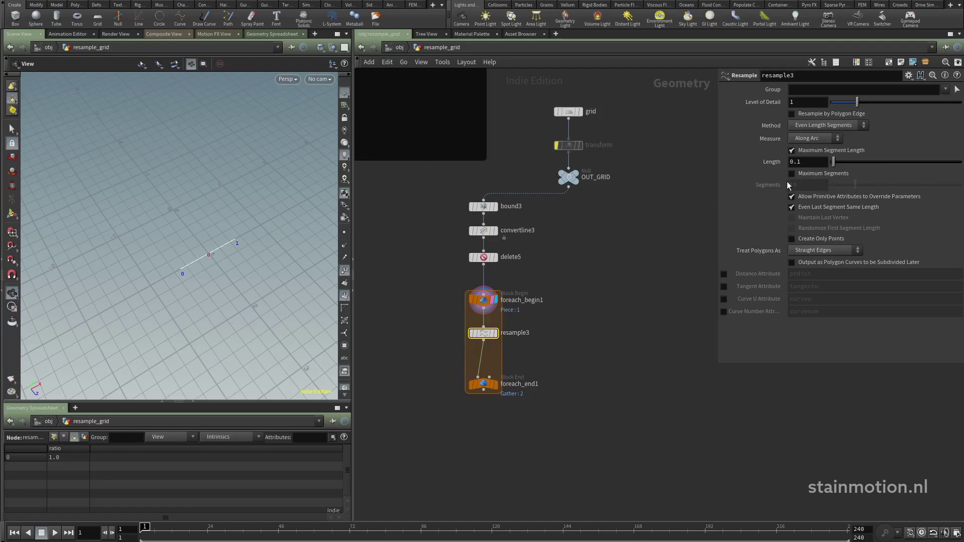
# - Disable the Resample node's maximum segment length and enable its maximum segments option instead
pyautogui.click(811, 152)
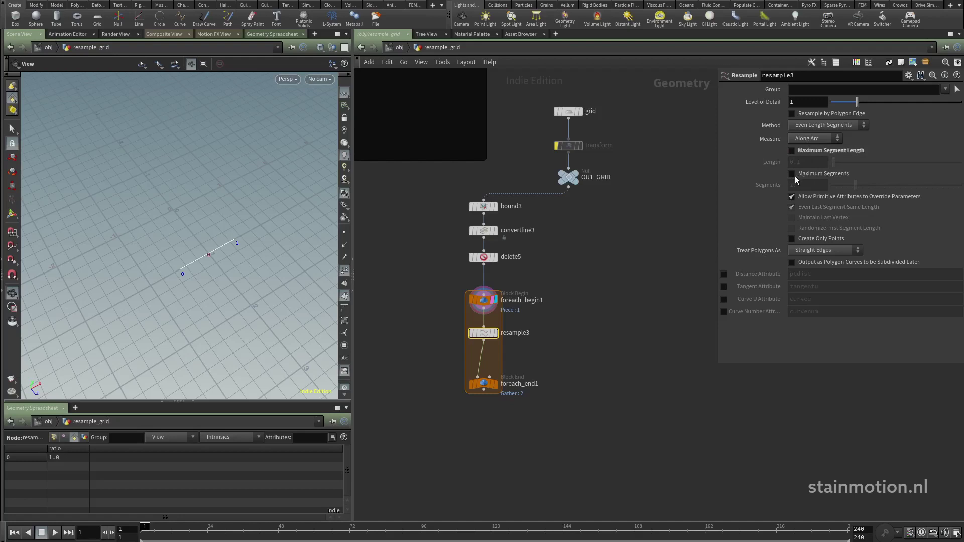
pyautogui.click(802, 173)
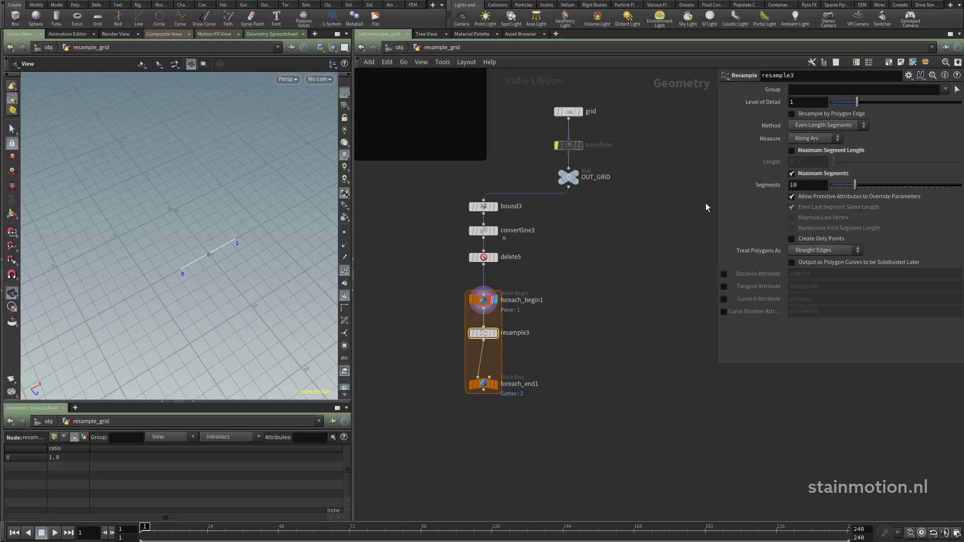
pyautogui.moveTo(717, 203); pyautogui.dragTo(653, 202)
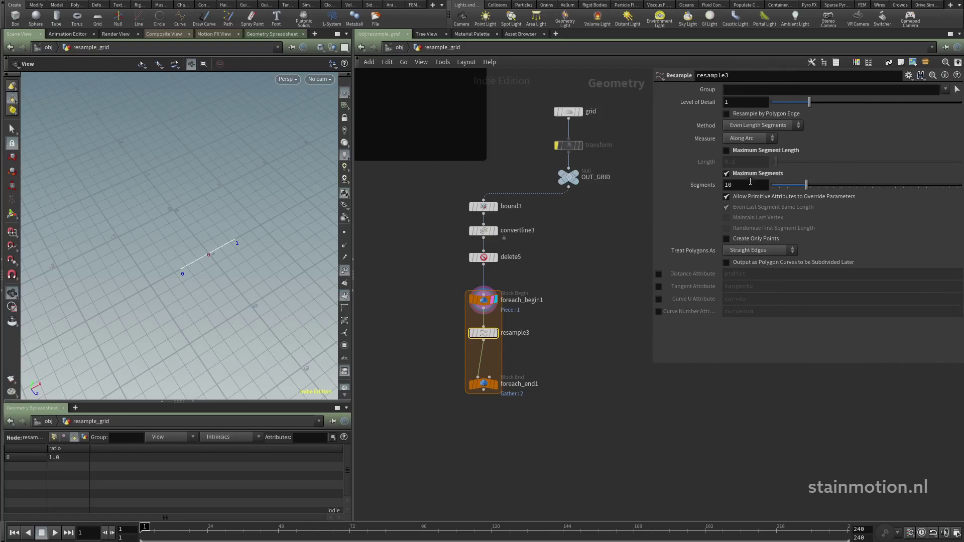
# - Set the Resample node's Segments to the expression prim("../foreach_begin1/",0,"ratio",0)
pyautogui.click(725, 185)
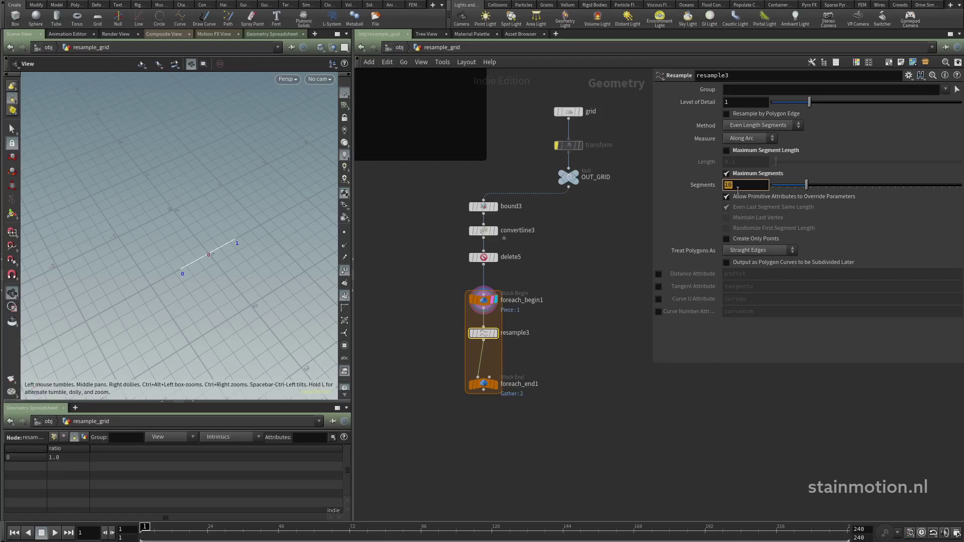
pyautogui.moveTo(746, 186); pyautogui.dragTo(695, 188)
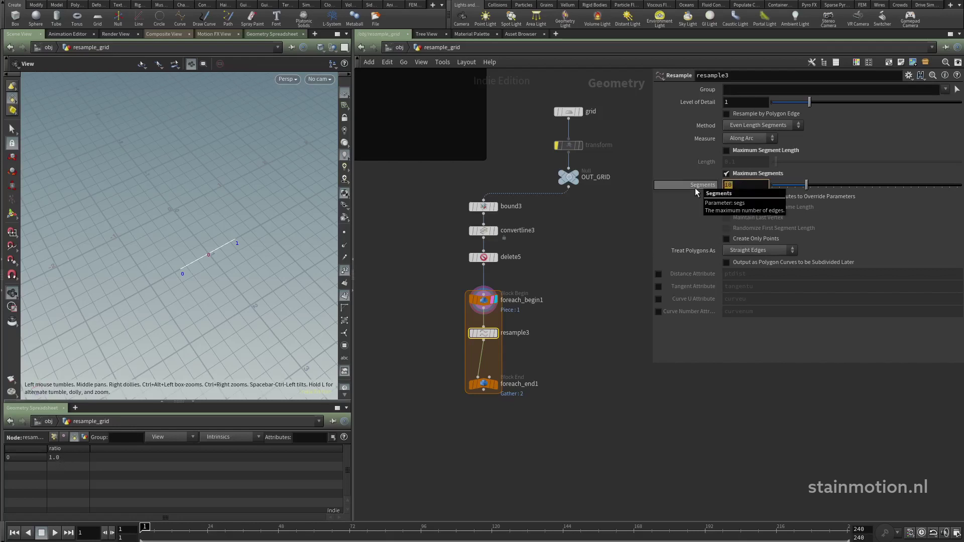
pyautogui.write('pri')
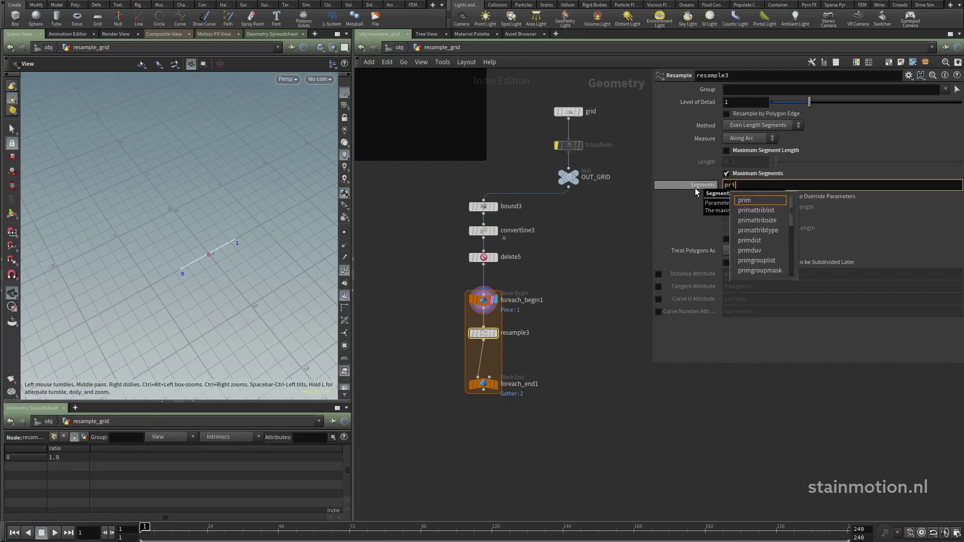
pyautogui.write('m("")')
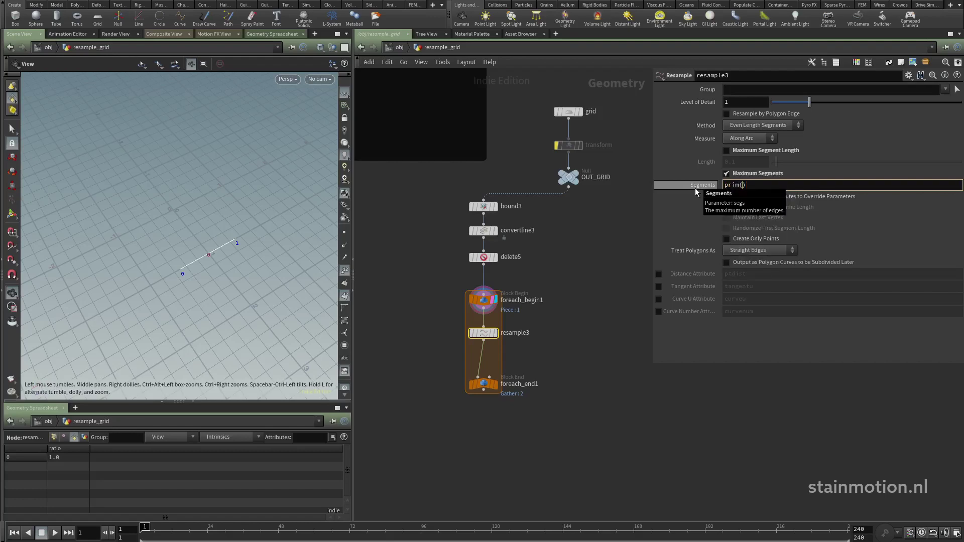
pyautogui.press('Left')
pyautogui.press('Left')
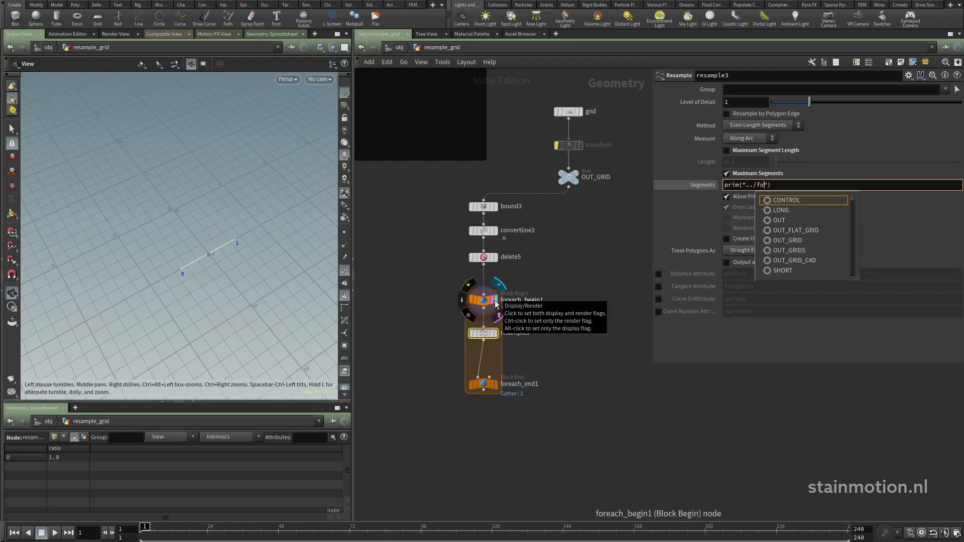
pyautogui.write('fo')
pyautogui.press('Down')
pyautogui.press('Return')
pyautogui.press('Right')
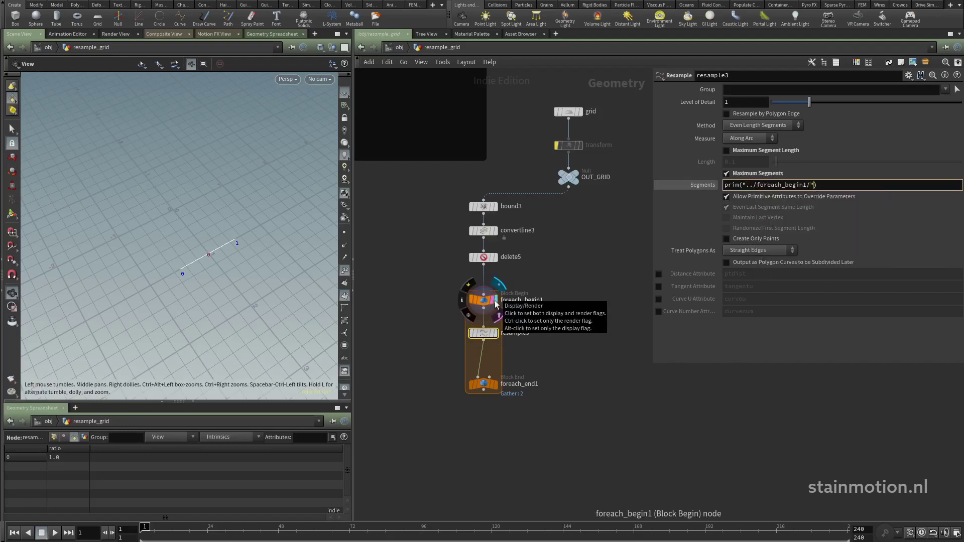
pyautogui.write(',0,"')
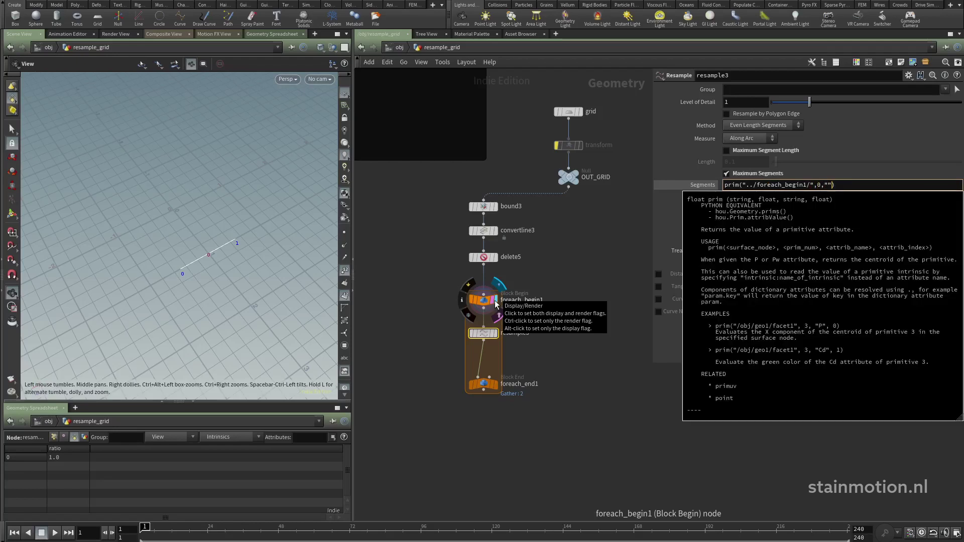
pyautogui.press('Left')
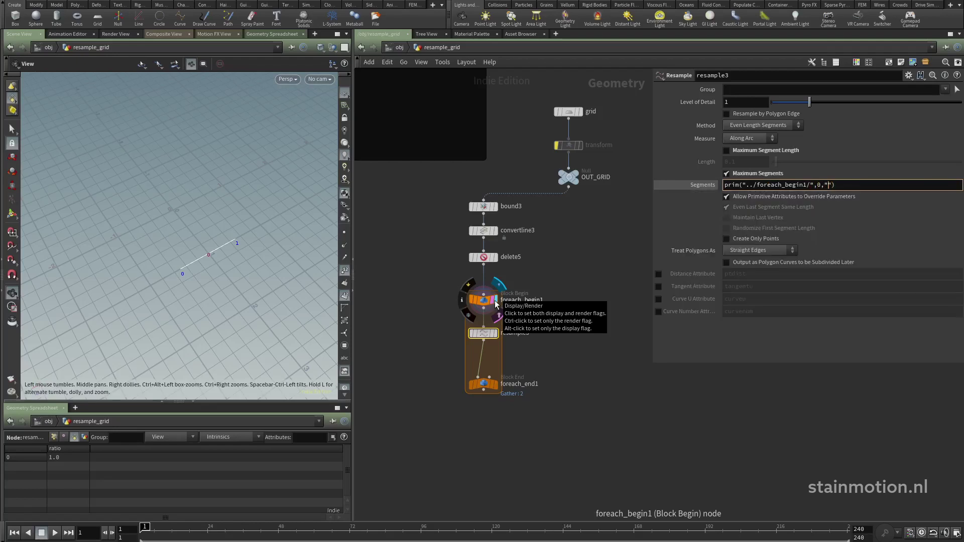
pyautogui.write('ratio",0')
pyautogui.press('Return')
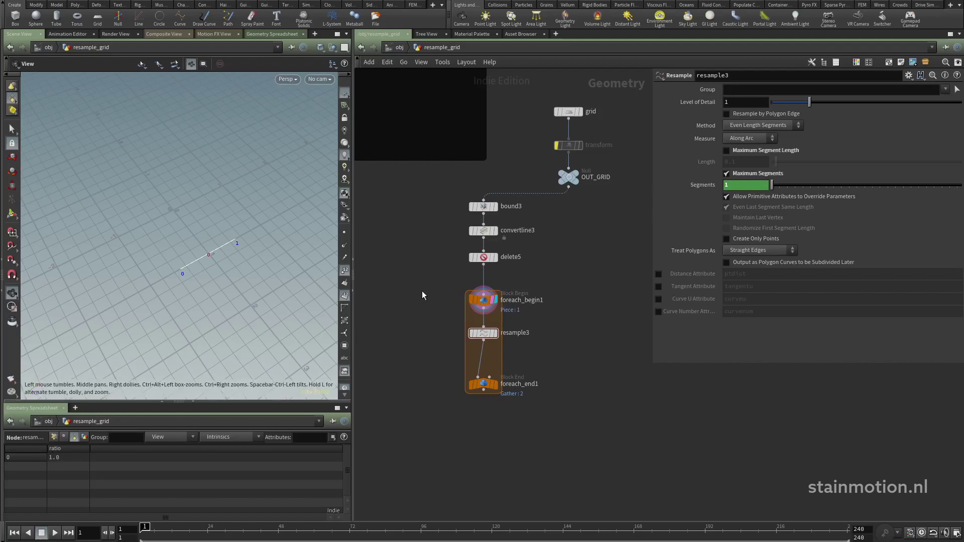
# - Add a separate Null node beside the bound and convertline chain and name it CONTROLLER
pyautogui.moveTo(422, 257); pyautogui.dragTo(492, 284, button='middle')
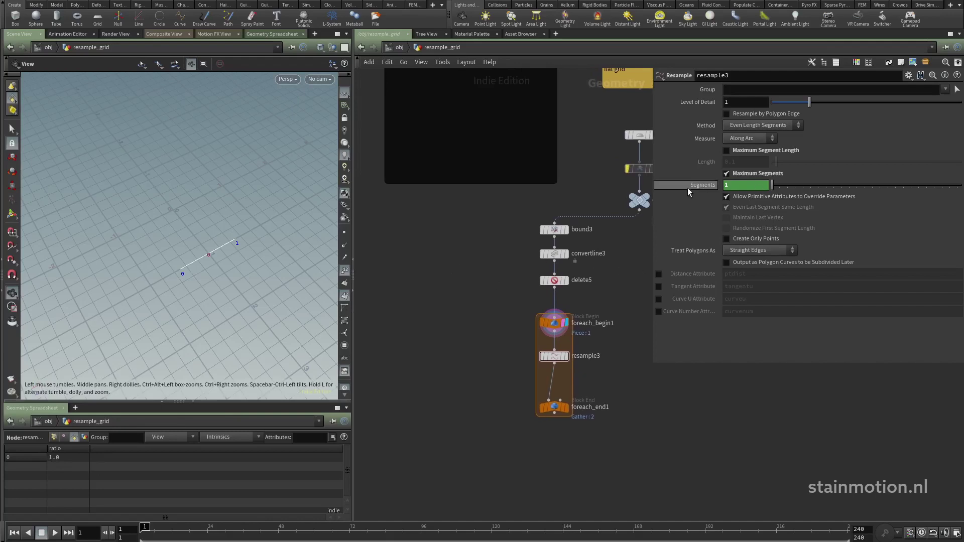
pyautogui.press('Tab')
pyautogui.write('nu')
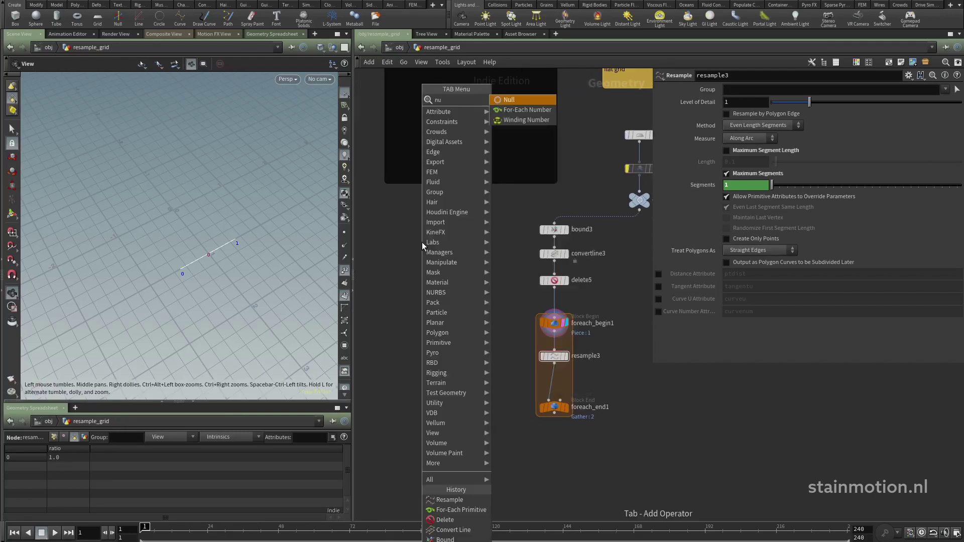
pyautogui.click(510, 100)
pyautogui.click(448, 254)
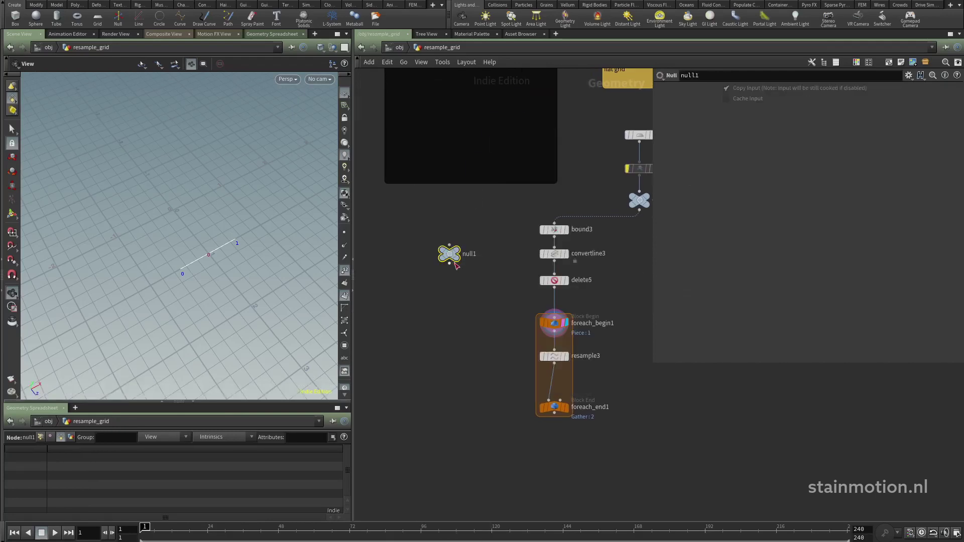
pyautogui.write('CO')
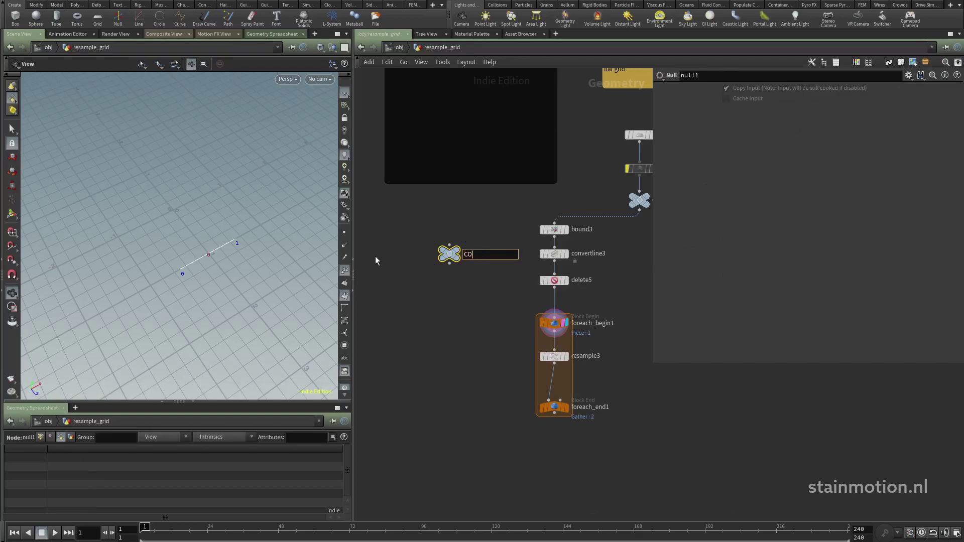
pyautogui.write('NTROLLER')
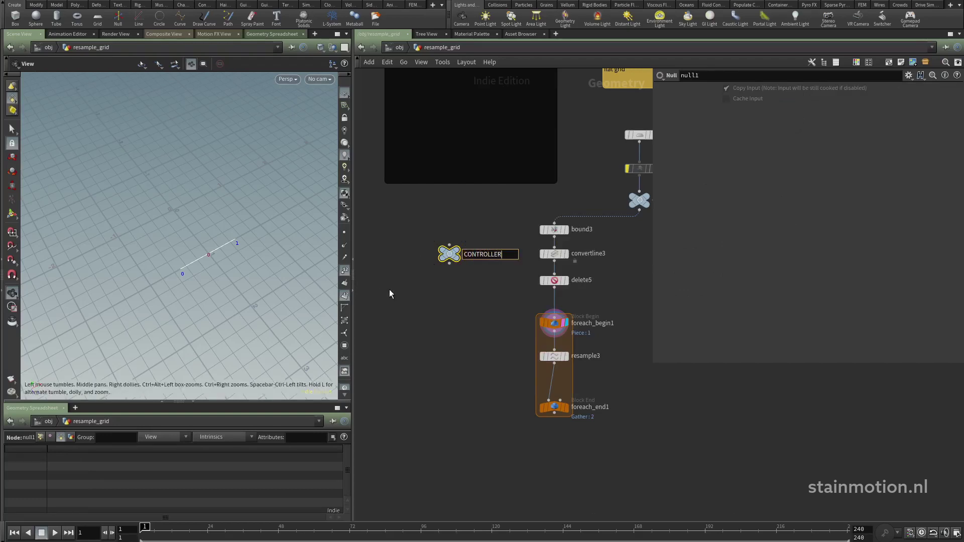
pyautogui.press('Return')
pyautogui.moveTo(444, 257); pyautogui.dragTo(438, 252)
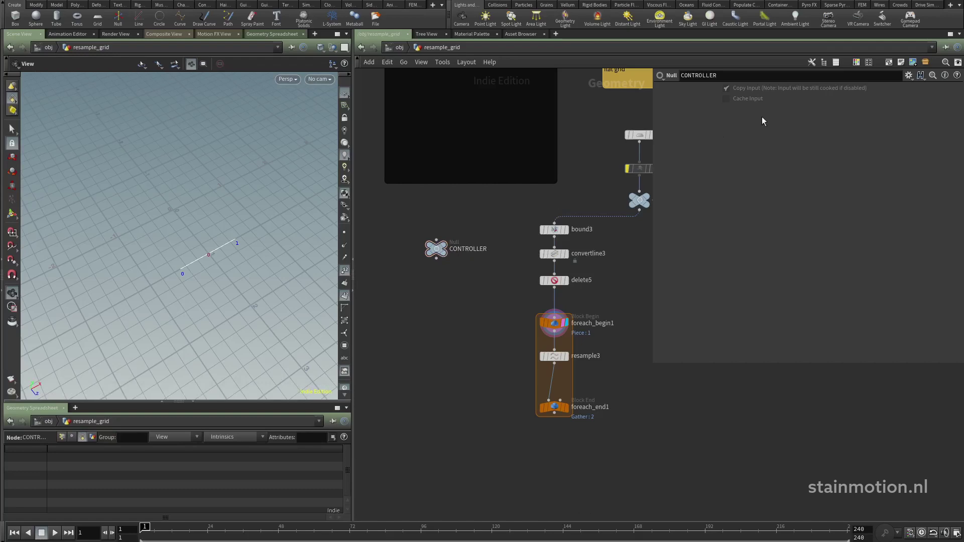
# - Open the CONTROLLER node's parameter interface for editing and make its Copy Input and Cache Input parameters invisible
pyautogui.click(909, 75)
pyautogui.click(866, 86)
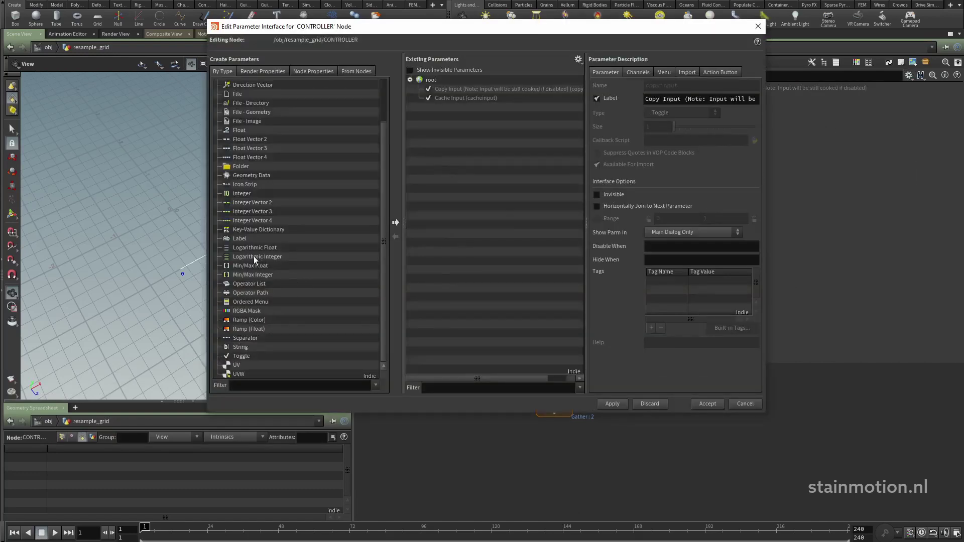
pyautogui.click(462, 89)
pyautogui.keyDown('shift'); pyautogui.click(463, 98); pyautogui.keyUp('shift')
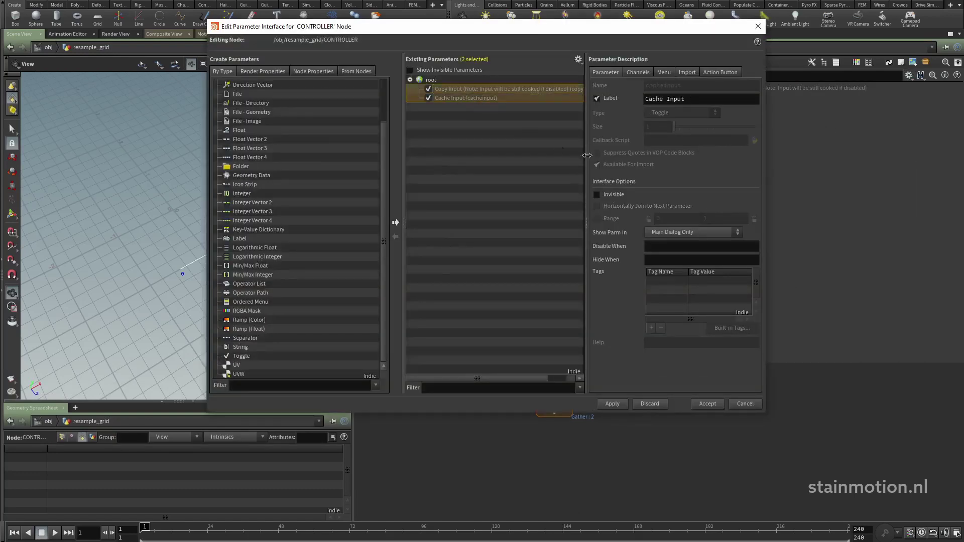
pyautogui.click(608, 198)
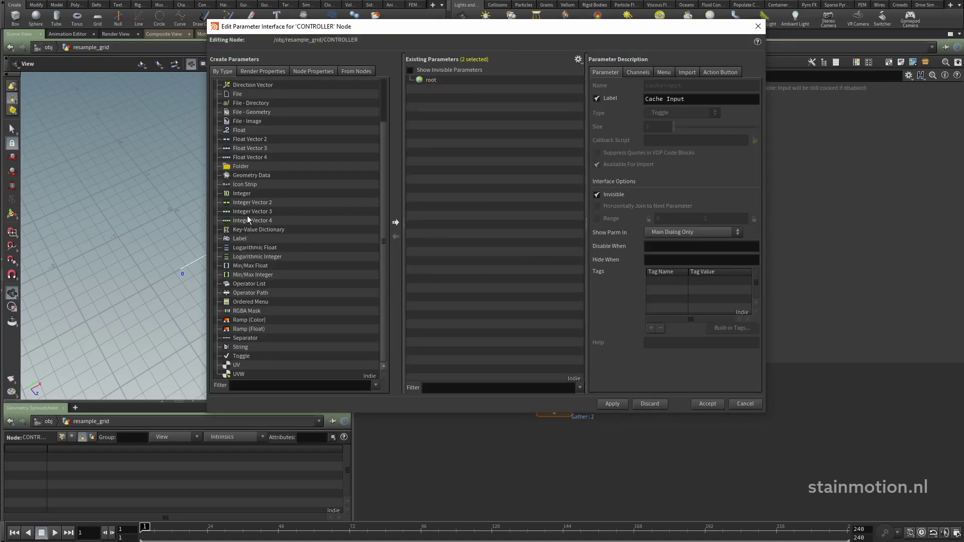
# - Add an integer parameter named nr_div with the label "Number of divisions" to CONTROLLER, followed by a separator
pyautogui.moveTo(240, 192); pyautogui.dragTo(441, 118)
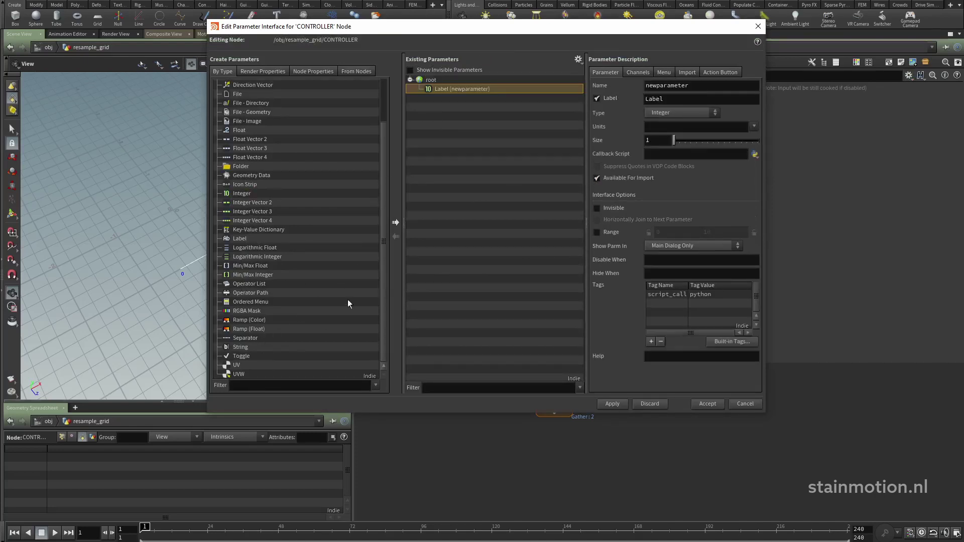
pyautogui.moveTo(319, 296); pyautogui.dragTo(465, 171)
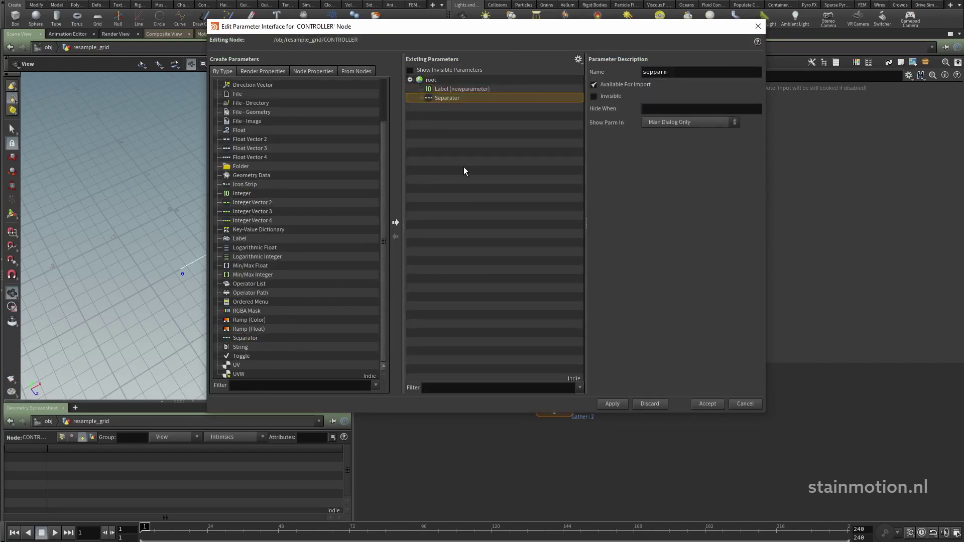
pyautogui.click(444, 90)
pyautogui.doubleClick(704, 87)
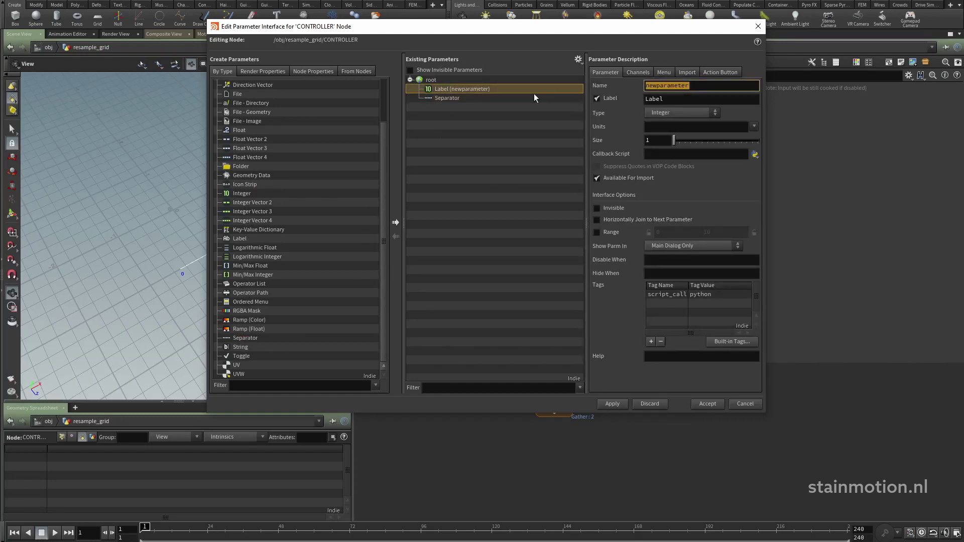
pyautogui.write('nr_div')
pyautogui.press('Tab')
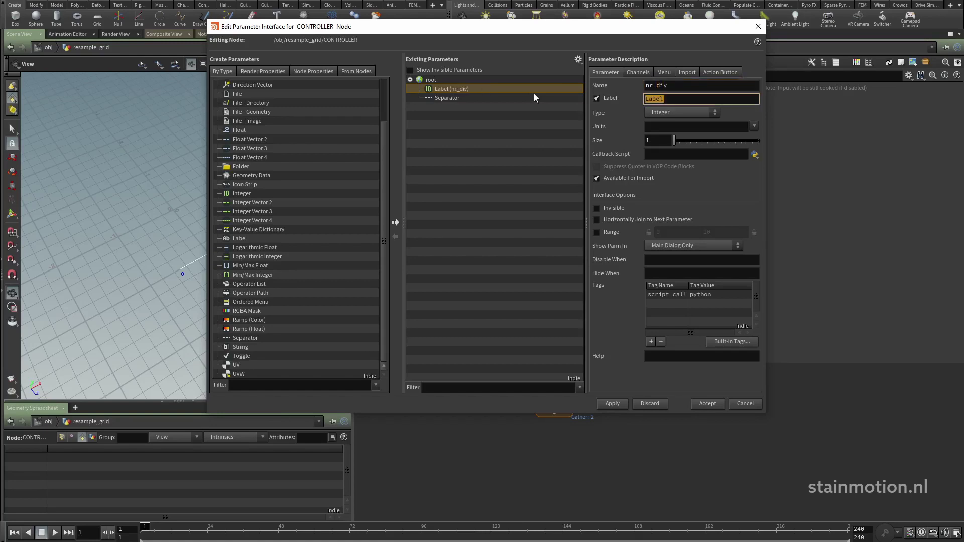
pyautogui.write('Number of divisions')
# - Enable the range for Number of divisions, set its default to 1 and accept the parameter interface changes
pyautogui.click(597, 233)
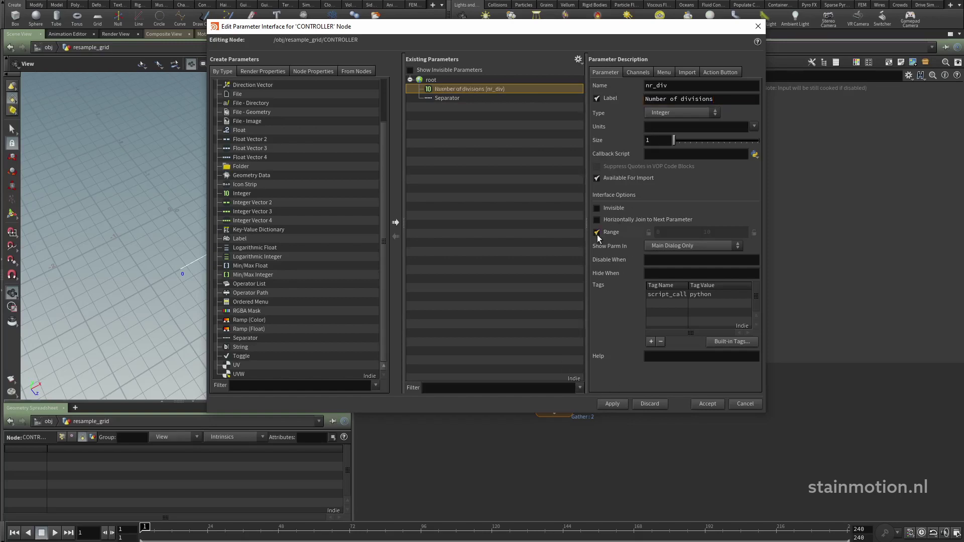
pyautogui.click(638, 73)
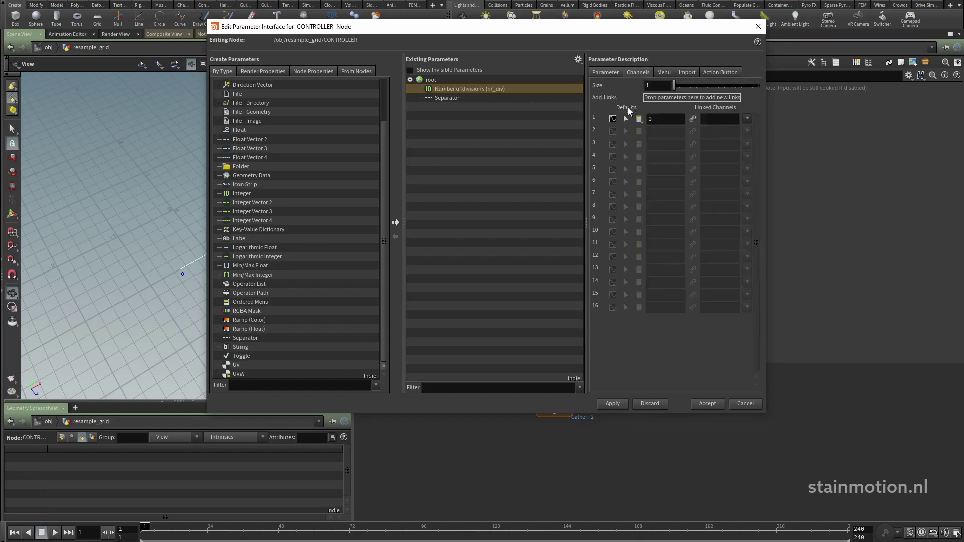
pyautogui.doubleClick(658, 120)
pyautogui.write('1')
pyautogui.click(613, 404)
pyautogui.click(709, 404)
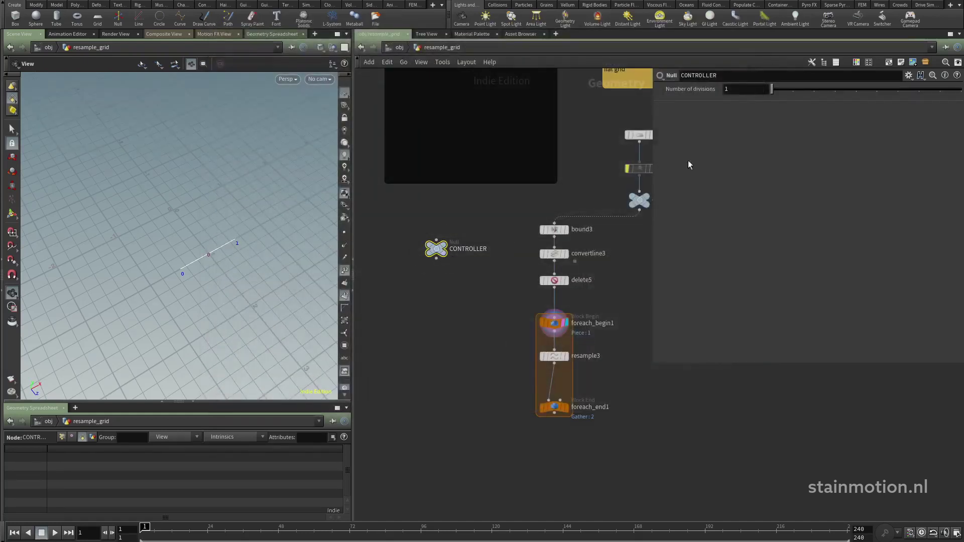
# - Multiply the Resample node's Segments expression by a relative reference to CONTROLLER's Number of divisions parameter
pyautogui.rightClick(702, 89)
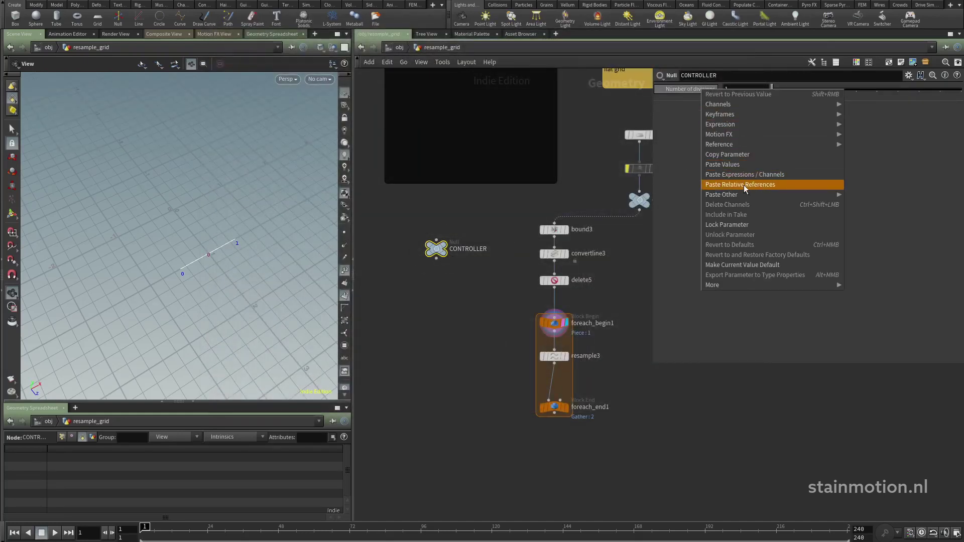
pyautogui.click(729, 155)
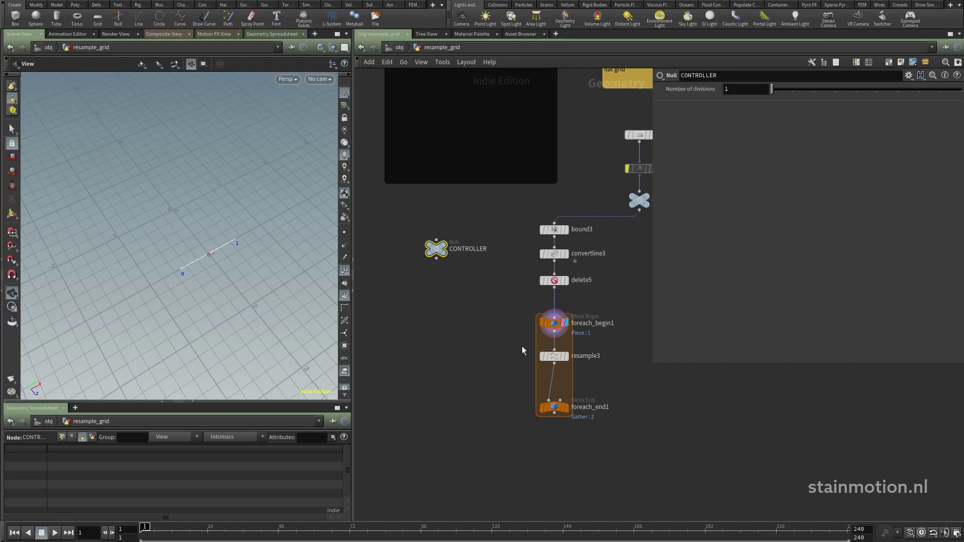
pyautogui.click(555, 357)
pyautogui.click(716, 186)
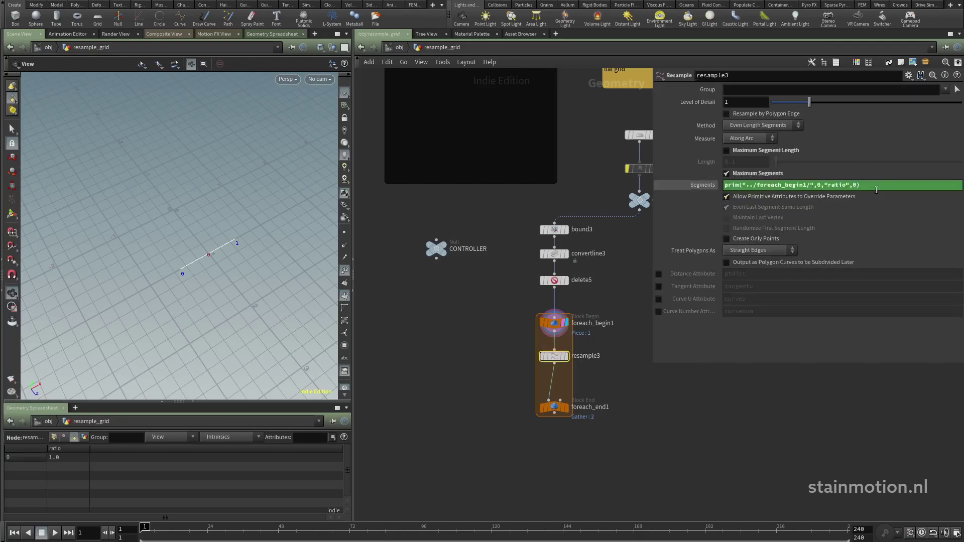
pyautogui.click(870, 190)
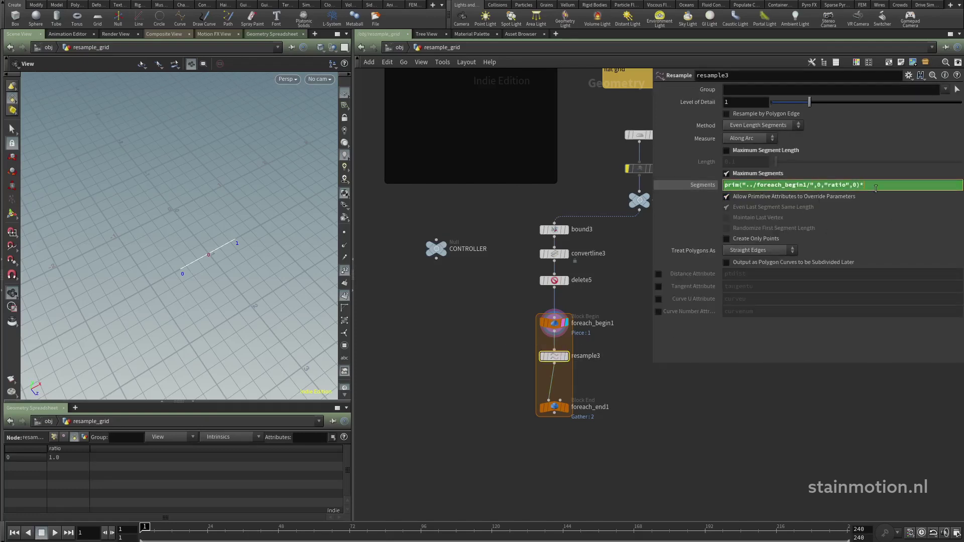
pyautogui.rightClick(875, 187)
pyautogui.click(864, 282)
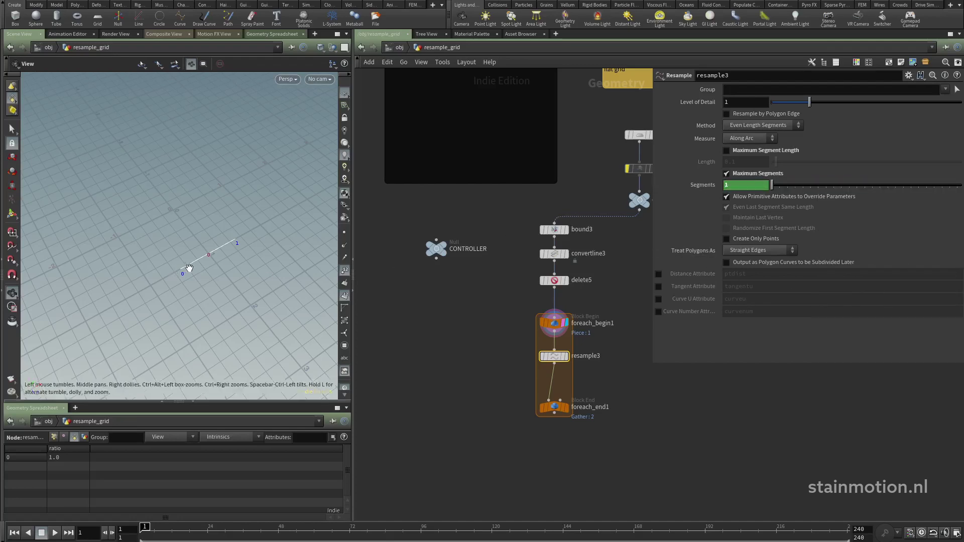
# - Set CONTROLLER's Number of divisions to 4 and display the output of the For-Each loop's end block
pyautogui.click(436, 248)
pyautogui.moveTo(773, 91); pyautogui.dragTo(835, 92)
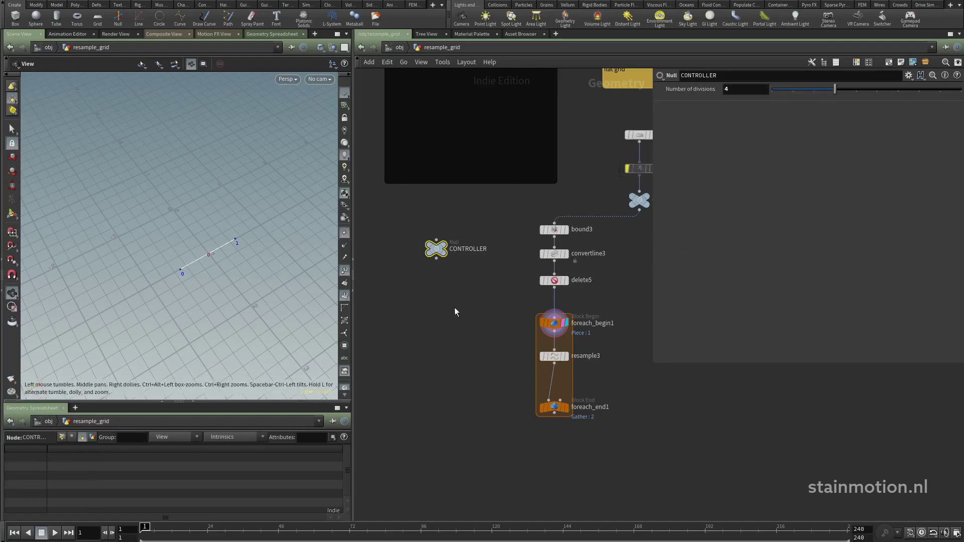
pyautogui.click(566, 407)
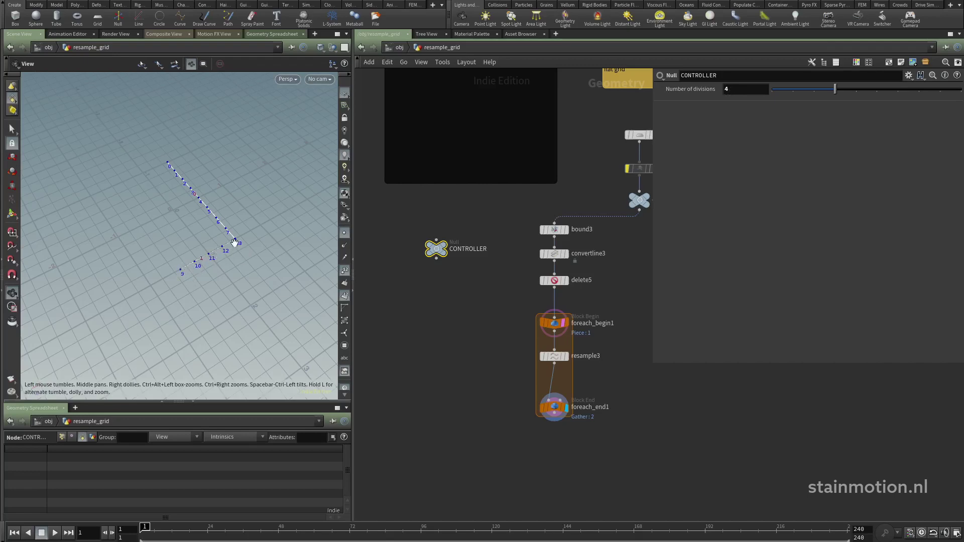
# - Hide the point numbers and compare the Resample node's output with the output of the For-Each loop's end block
pyautogui.click(345, 278)
pyautogui.click(345, 233)
pyautogui.moveTo(216, 267); pyautogui.dragTo(215, 250)
pyautogui.moveTo(473, 298); pyautogui.dragTo(439, 263, button='middle')
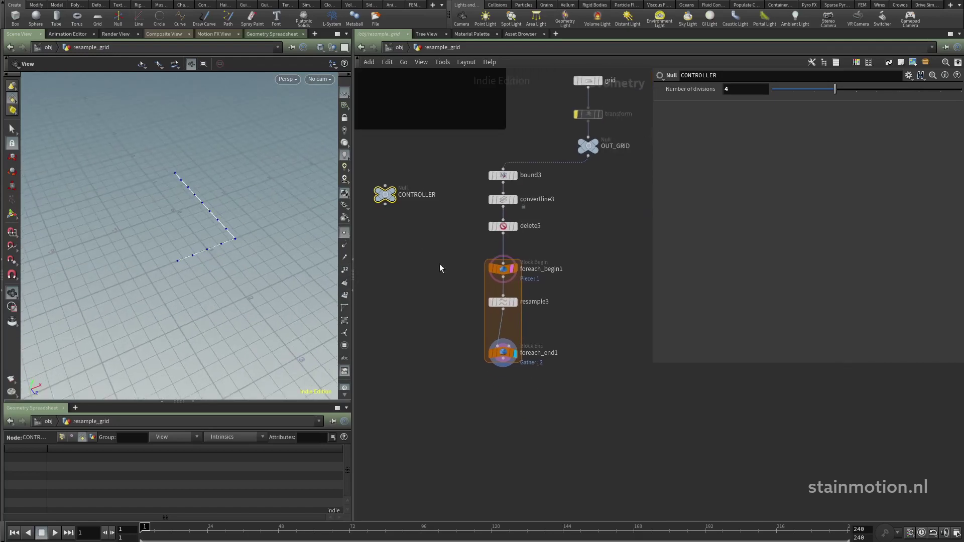
pyautogui.click(512, 302)
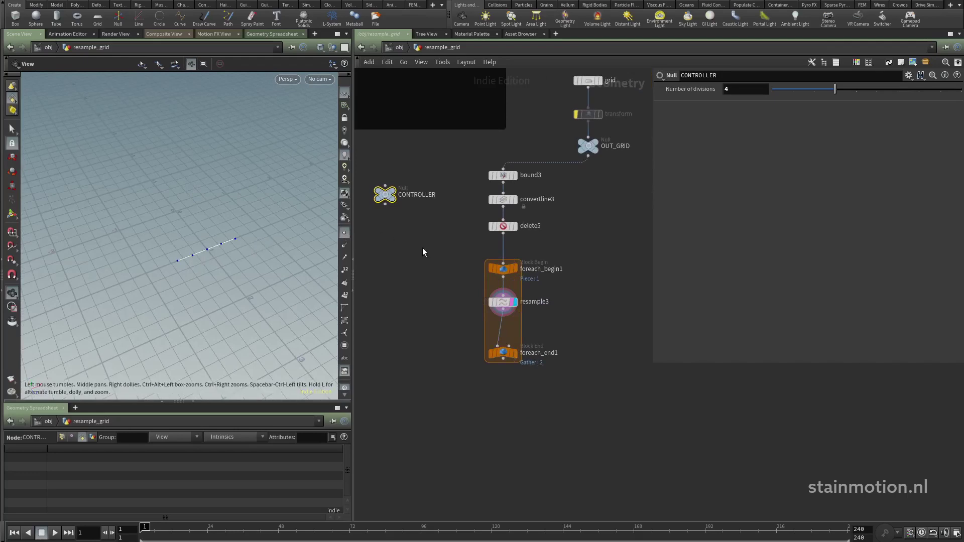
pyautogui.click(517, 354)
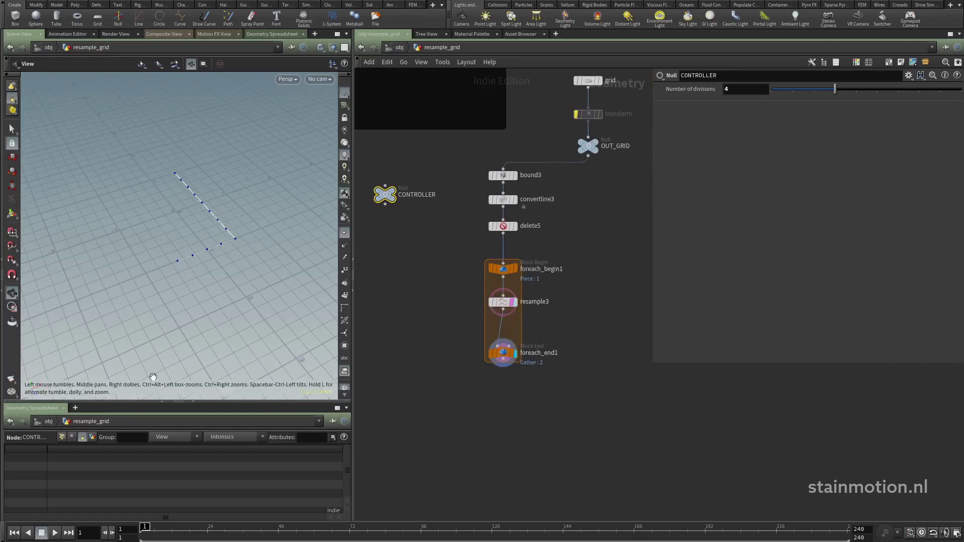
# - Insert a Transform node between the Resample node and the For-Each loop's end block and display its output
pyautogui.moveTo(427, 313); pyautogui.dragTo(436, 308, button='middle')
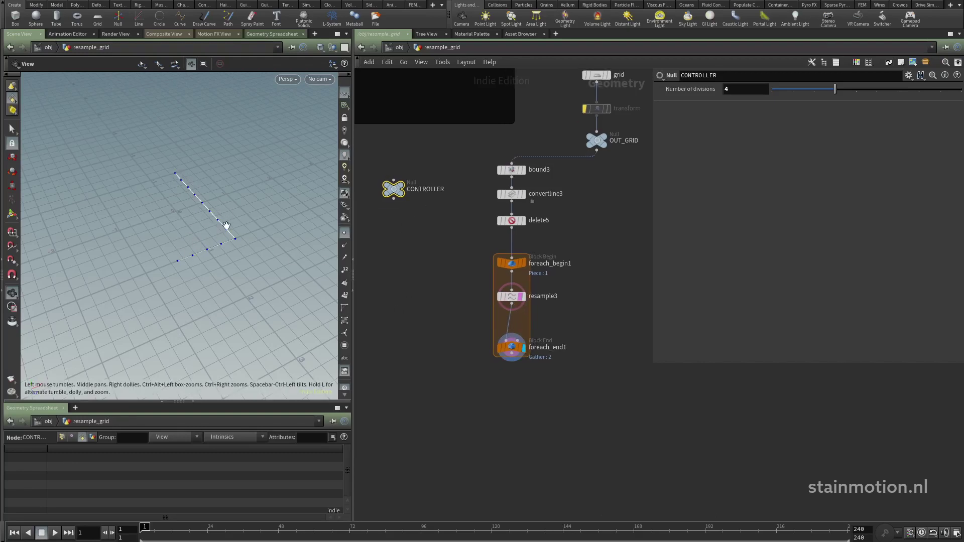
pyautogui.moveTo(438, 323); pyautogui.dragTo(411, 261, button='middle')
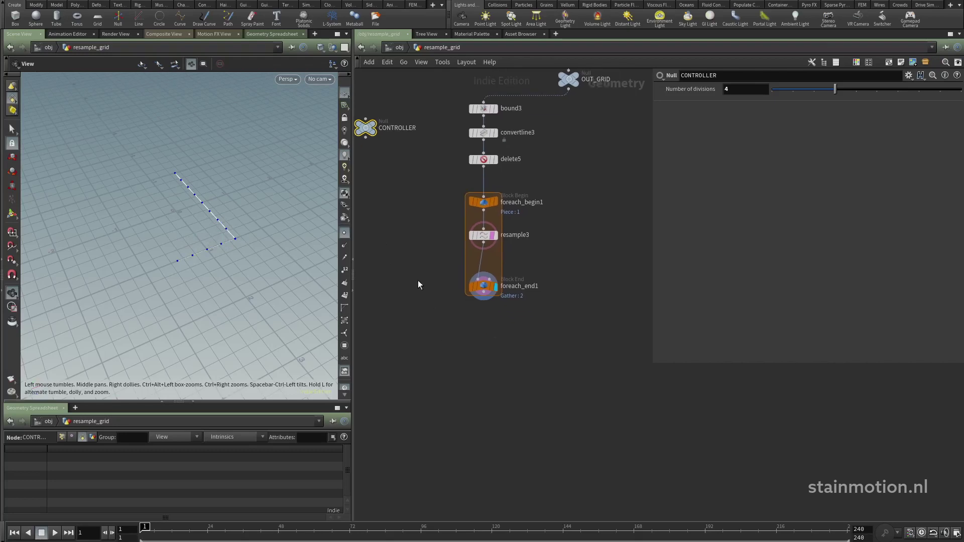
pyautogui.press('Tab')
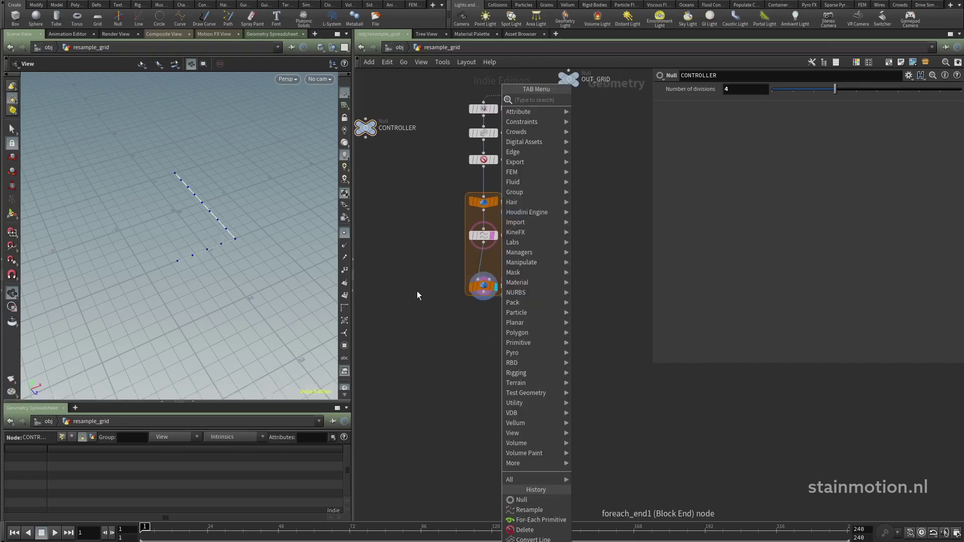
pyautogui.write('tran')
pyautogui.click(597, 101)
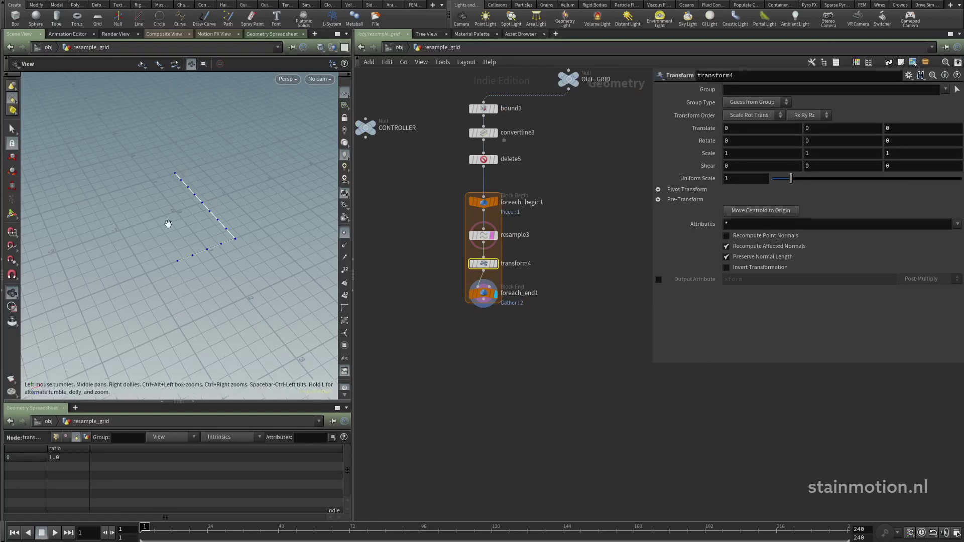
pyautogui.click(495, 264)
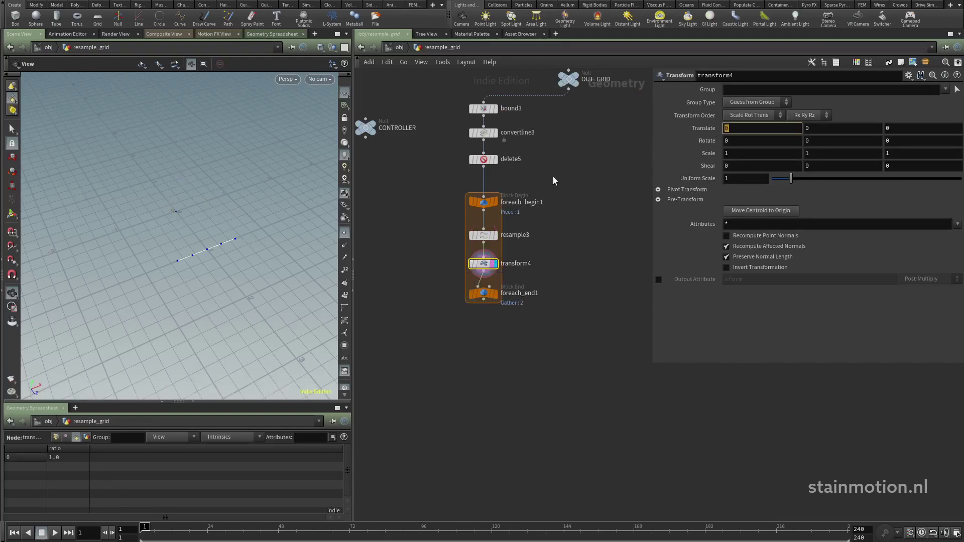
# - Set the Transform's Translate to -$CEX, -$CEY, -$CEZ and display the loop's end block
pyautogui.write('-$CEX')
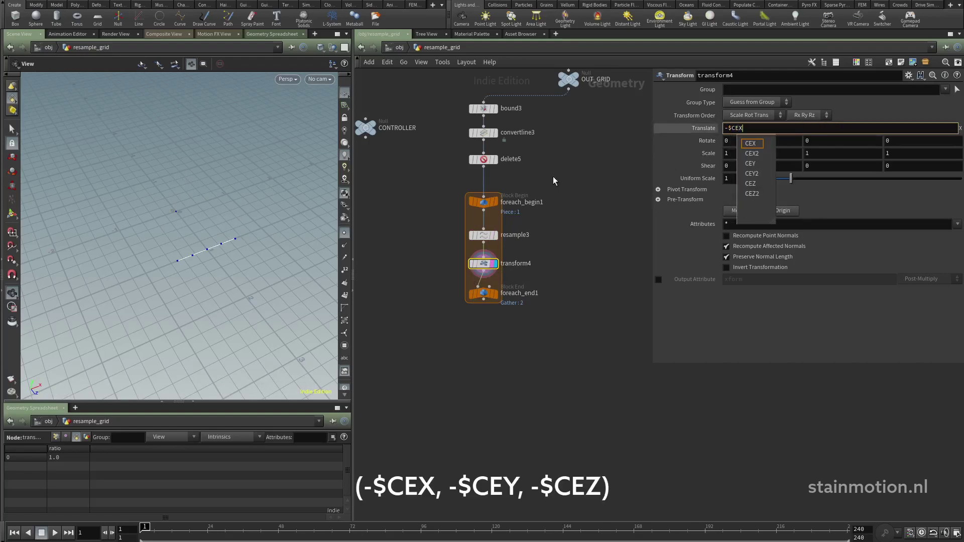
pyautogui.press('Tab')
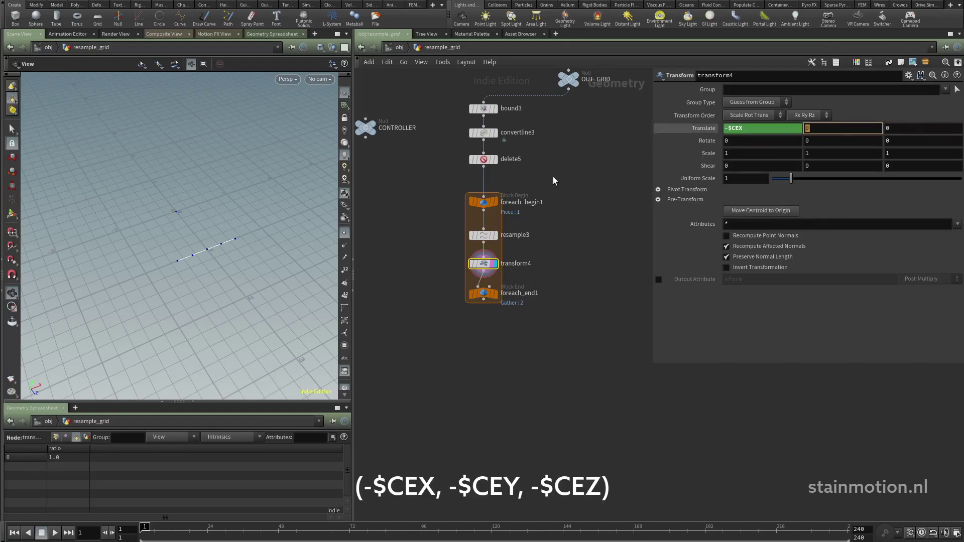
pyautogui.write('-$CEY')
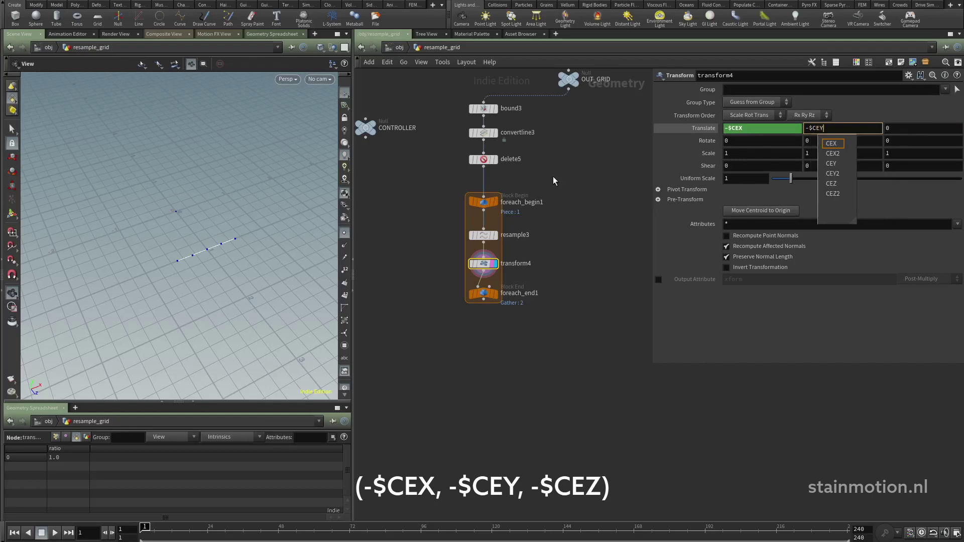
pyautogui.press('Tab')
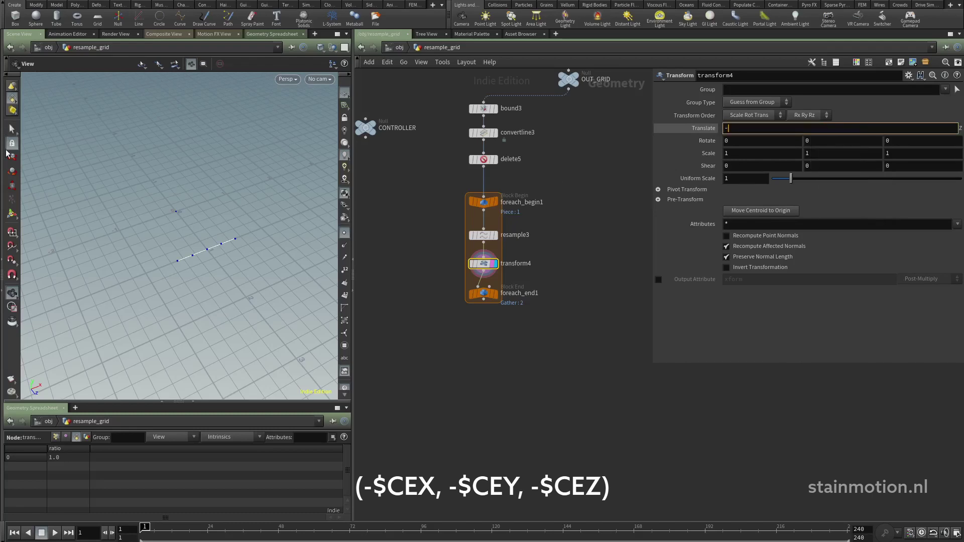
pyautogui.write('-$CEZ')
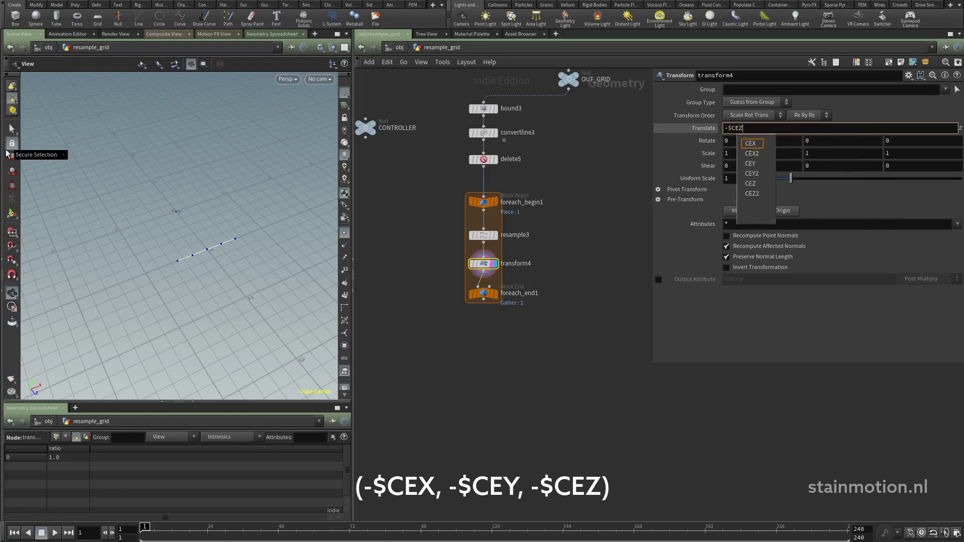
pyautogui.click(496, 293)
pyautogui.moveTo(142, 231); pyautogui.dragTo(193, 251)
# - Add a Split node wired to the output of the For-Each loop's end block
pyautogui.moveTo(428, 310); pyautogui.dragTo(462, 291, button='middle')
pyautogui.click(492, 272)
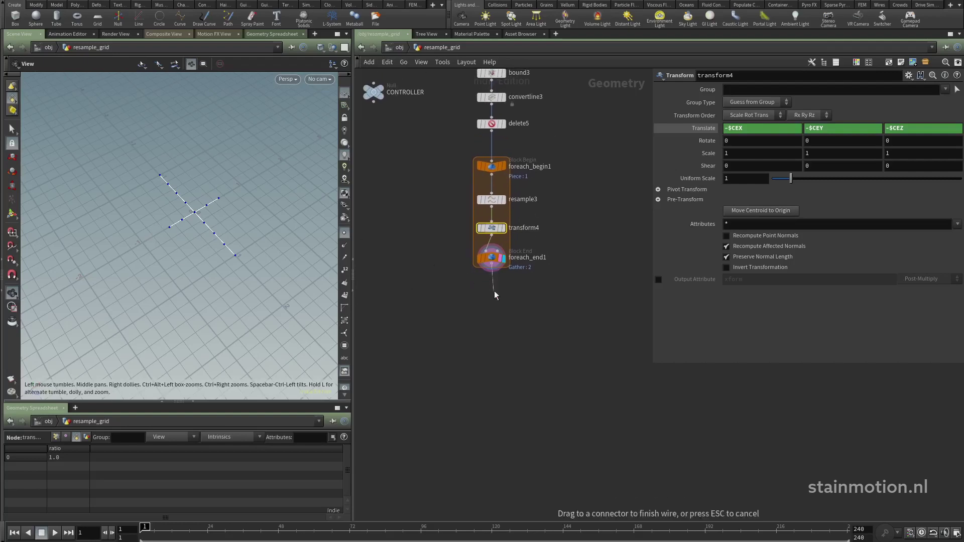
pyautogui.press('Tab')
pyautogui.write('sp')
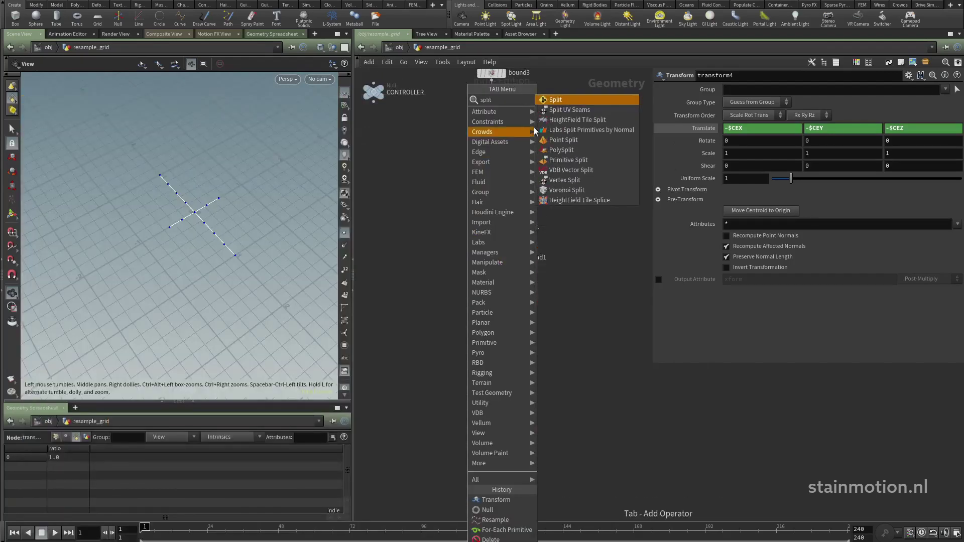
pyautogui.press('Return')
pyautogui.click(502, 296)
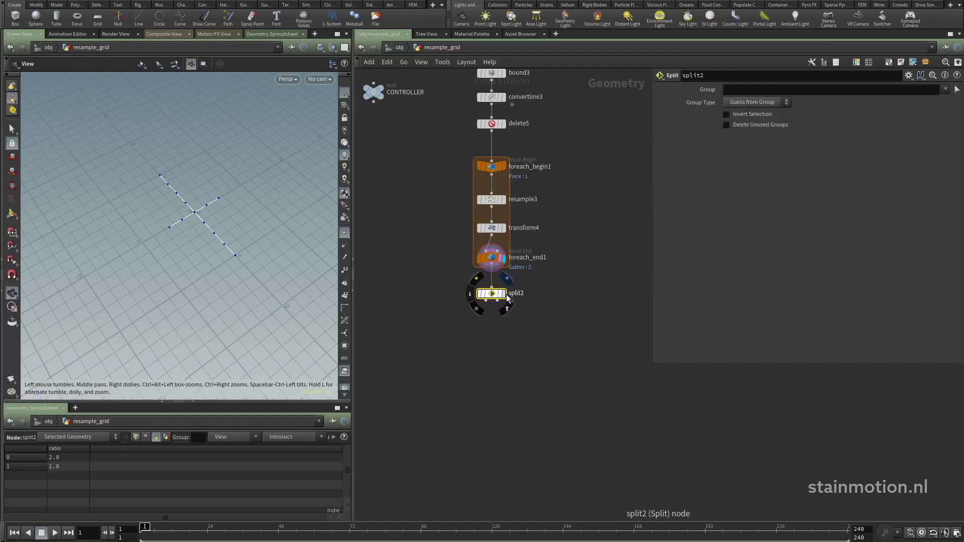
# - Show primitive numbers in the viewport and set the Split node's Group to 1
pyautogui.click(345, 271)
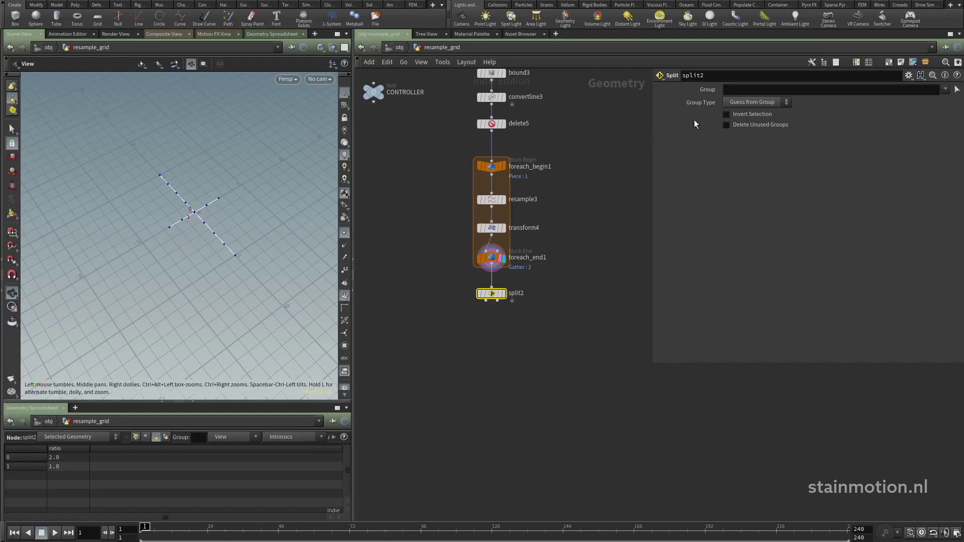
pyautogui.click(725, 92)
pyautogui.write('1')
pyautogui.press('Return')
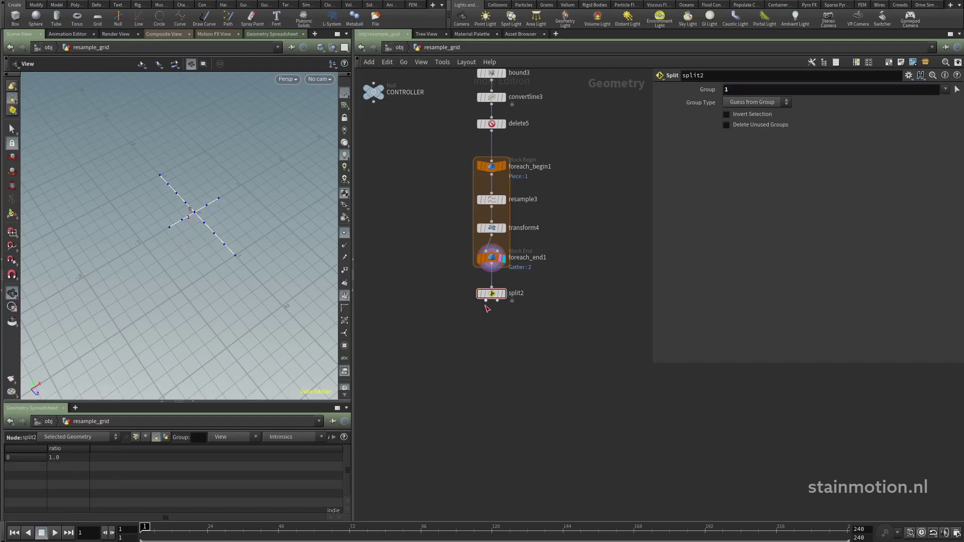
# - Attach a Null node to the Split node's first output, name it SHORT1 and display it
pyautogui.moveTo(486, 304); pyautogui.dragTo(388, 323)
pyautogui.write('sh')
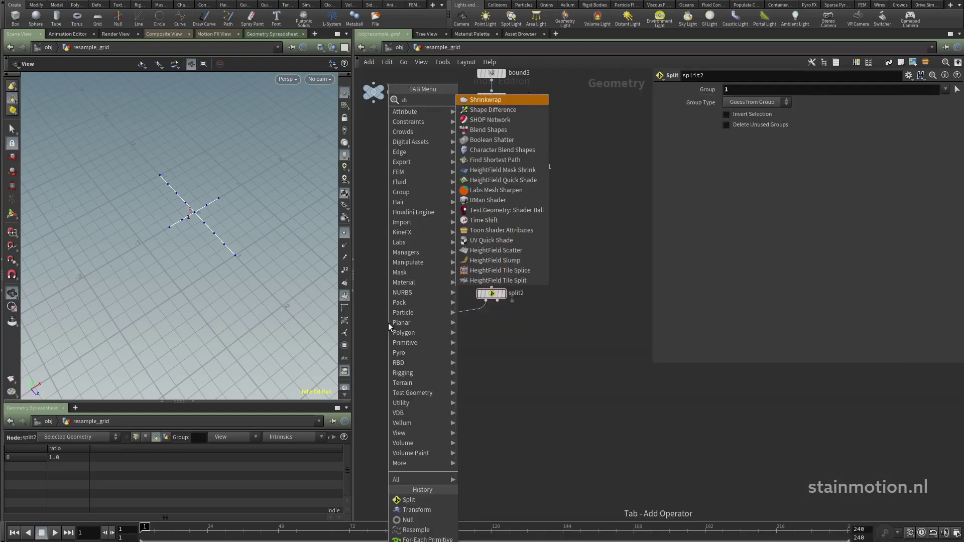
pyautogui.press('BackSpace')
pyautogui.press('BackSpace')
pyautogui.write('null')
pyautogui.press('Return')
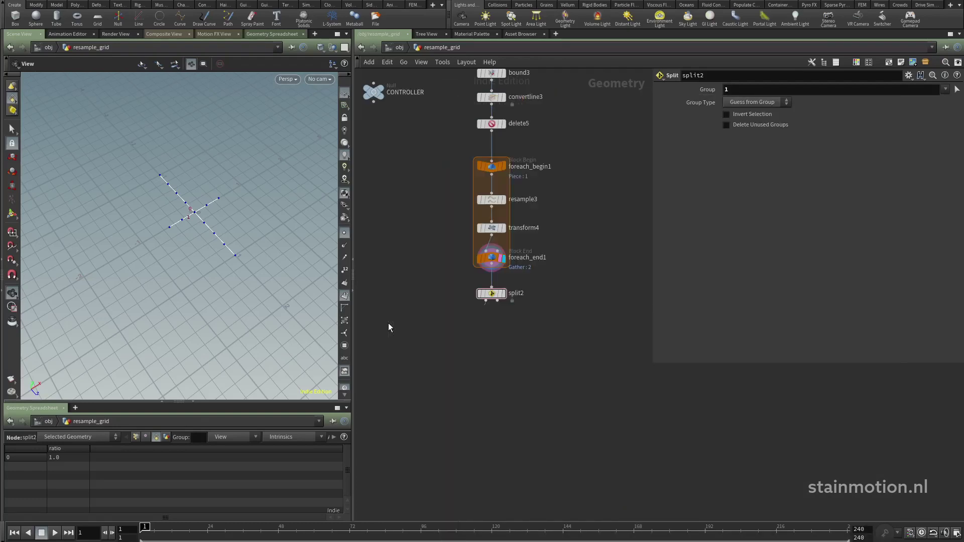
pyautogui.click(412, 323)
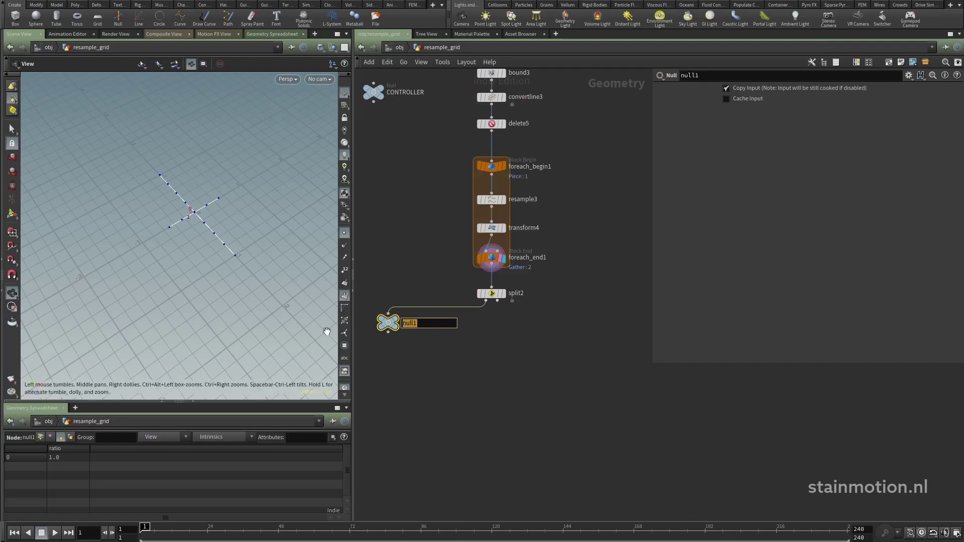
pyautogui.write('SHORT1')
pyautogui.press('Return')
pyautogui.click(395, 329)
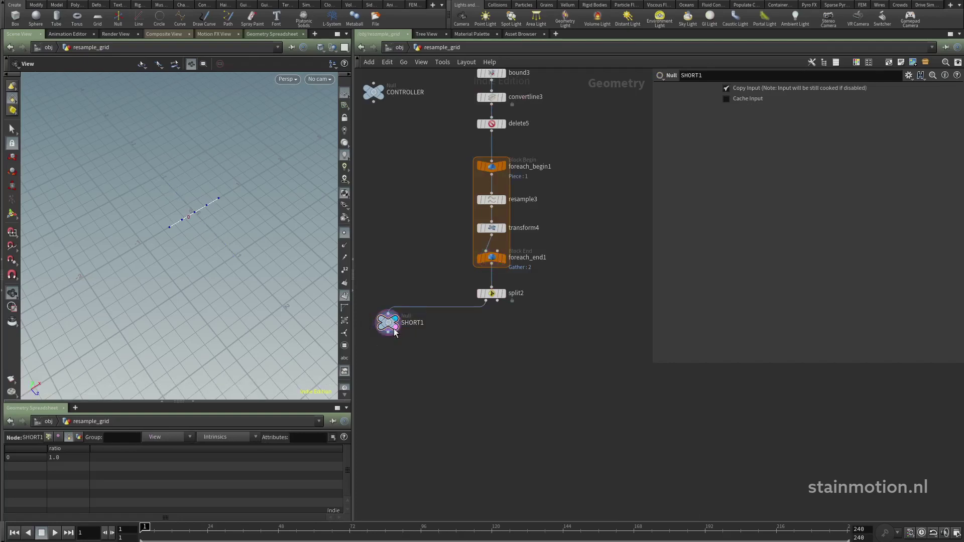
# - Duplicate SHORT1 as a Null named LONG1 on the Split node's second output and arrange both nulls below the Split
pyautogui.keyDown('alt'); pyautogui.moveTo(395, 331); pyautogui.dragTo(550, 338); pyautogui.keyUp('alt')
pyautogui.moveTo(498, 301); pyautogui.dragTo(543, 317)
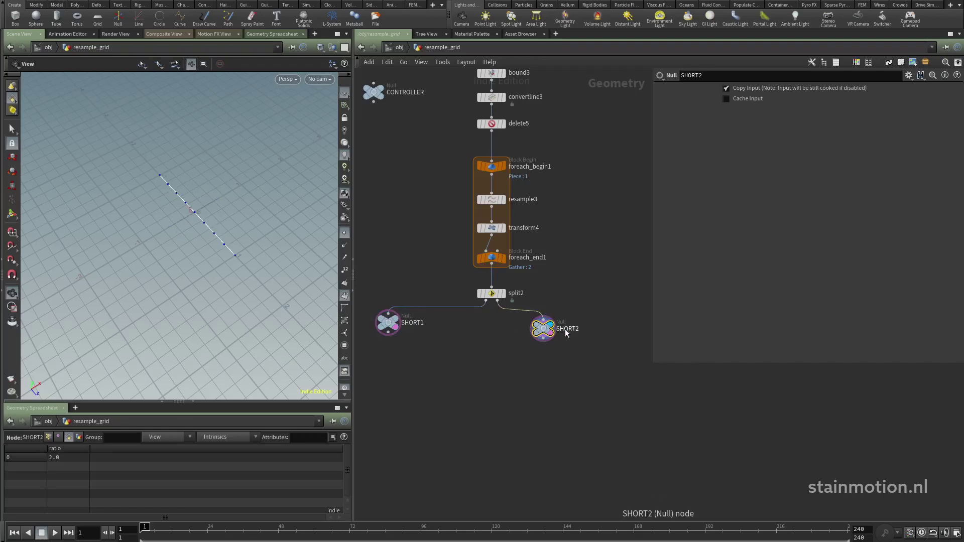
pyautogui.doubleClick(566, 330)
pyautogui.write('LONG1')
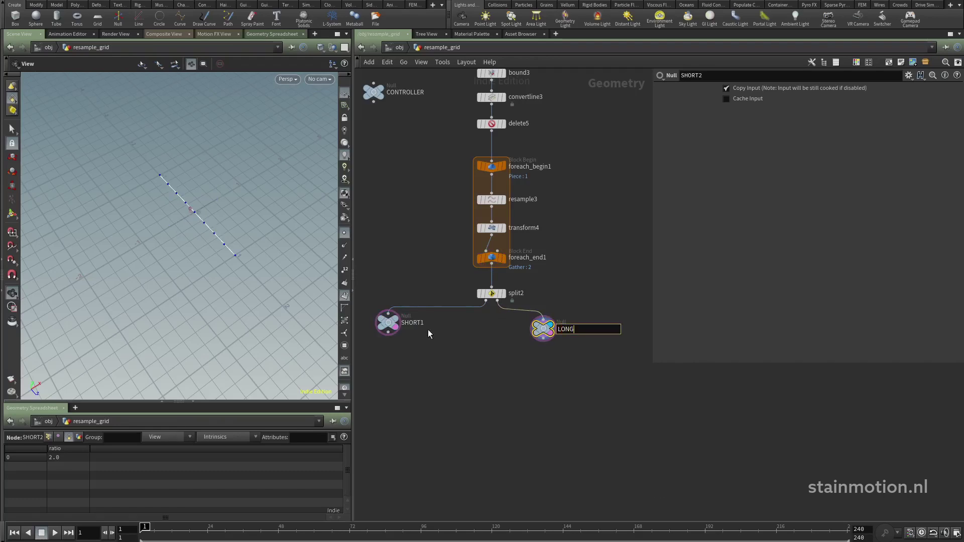
pyautogui.press('Return')
pyautogui.moveTo(547, 337); pyautogui.dragTo(574, 335)
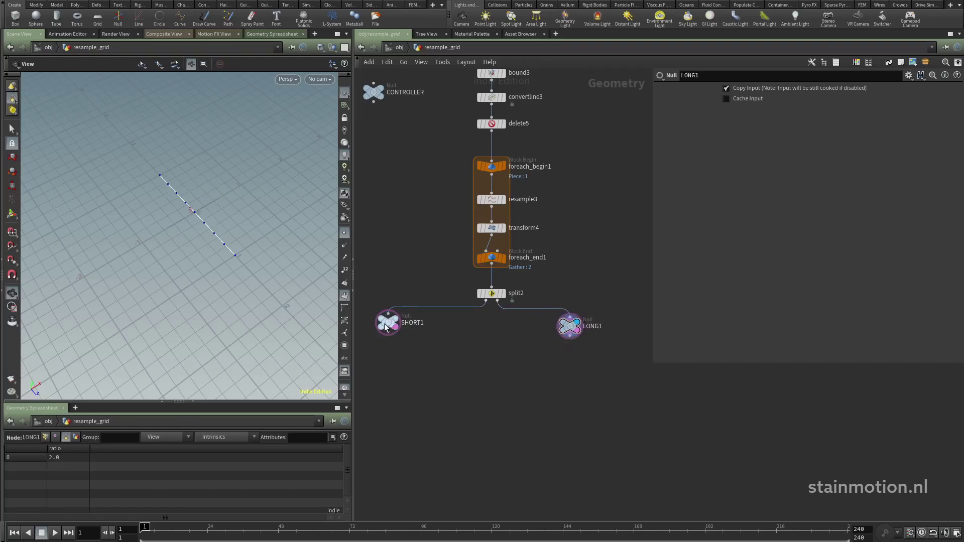
pyautogui.moveTo(389, 329); pyautogui.dragTo(416, 329)
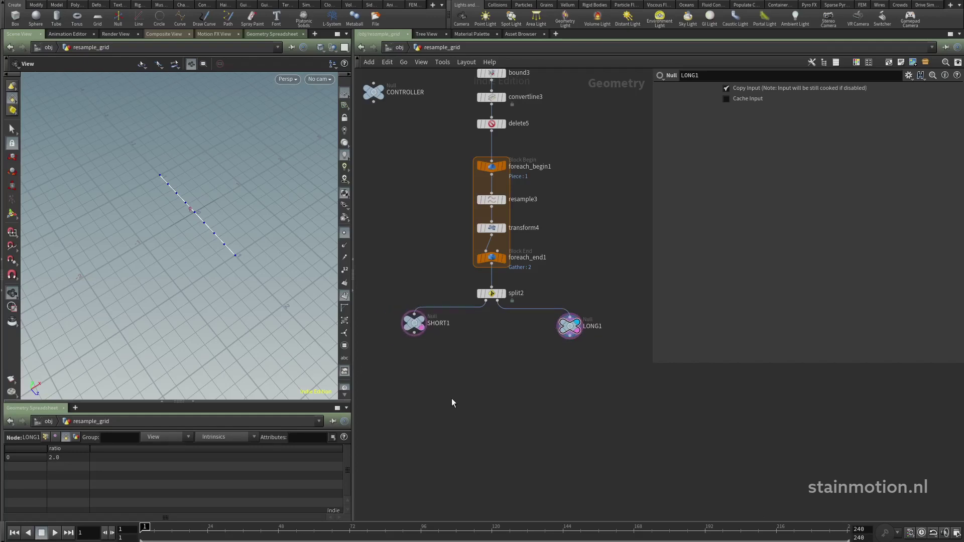
# - Add a Copy to Points node below the SHORT1 and LONG1 nulls
pyautogui.press('Tab')
pyautogui.write('copy')
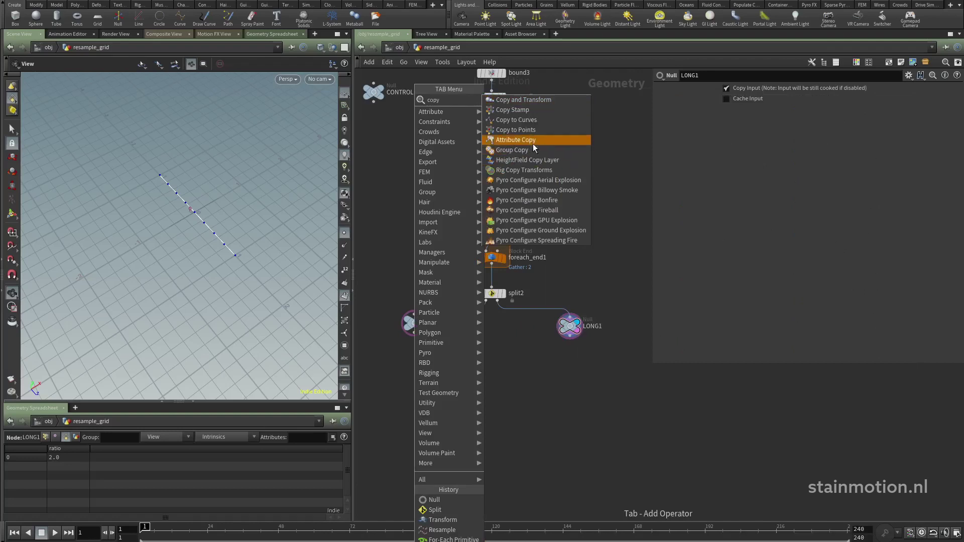
pyautogui.click(534, 130)
pyautogui.click(482, 396)
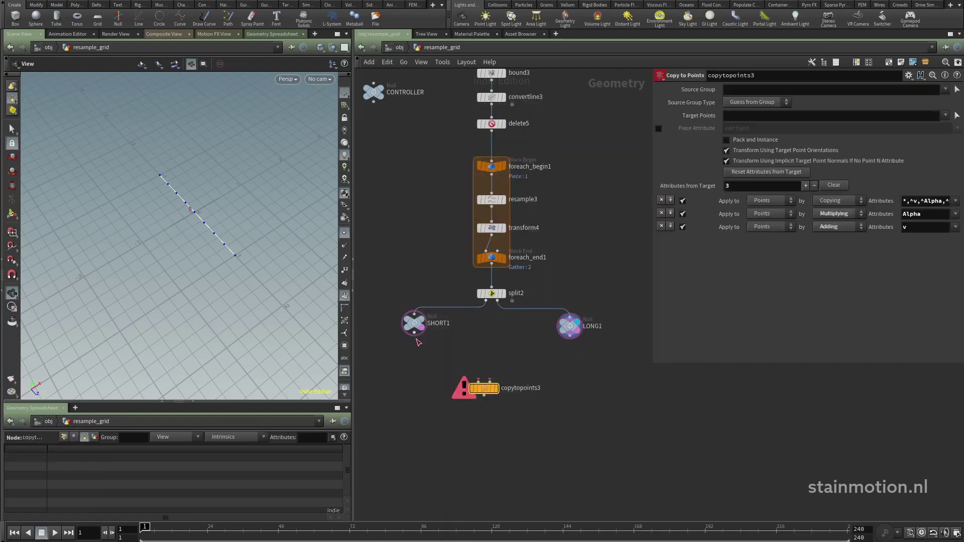
# - Wire SHORT1 into the Copy to Points' first input and LONG1 into its second, and display the result
pyautogui.click(415, 335)
pyautogui.click(477, 382)
pyautogui.moveTo(492, 383); pyautogui.dragTo(570, 338)
pyautogui.click(496, 389)
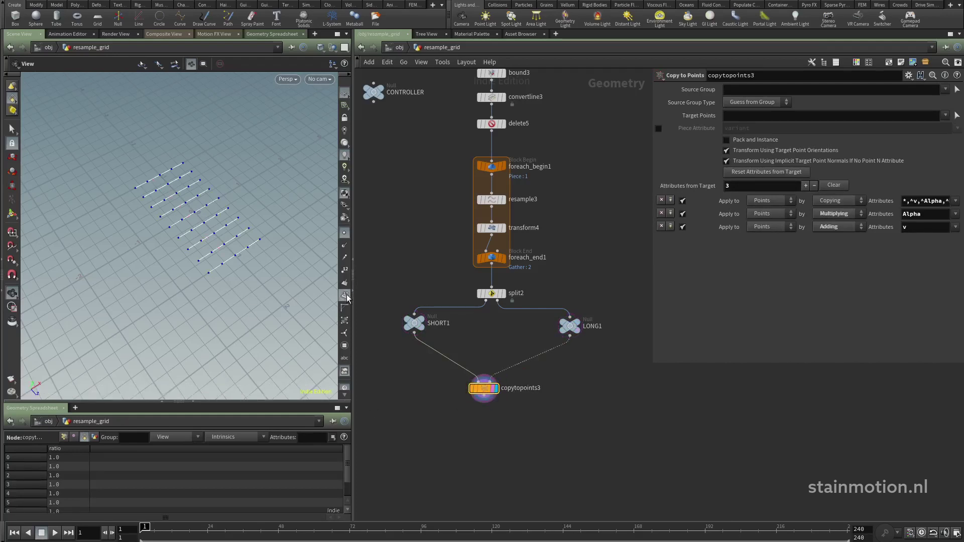
pyautogui.moveTo(234, 290); pyautogui.dragTo(196, 235)
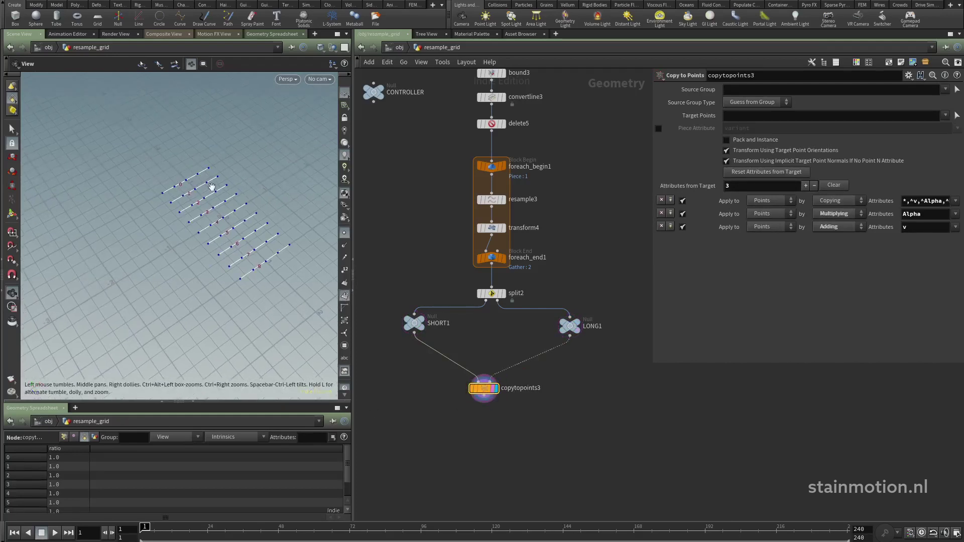
# - Append a Skin node to Copy to Points, display its output, and hide the primitive numbers and point markers
pyautogui.moveTo(416, 366); pyautogui.dragTo(411, 323, button='middle')
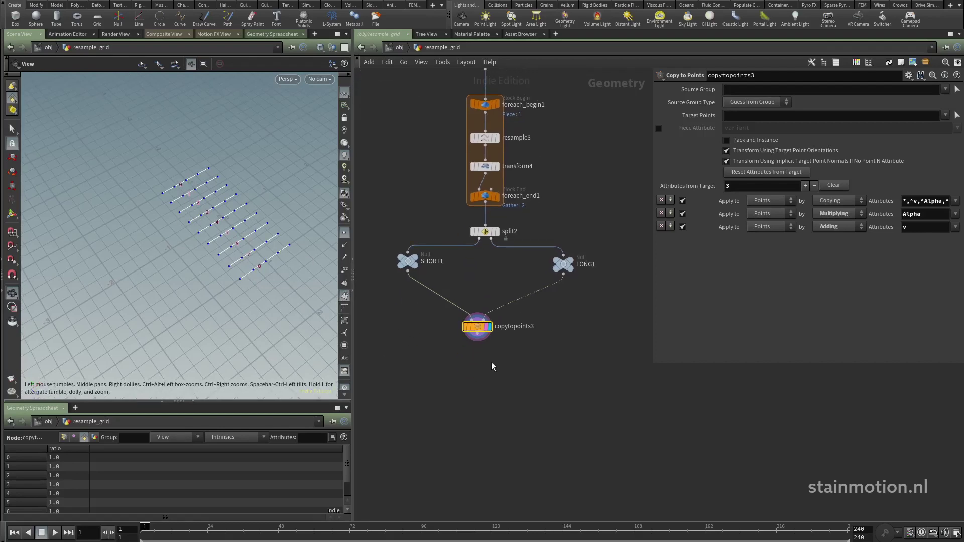
pyautogui.click(482, 341)
pyautogui.press('Tab')
pyautogui.write('skin')
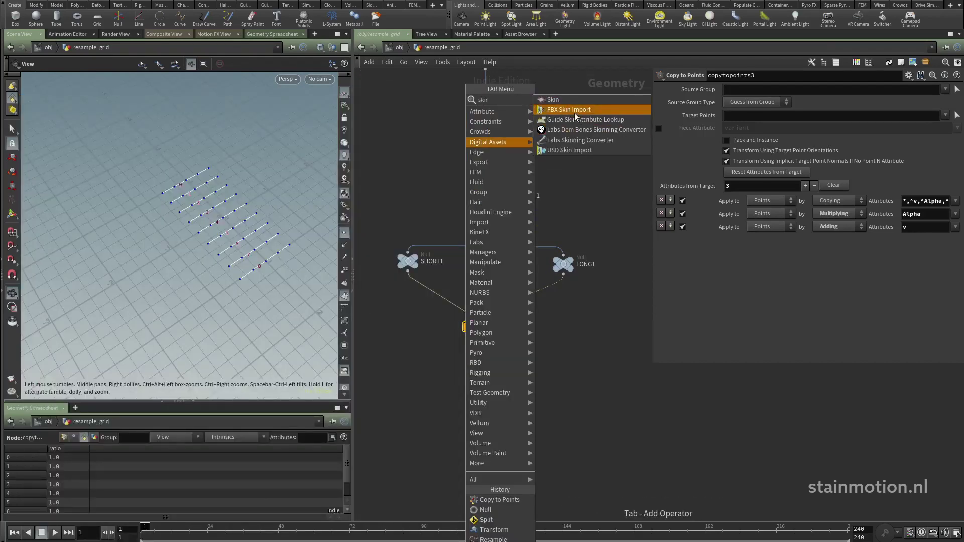
pyautogui.press('Return')
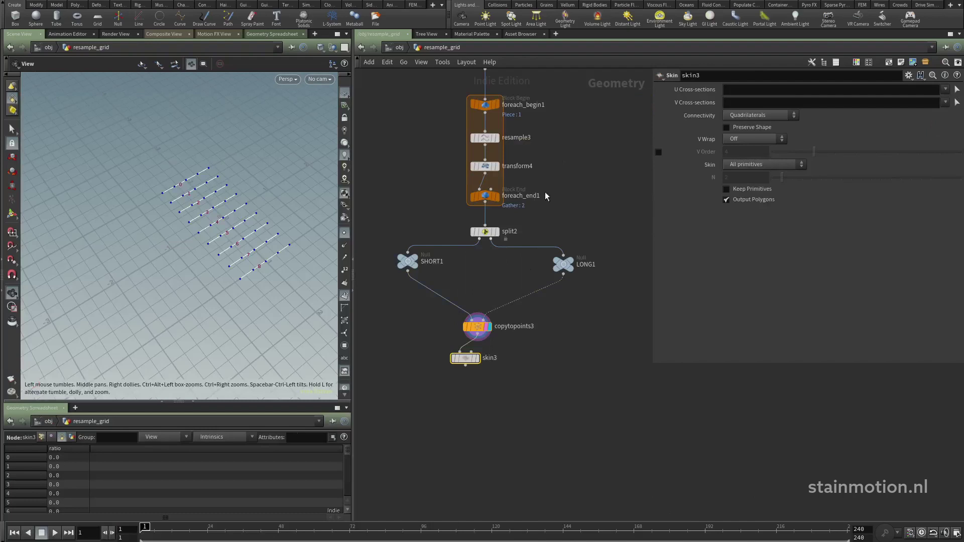
pyautogui.click(492, 361)
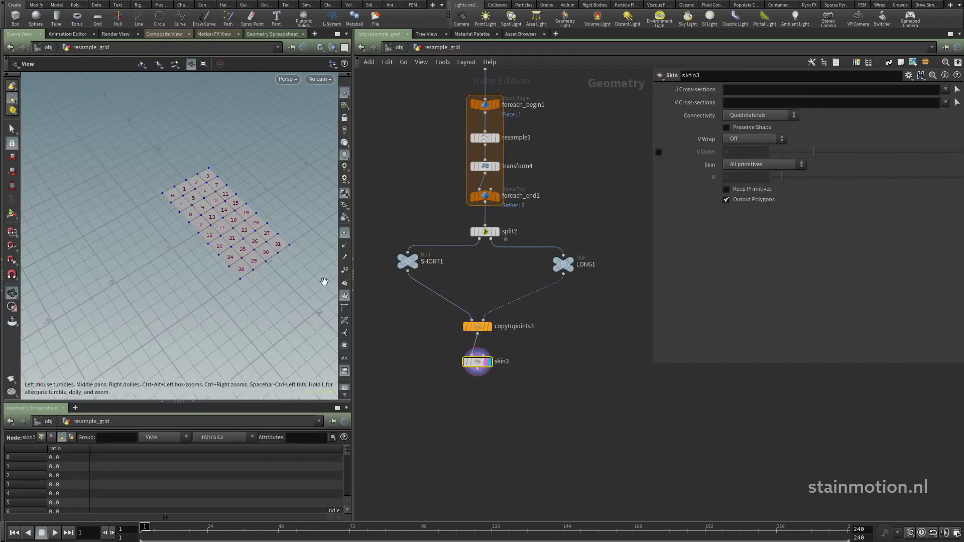
pyautogui.click(345, 296)
pyautogui.click(344, 233)
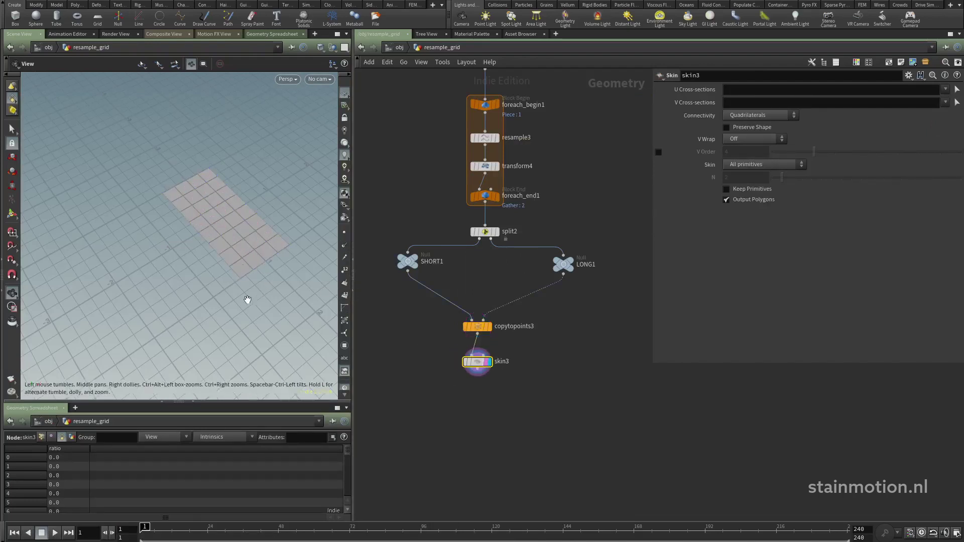
# - Check the CONTROLLER's number of divisions and display OUT_GRID to compare the original grid with the skinned result
pyautogui.moveTo(248, 300); pyautogui.dragTo(253, 288)
pyautogui.moveTo(410, 142); pyautogui.dragTo(413, 252, button='middle')
pyautogui.moveTo(403, 117); pyautogui.dragTo(354, 168)
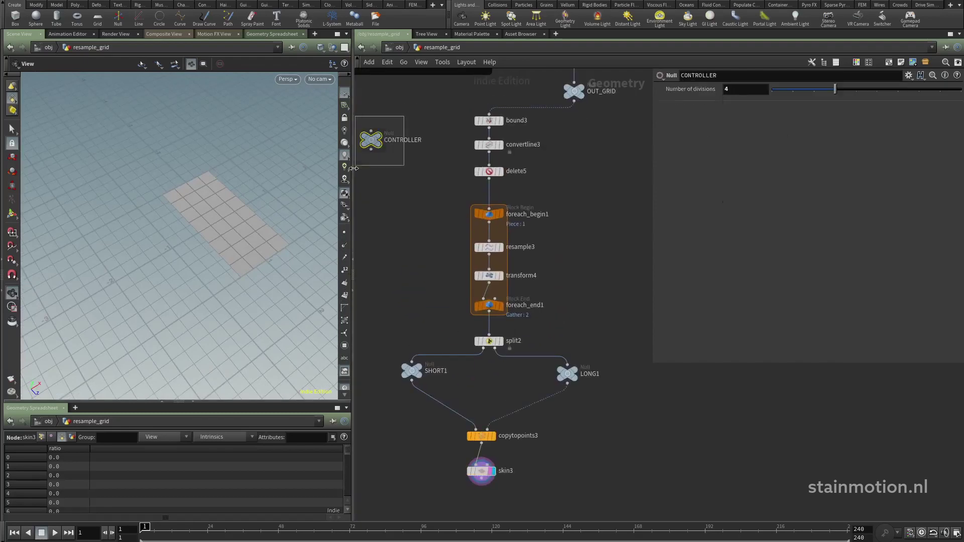
pyautogui.moveTo(836, 93)
pyautogui.mouseDown()
pyautogui.moveTo(776, 88)
pyautogui.moveTo(877, 91)
pyautogui.moveTo(817, 108)
pyautogui.moveTo(843, 110)
pyautogui.mouseUp()
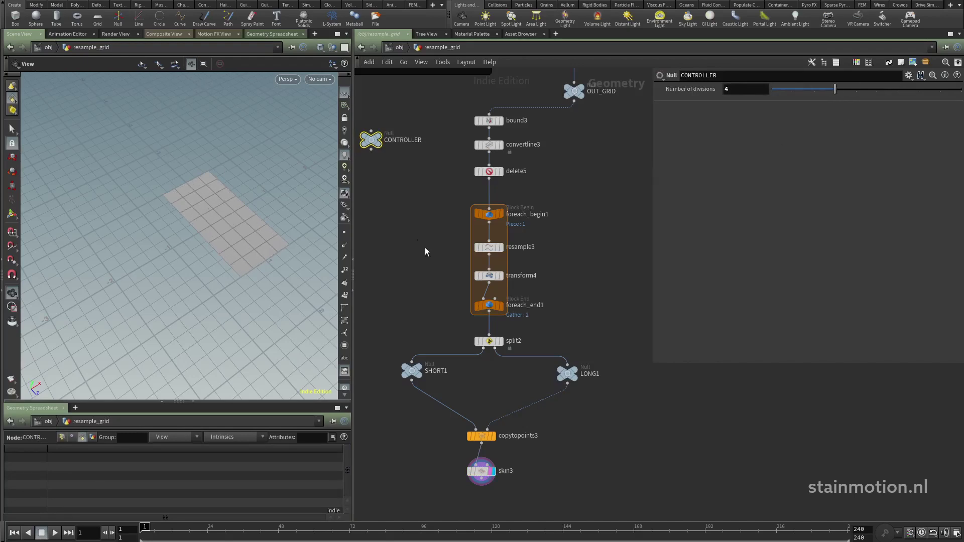
pyautogui.moveTo(426, 251); pyautogui.dragTo(423, 297, button='middle')
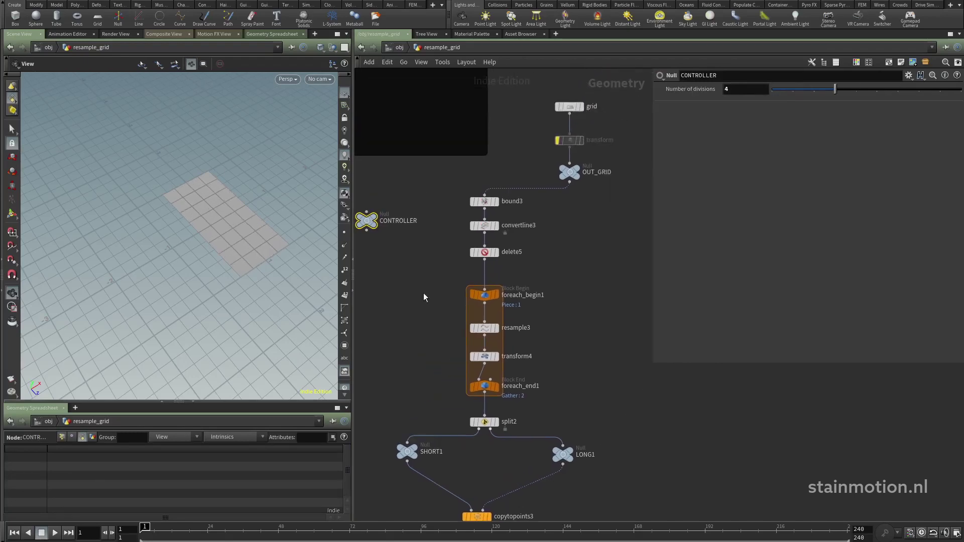
pyautogui.click(577, 170)
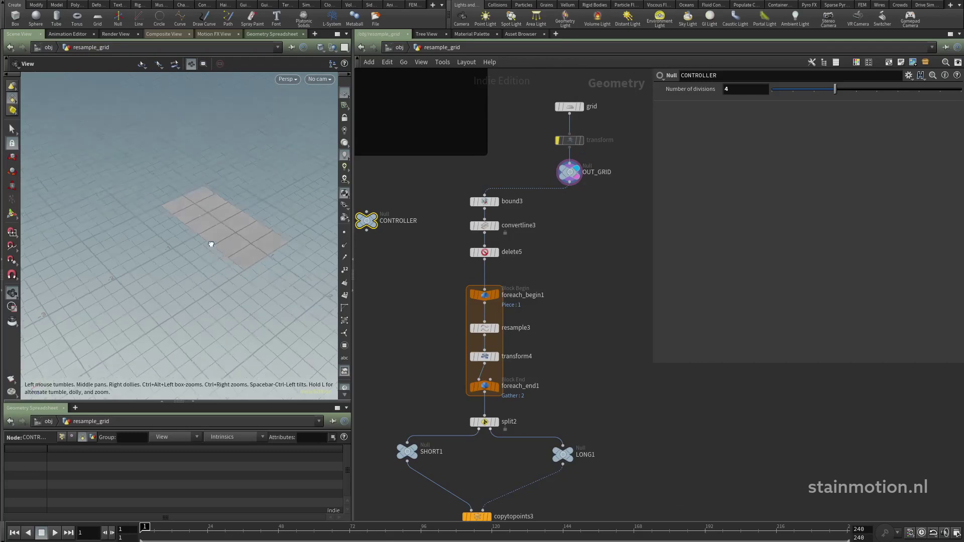
pyautogui.moveTo(211, 244); pyautogui.dragTo(173, 209)
pyautogui.moveTo(212, 256); pyautogui.dragTo(215, 271)
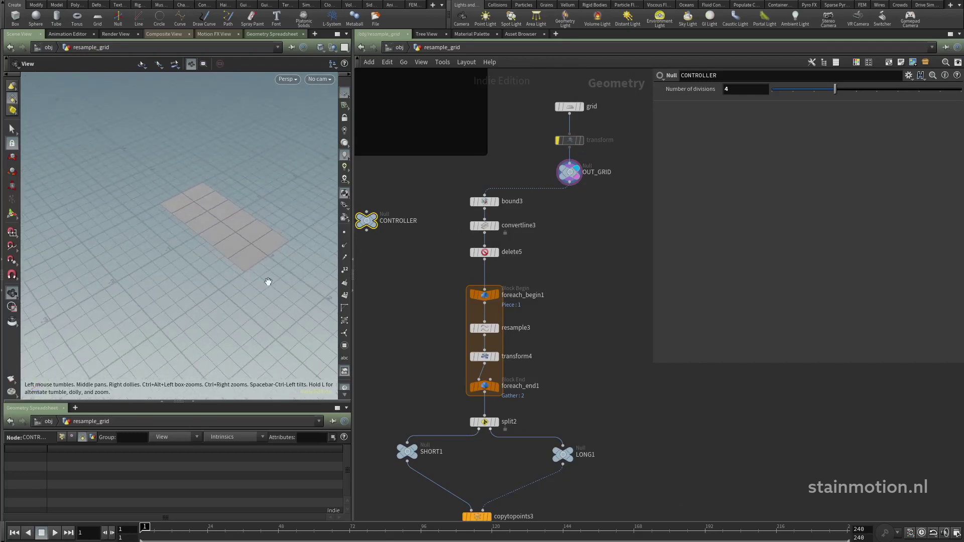
# - Append a Null named OUT1 below the Skin node and display its output
pyautogui.moveTo(428, 360); pyautogui.dragTo(455, 191, button='middle')
pyautogui.moveTo(501, 403); pyautogui.dragTo(469, 322, button='middle')
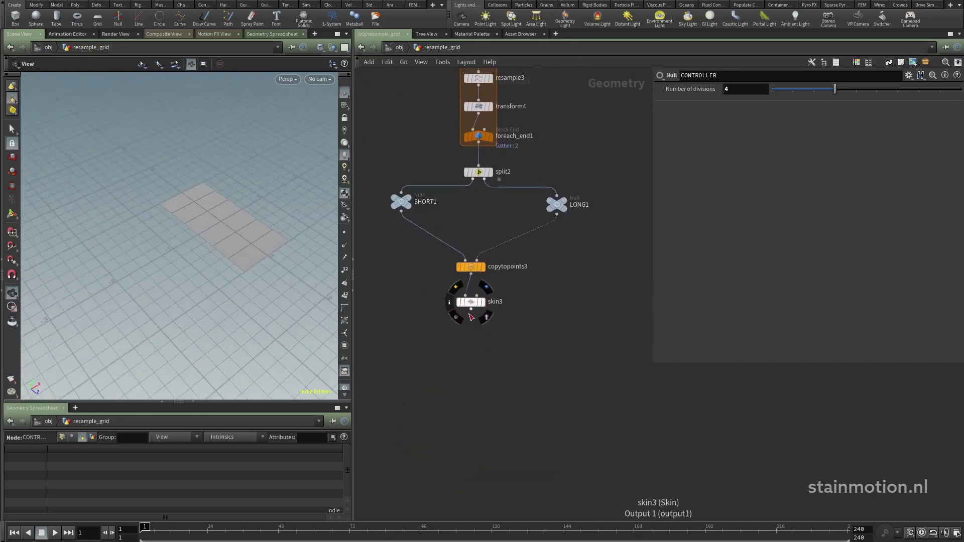
pyautogui.click(470, 308)
pyautogui.press('Tab')
pyautogui.write('nu')
pyautogui.press('Return')
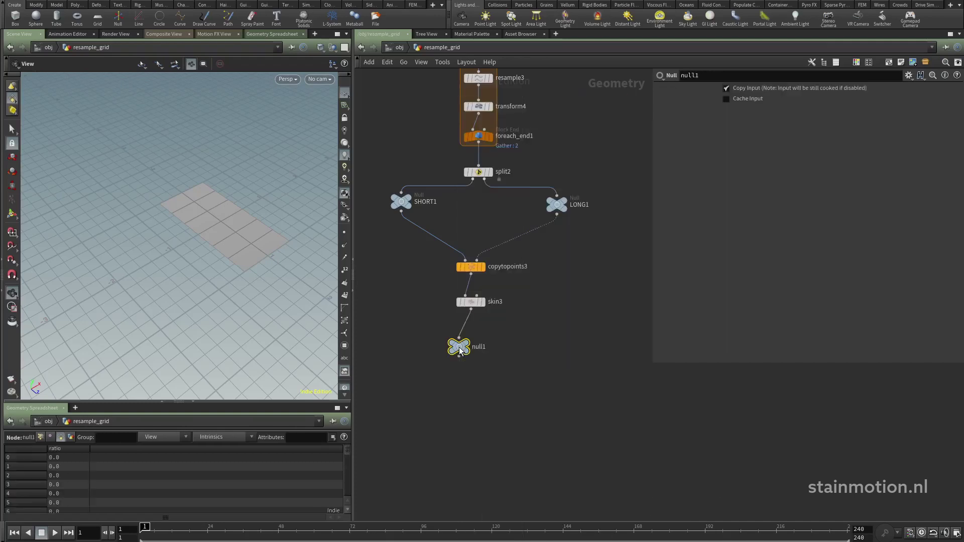
pyautogui.click(459, 348)
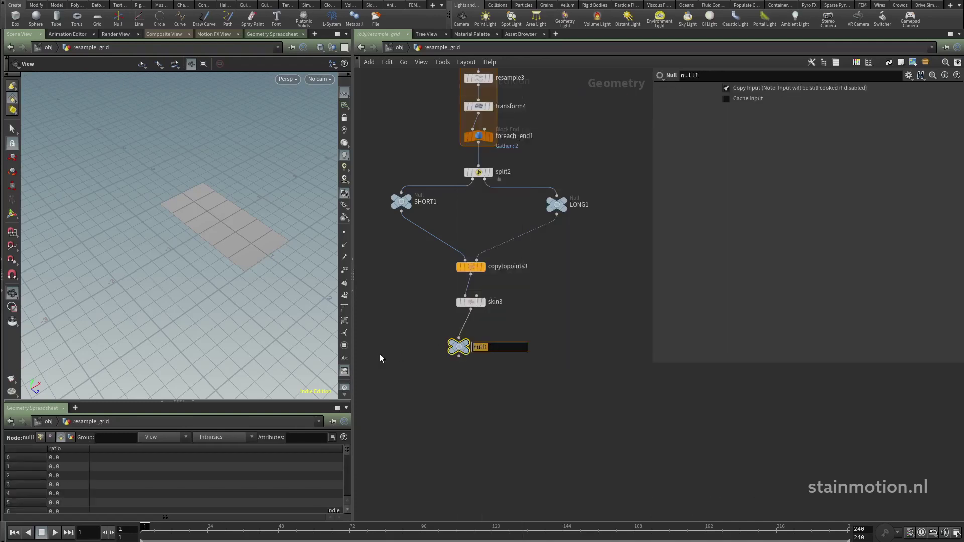
pyautogui.write('OUT')
pyautogui.moveTo(460, 348); pyautogui.dragTo(469, 344)
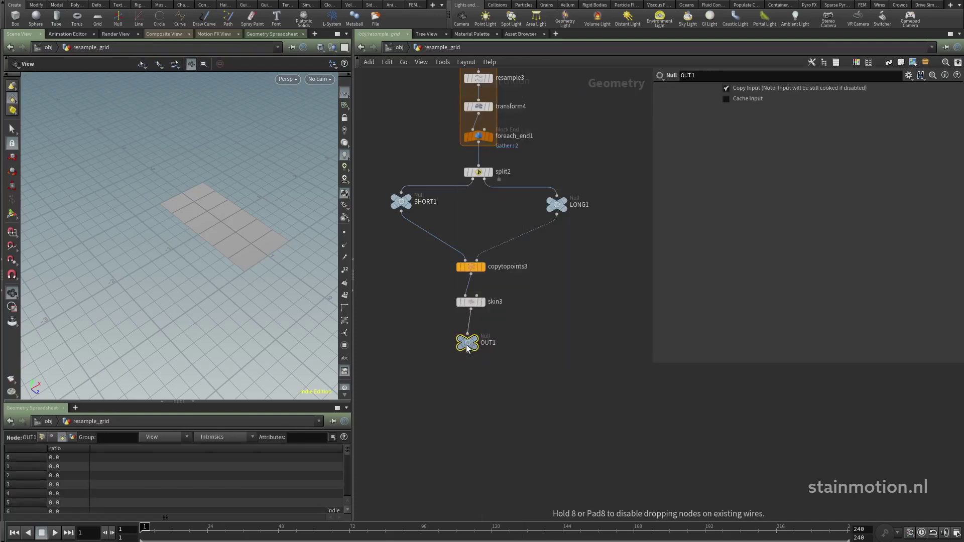
pyautogui.click(481, 329)
# - Collapse all nodes from Bound to OUT1, including CONTROLLER, into a subnetwork and place it below OUT_GRID
pyautogui.scroll(-4, 556, 300)
pyautogui.moveTo(554, 253); pyautogui.dragTo(529, 313, button='middle')
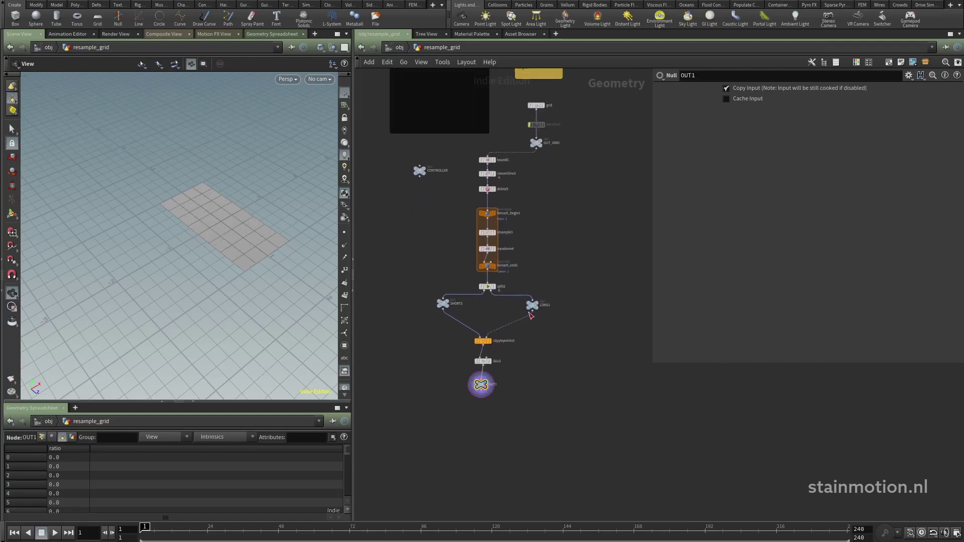
pyautogui.moveTo(397, 150); pyautogui.dragTo(564, 400)
pyautogui.hotkey('shift', 'c')
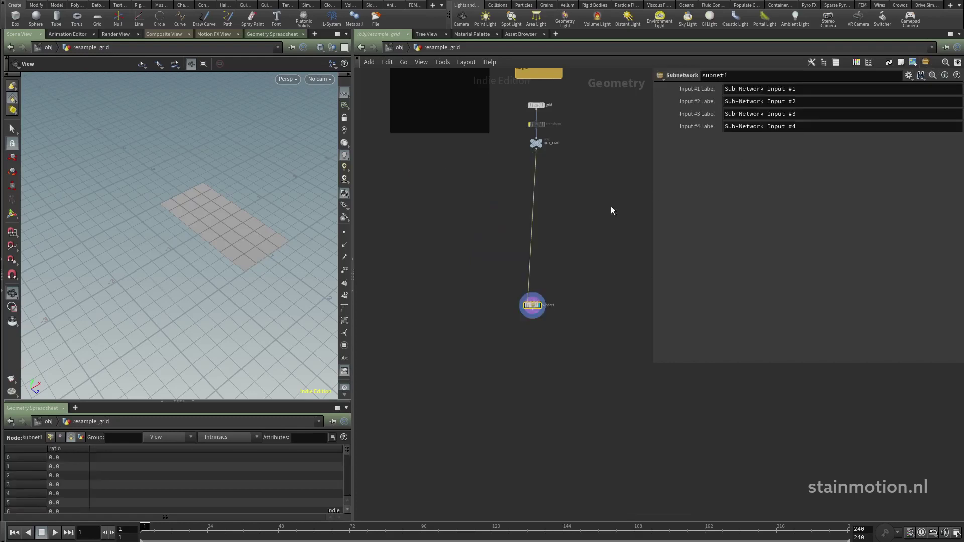
pyautogui.moveTo(535, 300); pyautogui.dragTo(544, 172)
pyautogui.press('h')
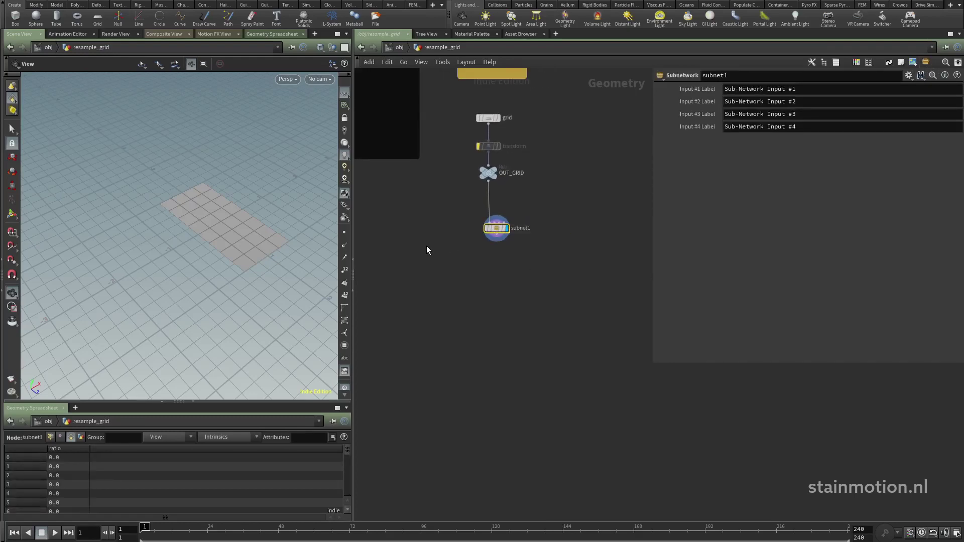
# - Rename the subnetwork resample3 and align it under OUT_GRID
pyautogui.press('F2')
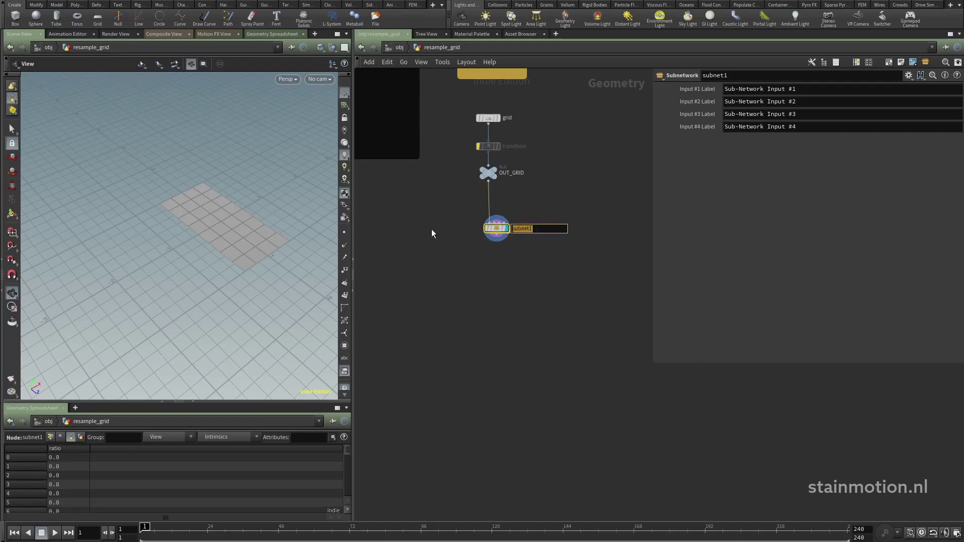
pyautogui.write('resample3')
pyautogui.press('Return')
pyautogui.moveTo(499, 231); pyautogui.dragTo(491, 225)
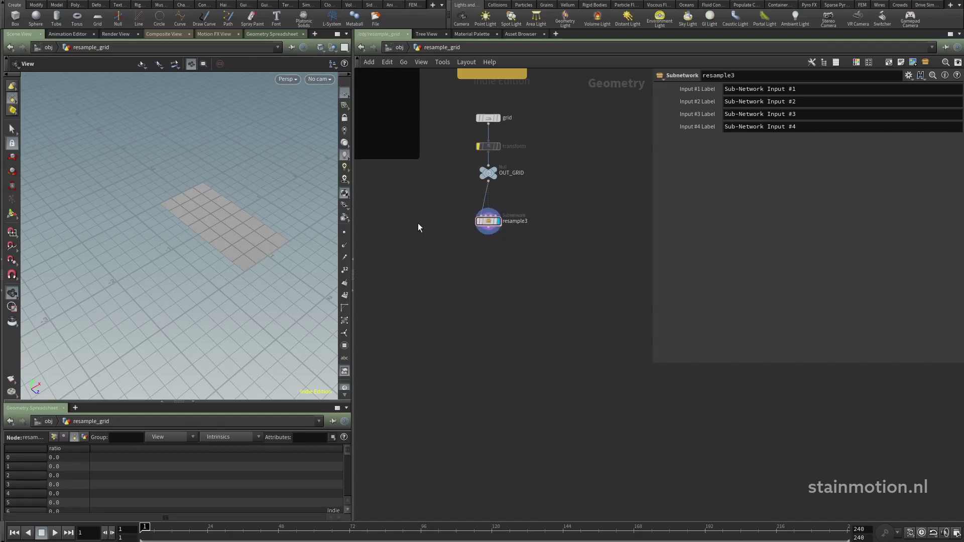
# - Move resample3 further below OUT_GRID, re-enable the bypassed transform node under the grid, and display its output
pyautogui.moveTo(390, 195); pyautogui.dragTo(448, 288, button='middle')
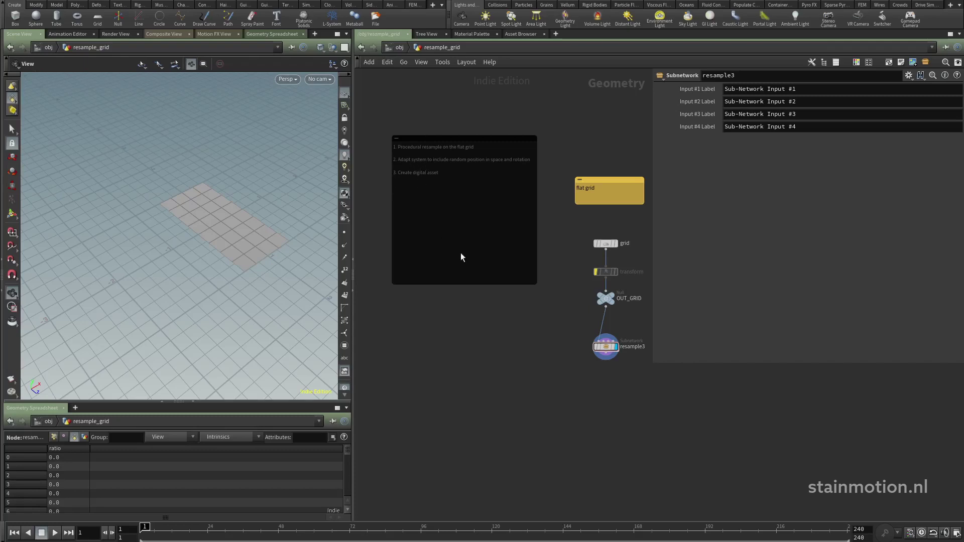
pyautogui.moveTo(497, 314); pyautogui.dragTo(435, 280, button='middle')
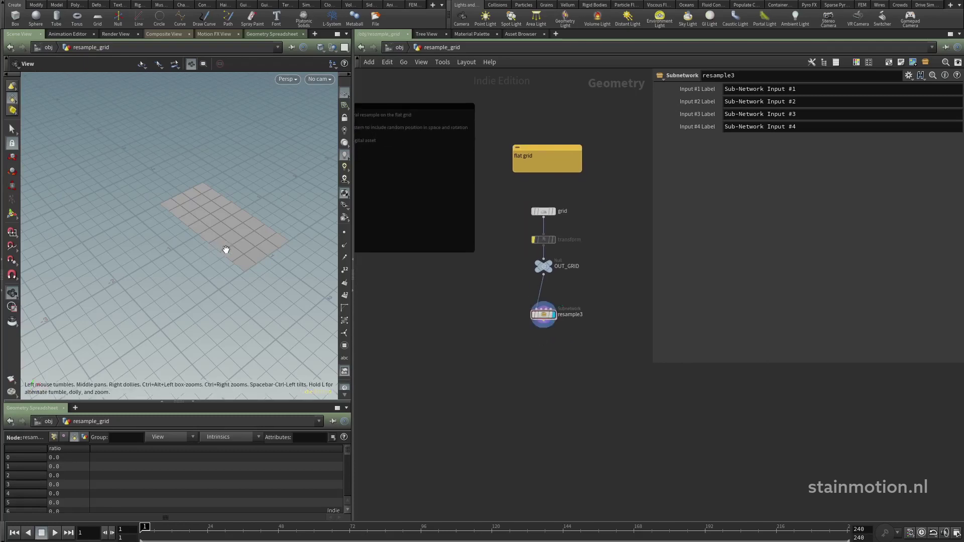
pyautogui.moveTo(226, 250); pyautogui.dragTo(195, 225)
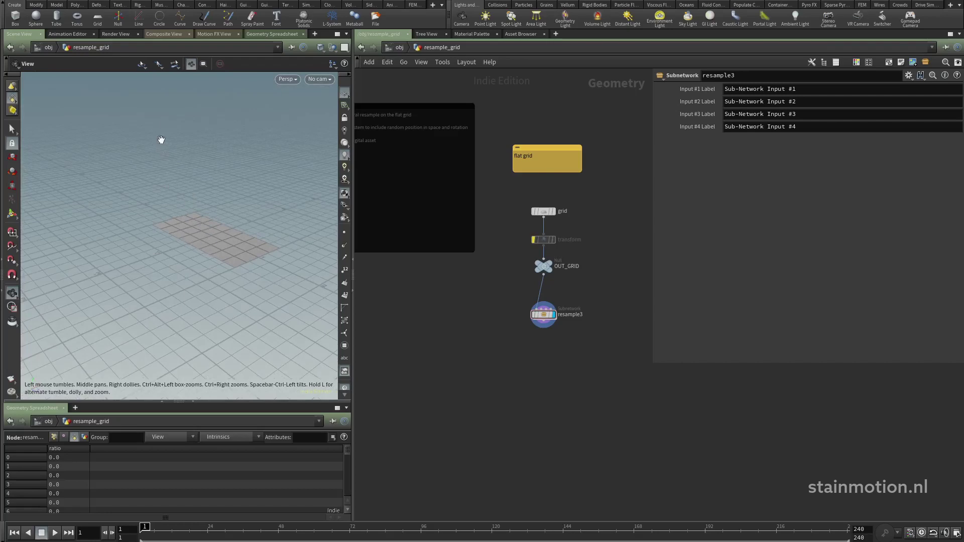
pyautogui.moveTo(213, 235); pyautogui.dragTo(195, 190)
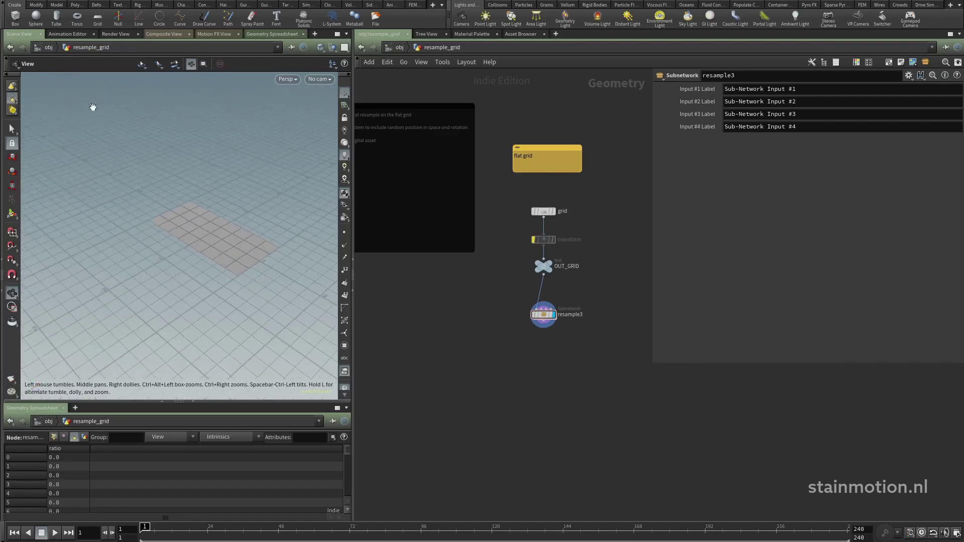
pyautogui.moveTo(486, 269); pyautogui.dragTo(437, 259, button='middle')
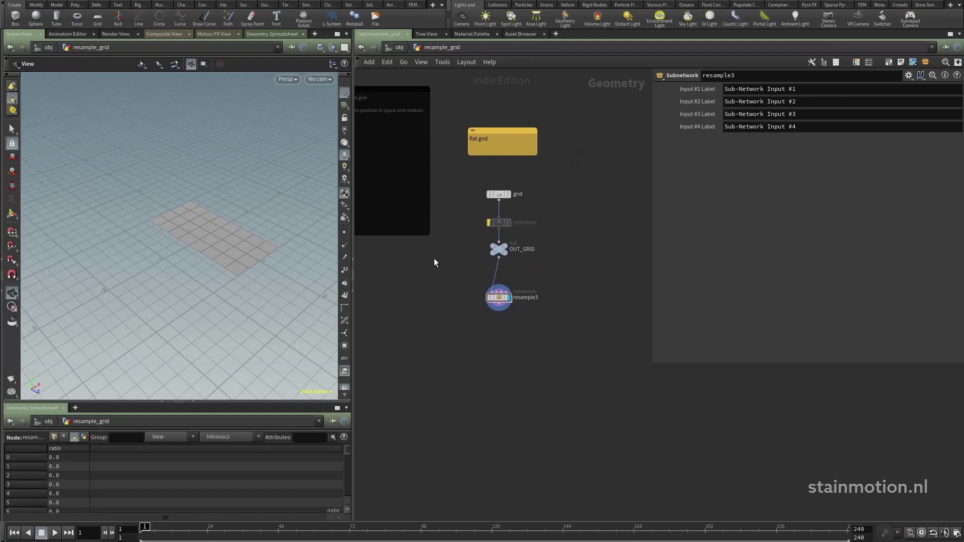
pyautogui.moveTo(499, 294); pyautogui.dragTo(477, 331)
pyautogui.click(508, 223)
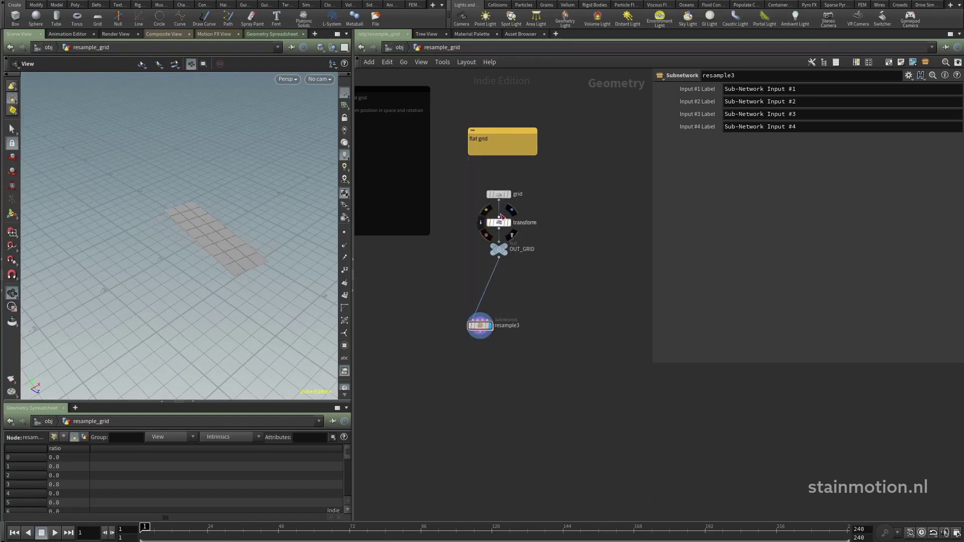
pyautogui.moveTo(277, 267); pyautogui.dragTo(378, 266)
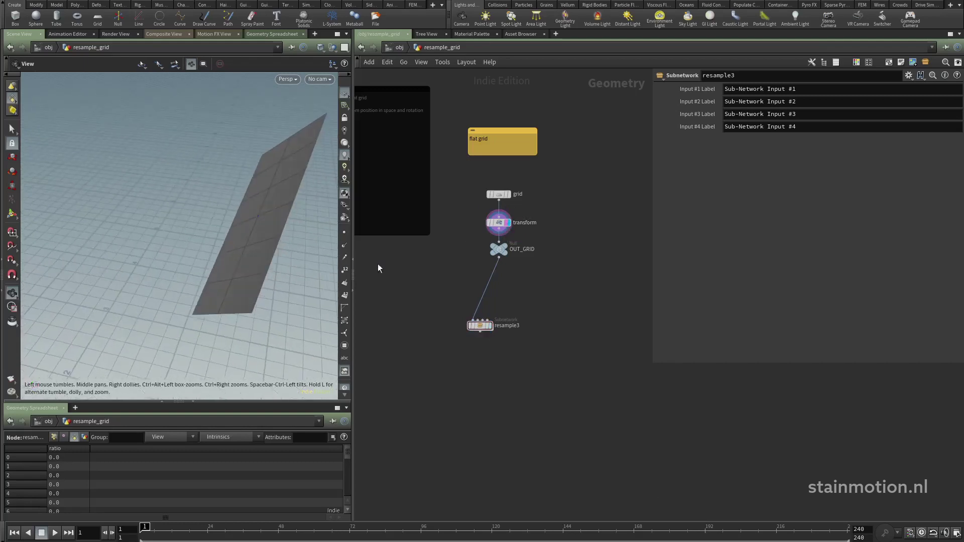
pyautogui.moveTo(286, 252); pyautogui.dragTo(242, 279, button='right')
pyautogui.moveTo(243, 279); pyautogui.dragTo(391, 233)
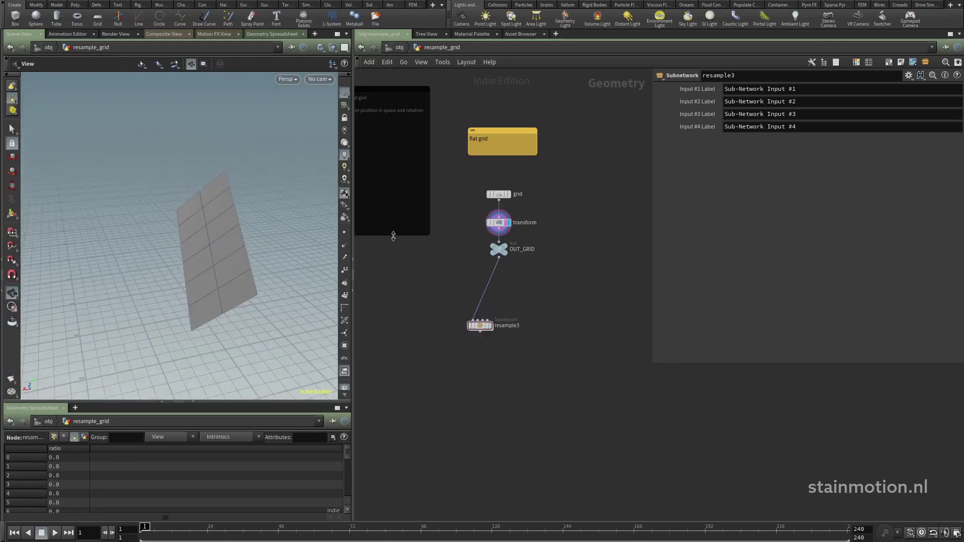
# - Examine the transform node's translate and rotate settings and the tilted grid's orientation from several angles
pyautogui.click(499, 222)
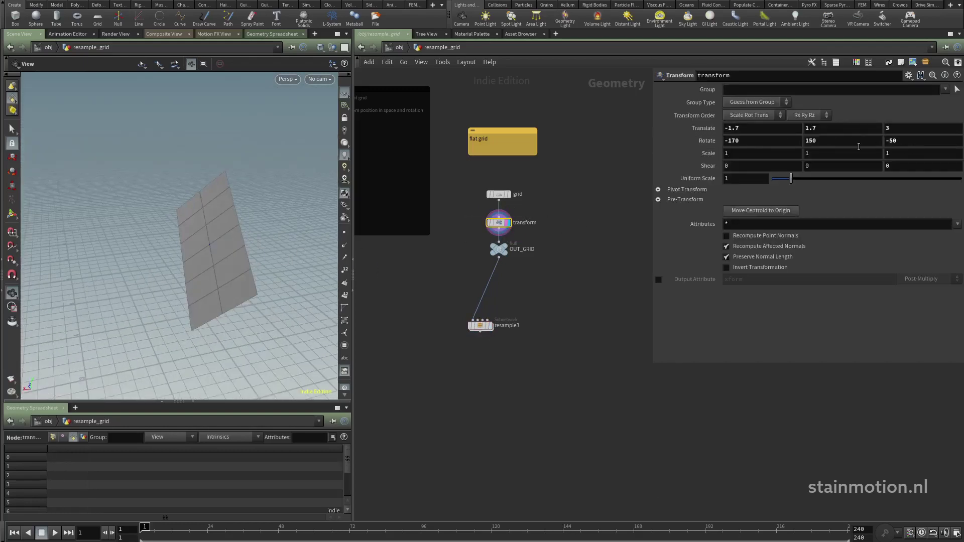
pyautogui.moveTo(221, 271); pyautogui.dragTo(272, 242)
pyautogui.moveTo(496, 324); pyautogui.dragTo(490, 347)
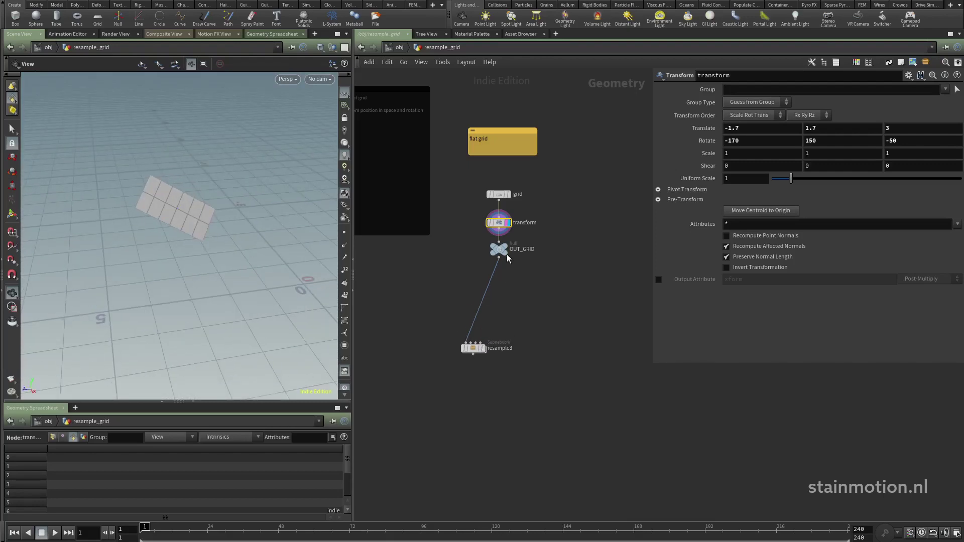
pyautogui.moveTo(502, 251); pyautogui.dragTo(502, 255)
pyautogui.moveTo(189, 261); pyautogui.dragTo(250, 218)
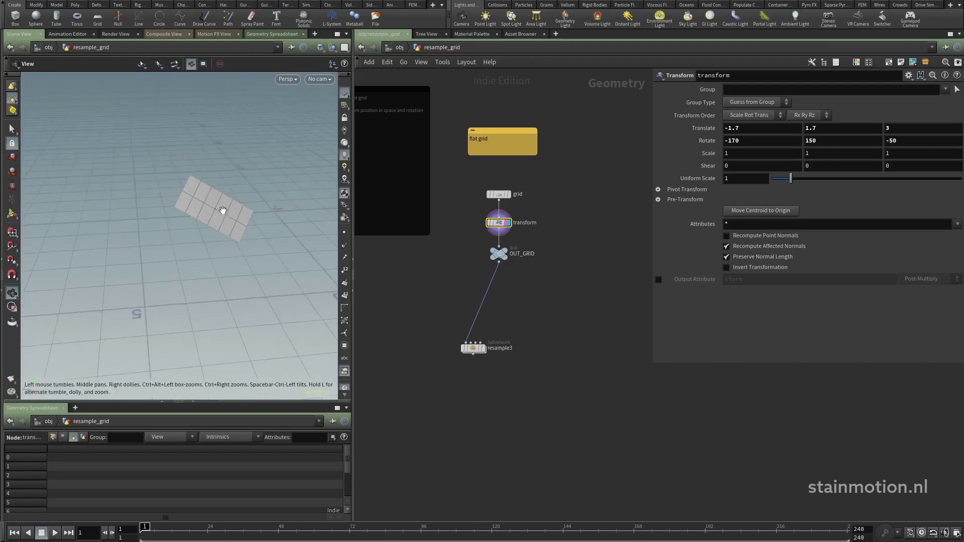
pyautogui.moveTo(183, 313); pyautogui.dragTo(271, 314)
pyautogui.moveTo(486, 350)
pyautogui.mouseDown()
pyautogui.moveTo(509, 336)
pyautogui.moveTo(481, 340)
pyautogui.mouseUp()
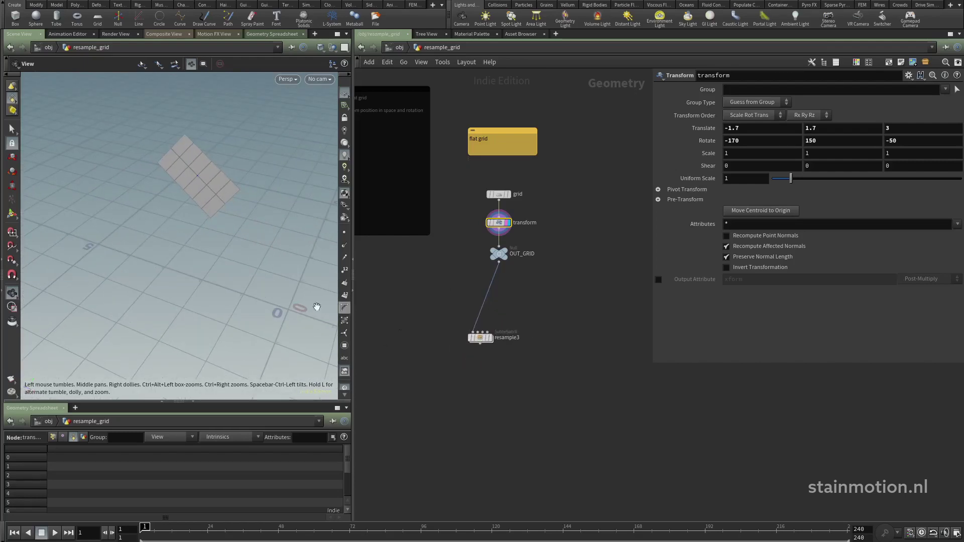
pyautogui.moveTo(214, 249)
pyautogui.mouseDown()
pyautogui.moveTo(183, 261)
pyautogui.moveTo(228, 251)
pyautogui.mouseUp()
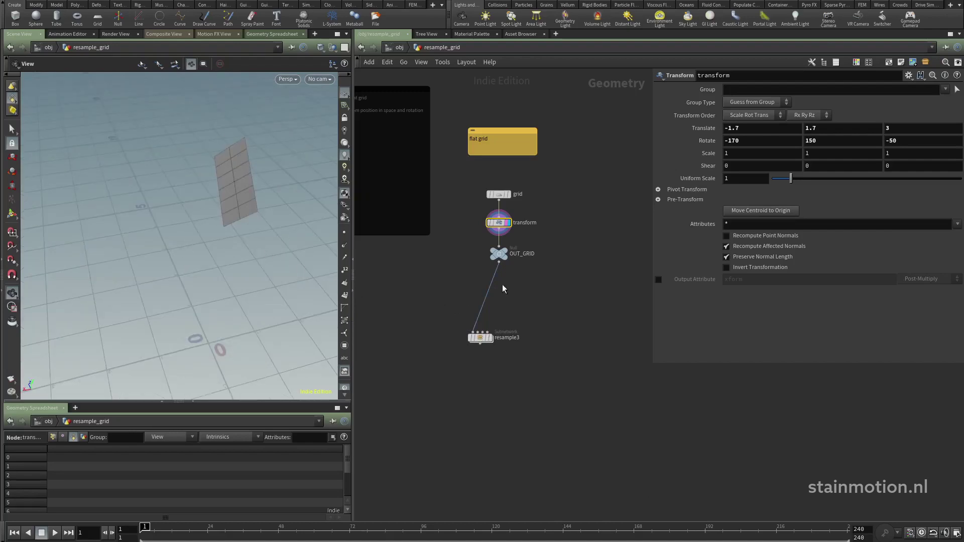
# - Branch a Blast node off OUT_GRID and display its output
pyautogui.moveTo(498, 262); pyautogui.dragTo(533, 276)
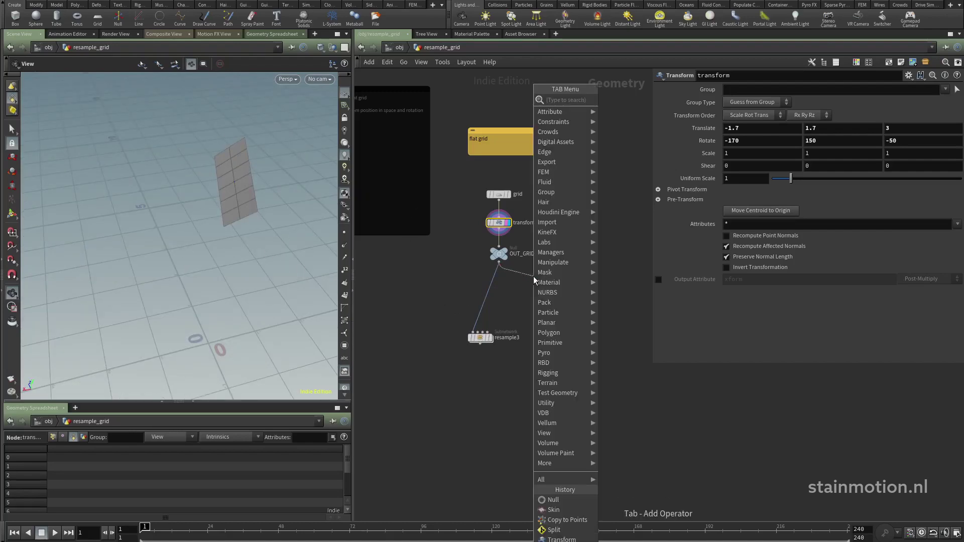
pyautogui.write('blas')
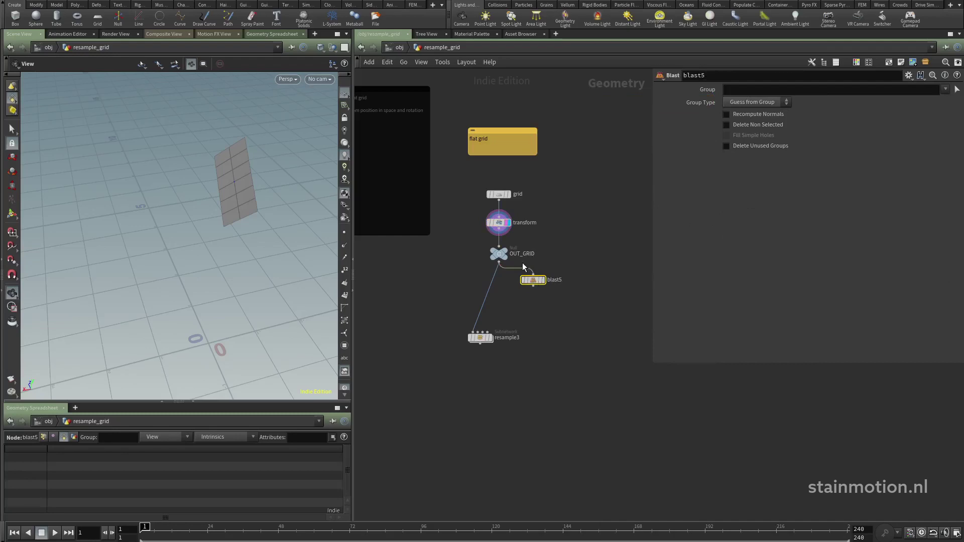
pyautogui.click(543, 280)
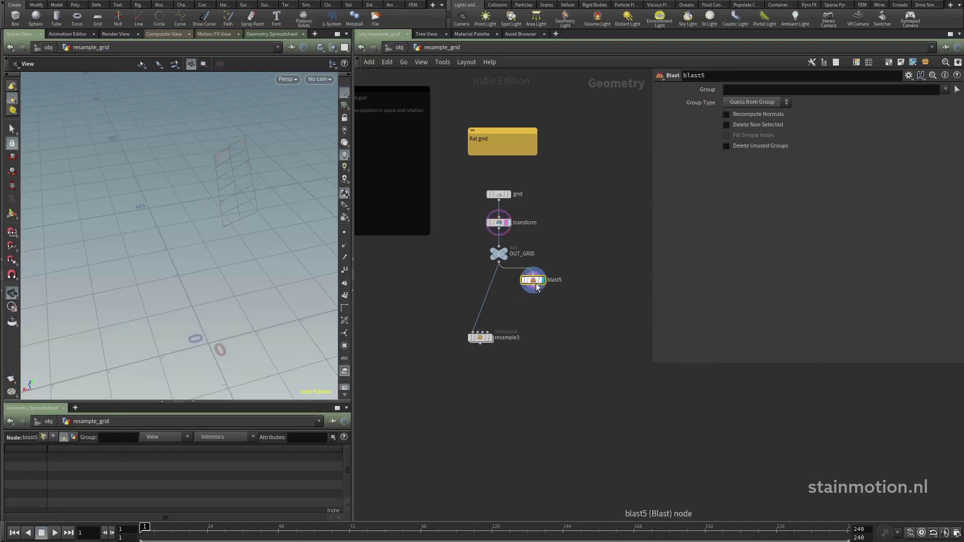
# - Set the Blast to primitive group 0 with Delete Non Selected enabled so only that polygon is kept
pyautogui.click(753, 102)
pyautogui.click(754, 151)
pyautogui.click(725, 93)
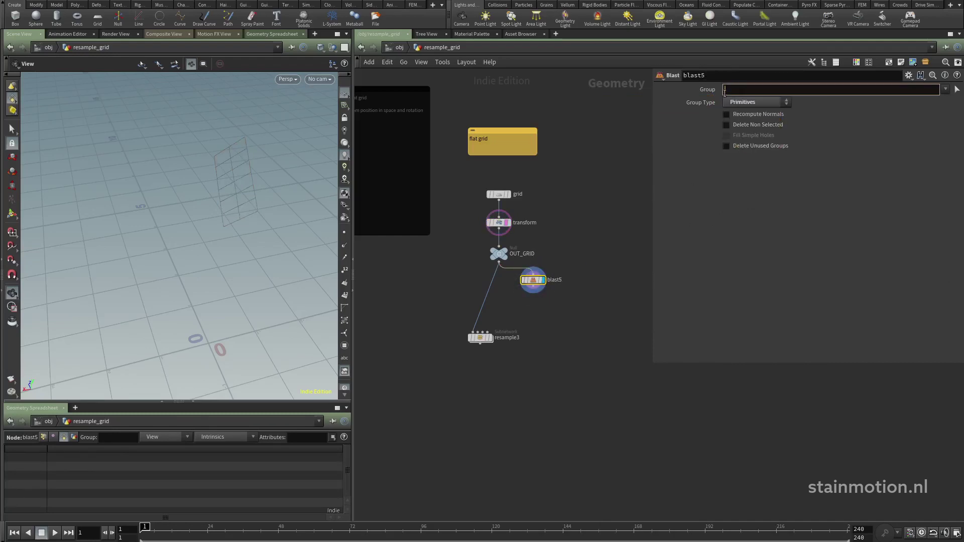
pyautogui.write('0')
pyautogui.press('Return')
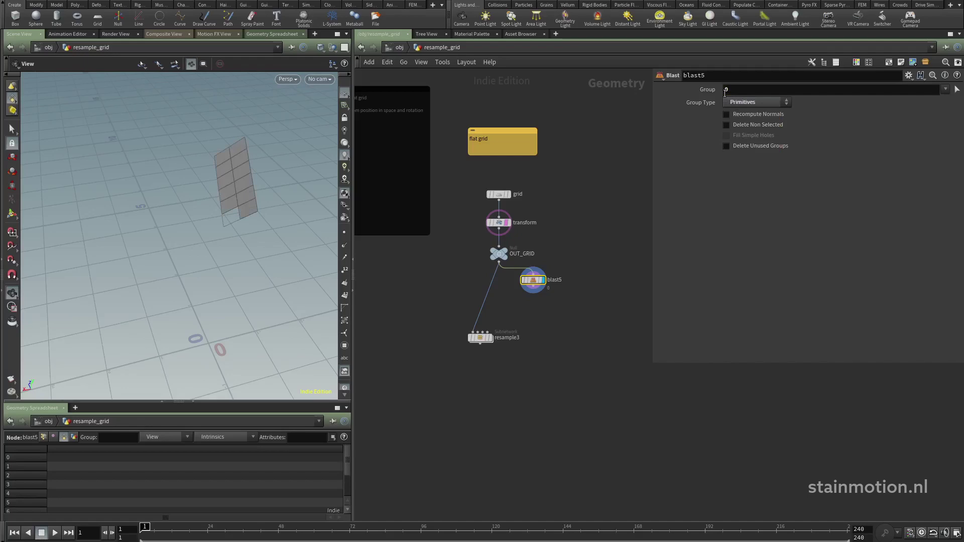
pyautogui.click(755, 124)
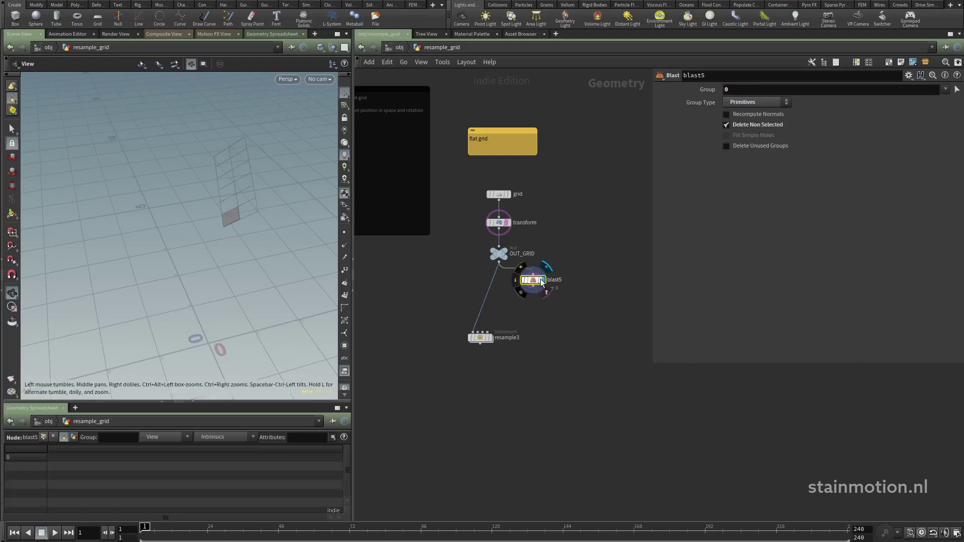
# - Show point and primitive numbers on the isolated polygon and move the Blast node farther away from OUT_GRID
pyautogui.moveTo(243, 258)
pyautogui.mouseDown()
pyautogui.moveTo(297, 250)
pyautogui.moveTo(246, 250)
pyautogui.mouseUp()
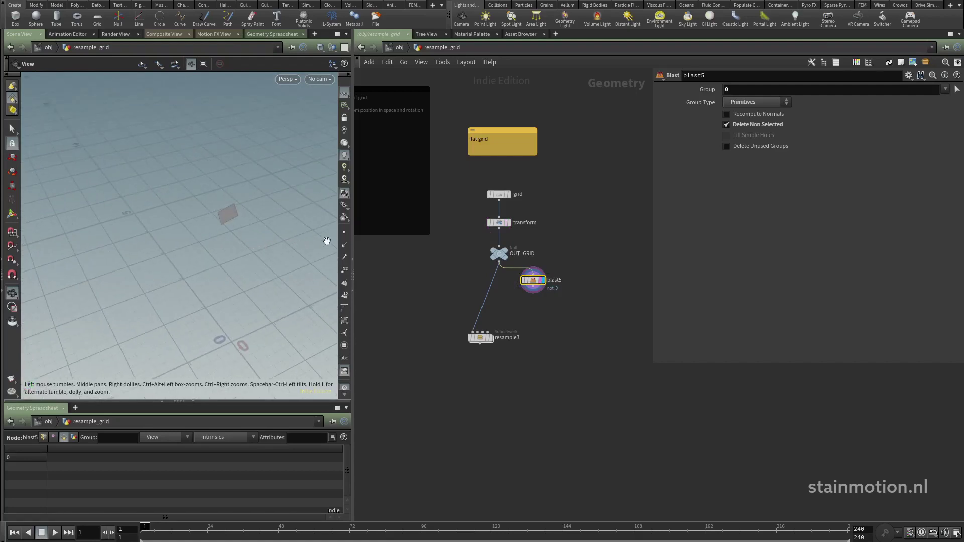
pyautogui.click(344, 270)
pyautogui.moveTo(243, 252); pyautogui.dragTo(304, 248)
pyautogui.moveTo(531, 303); pyautogui.dragTo(447, 294, button='middle')
pyautogui.moveTo(447, 273); pyautogui.dragTo(492, 276)
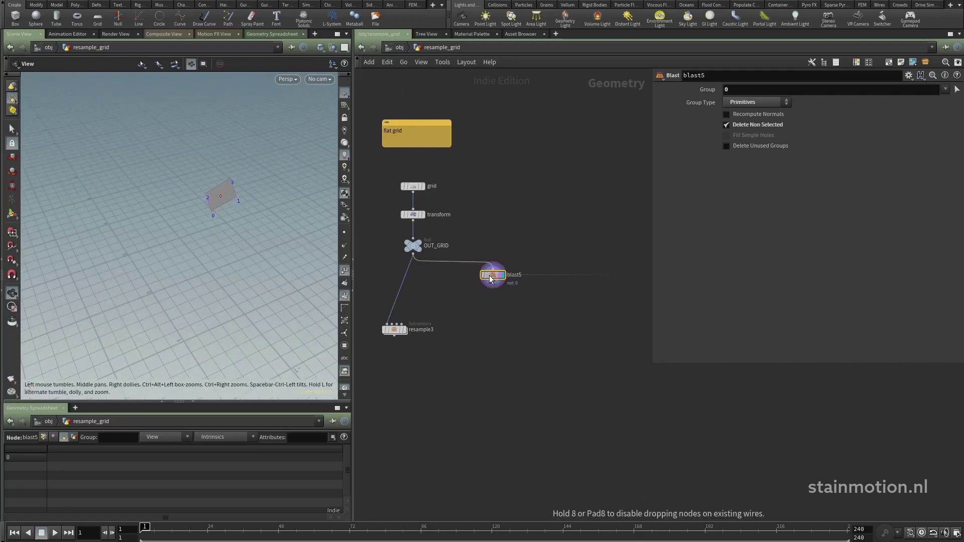
# - Append a Point VOP node to the Blast node and enter its VEX network
pyautogui.click(493, 283)
pyautogui.press('Tab')
pyautogui.write('poin')
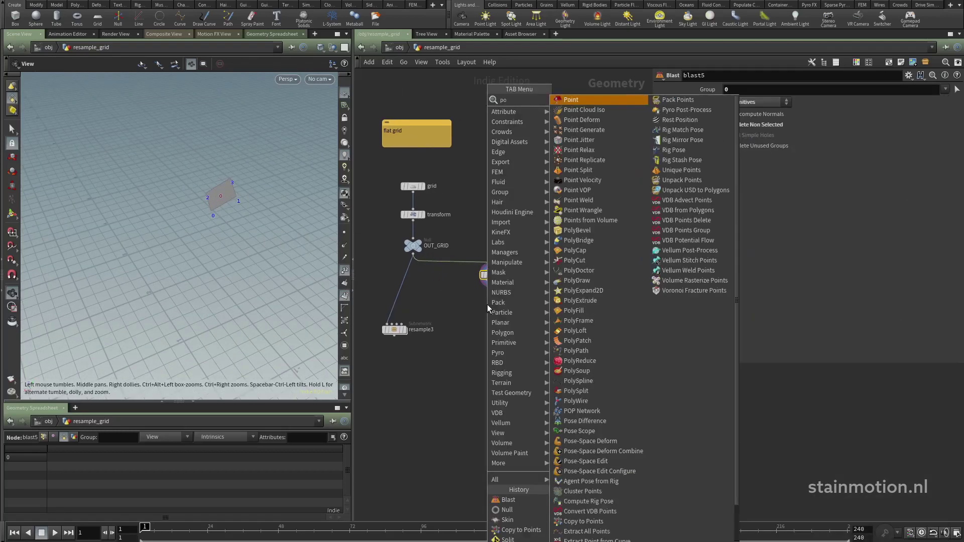
pyautogui.press('Return')
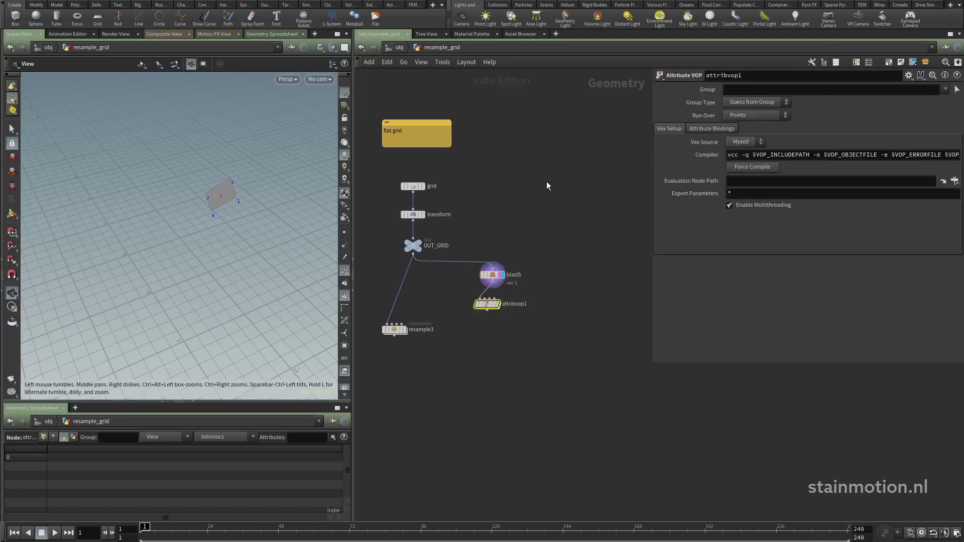
pyautogui.doubleClick(490, 304)
# - Add a Get Attribute node below the global parameters node in the VEX network
pyautogui.scroll(-6, 524, 236)
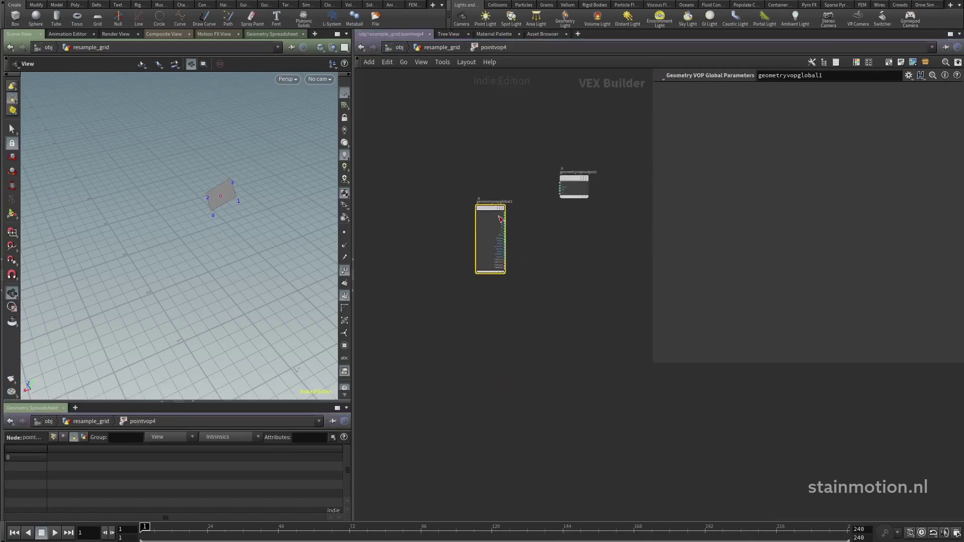
pyautogui.moveTo(357, 266); pyautogui.dragTo(373, 277, button='middle')
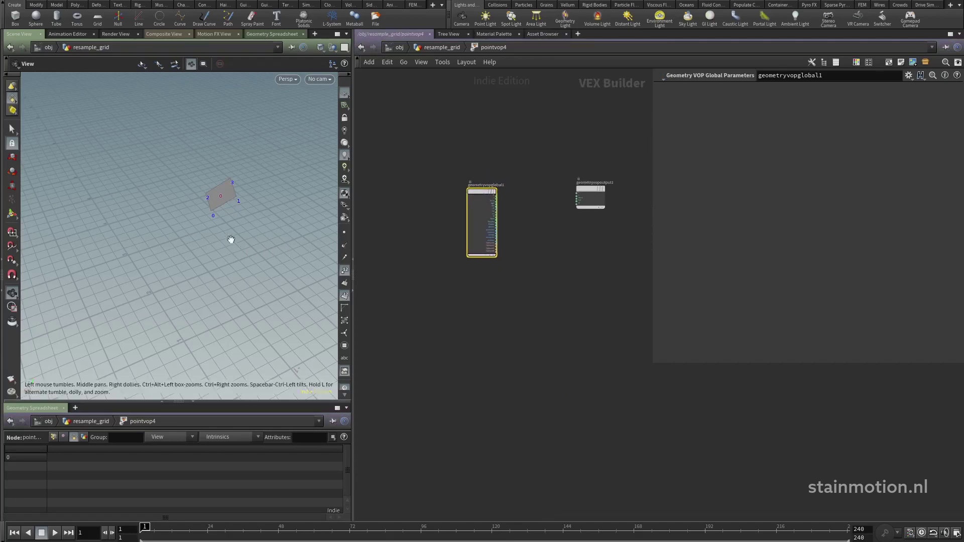
pyautogui.moveTo(419, 309); pyautogui.dragTo(453, 277, button='middle')
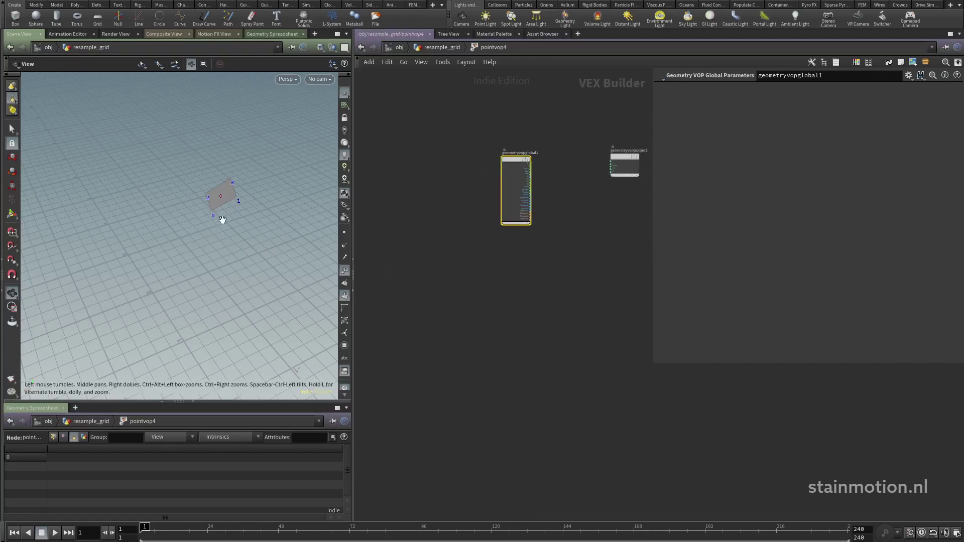
pyautogui.press('Tab')
pyautogui.write('get')
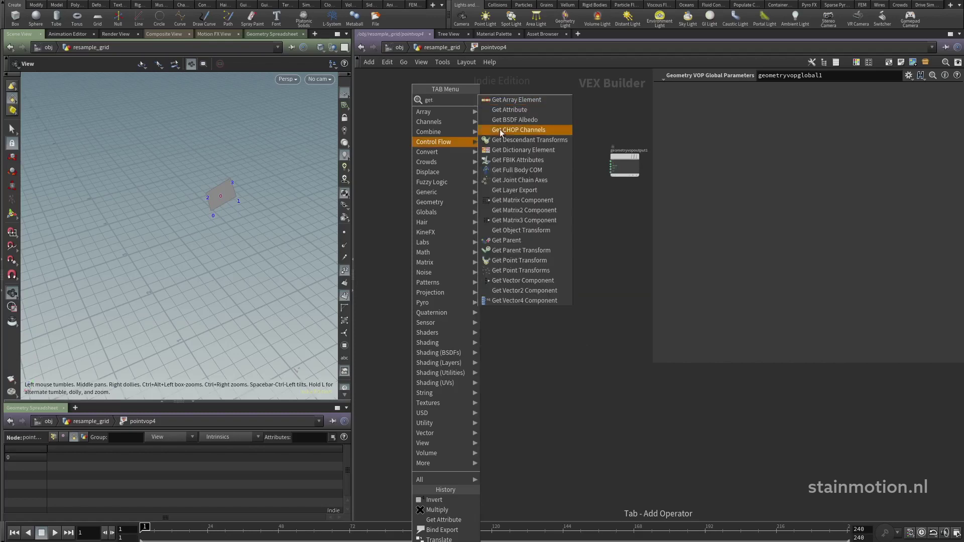
pyautogui.click(517, 110)
pyautogui.click(463, 331)
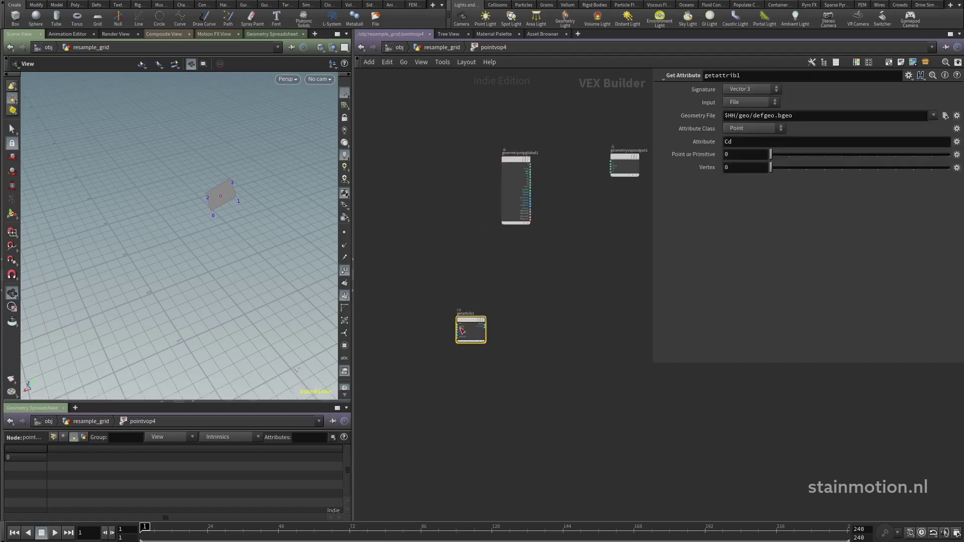
# - Set the Get Attribute node to read the point attribute P from the First Input
pyautogui.click(749, 101)
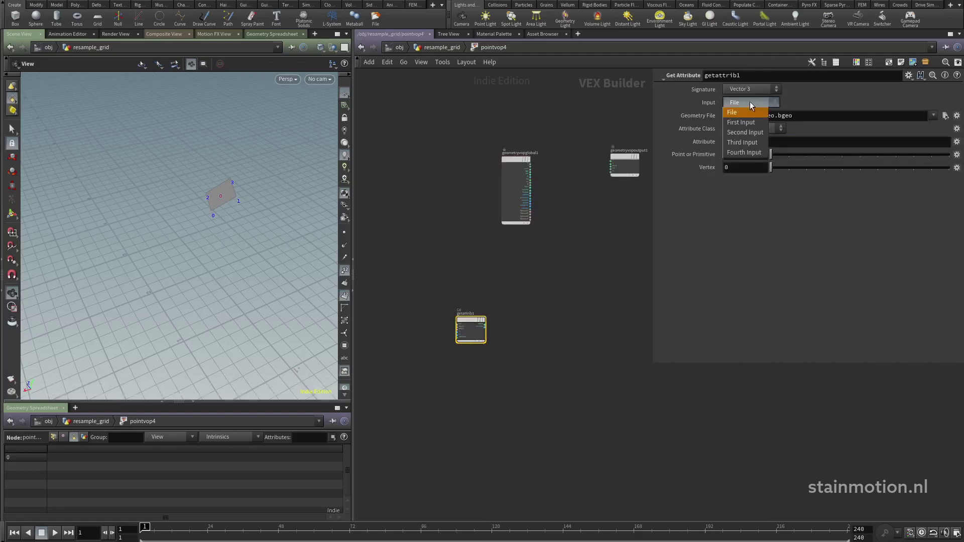
pyautogui.click(741, 113)
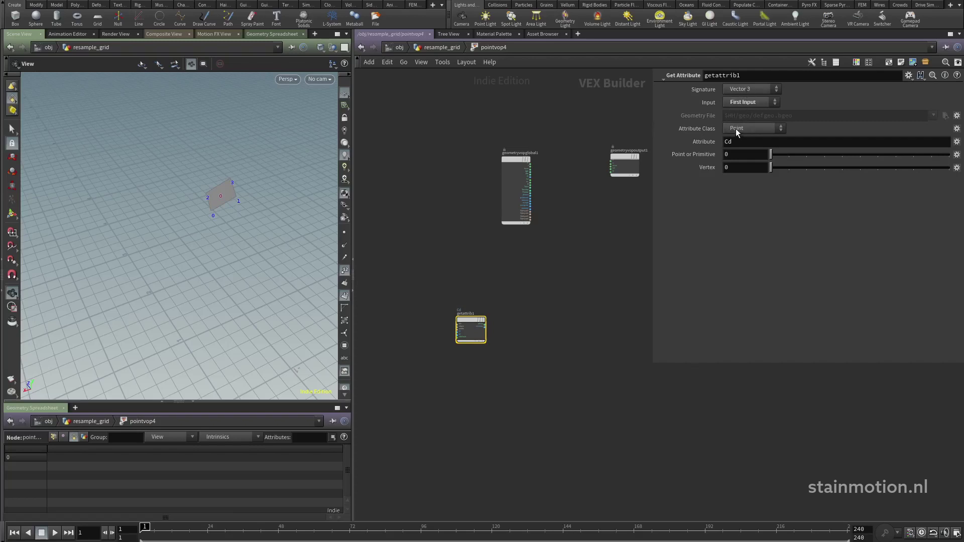
pyautogui.click(737, 129)
pyautogui.click(738, 132)
pyautogui.moveTo(736, 142); pyautogui.dragTo(643, 151)
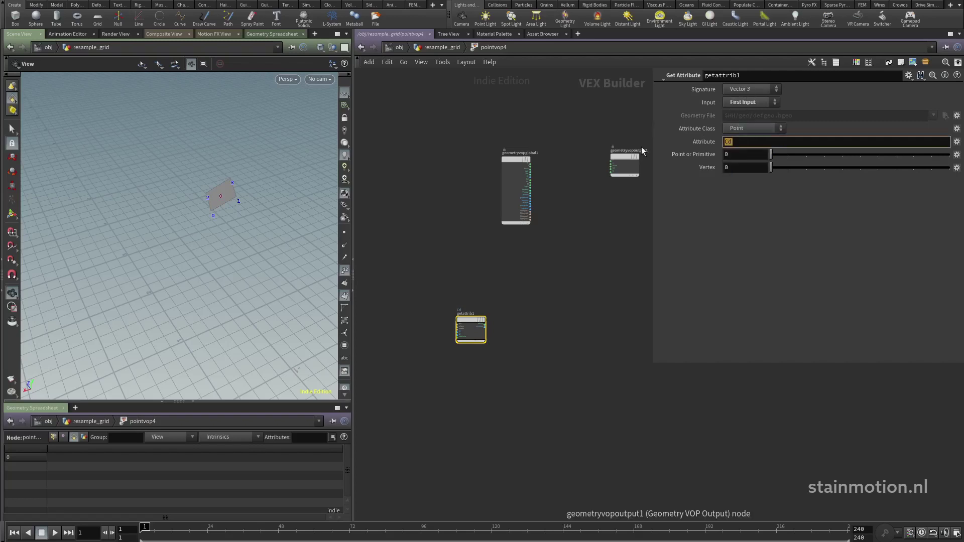
pyautogui.write('P')
pyautogui.press('Return')
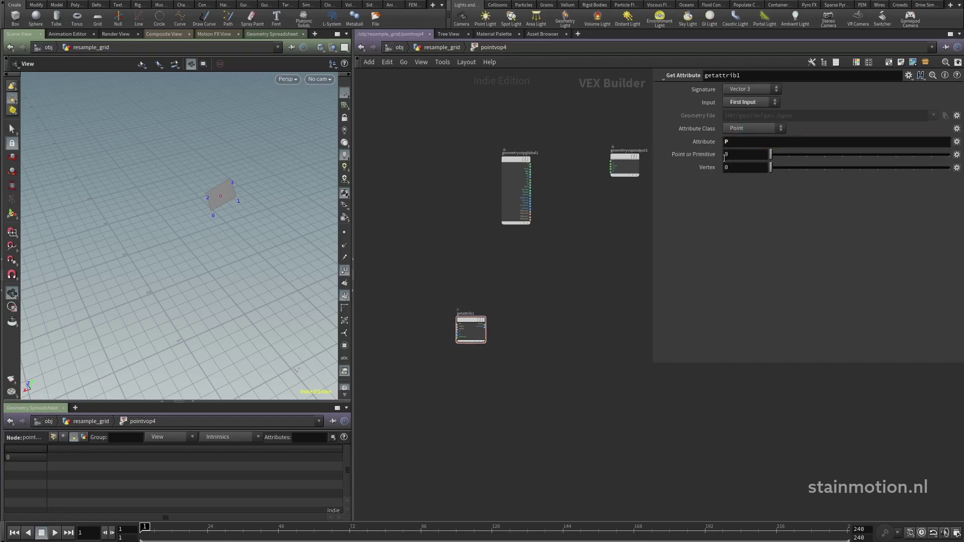
# - Rename the Get Attribute node to P0
pyautogui.scroll(4, 493, 312)
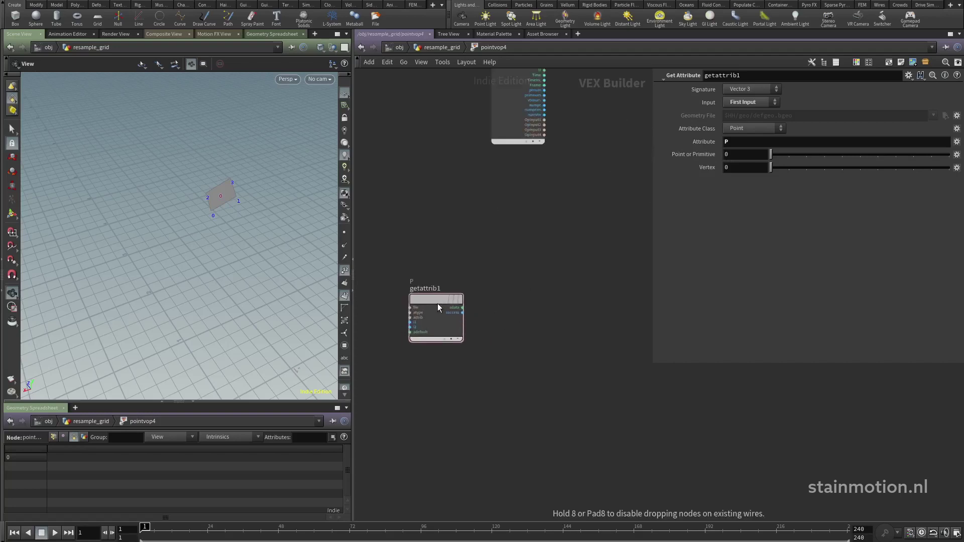
pyautogui.moveTo(413, 284)
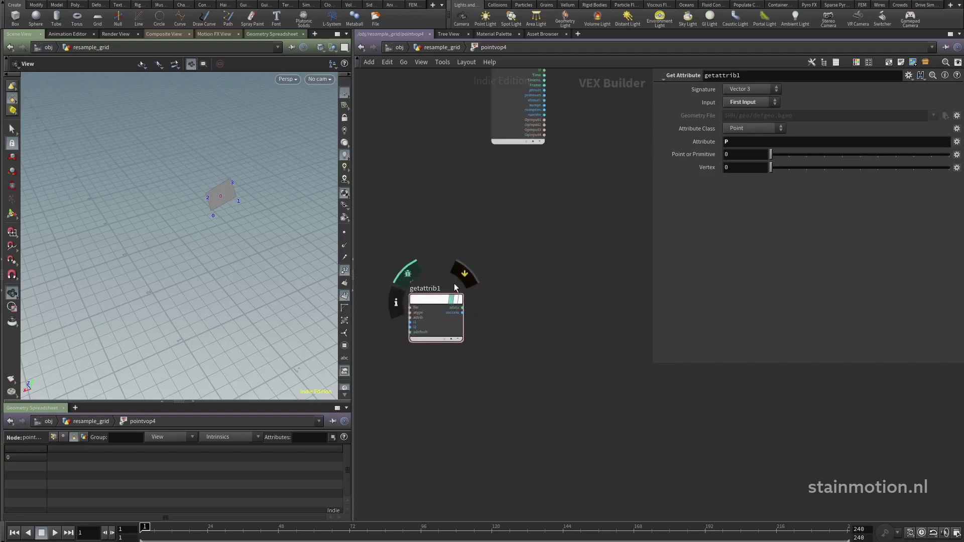
pyautogui.doubleClick(417, 284)
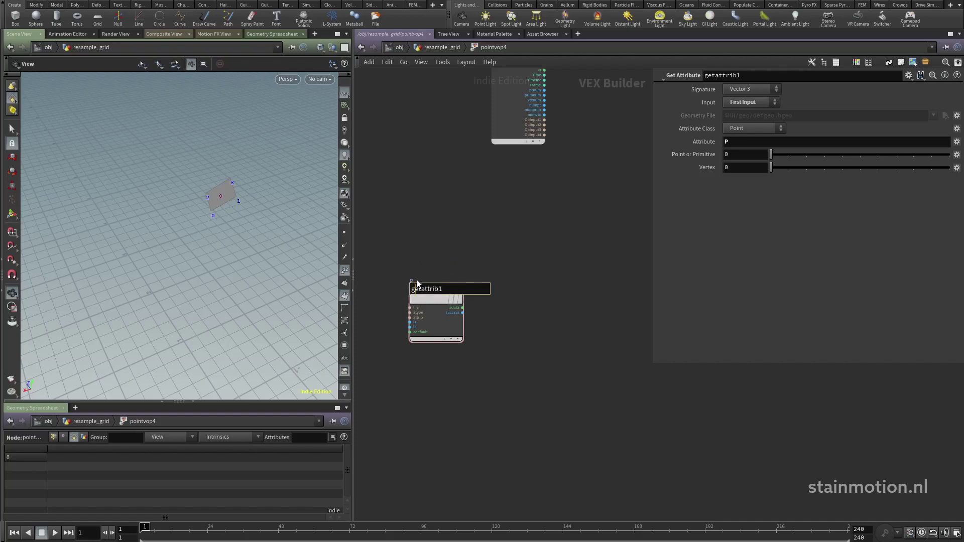
pyautogui.hotkey('ctrl', 'a')
pyautogui.write('P')
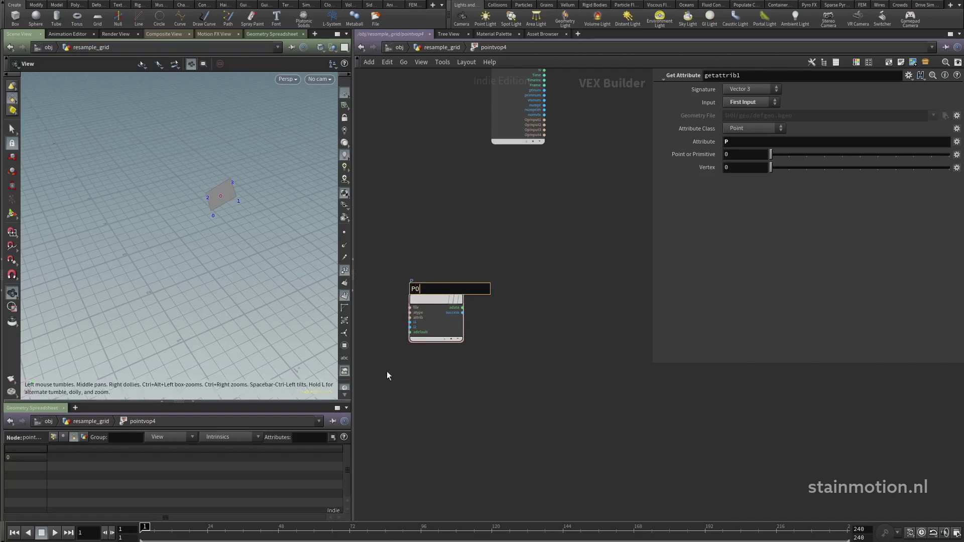
pyautogui.press('Return')
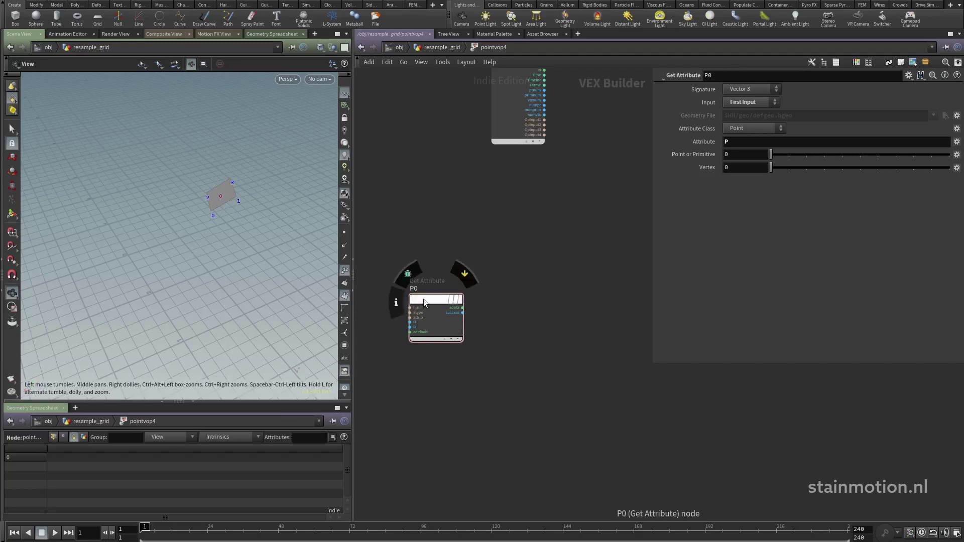
# - Duplicate the P0 node as P1 below it and set the copy's Point or Primitive value to 1
pyautogui.keyDown('alt'); pyautogui.moveTo(429, 300); pyautogui.dragTo(421, 370); pyautogui.keyUp('alt')
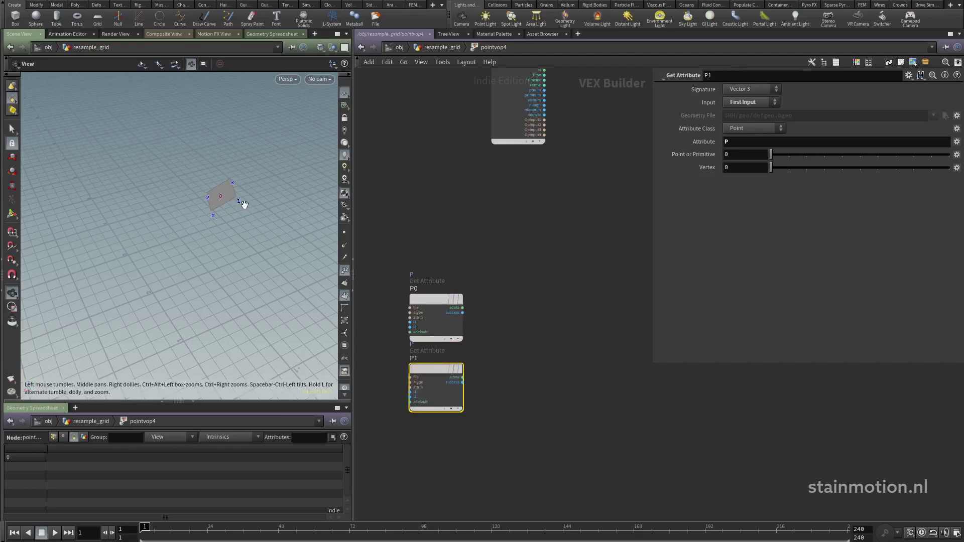
pyautogui.moveTo(242, 265); pyautogui.dragTo(207, 219)
pyautogui.moveTo(188, 201); pyautogui.dragTo(208, 264, button='middle')
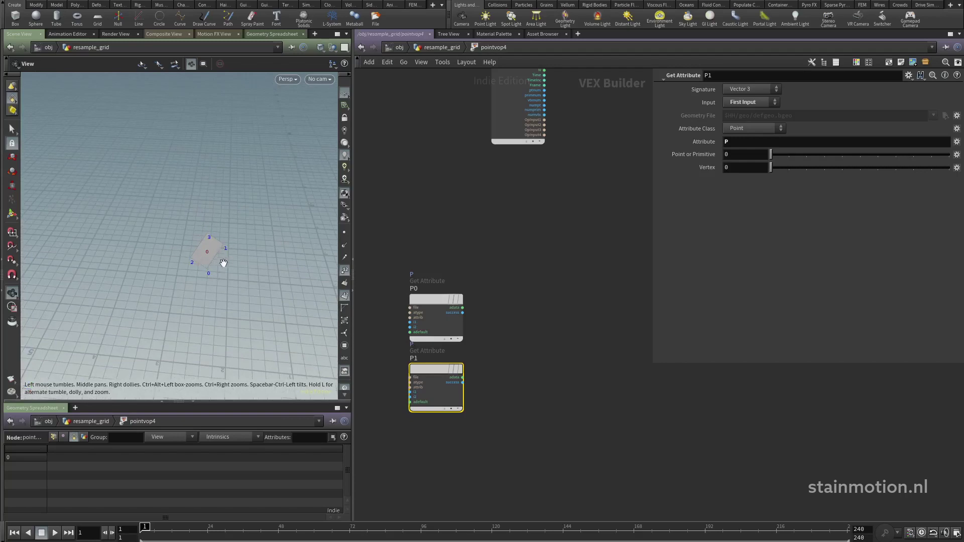
pyautogui.moveTo(224, 263); pyautogui.dragTo(206, 273)
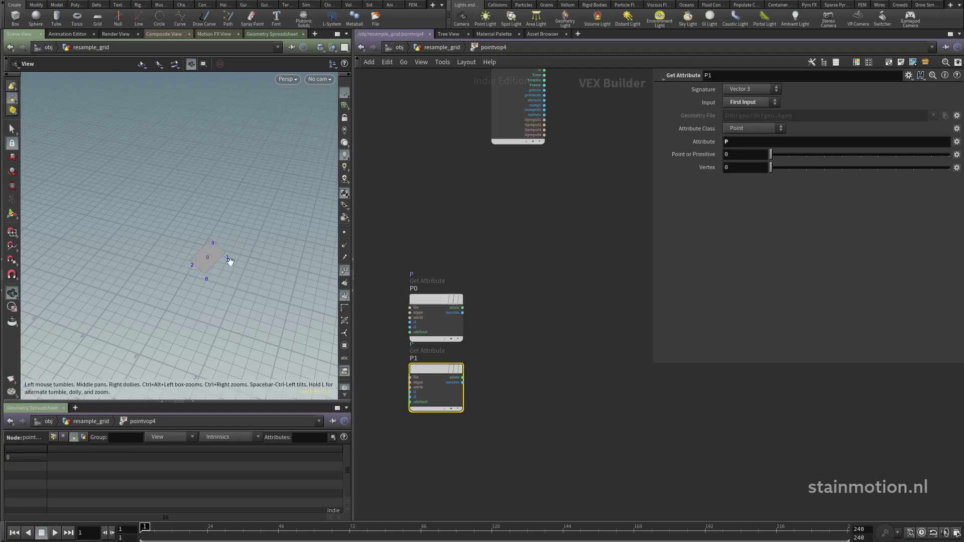
pyautogui.moveTo(241, 287); pyautogui.dragTo(221, 281)
pyautogui.moveTo(500, 331); pyautogui.dragTo(498, 272, button='middle')
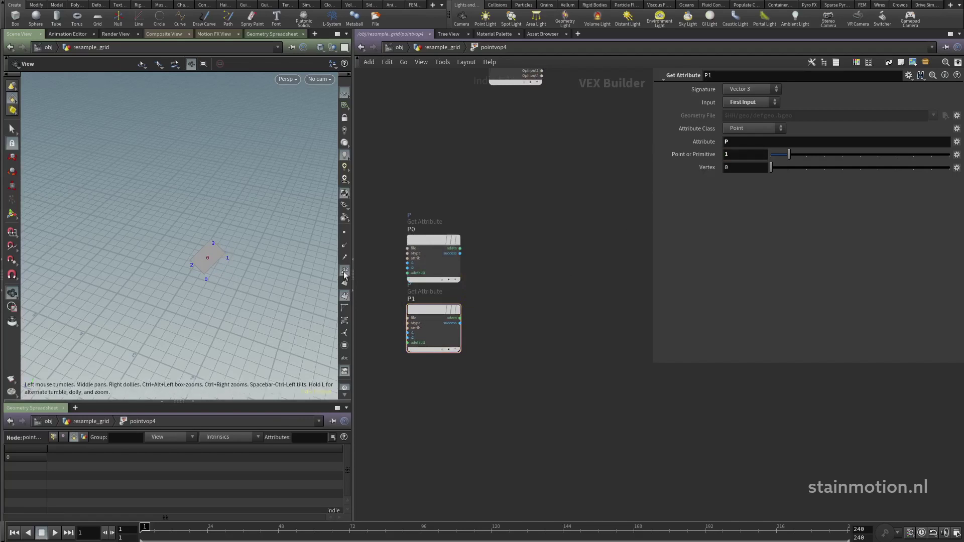
# - Add a Subtract node with P1's attribute data as its first input and P0's as its second
pyautogui.moveTo(520, 293); pyautogui.dragTo(499, 267, button='middle')
pyautogui.press('Tab')
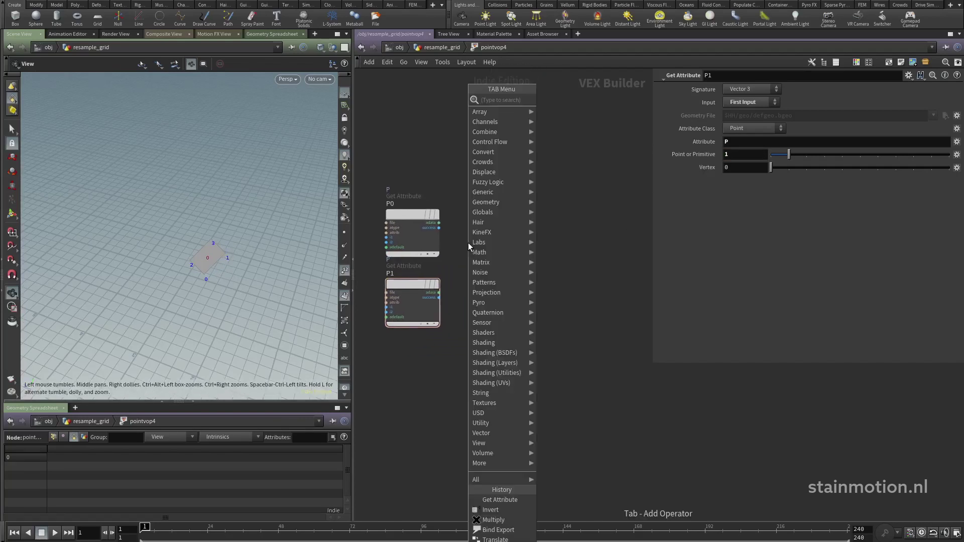
pyautogui.write('sub')
pyautogui.click(560, 109)
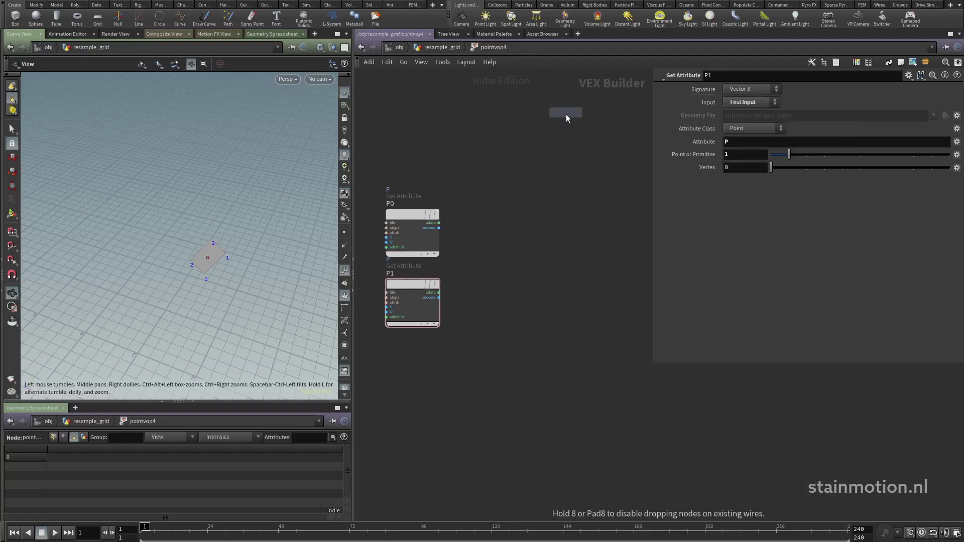
pyautogui.click(518, 254)
pyautogui.moveTo(446, 289); pyautogui.dragTo(491, 261)
pyautogui.moveTo(440, 225); pyautogui.dragTo(511, 279)
pyautogui.moveTo(511, 315); pyautogui.dragTo(474, 312, button='middle')
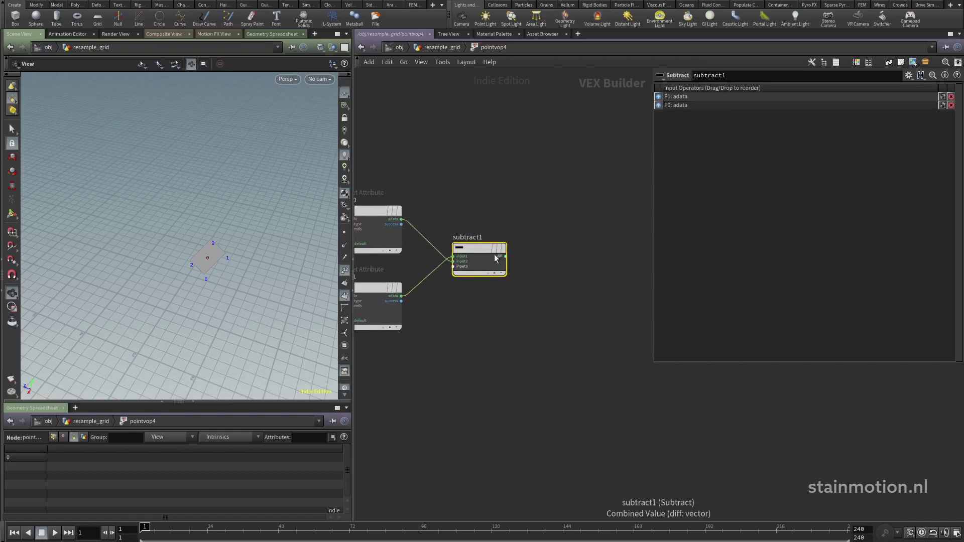
# - Connect a Normalize node to the Subtract node's output
pyautogui.moveTo(505, 256); pyautogui.dragTo(559, 247)
pyautogui.write('normal')
pyautogui.click(643, 120)
pyautogui.moveTo(611, 259); pyautogui.dragTo(553, 257, button='middle')
# - Append a Null node to the Normalize node and name it y
pyautogui.moveTo(526, 254); pyautogui.dragTo(585, 256)
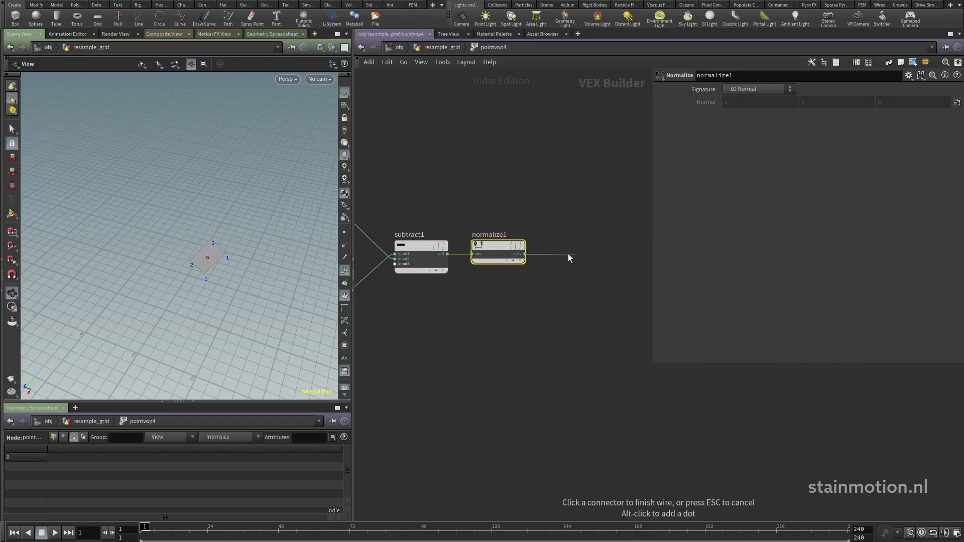
pyautogui.press('Tab')
pyautogui.write('nu')
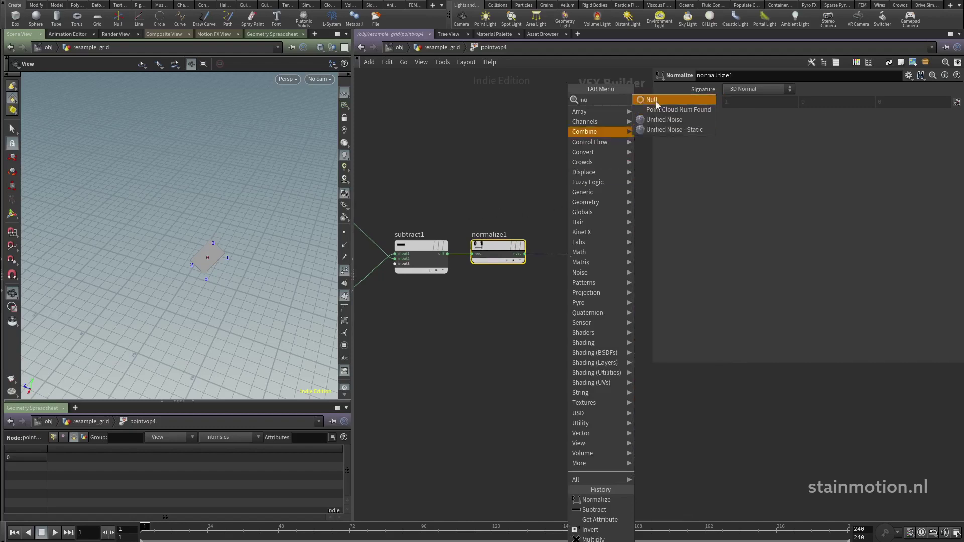
pyautogui.click(656, 101)
pyautogui.moveTo(592, 253); pyautogui.dragTo(471, 245)
pyautogui.click(565, 235)
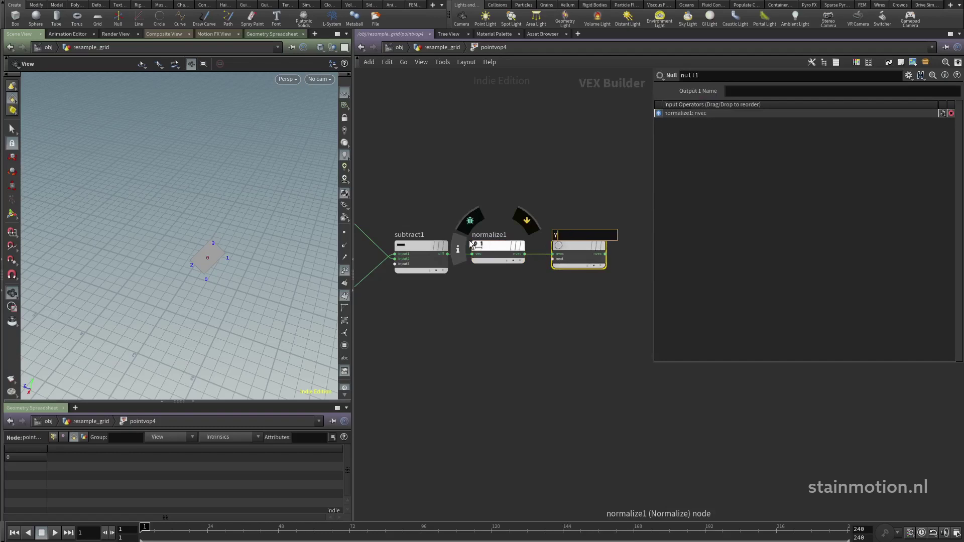
pyautogui.press('Return')
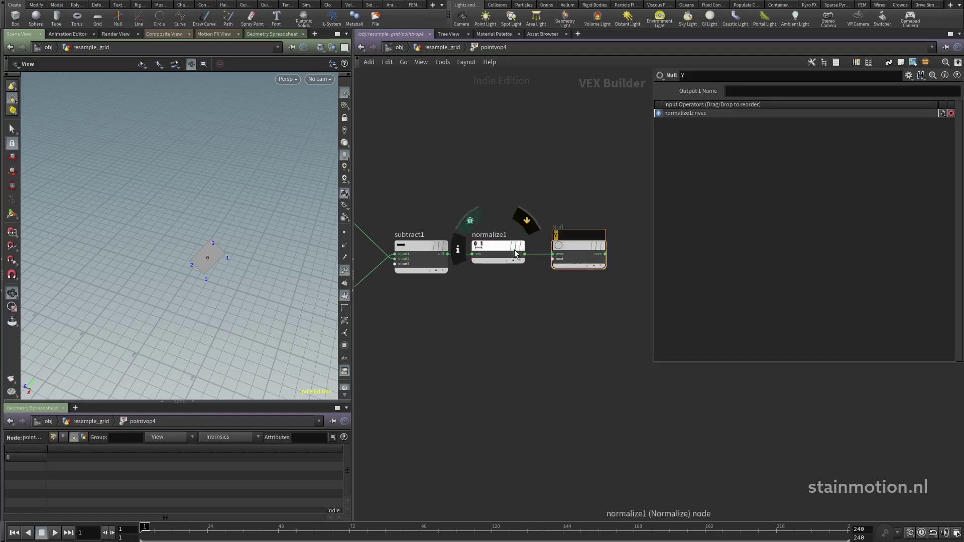
# - Append a Bind node to the y Null, with type 3 Floats (vector) and parameter name y
pyautogui.moveTo(517, 255); pyautogui.dragTo(561, 259)
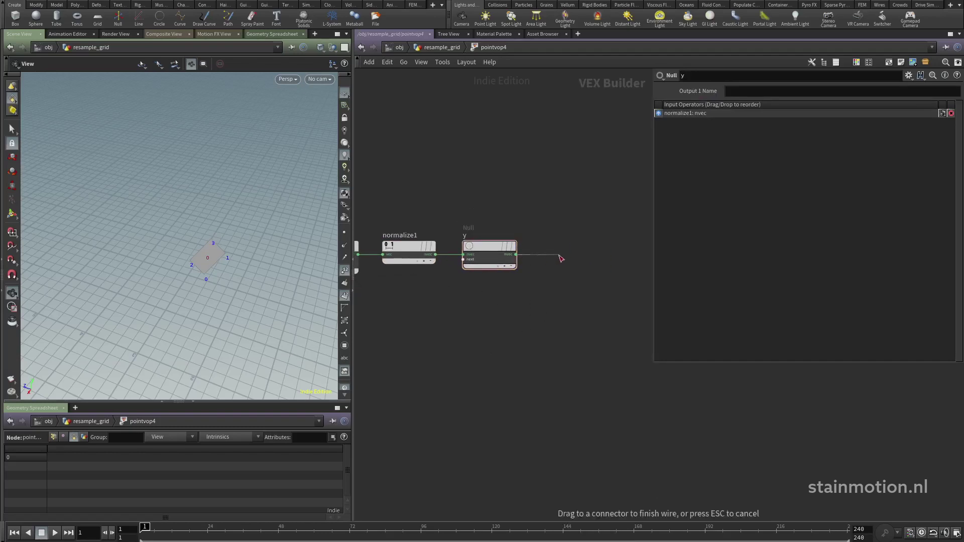
pyautogui.press('Tab')
pyautogui.write('bin')
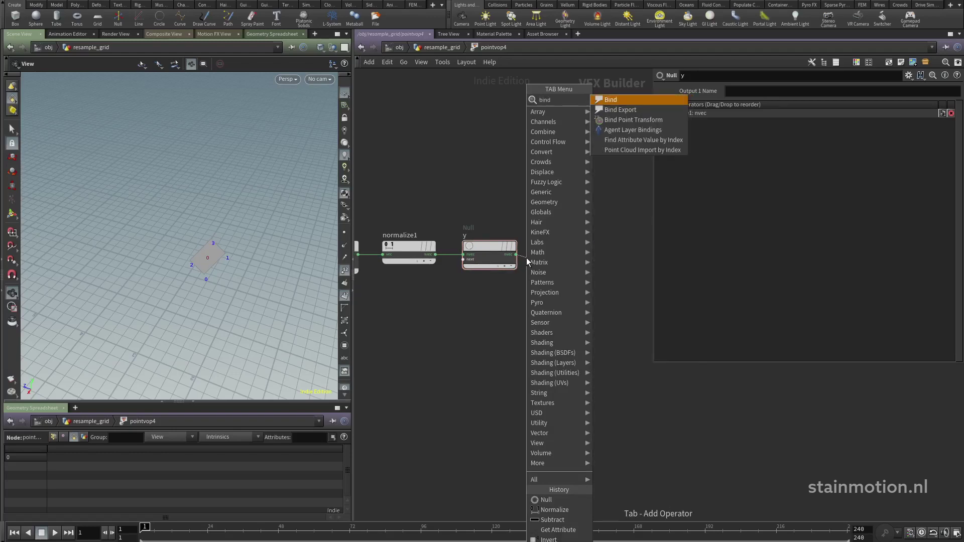
pyautogui.press('Return')
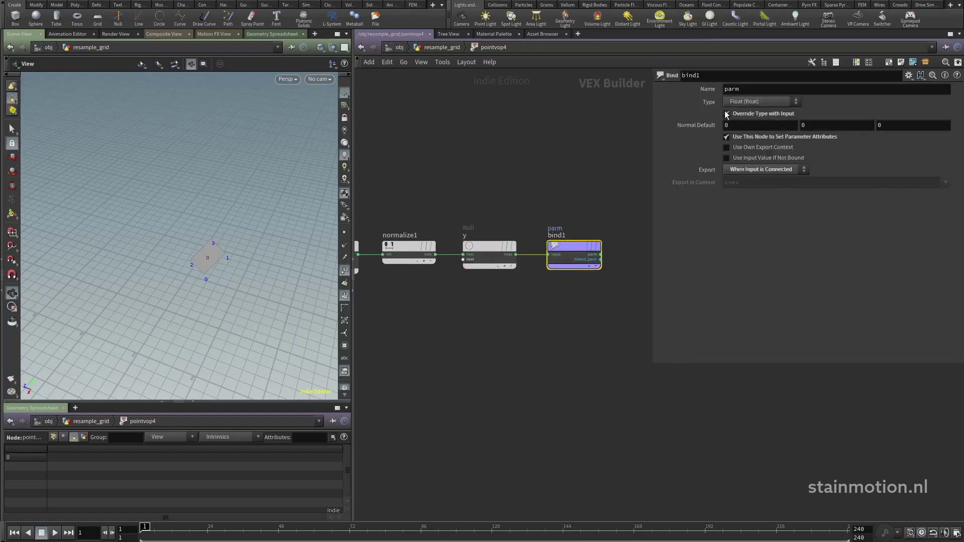
pyautogui.click(740, 102)
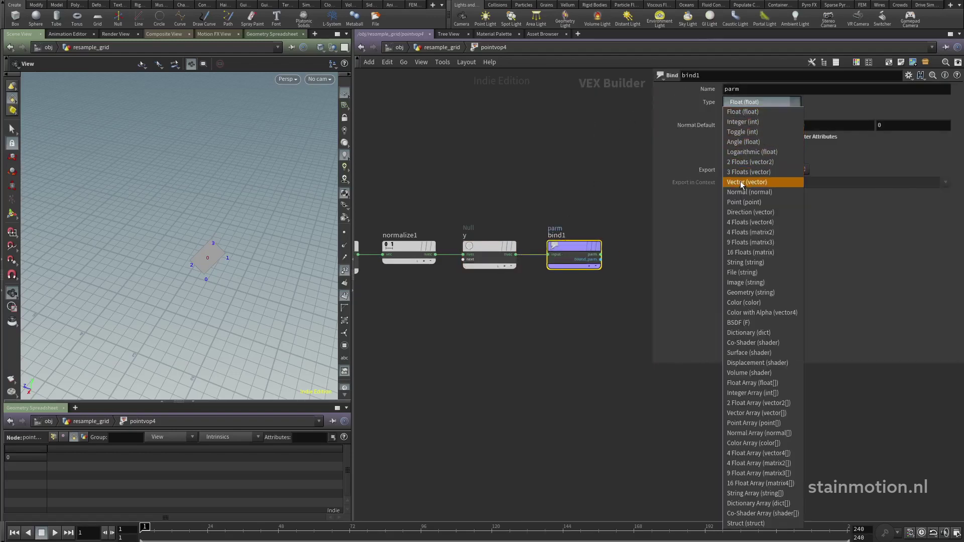
pyautogui.click(740, 172)
pyautogui.doubleClick(748, 90)
pyautogui.write('y')
pyautogui.press('Return')
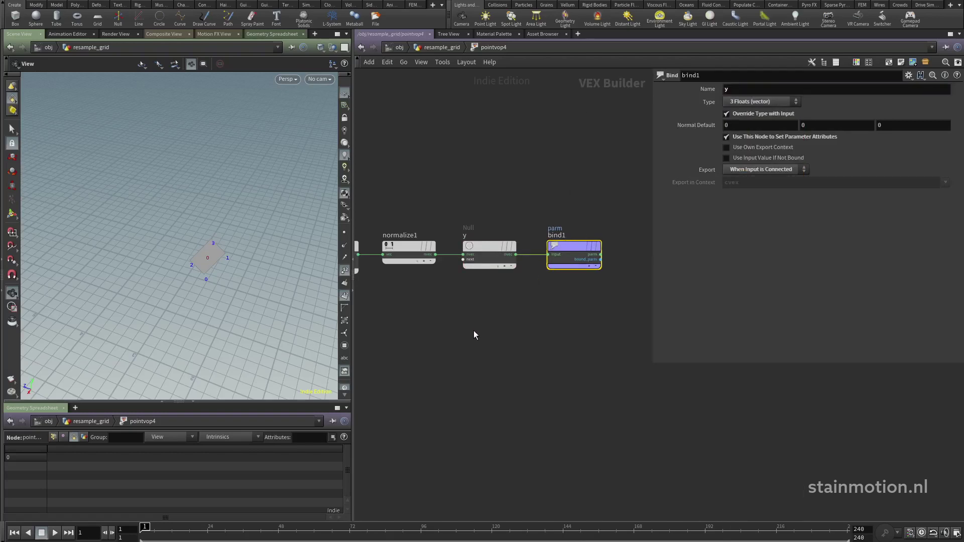
# - Examine the y vectors on the isolated polygon and the scene visualizers in the viewport's display options
pyautogui.moveTo(209, 284); pyautogui.dragTo(179, 269)
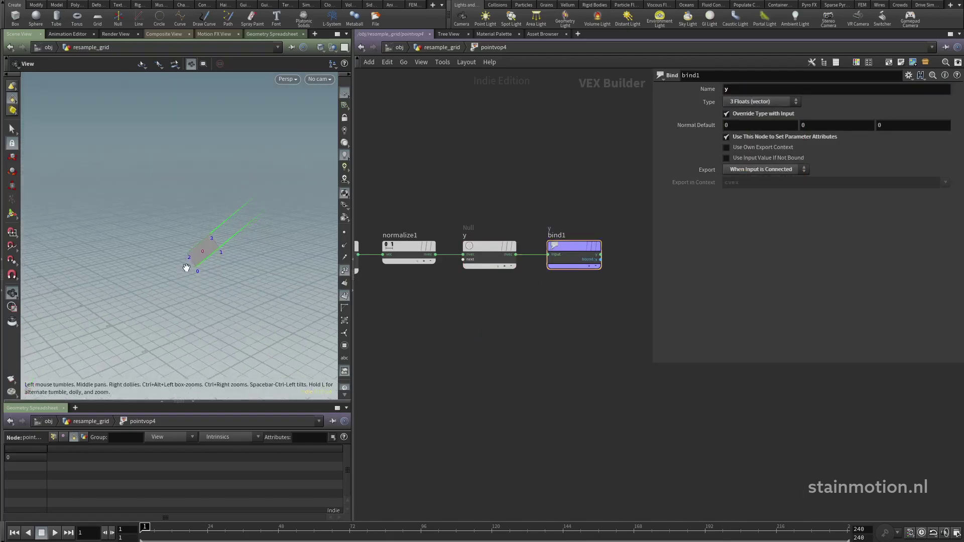
pyautogui.press('d')
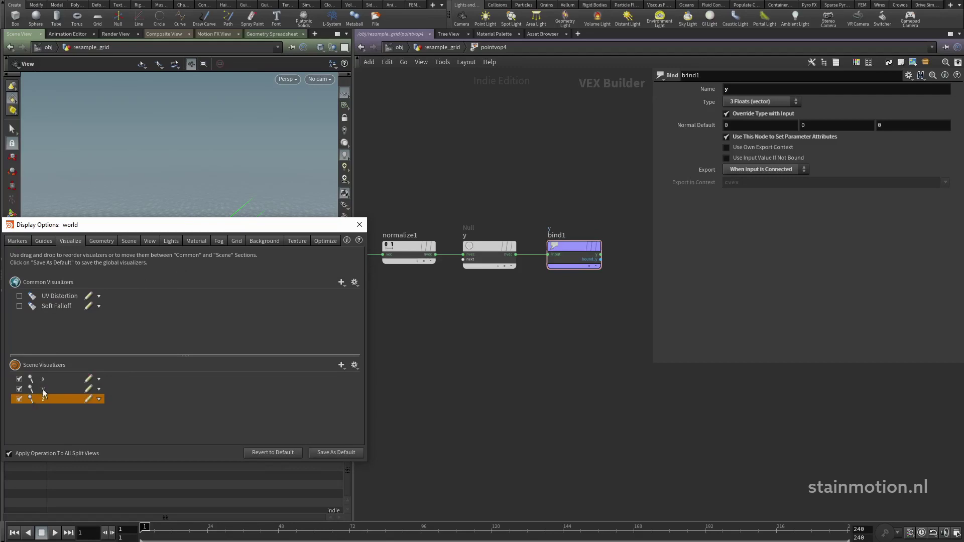
pyautogui.moveTo(100, 225); pyautogui.dragTo(150, 193)
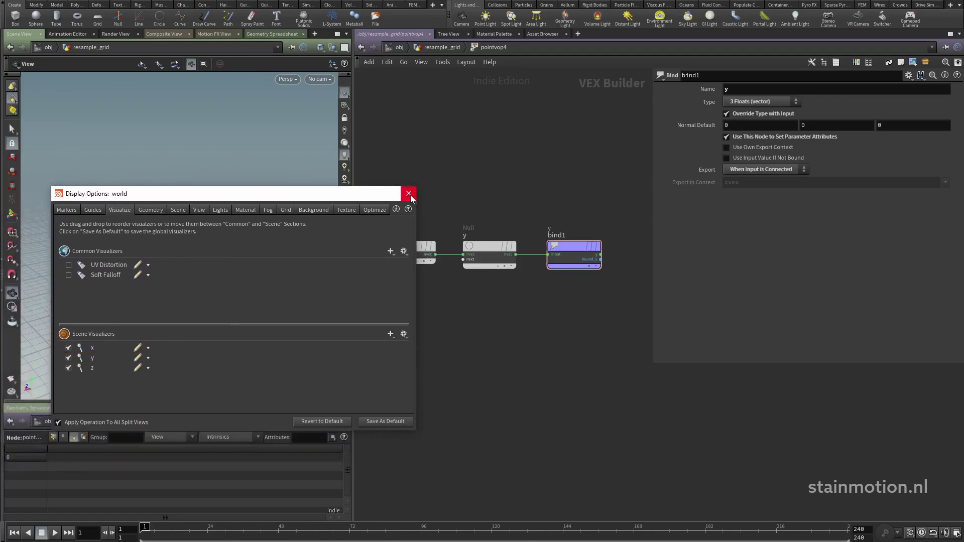
# - Close the display options, duplicate the P1 Get Attribute node as P2, and set its point number to 2
pyautogui.click(409, 194)
pyautogui.moveTo(222, 254); pyautogui.dragTo(195, 266)
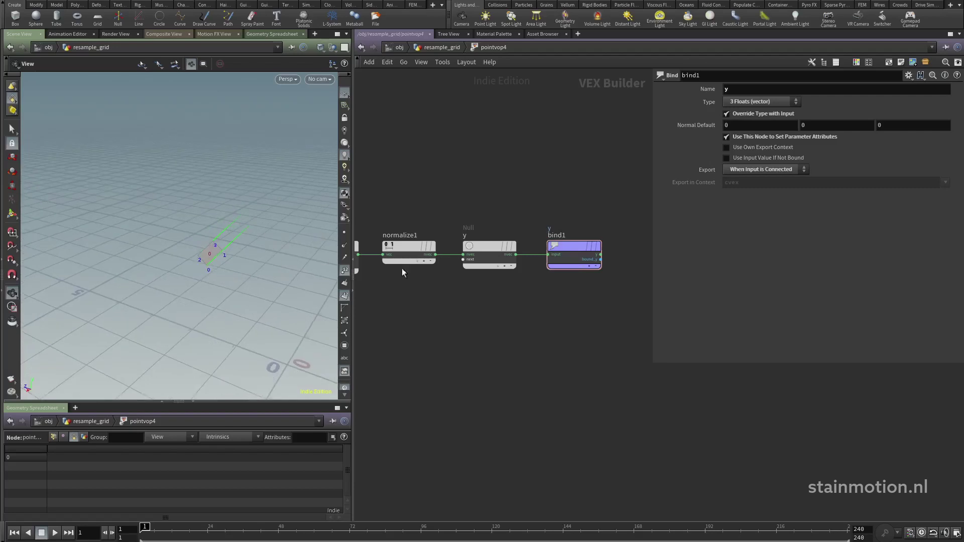
pyautogui.moveTo(487, 304); pyautogui.dragTo(560, 276, button='middle')
pyautogui.scroll(-5, 521, 287)
pyautogui.moveTo(487, 300); pyautogui.dragTo(534, 292, button='middle')
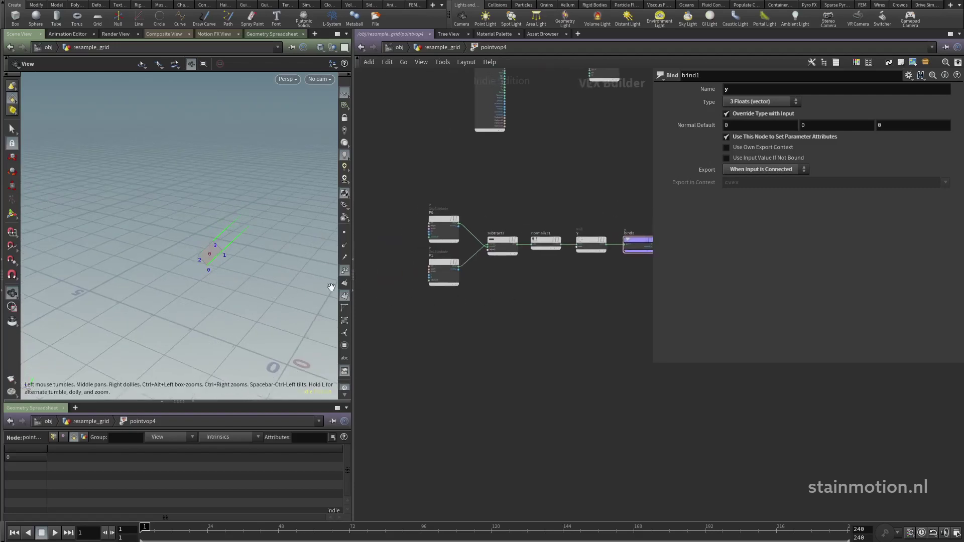
pyautogui.keyDown('alt'); pyautogui.moveTo(442, 262); pyautogui.dragTo(443, 311); pyautogui.keyUp('alt')
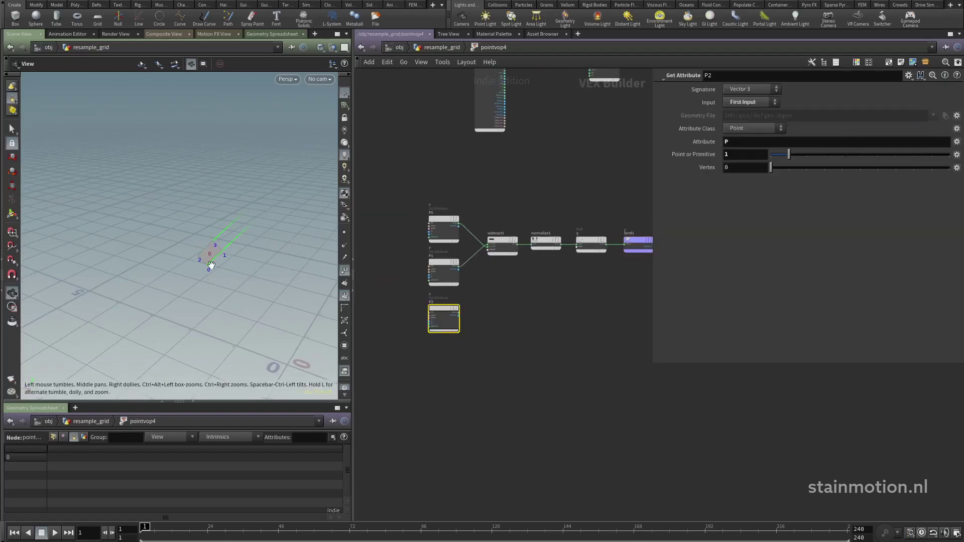
pyautogui.moveTo(211, 266); pyautogui.dragTo(237, 229)
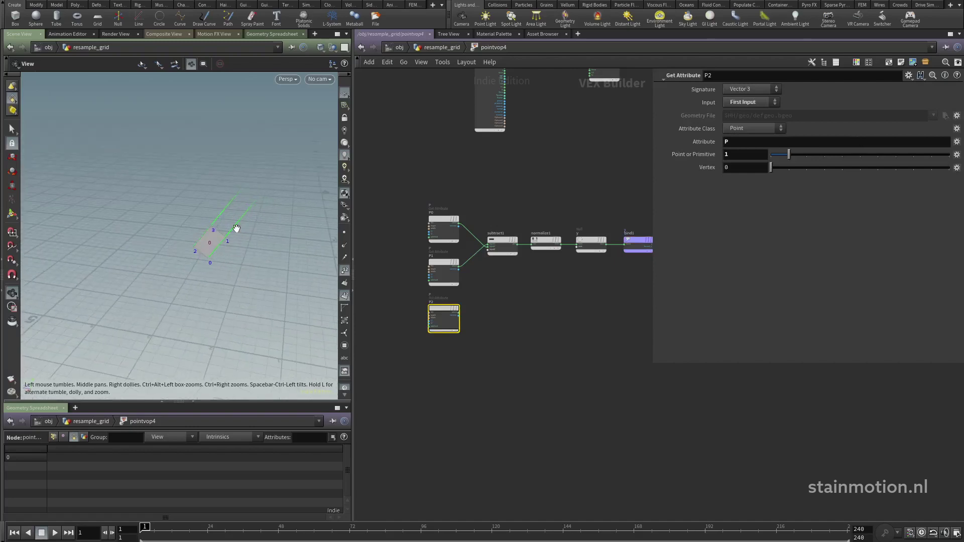
pyautogui.click(563, 325)
pyautogui.moveTo(507, 324); pyautogui.dragTo(469, 318, button='middle')
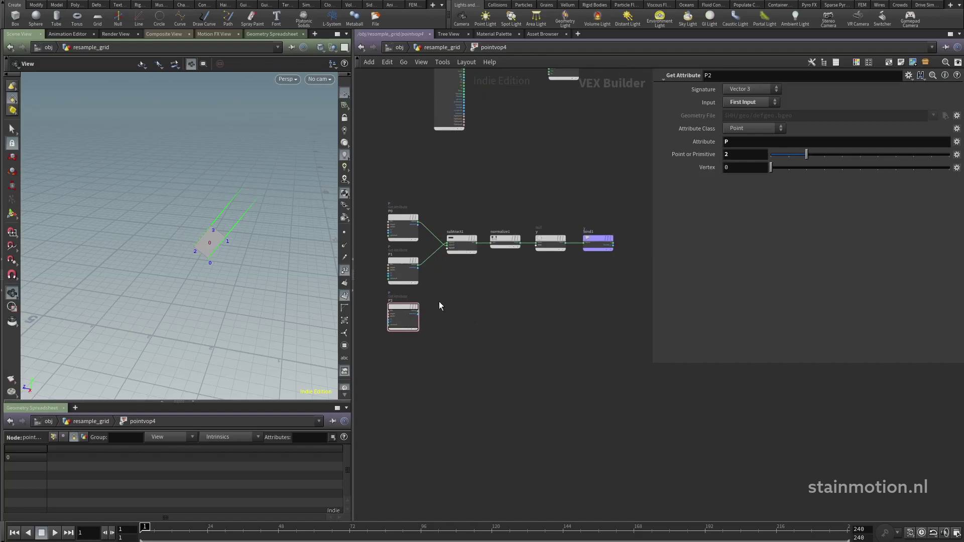
# - Duplicate the Subtract, Normalize, Null and Bind chain below the original and connect P2 to the copied Subtract's first input
pyautogui.moveTo(447, 214); pyautogui.dragTo(632, 254)
pyautogui.keyDown('alt'); pyautogui.moveTo(460, 245); pyautogui.dragTo(468, 286); pyautogui.keyUp('alt')
pyautogui.scroll(2, 436, 345)
pyautogui.scroll(1, 452, 334)
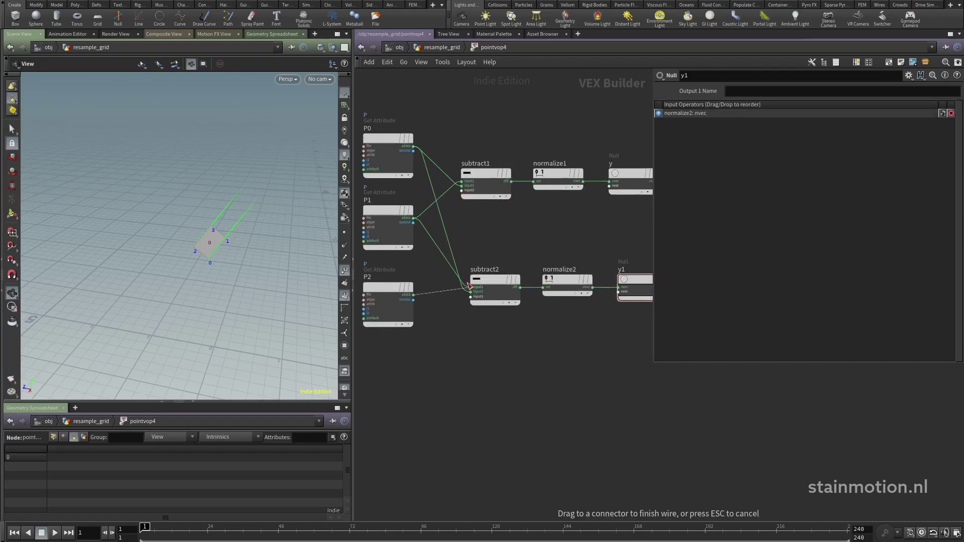
pyautogui.moveTo(469, 286); pyautogui.dragTo(470, 291)
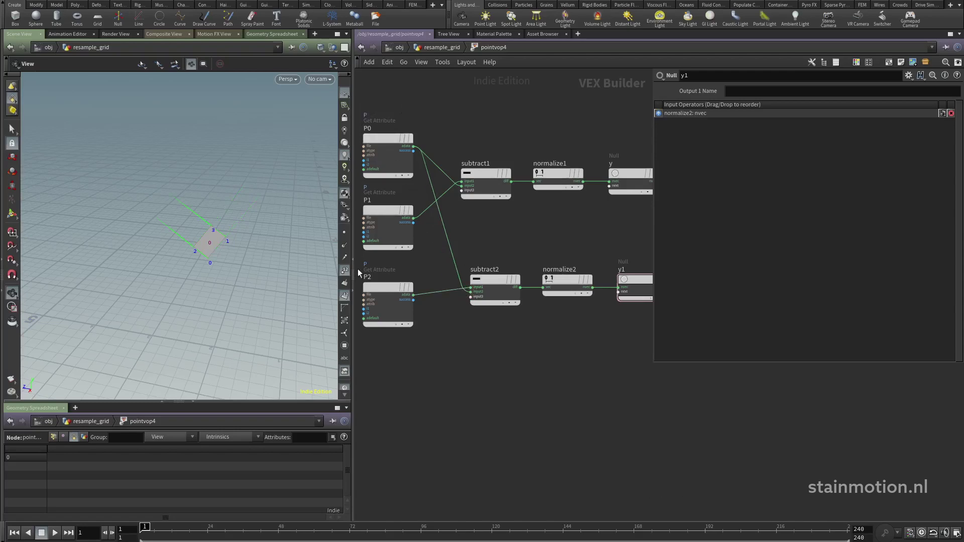
# - Rename the Null node in the duplicated chain to z
pyautogui.moveTo(574, 323); pyautogui.dragTo(476, 321, button='middle')
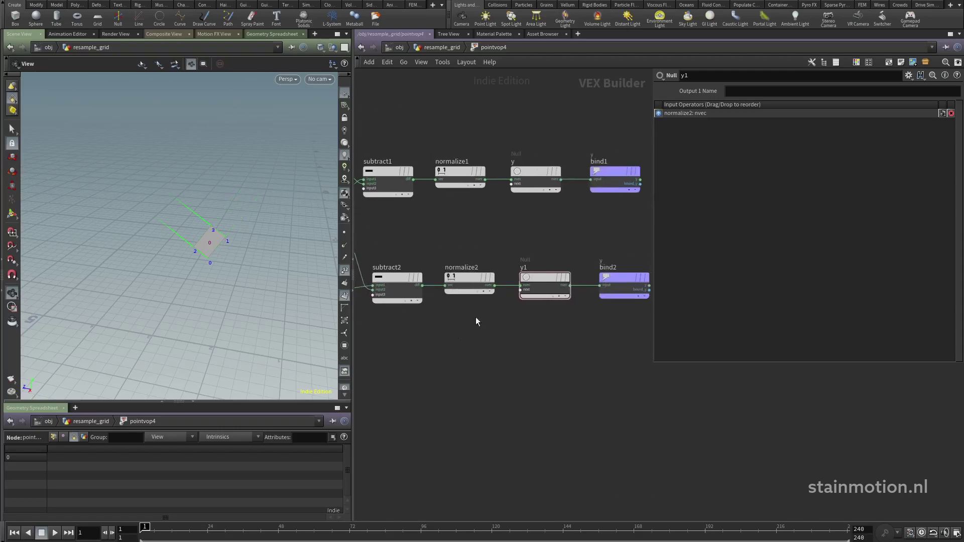
pyautogui.click(544, 282)
pyautogui.doubleClick(535, 269)
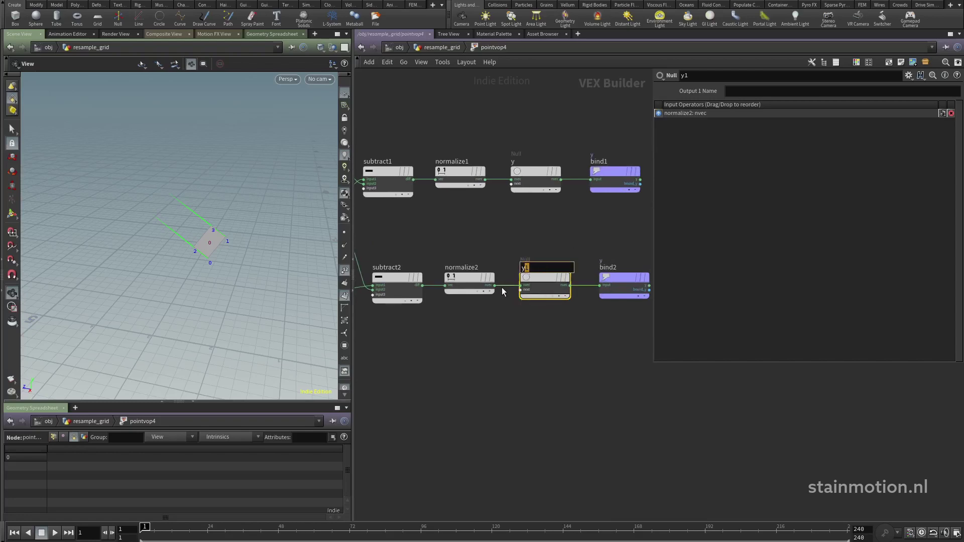
pyautogui.click(533, 267)
pyautogui.press('BackSpace')
pyautogui.press('BackSpace')
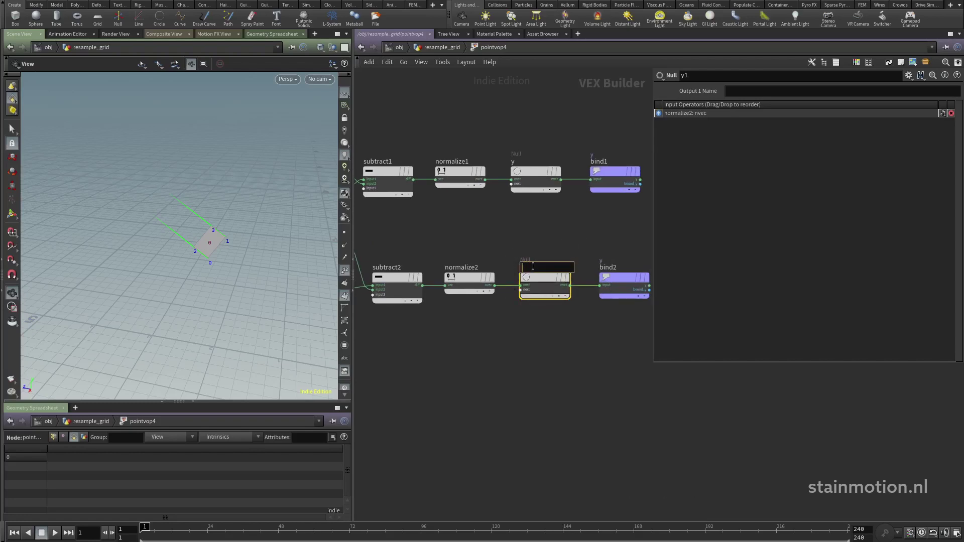
pyautogui.press('Return')
# - Set the parameter name of the duplicated chain's Bind node to z and check its vectors on the polygon
pyautogui.click(624, 278)
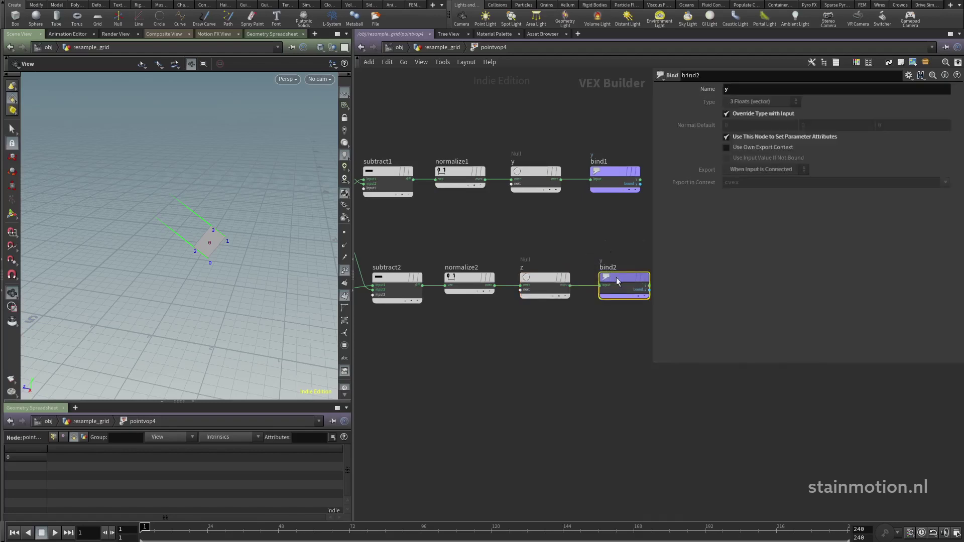
pyautogui.doubleClick(741, 89)
pyautogui.write('z')
pyautogui.press('Return')
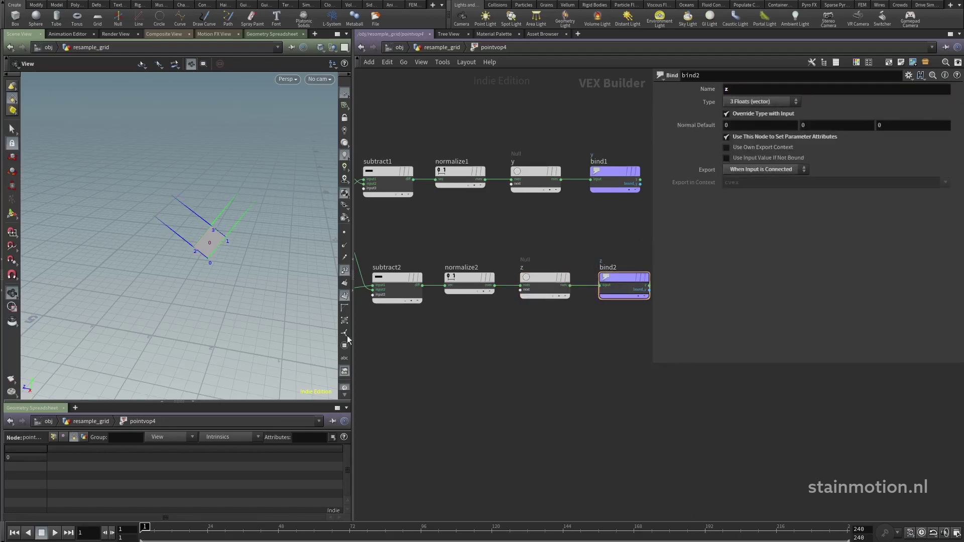
pyautogui.moveTo(216, 301); pyautogui.dragTo(234, 259)
# - Color the y Bind node green and the z Bind node blue, aligning the two nodes vertically
pyautogui.moveTo(556, 234); pyautogui.dragTo(418, 255, button='middle')
pyautogui.moveTo(483, 250); pyautogui.dragTo(417, 256, button='middle')
pyautogui.moveTo(402, 208); pyautogui.dragTo(417, 206)
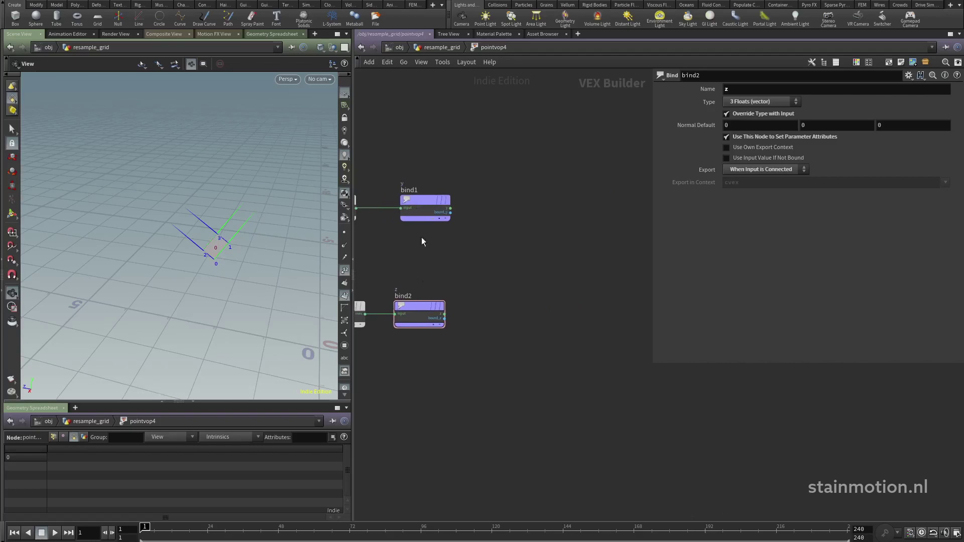
pyautogui.click(420, 212)
pyautogui.press('c')
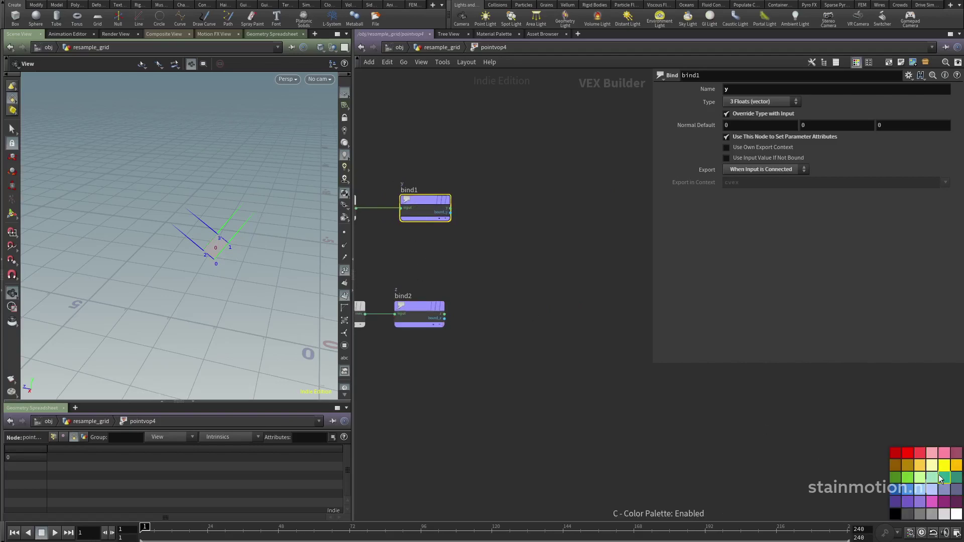
pyautogui.click(909, 478)
pyautogui.click(425, 307)
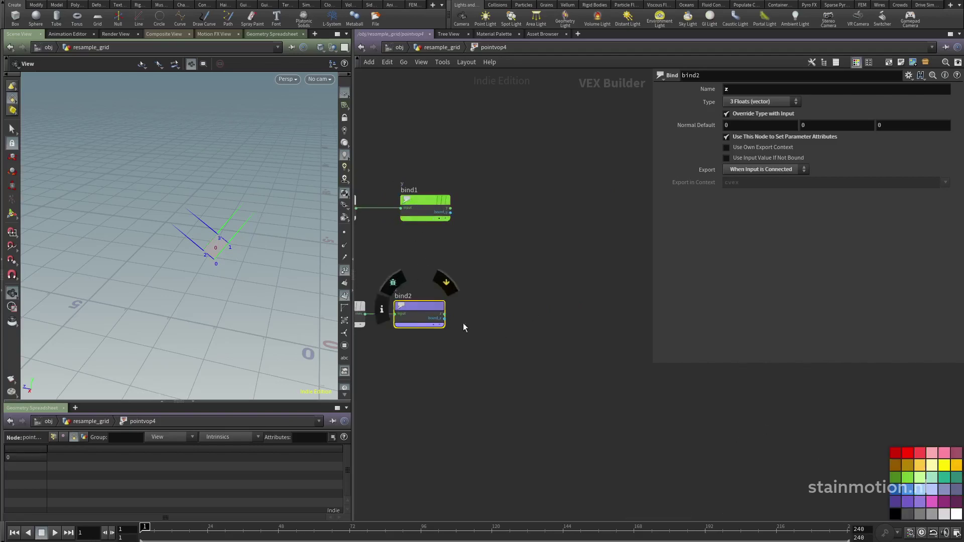
pyautogui.click(904, 492)
pyautogui.moveTo(408, 309); pyautogui.dragTo(414, 309)
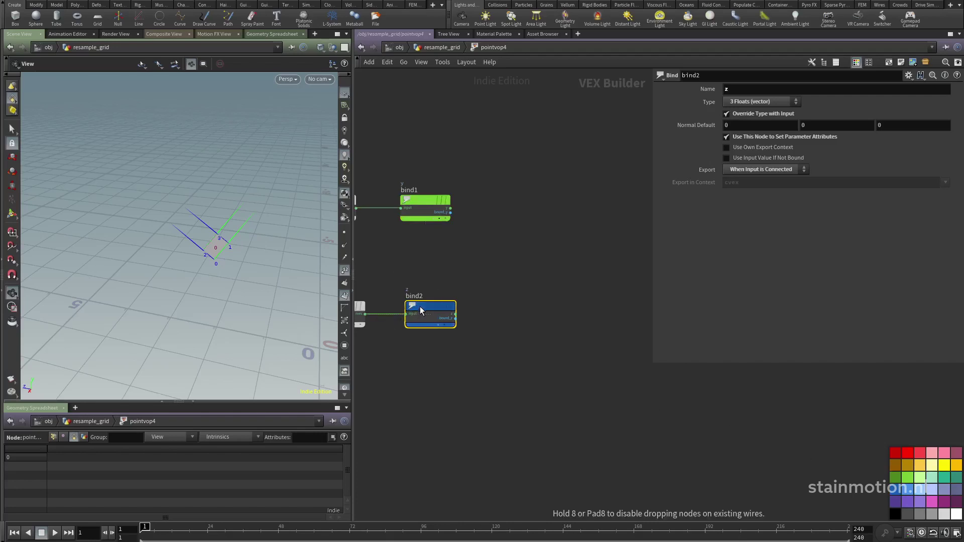
# - Add a Look At node with From set to 0, 0, 0, wiring the z Bind into its to input and the y Bind into up
pyautogui.press('Tab')
pyautogui.write('lo')
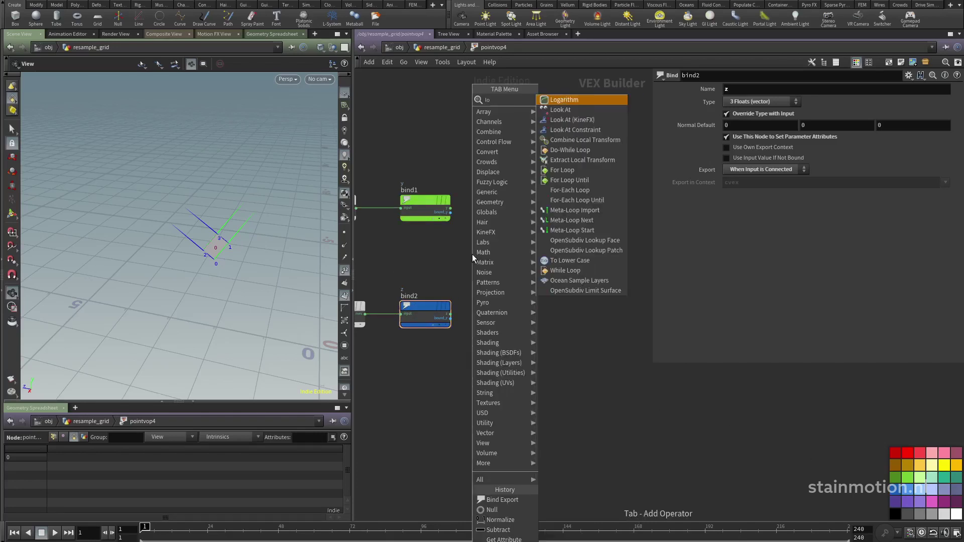
pyautogui.click(577, 110)
pyautogui.click(519, 255)
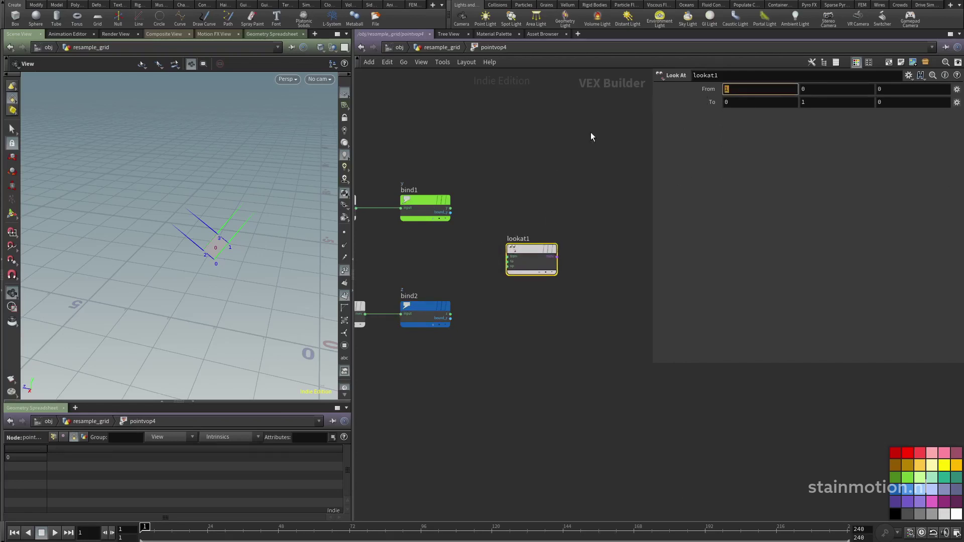
pyautogui.write('0')
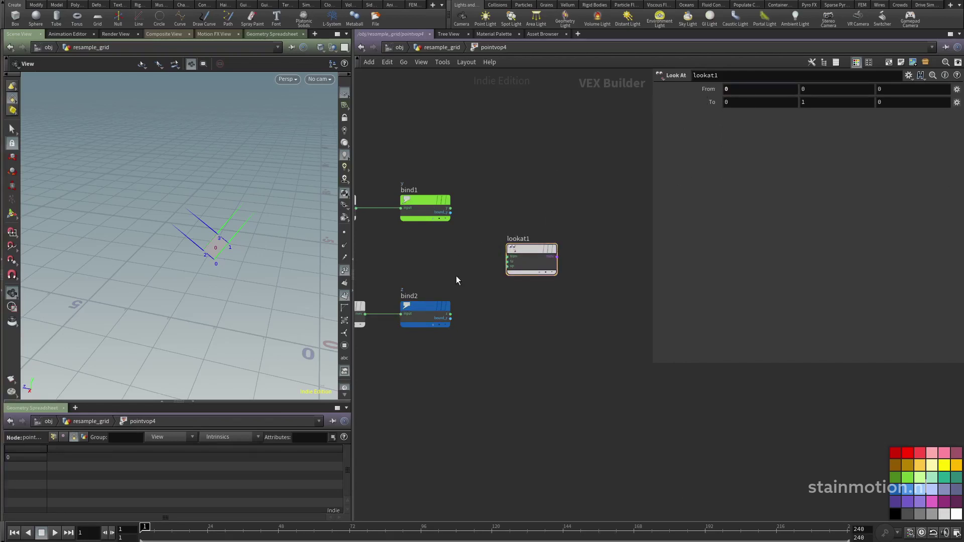
pyautogui.moveTo(451, 208); pyautogui.dragTo(484, 248)
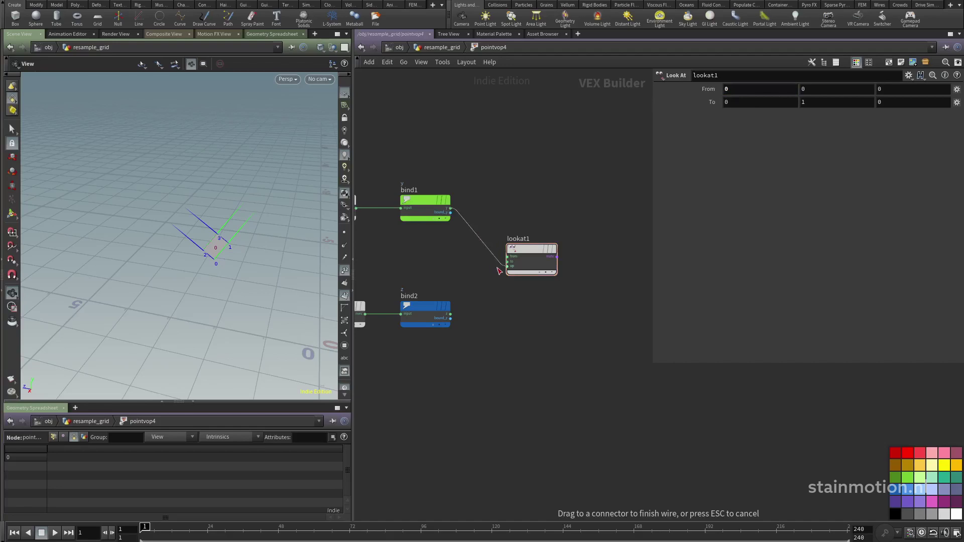
pyautogui.moveTo(452, 315); pyautogui.dragTo(503, 272)
# - Append a Matrix3 to Matrix4 node to the Look At node's output
pyautogui.moveTo(521, 286); pyautogui.dragTo(445, 295, button='middle')
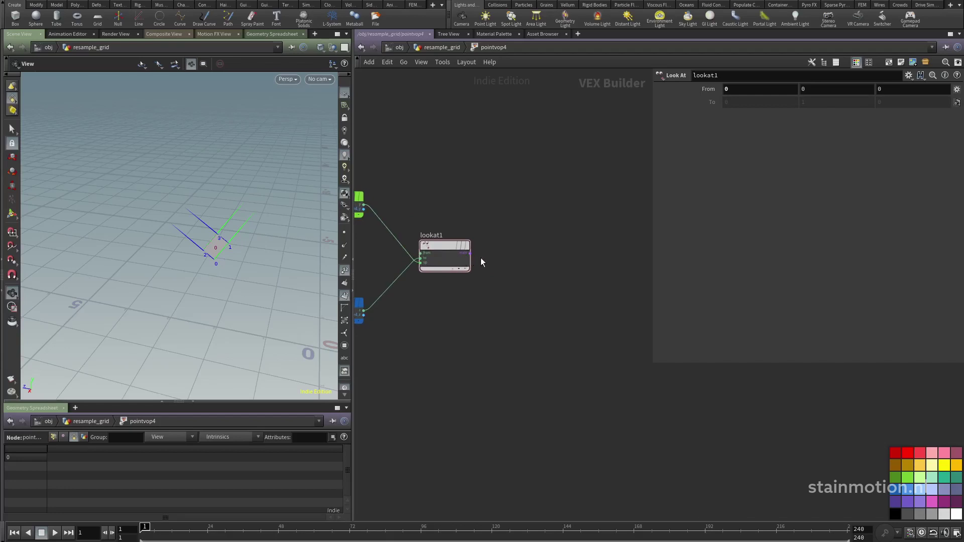
pyautogui.moveTo(517, 256); pyautogui.dragTo(504, 251)
pyautogui.write('matr')
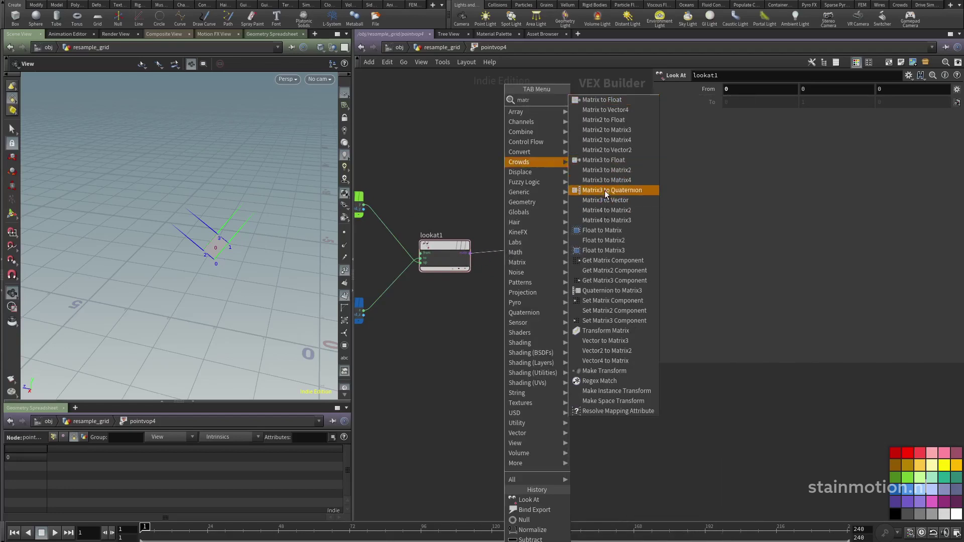
pyautogui.press('Escape')
pyautogui.moveTo(540, 247); pyautogui.dragTo(526, 240)
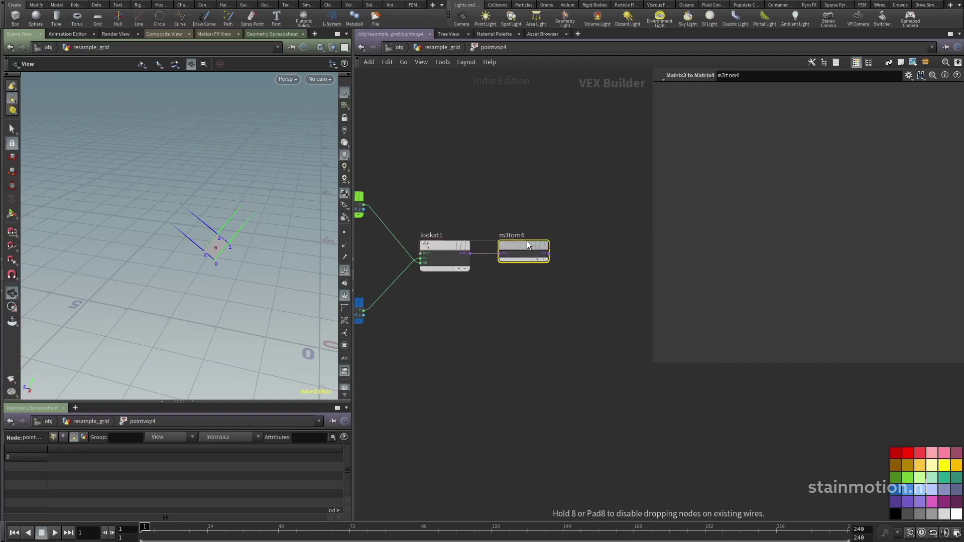
# - Add a Translate node above the y and z Bind nodes
pyautogui.moveTo(543, 200); pyautogui.dragTo(515, 216, button='right')
pyautogui.moveTo(515, 214); pyautogui.dragTo(583, 223, button='middle')
pyautogui.moveTo(499, 202); pyautogui.dragTo(580, 216, button='middle')
pyautogui.moveTo(537, 188); pyautogui.dragTo(473, 211, button='middle')
pyautogui.press('Tab')
pyautogui.moveTo(544, 192)
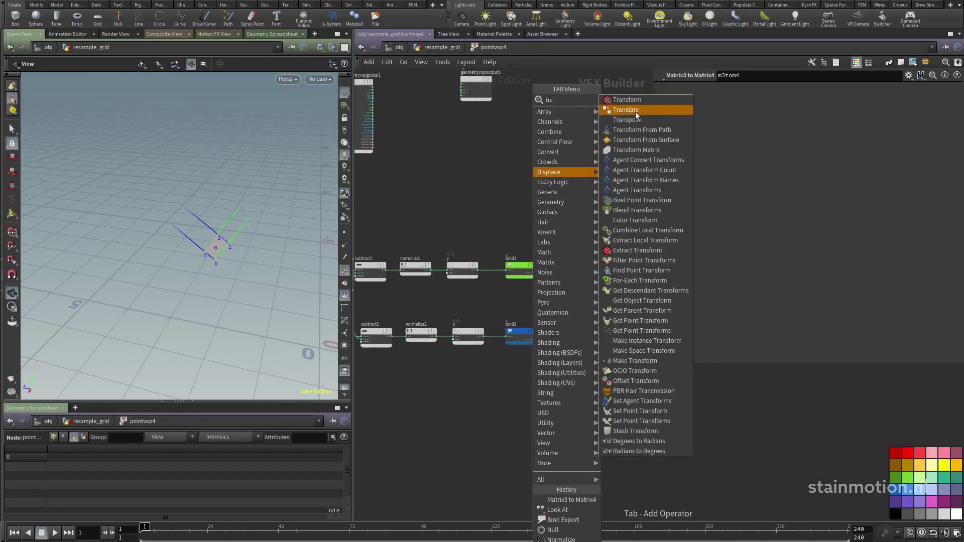
pyautogui.click(636, 109)
pyautogui.click(523, 211)
# - Connect the P0 value to the Translate node's amount input and place the node above the Matrix3 to Matrix4 node
pyautogui.moveTo(495, 212); pyautogui.dragTo(533, 209, button='right')
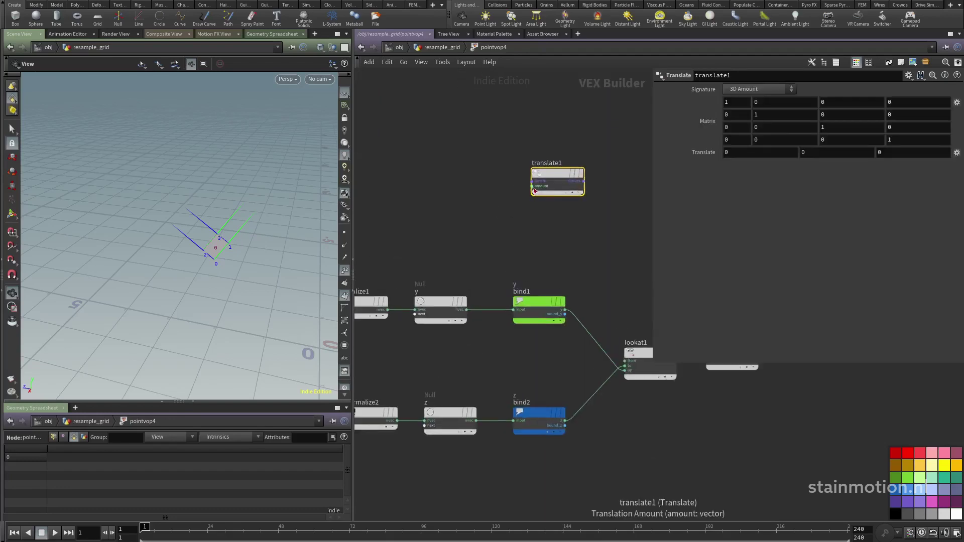
pyautogui.click(533, 187)
pyautogui.moveTo(432, 206); pyautogui.dragTo(553, 178, button='middle')
pyautogui.moveTo(408, 201); pyautogui.dragTo(373, 195, button='middle')
pyautogui.click(493, 223)
pyautogui.moveTo(586, 175); pyautogui.dragTo(434, 184, button='middle')
pyautogui.moveTo(463, 151); pyautogui.dragTo(593, 182)
pyautogui.moveTo(563, 225); pyautogui.dragTo(413, 224, button='middle')
pyautogui.moveTo(476, 227); pyautogui.dragTo(480, 228)
# - Add a Multiply node with the Matrix3 to Matrix4 output as its first input and the Translate output as its second
pyautogui.click(570, 263)
pyautogui.press('Tab')
pyautogui.write('mult')
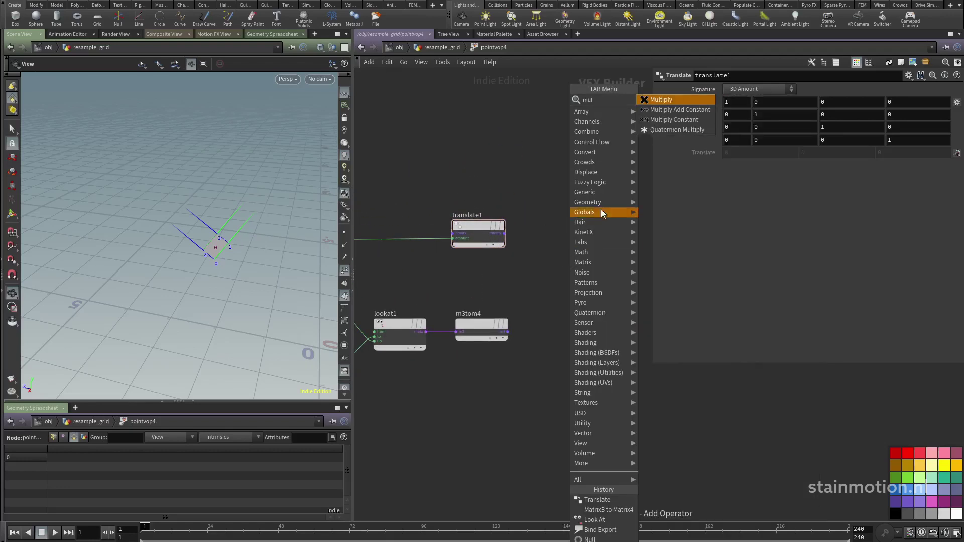
pyautogui.click(657, 102)
pyautogui.click(565, 265)
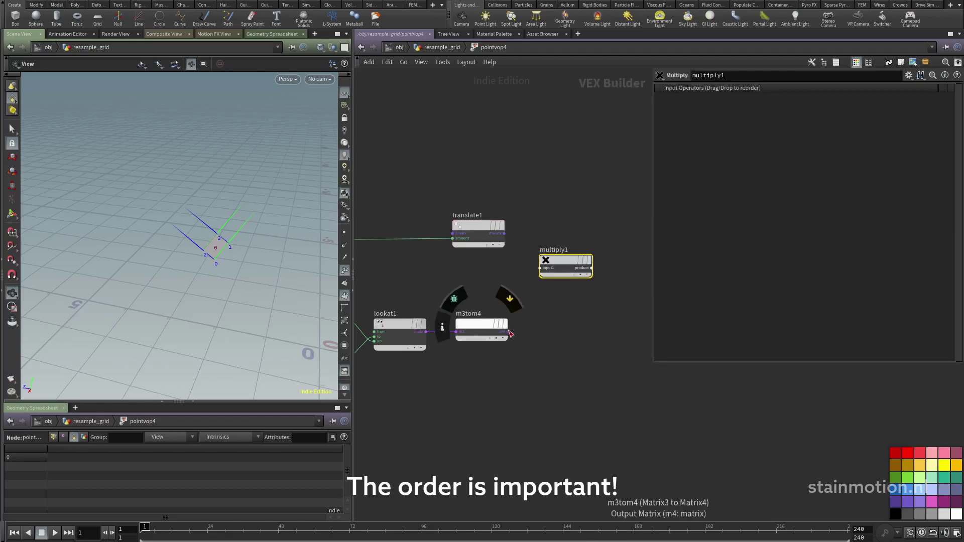
pyautogui.moveTo(508, 332); pyautogui.dragTo(540, 268)
pyautogui.moveTo(505, 233); pyautogui.dragTo(539, 273)
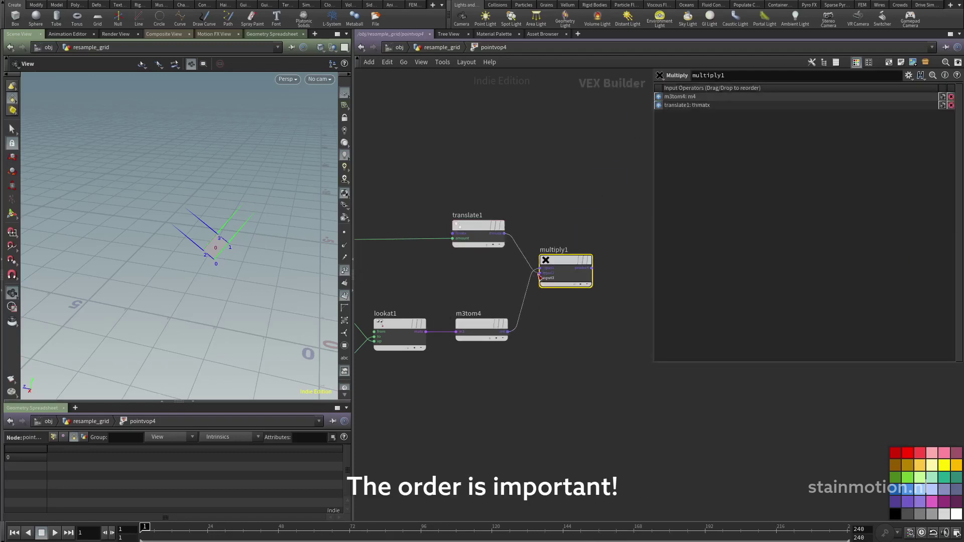
# - Append a Bind Export node to the Multiply node, with type 16 Floats (matrix) and parameter name mymatrix
pyautogui.moveTo(572, 223); pyautogui.dragTo(471, 199, button='middle')
pyautogui.moveTo(490, 244); pyautogui.dragTo(523, 243)
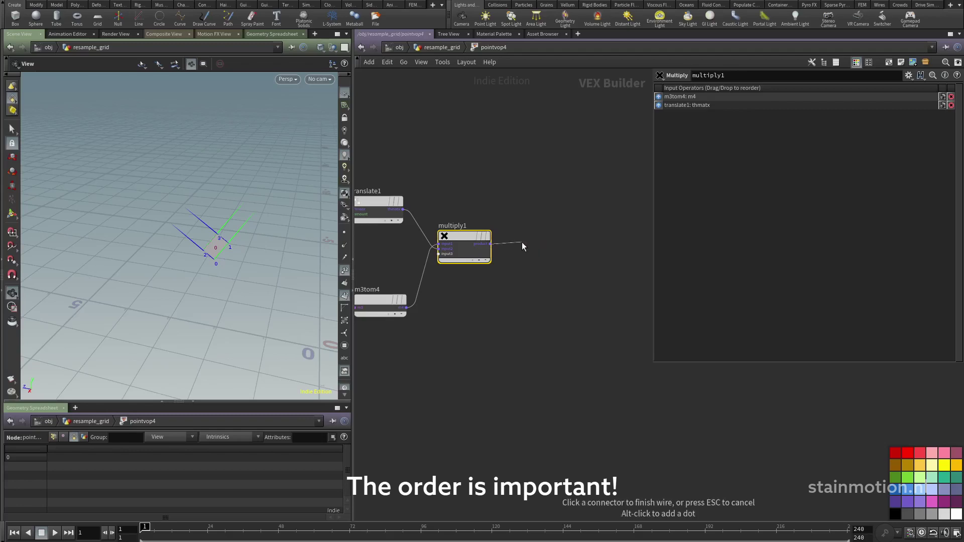
pyautogui.press('Tab')
pyautogui.write('bin')
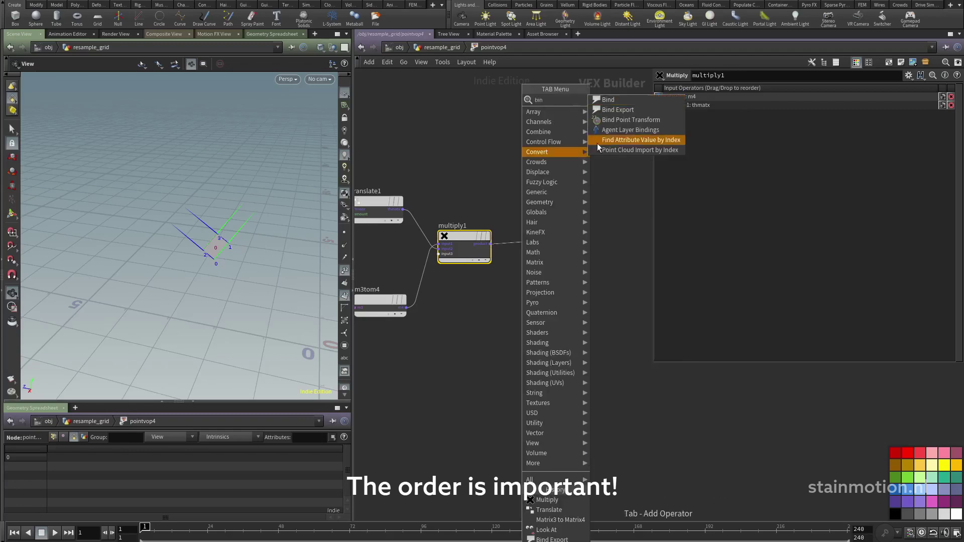
pyautogui.click(608, 110)
pyautogui.click(552, 239)
pyautogui.moveTo(553, 239); pyautogui.dragTo(538, 233)
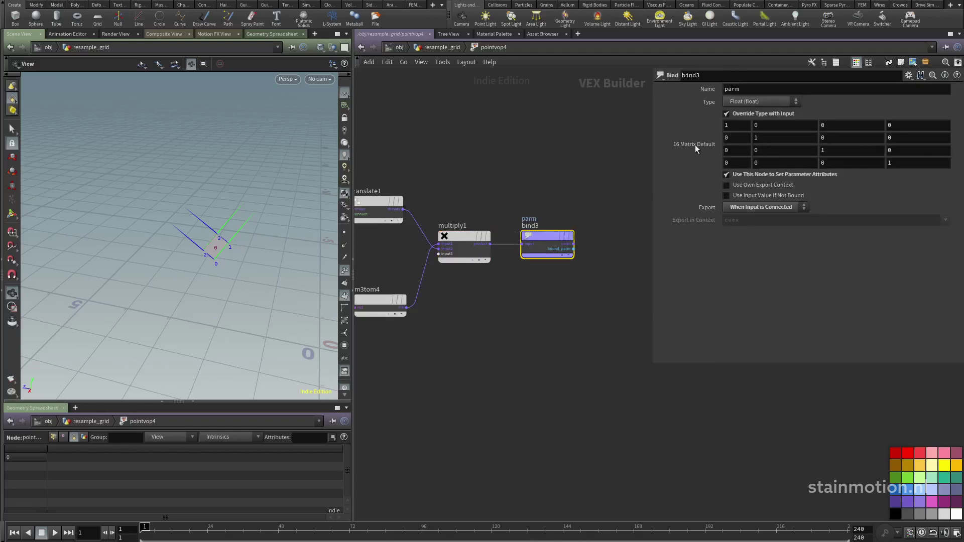
pyautogui.click(746, 101)
pyautogui.click(750, 252)
pyautogui.write('mymatrix')
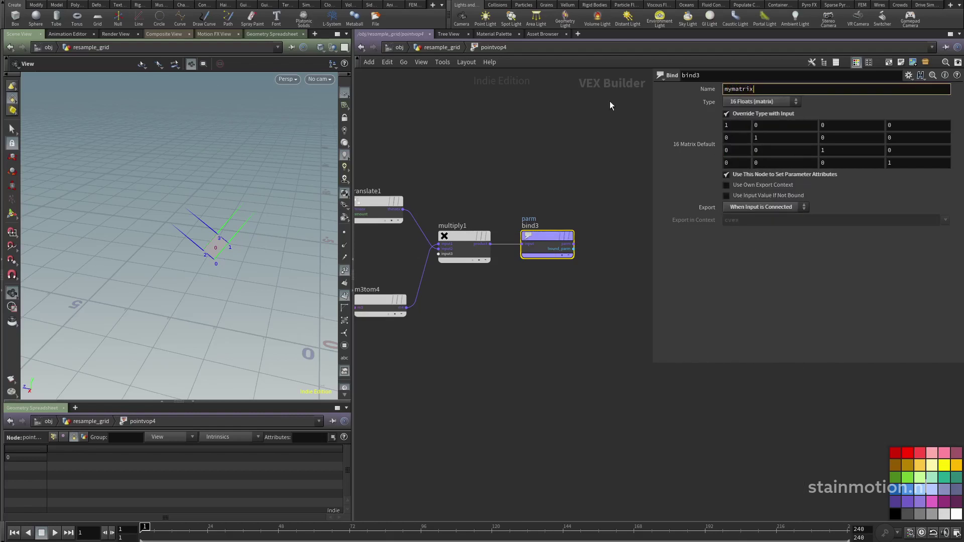
# - Return to the resample_grid network and rename the pointvop4 node as create_matrix
pyautogui.click(520, 325)
pyautogui.scroll(-4, 510, 327)
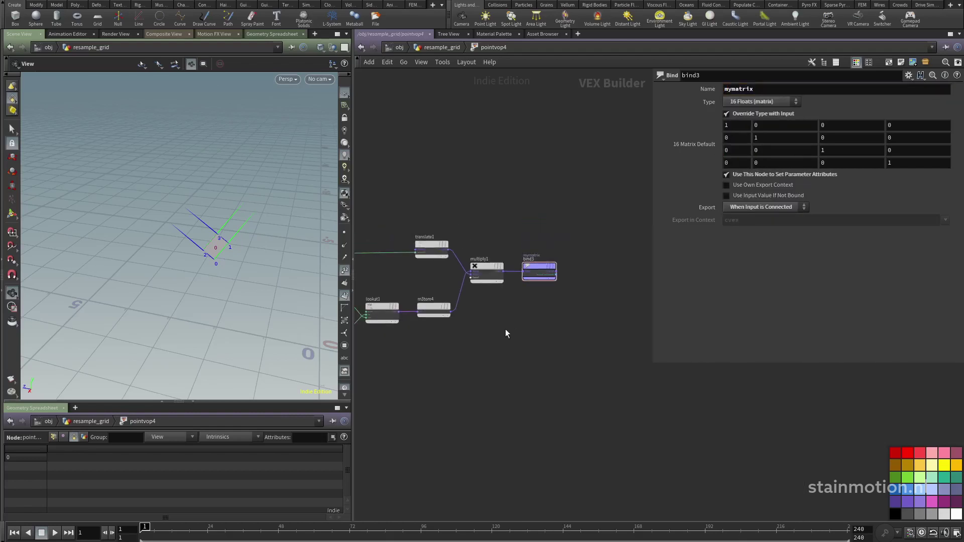
pyautogui.moveTo(495, 317); pyautogui.dragTo(592, 313, button='middle')
pyautogui.click(441, 47)
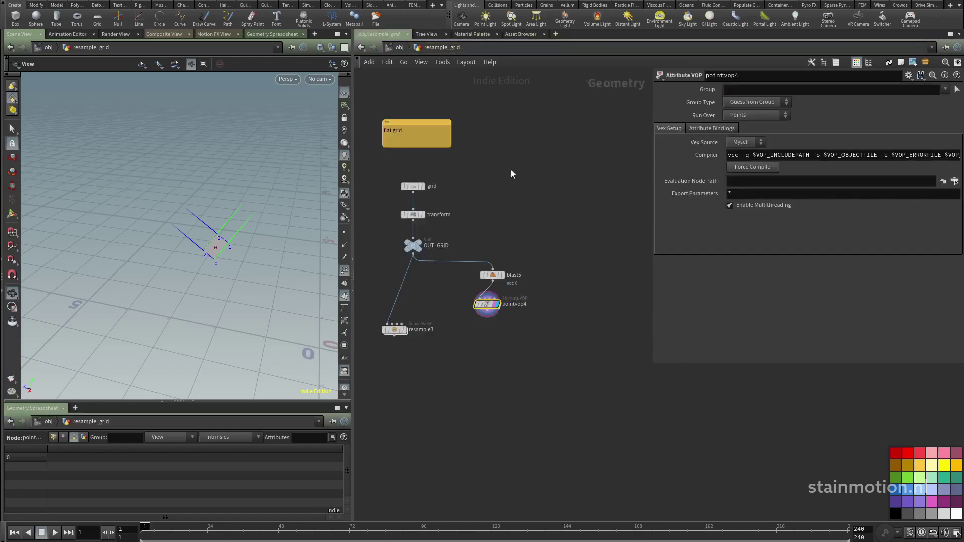
pyautogui.doubleClick(512, 304)
pyautogui.write('cr')
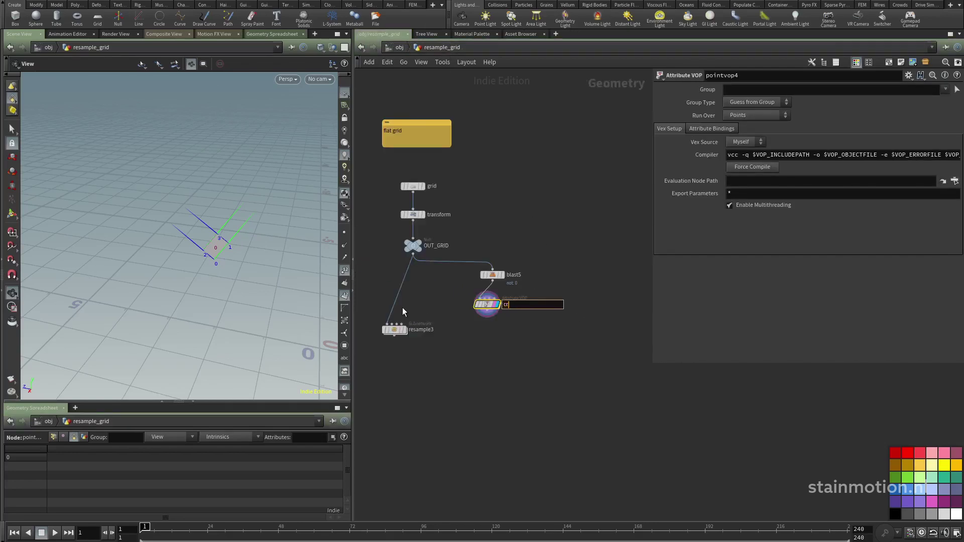
pyautogui.write('eate_matrix')
pyautogui.press('Return')
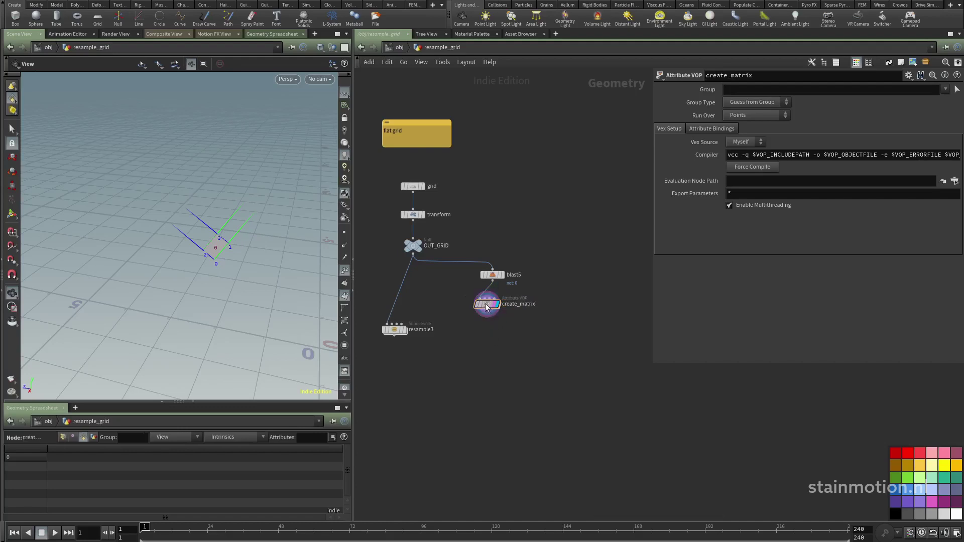
# - Make room beneath create_matrix by moving resample3, and add a displayed Blast node after create_matrix
pyautogui.moveTo(487, 304); pyautogui.dragTo(492, 307)
pyautogui.moveTo(395, 330); pyautogui.dragTo(394, 356)
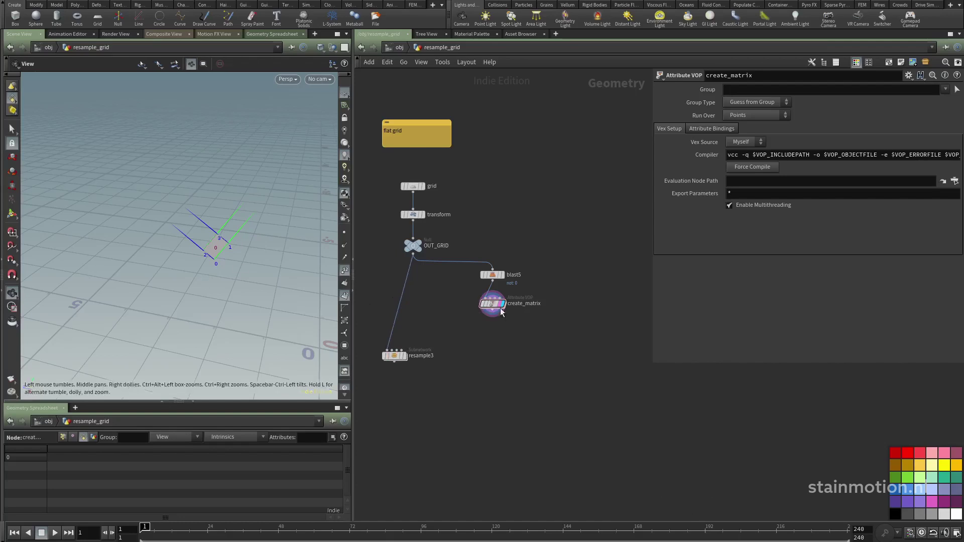
pyautogui.press('Tab')
pyautogui.write('blas')
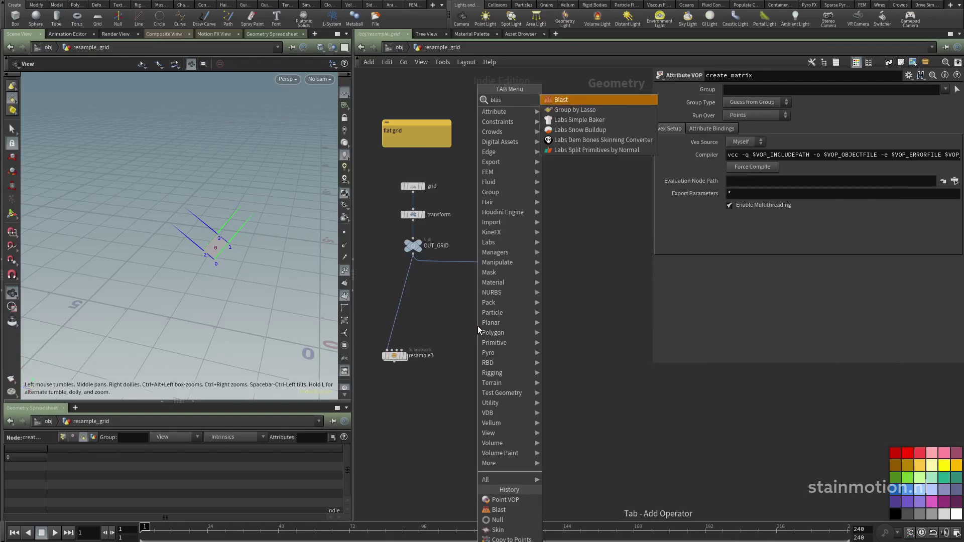
pyautogui.press('Return')
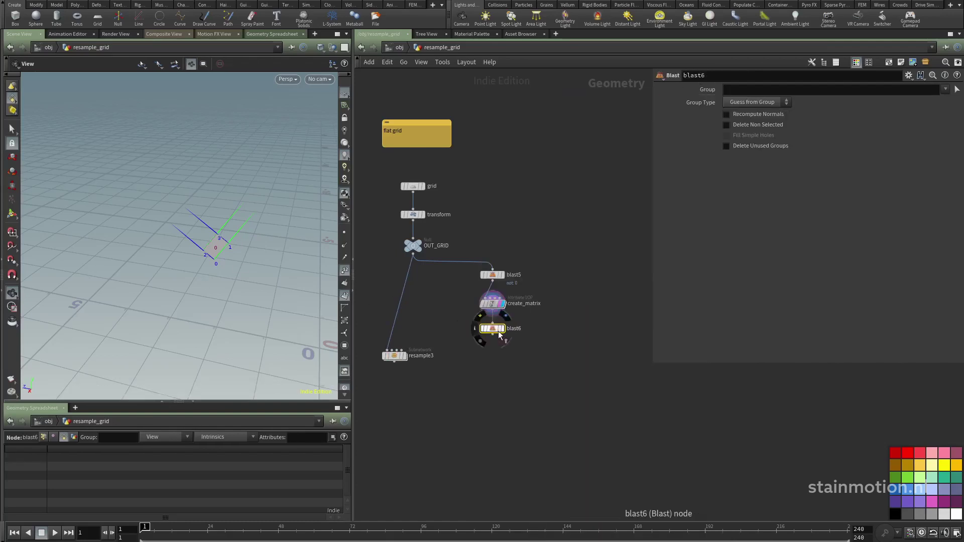
pyautogui.click(501, 329)
# - Set the new Blast to group 0 with group type Points, and enable Delete Non Selected
pyautogui.click(750, 94)
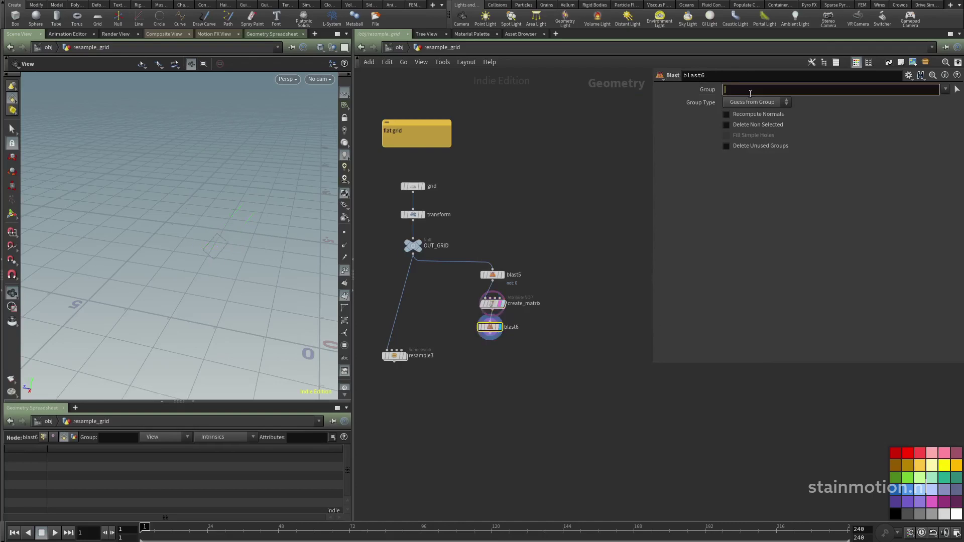
pyautogui.click(745, 101)
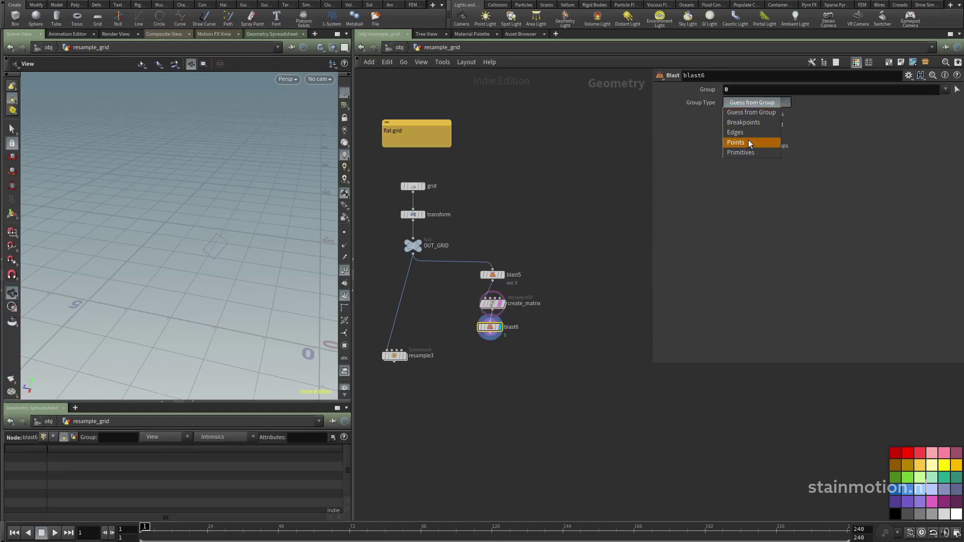
pyautogui.click(749, 140)
pyautogui.click(727, 125)
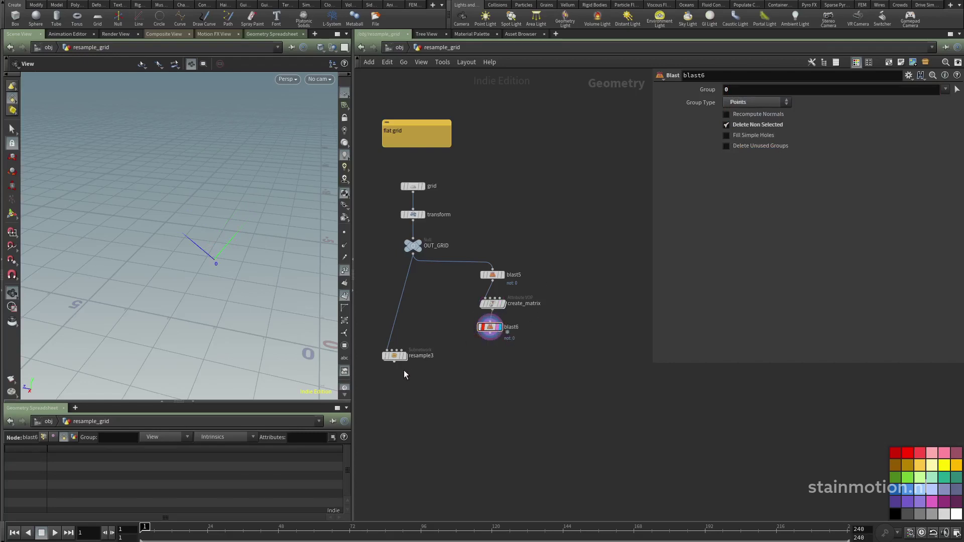
# - Move resample3 further down the network and display the OUT_GRID node
pyautogui.moveTo(395, 356); pyautogui.dragTo(402, 413)
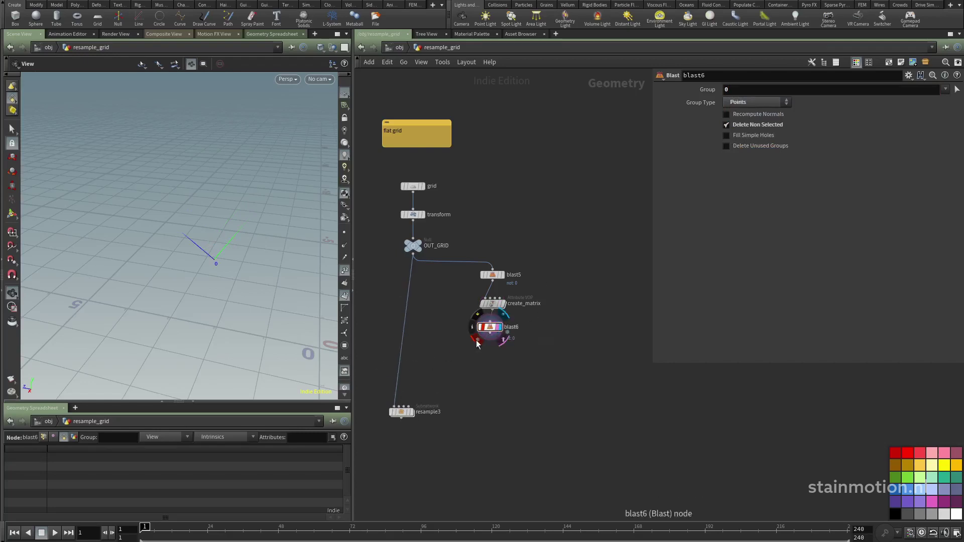
pyautogui.click(477, 342)
pyautogui.press('Return')
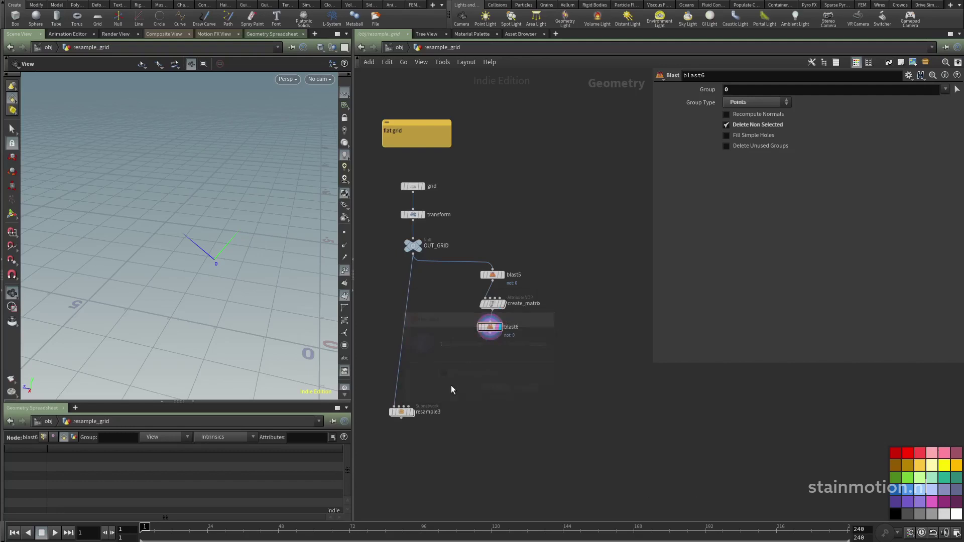
pyautogui.click(420, 245)
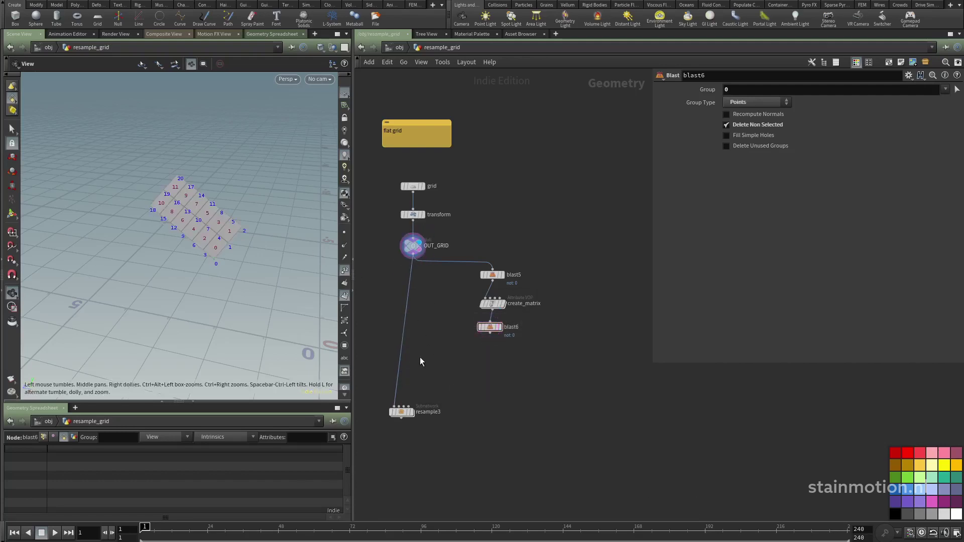
# - Insert a Point VOP between OUT_GRID and resample3, and wire blast6 into its second input
pyautogui.press('Tab')
pyautogui.write('point')
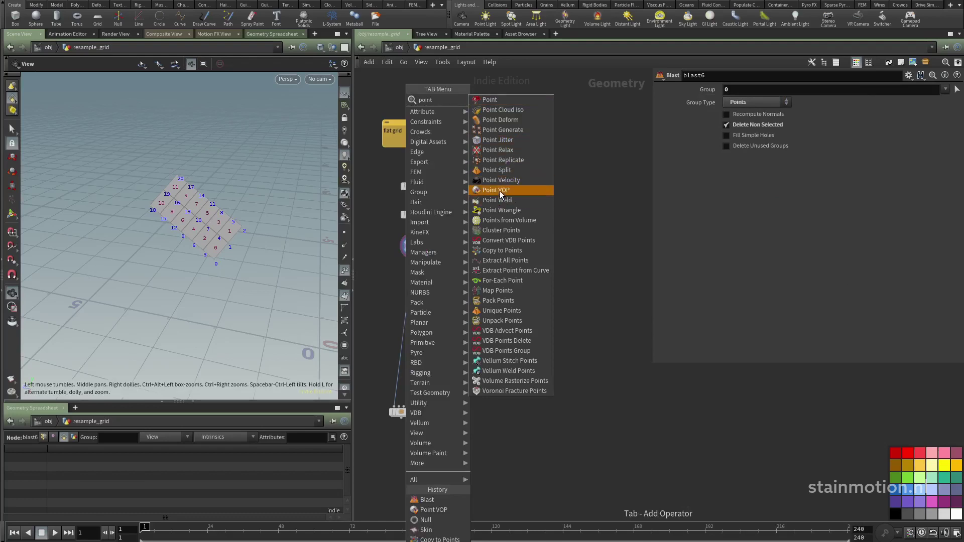
pyautogui.click(504, 190)
pyautogui.click(400, 376)
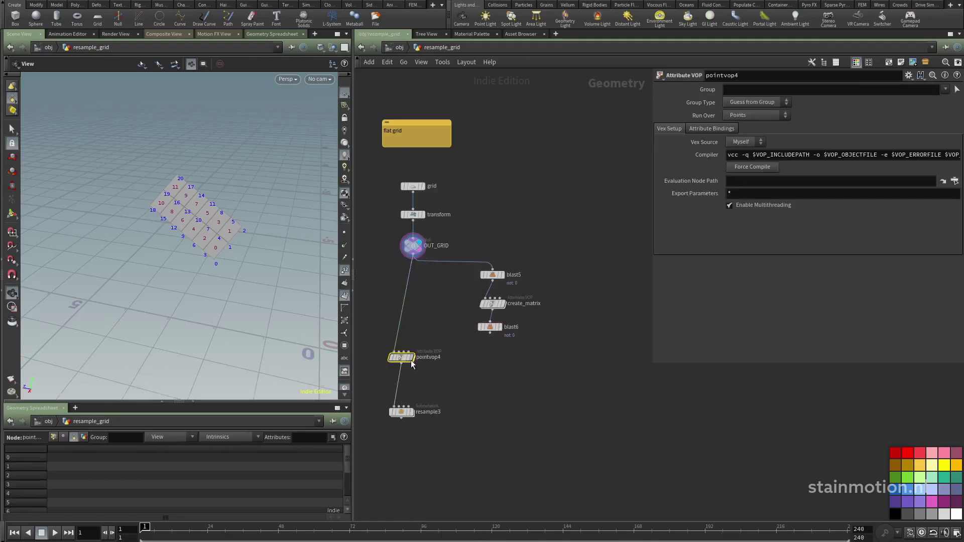
pyautogui.moveTo(405, 353)
pyautogui.mouseDown()
pyautogui.moveTo(439, 346)
pyautogui.moveTo(413, 355)
pyautogui.mouseUp()
pyautogui.moveTo(489, 333); pyautogui.dragTo(407, 356)
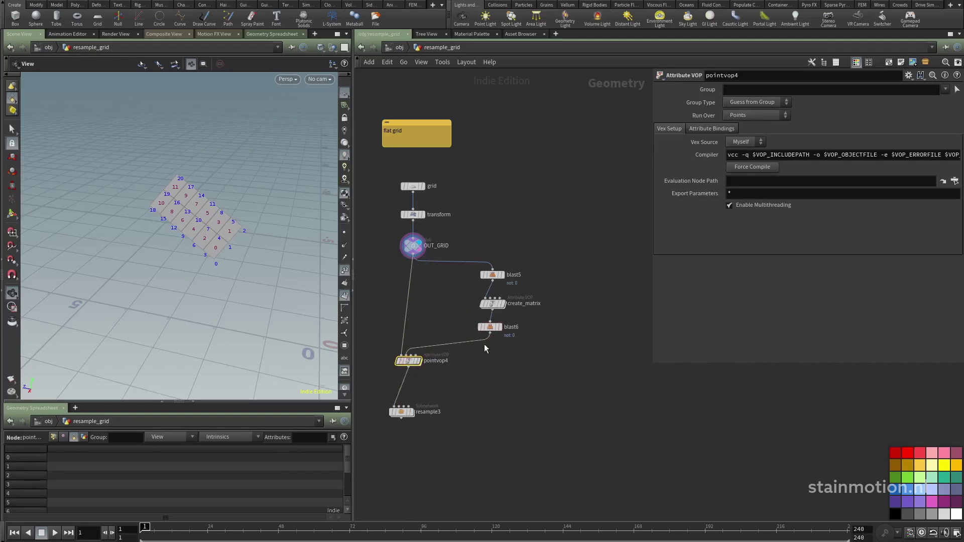
# - Open the new Point VOP and add a Get Attribute node below the global parameters node
pyautogui.doubleClick(413, 360)
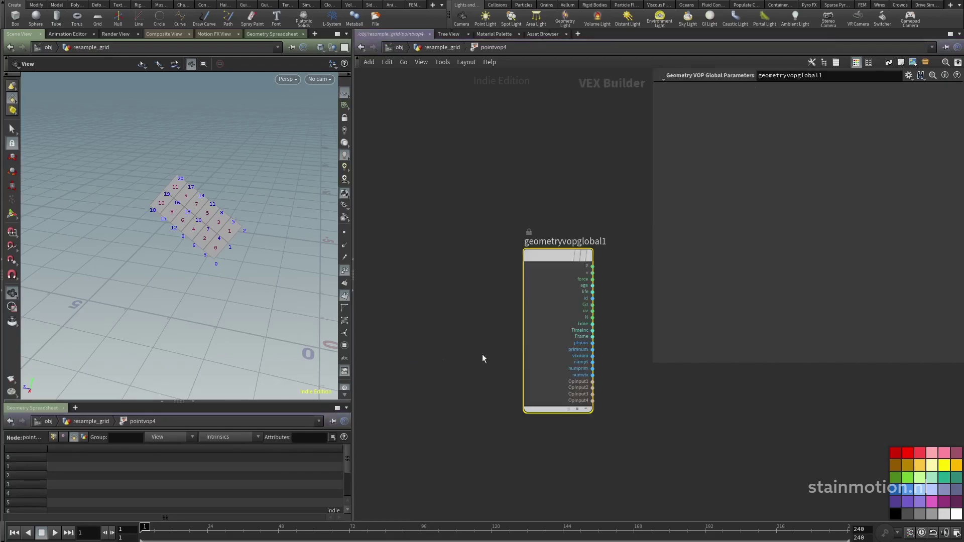
pyautogui.moveTo(367, 296); pyautogui.dragTo(344, 293, button='middle')
pyautogui.moveTo(501, 289); pyautogui.dragTo(511, 225, button='middle')
pyautogui.press('Tab')
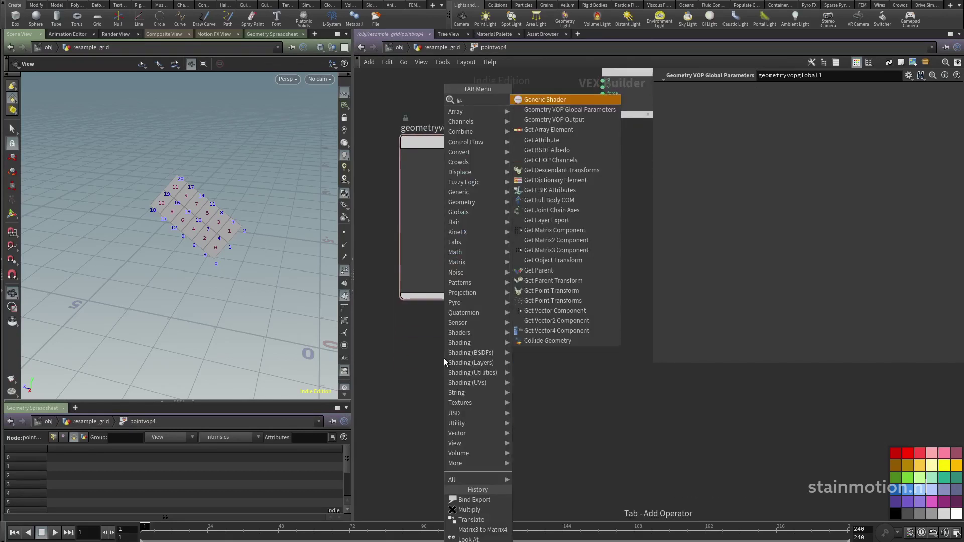
pyautogui.press('Escape')
pyautogui.click(491, 362)
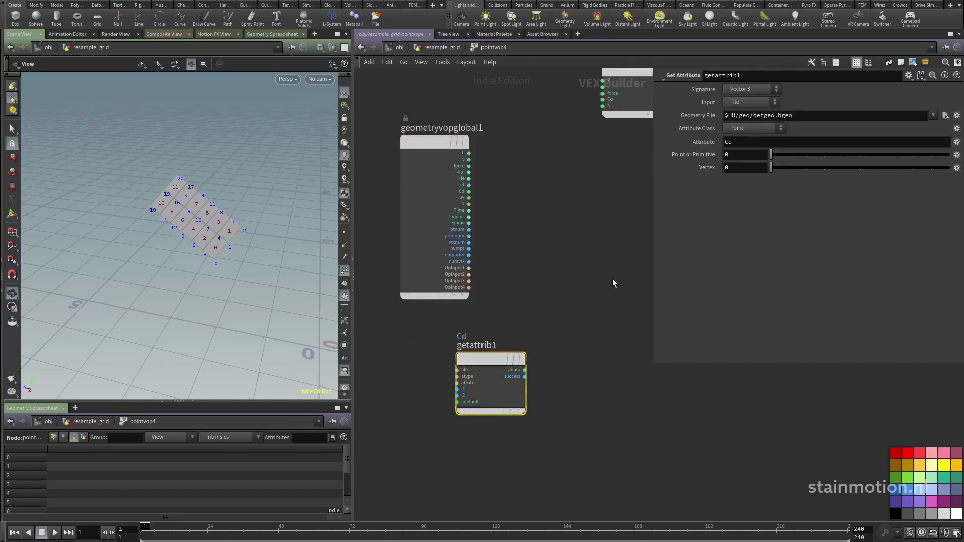
# - Configure the Get Attribute node to read the Matrix 4 attribute mymatrix from the Second Input
pyautogui.click(739, 102)
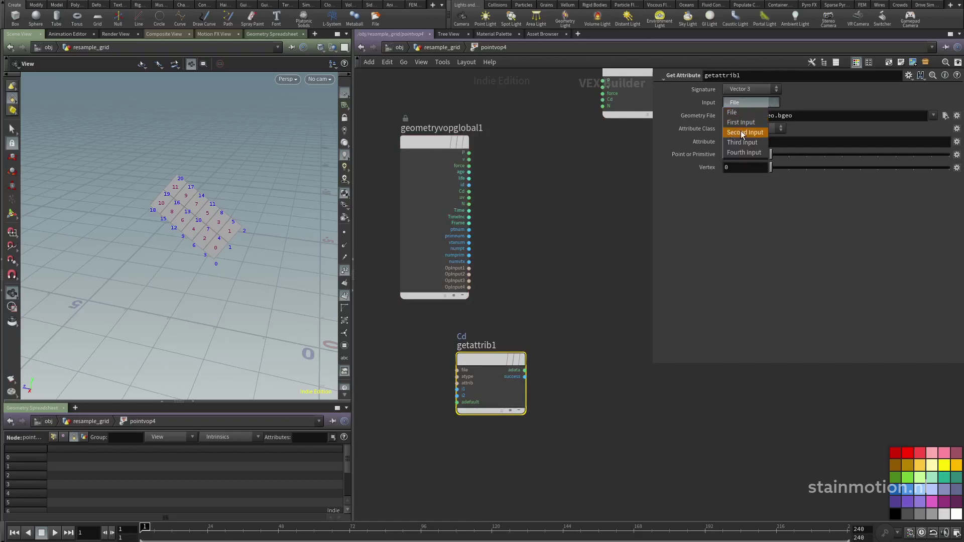
pyautogui.click(739, 123)
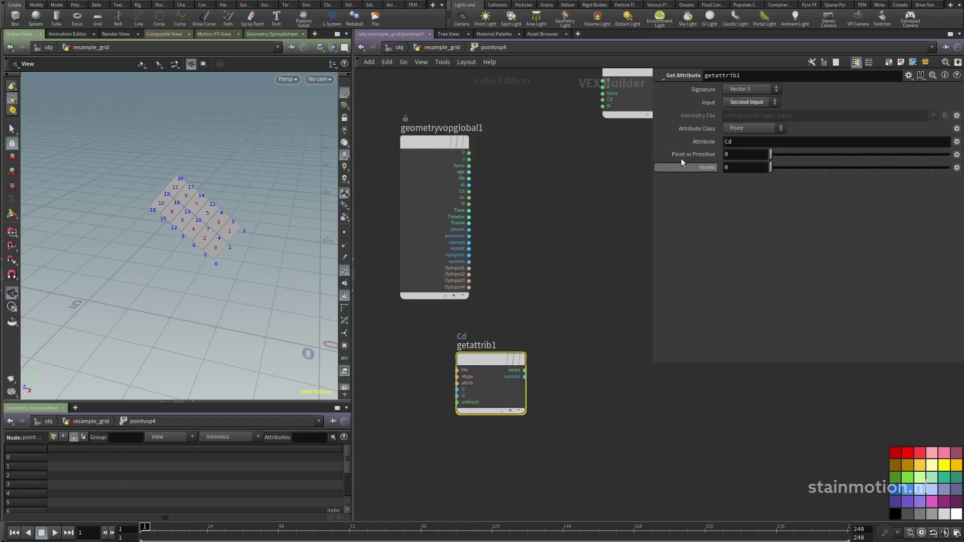
pyautogui.click(748, 87)
pyautogui.click(745, 180)
pyautogui.click(728, 144)
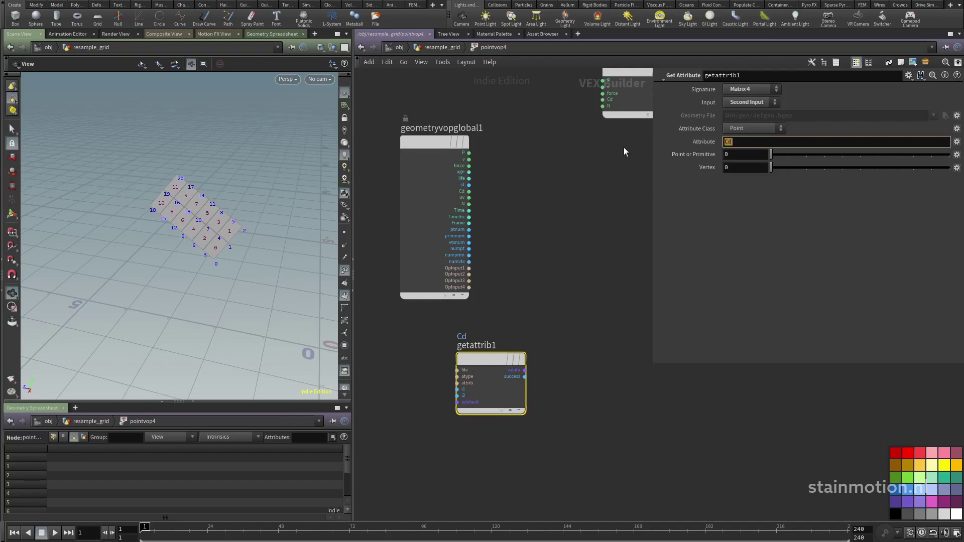
pyautogui.write('mymatrix')
pyautogui.press('Return')
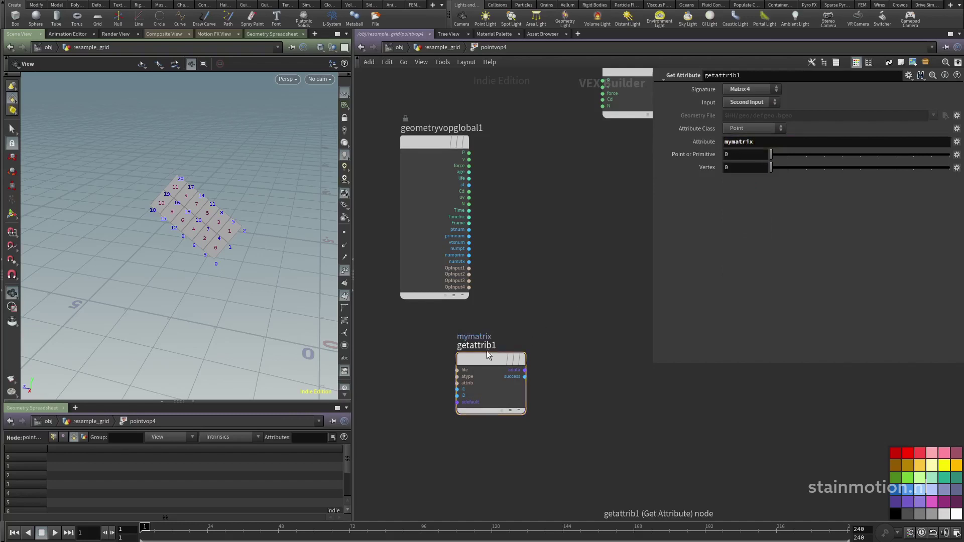
pyautogui.moveTo(484, 358); pyautogui.dragTo(462, 357)
# - Add an Invert node and feed it the matrix output of the Get Attribute node
pyautogui.moveTo(560, 302); pyautogui.dragTo(506, 271, button='middle')
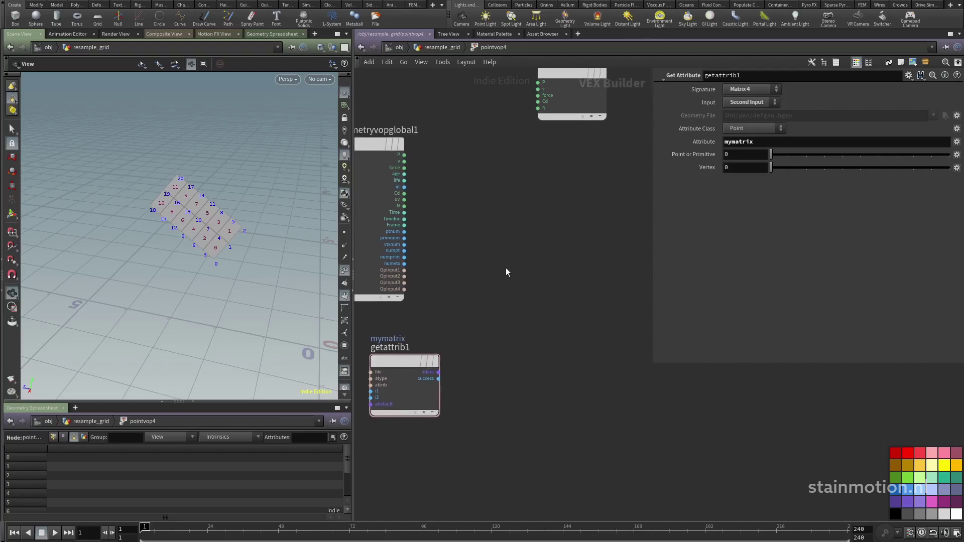
pyautogui.press('Tab')
pyautogui.write('inv')
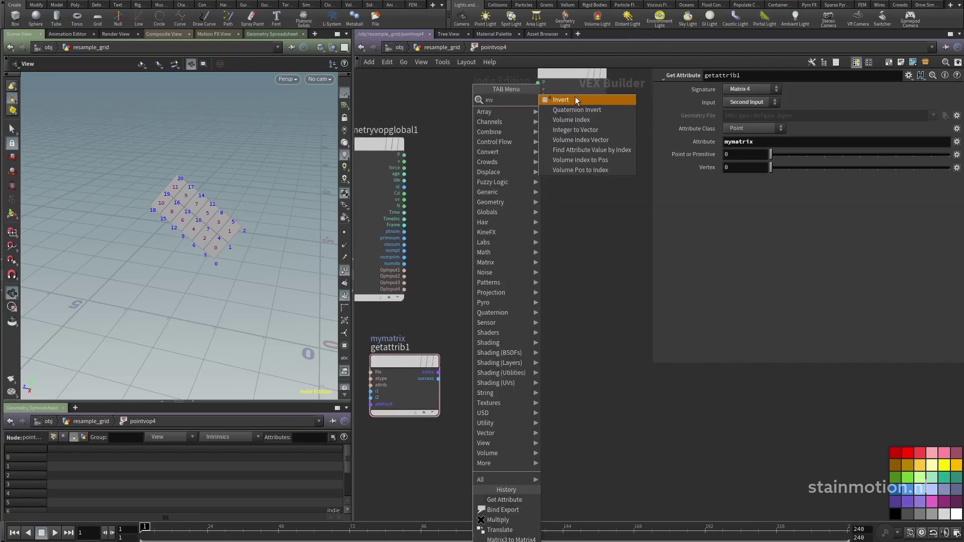
pyautogui.click(576, 101)
pyautogui.click(513, 299)
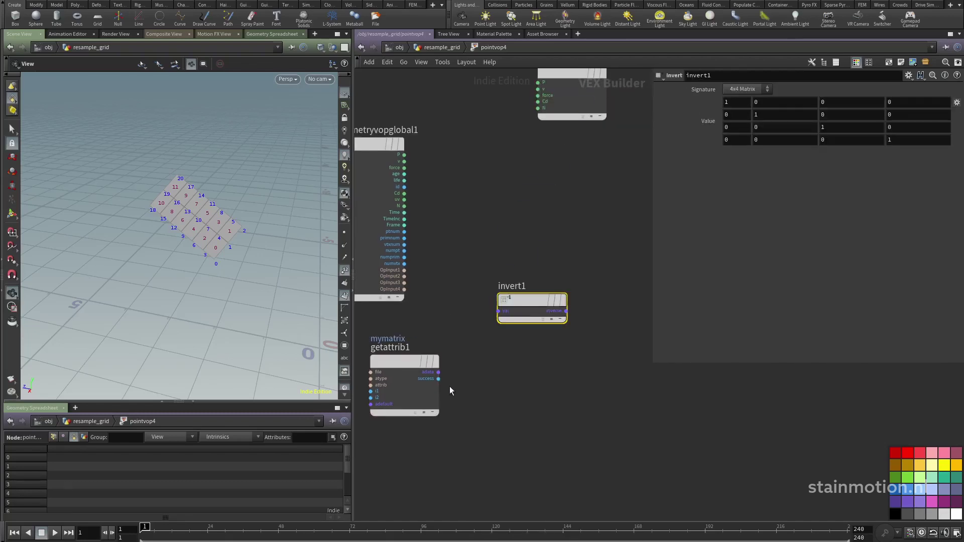
pyautogui.moveTo(438, 372); pyautogui.dragTo(496, 315)
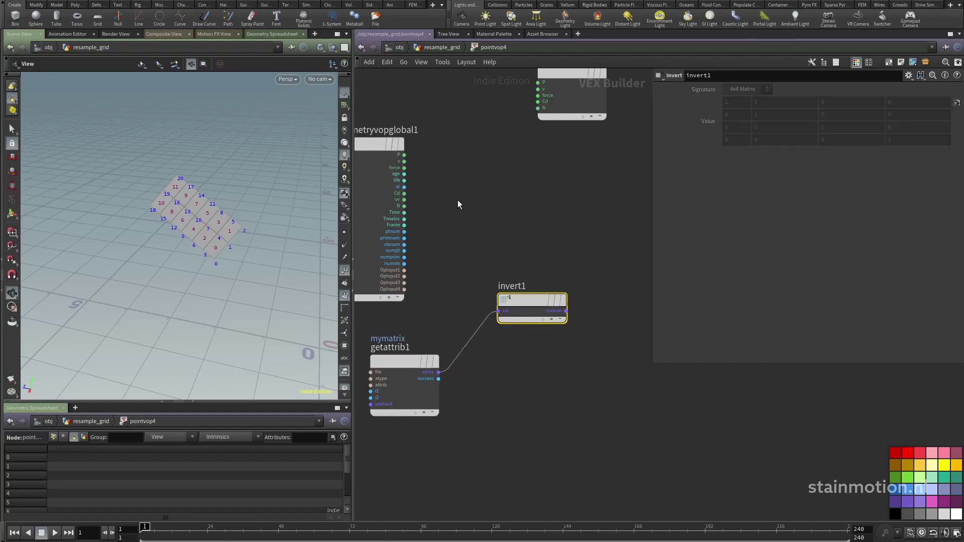
# - Add a Multiply node that multiplies the global P by the inverted matrix
pyautogui.click(404, 155)
pyautogui.press('Tab')
pyautogui.write('mul')
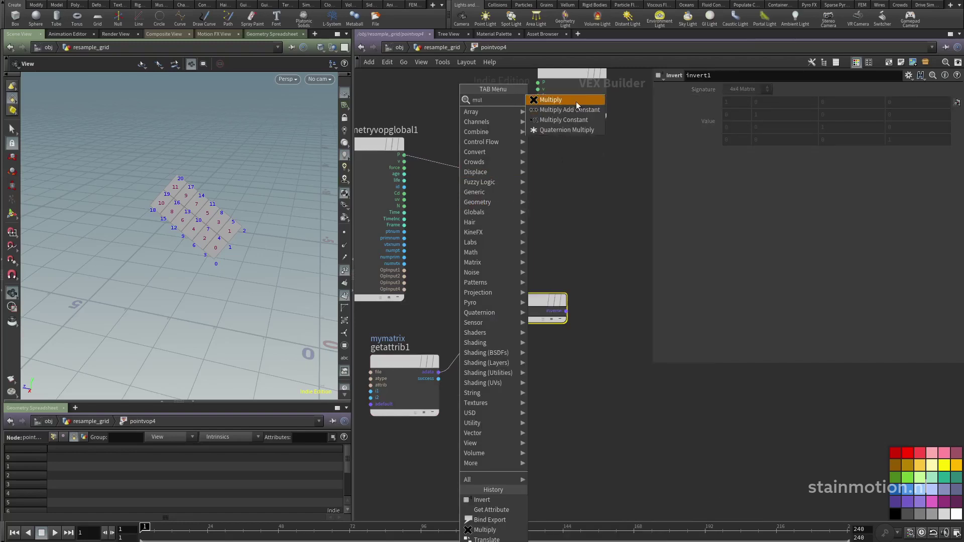
pyautogui.click(576, 102)
pyautogui.moveTo(484, 168); pyautogui.dragTo(566, 179)
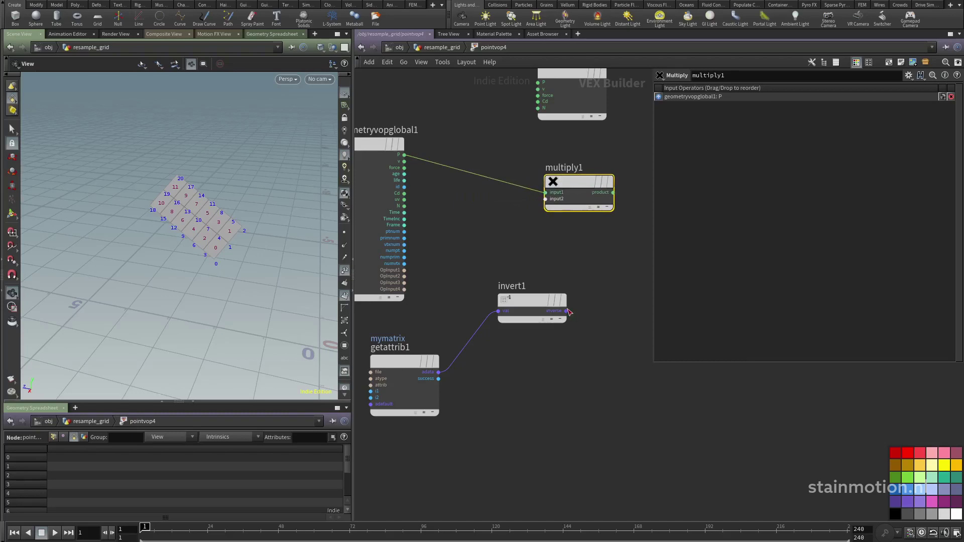
pyautogui.moveTo(567, 311); pyautogui.dragTo(546, 199)
# - Wire the multiply product into P on the geometry output node and return to the resample_grid network
pyautogui.moveTo(581, 155); pyautogui.dragTo(519, 240, button='middle')
pyautogui.moveTo(482, 160); pyautogui.dragTo(586, 161)
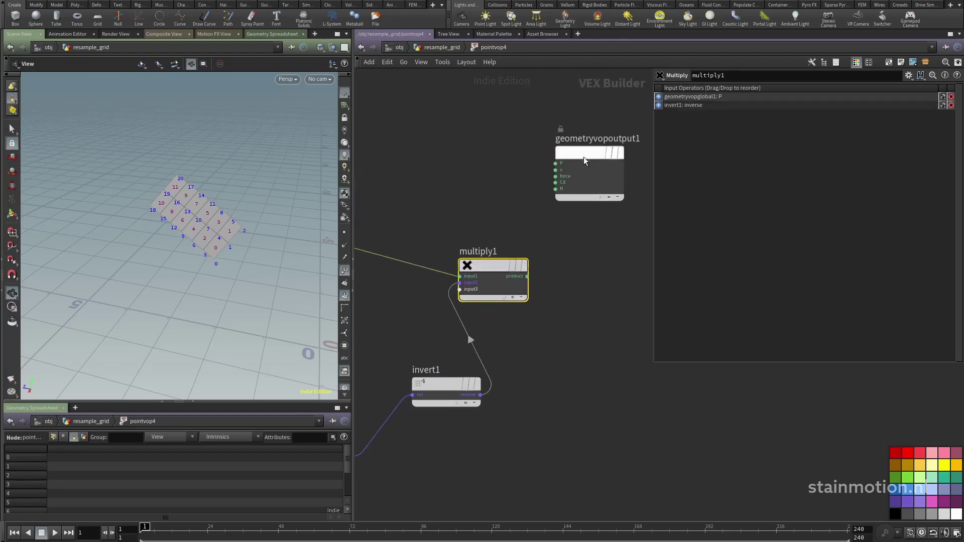
pyautogui.moveTo(527, 277); pyautogui.dragTo(556, 164)
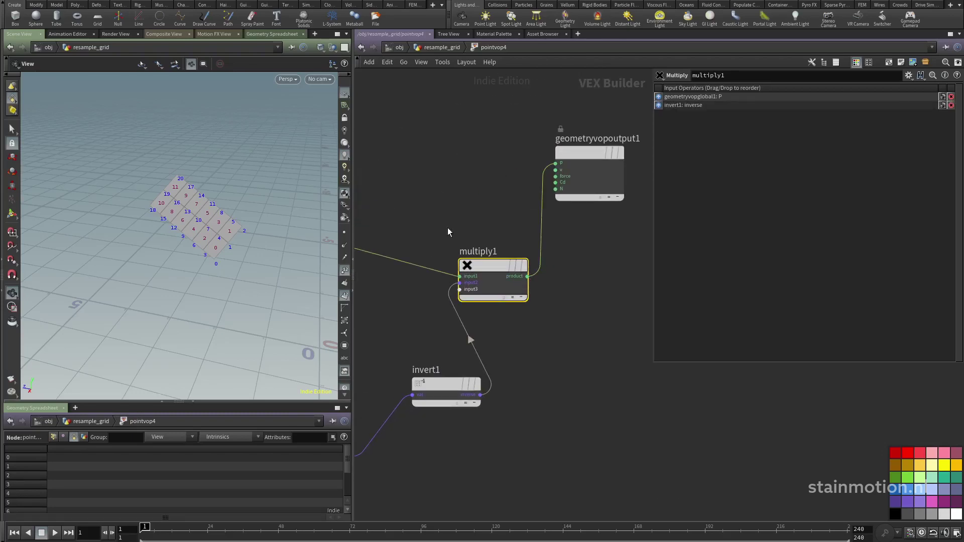
pyautogui.click(442, 47)
# - Hide the point and primitive numbers in the viewport and display the pointvop4 result
pyautogui.moveTo(471, 327); pyautogui.dragTo(557, 333, button='middle')
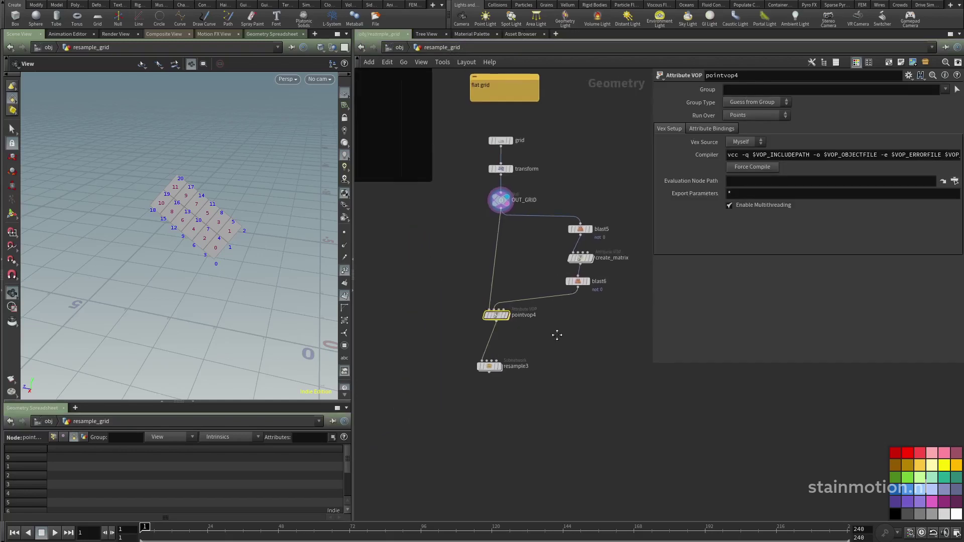
pyautogui.click(345, 270)
pyautogui.moveTo(207, 257); pyautogui.dragTo(191, 281)
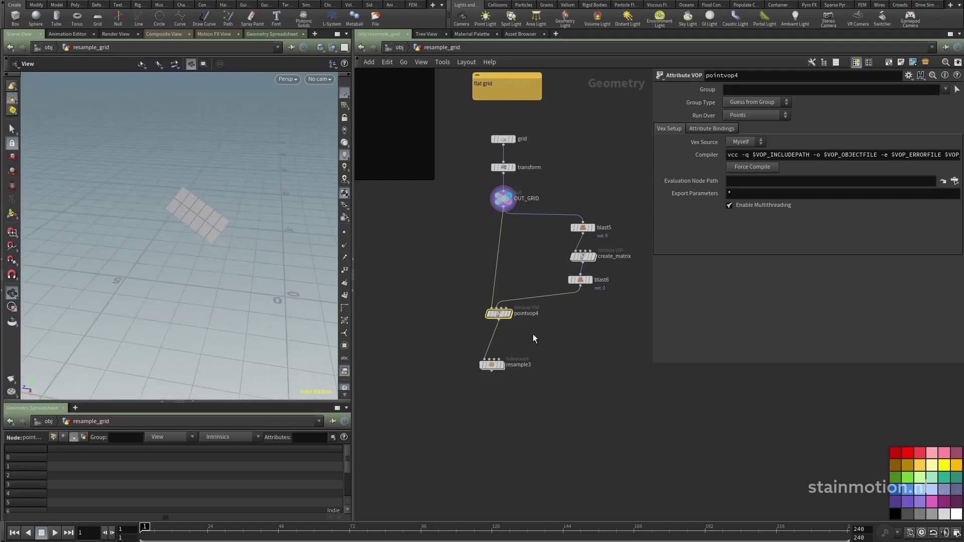
pyautogui.click(507, 314)
pyautogui.moveTo(274, 315)
pyautogui.mouseDown()
pyautogui.moveTo(252, 292)
pyautogui.moveTo(315, 295)
pyautogui.moveTo(185, 281)
pyautogui.moveTo(280, 297)
pyautogui.mouseUp()
pyautogui.moveTo(398, 210); pyautogui.dragTo(405, 206, button='middle')
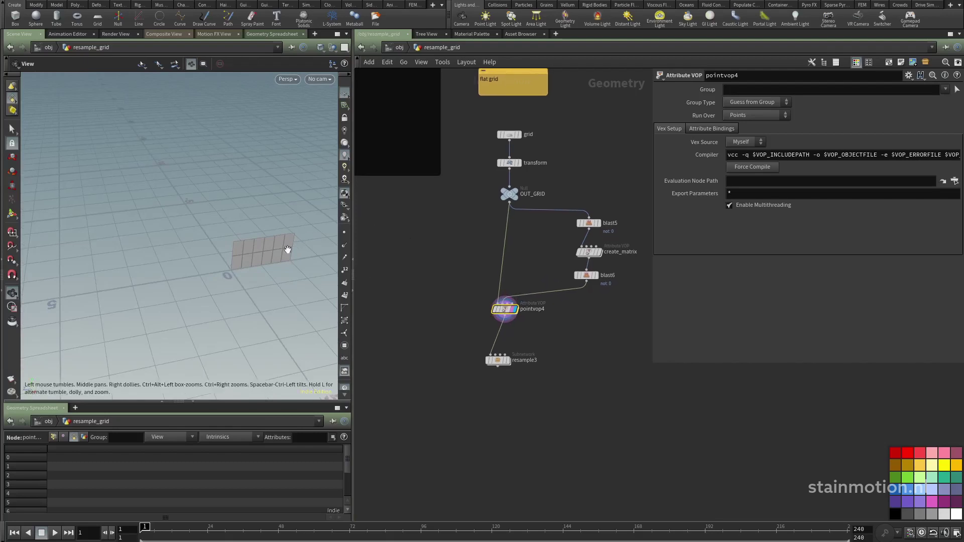
pyautogui.moveTo(281, 269); pyautogui.dragTo(315, 286)
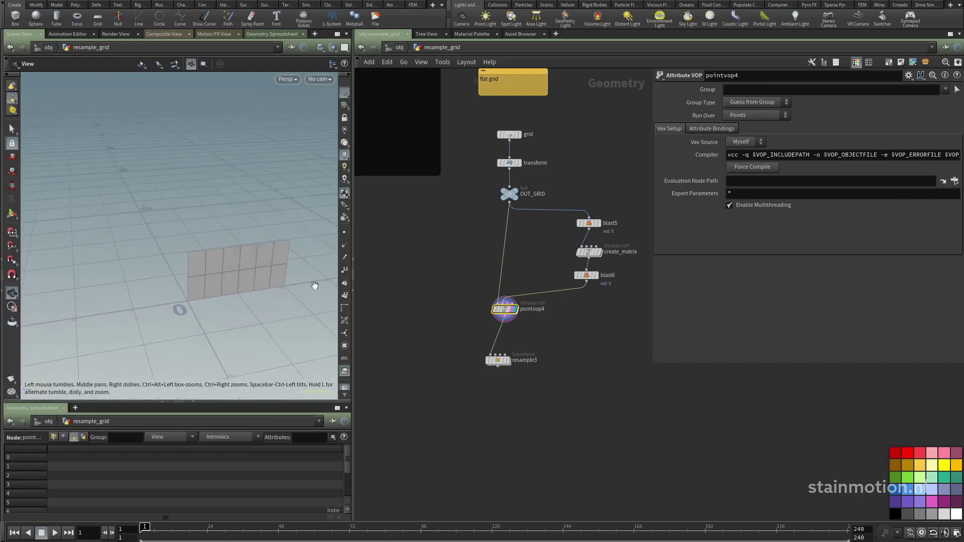
# - Turn on points and point numbers in the viewport and examine the grid's placement at the origin
pyautogui.click(345, 233)
pyautogui.click(344, 270)
pyautogui.moveTo(199, 304); pyautogui.dragTo(221, 289)
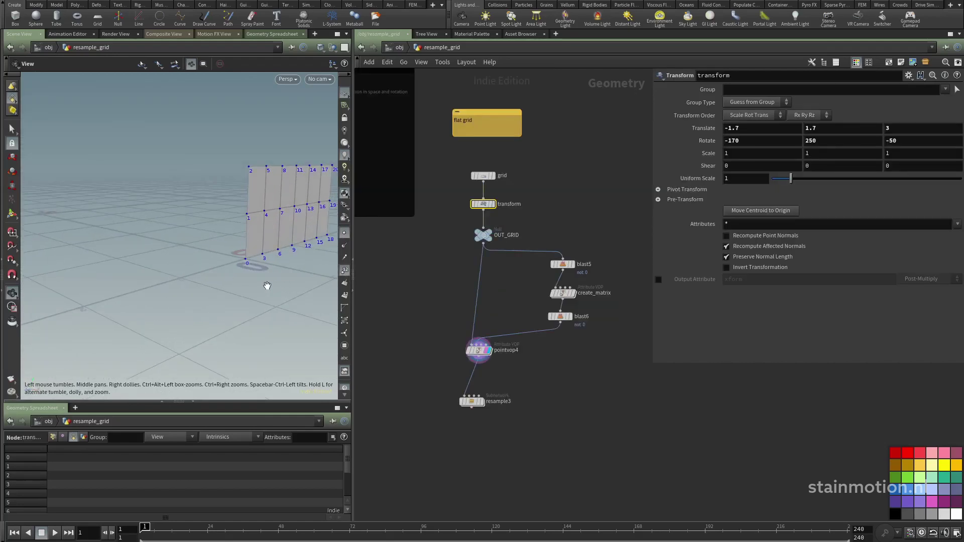
pyautogui.moveTo(268, 286); pyautogui.dragTo(171, 292)
pyautogui.moveTo(254, 289); pyautogui.dragTo(269, 236)
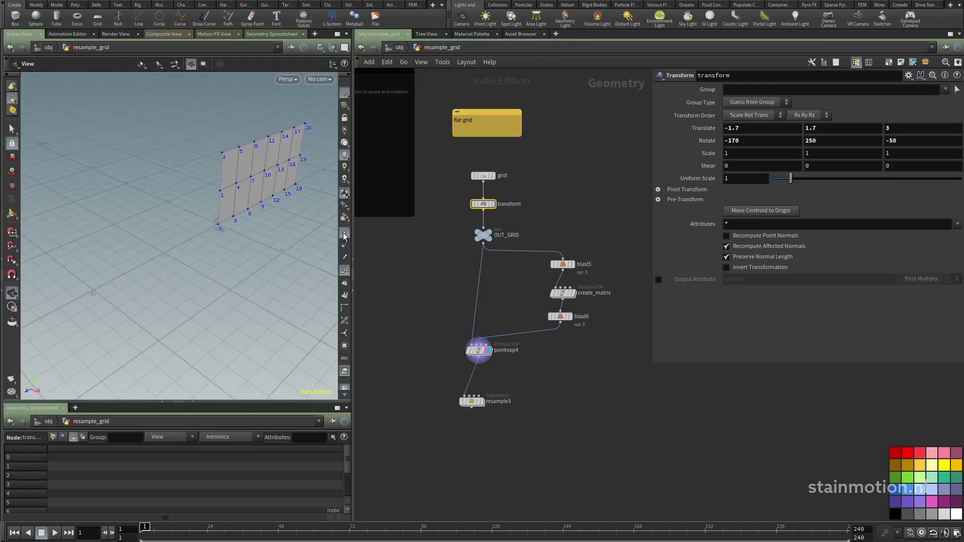
pyautogui.moveTo(264, 196); pyautogui.dragTo(233, 210)
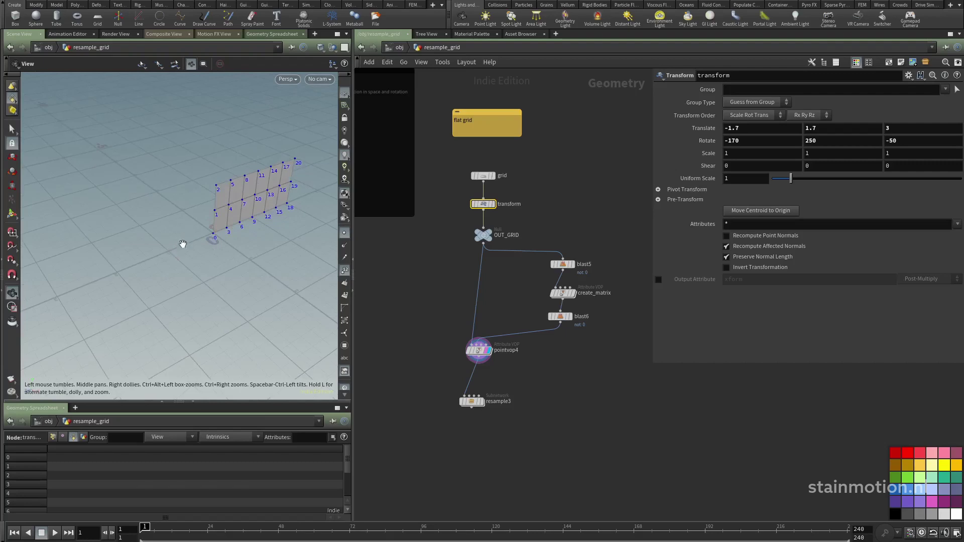
pyautogui.moveTo(409, 265); pyautogui.dragTo(412, 212, button='middle')
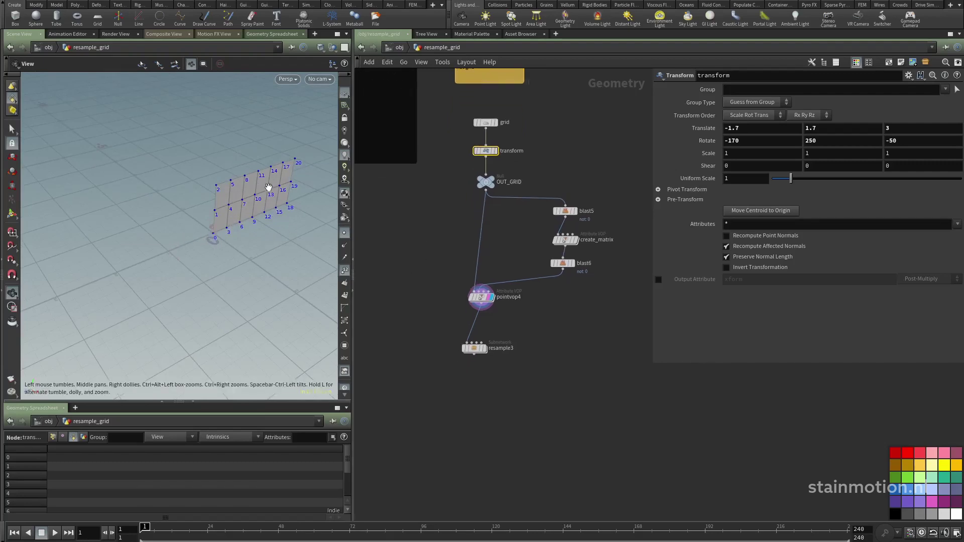
pyautogui.moveTo(264, 219); pyautogui.dragTo(246, 227)
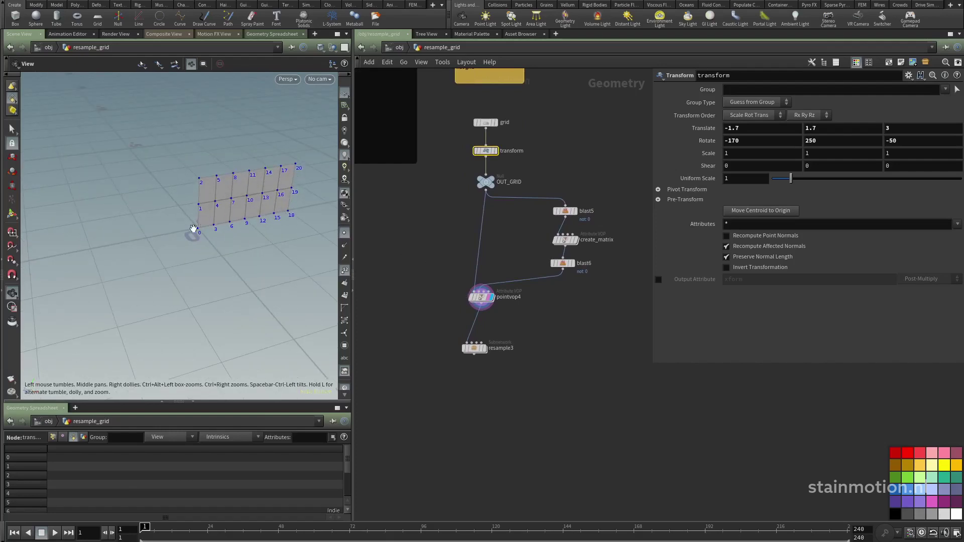
# - Insert a Facet node between pointvop4 and resample3, display it and enable Post-Compute Normals
pyautogui.moveTo(388, 267); pyautogui.dragTo(364, 227, button='middle')
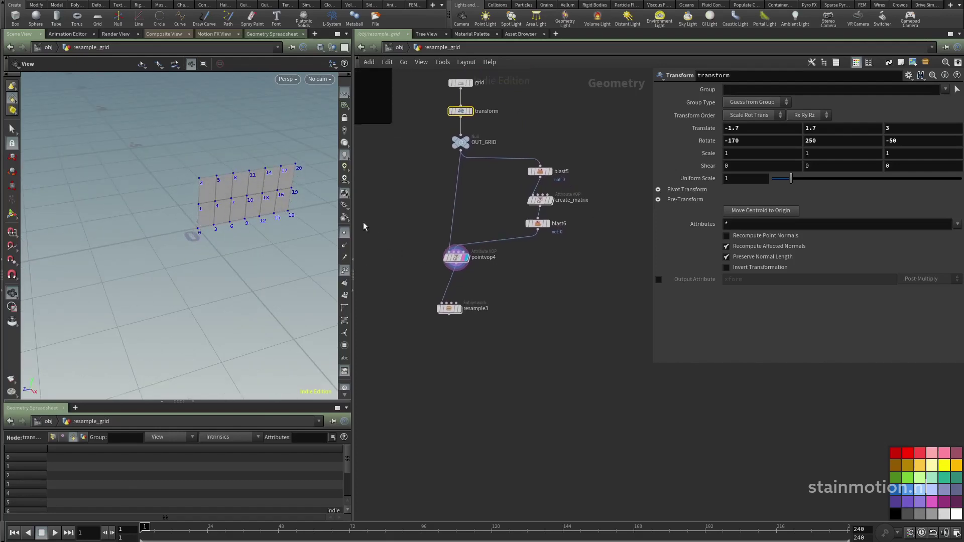
pyautogui.click(455, 259)
pyautogui.press('Tab')
pyautogui.moveTo(508, 260)
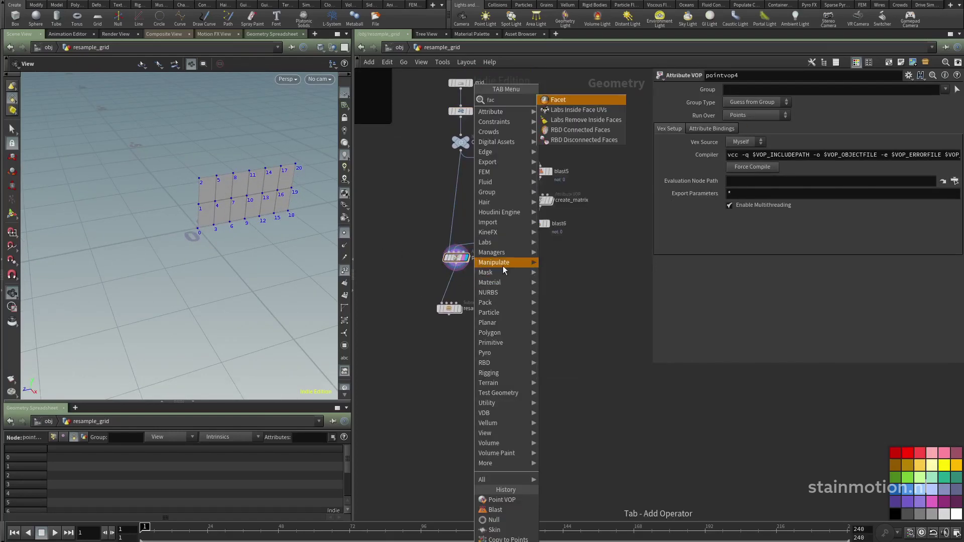
pyautogui.click(565, 100)
pyautogui.click(454, 280)
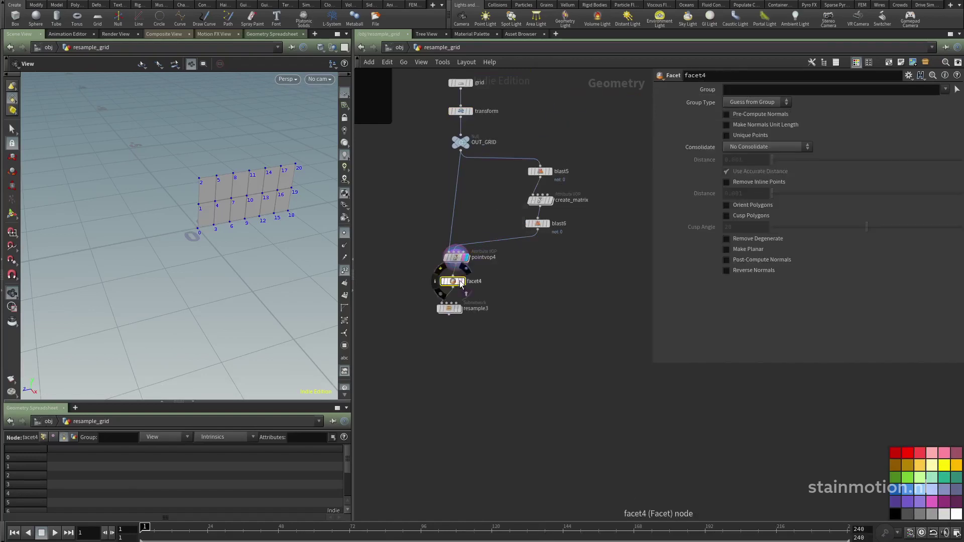
pyautogui.click(747, 262)
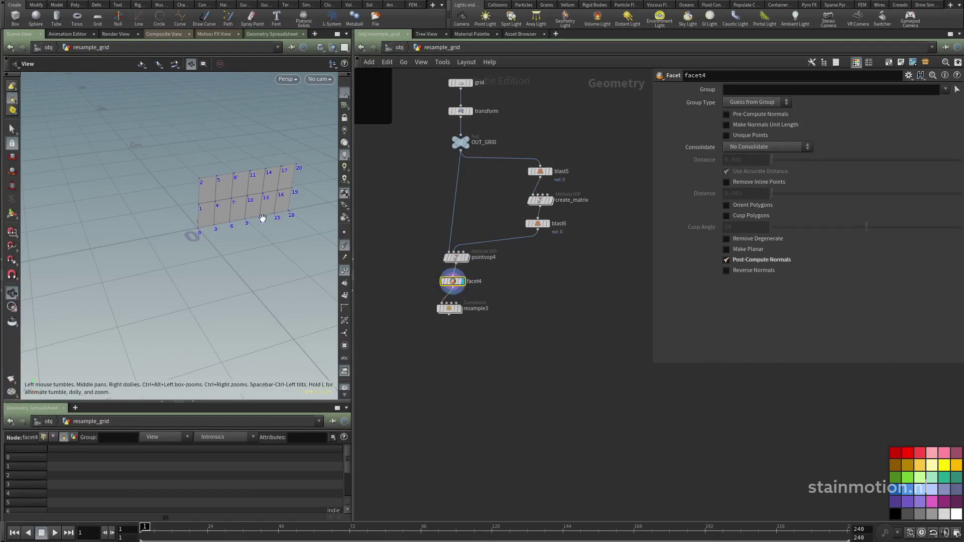
# - Inspect the point normals on the grid up close and switch the viewport to wireframe shading
pyautogui.hotkey('shift', 'w')
pyautogui.hotkey('shift', 'w')
pyautogui.moveTo(235, 208); pyautogui.dragTo(322, 196, button='right')
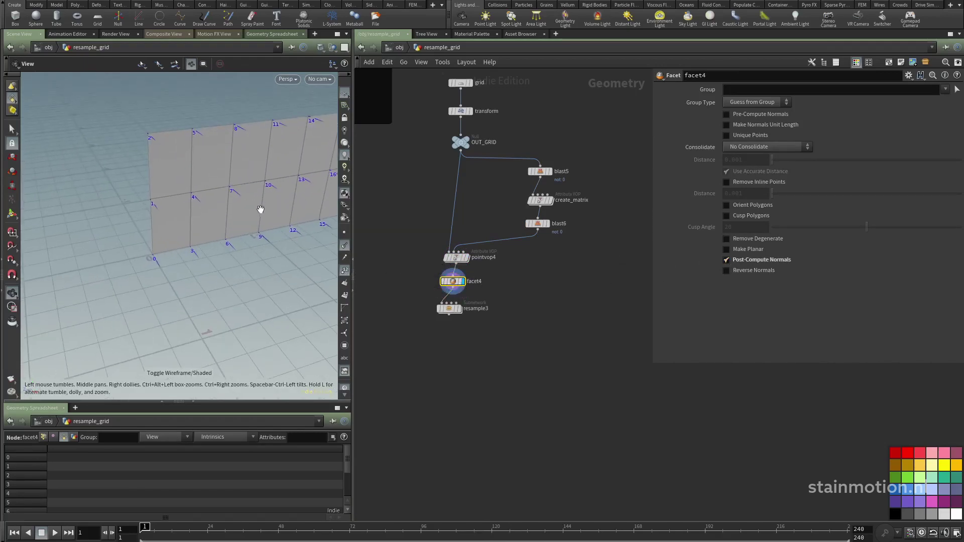
pyautogui.moveTo(261, 209)
pyautogui.mouseDown()
pyautogui.moveTo(304, 203)
pyautogui.moveTo(252, 219)
pyautogui.mouseUp()
pyautogui.moveTo(251, 219); pyautogui.dragTo(222, 271, button='right')
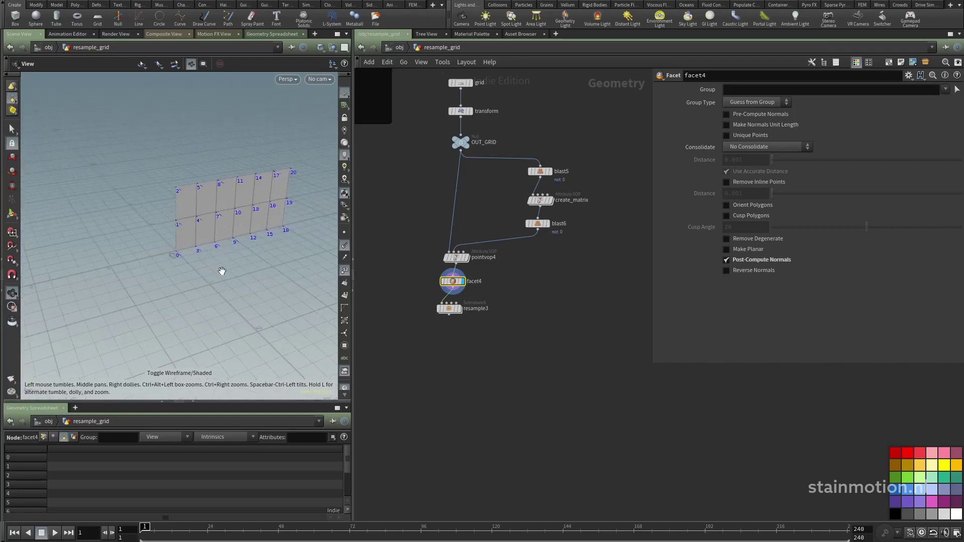
pyautogui.moveTo(222, 271)
pyautogui.mouseDown()
pyautogui.moveTo(251, 241)
pyautogui.moveTo(241, 256)
pyautogui.moveTo(317, 261)
pyautogui.mouseUp()
pyautogui.hotkey('shift', 'w')
# - Make room above resample3 and insert a Point Wrangle node between facet4 and resample3
pyautogui.moveTo(457, 317); pyautogui.dragTo(460, 368)
pyautogui.moveTo(452, 281)
pyautogui.mouseDown()
pyautogui.moveTo(456, 291)
pyautogui.moveTo(455, 280)
pyautogui.mouseUp()
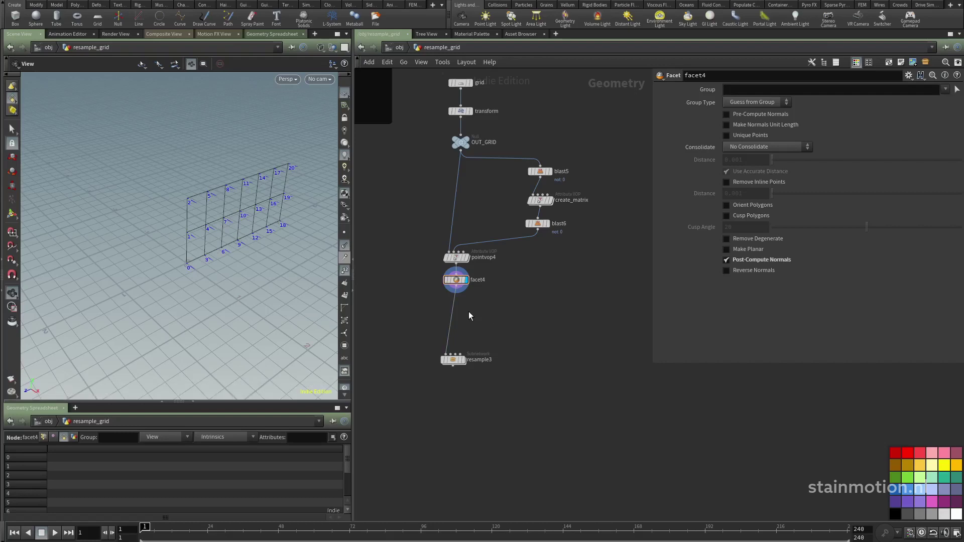
pyautogui.press('Tab')
pyautogui.write('powr')
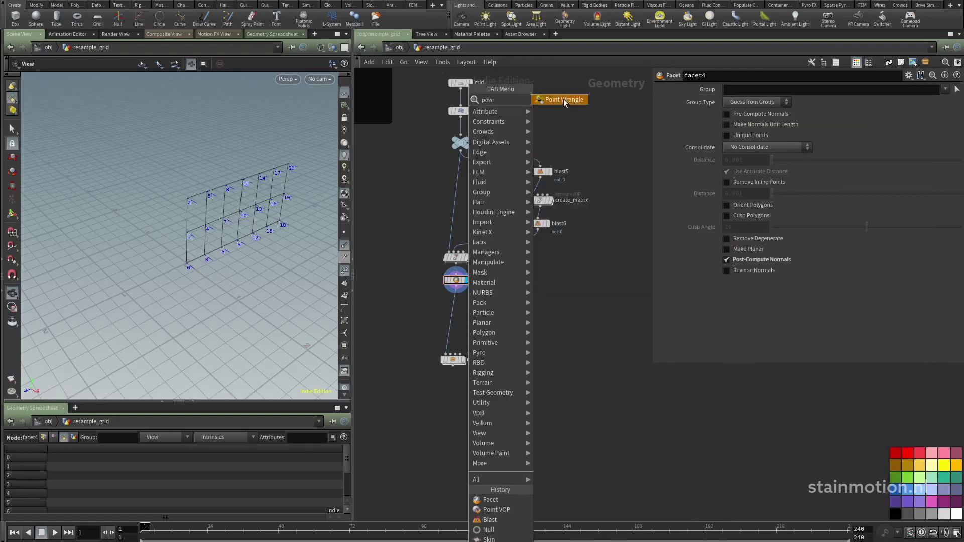
pyautogui.click(565, 100)
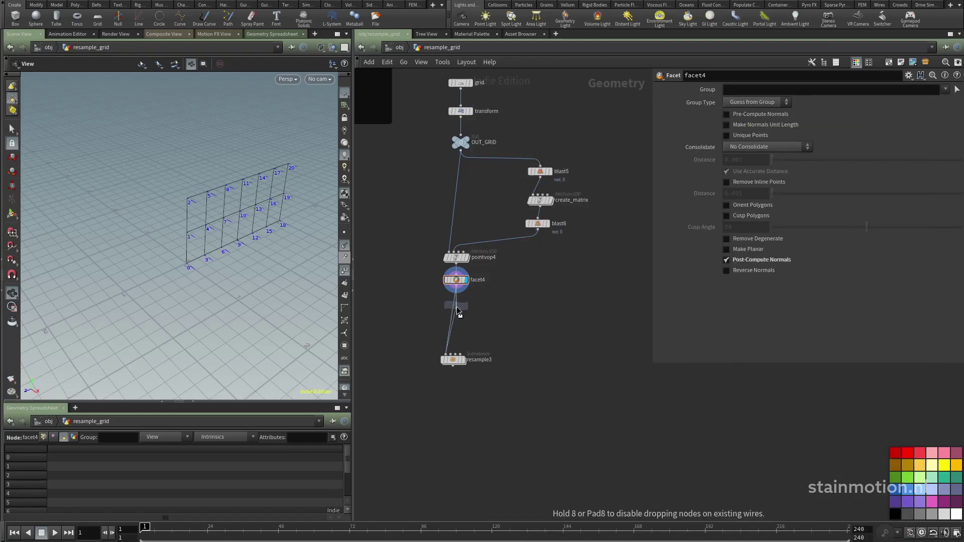
pyautogui.click(454, 307)
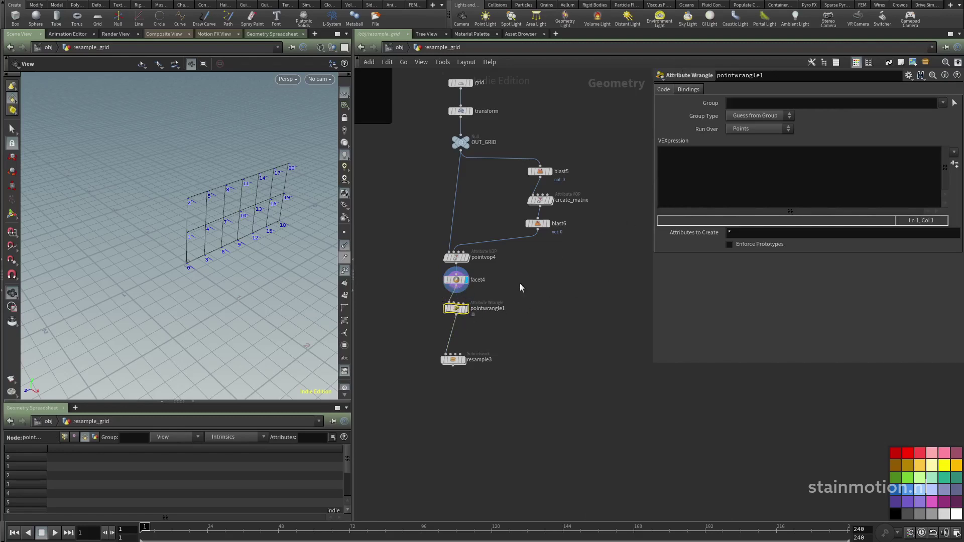
# - Rename the new point wrangle as flatten_ and place it slightly lower beneath facet4
pyautogui.doubleClick(487, 308)
pyautogui.write('fl')
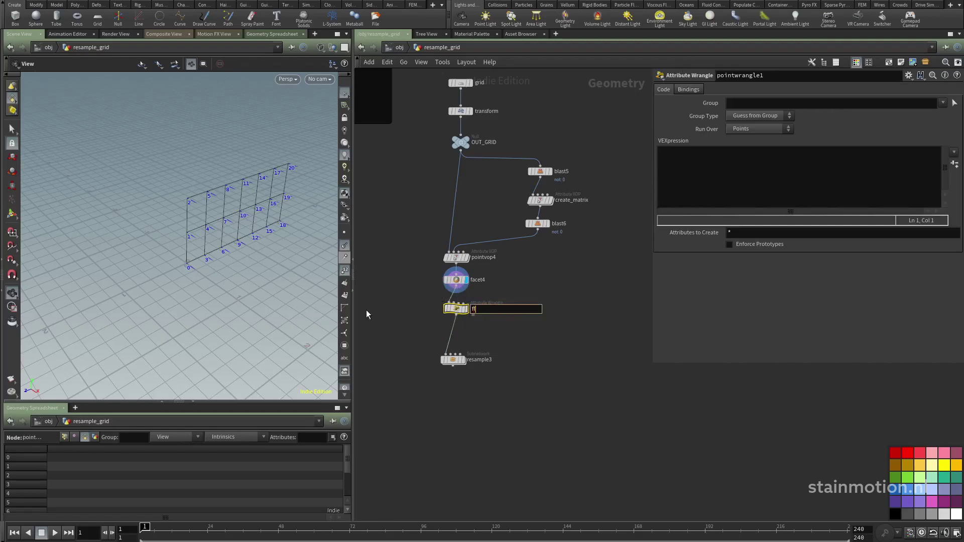
pyautogui.write('atten')
pyautogui.click(474, 332)
pyautogui.click(485, 312)
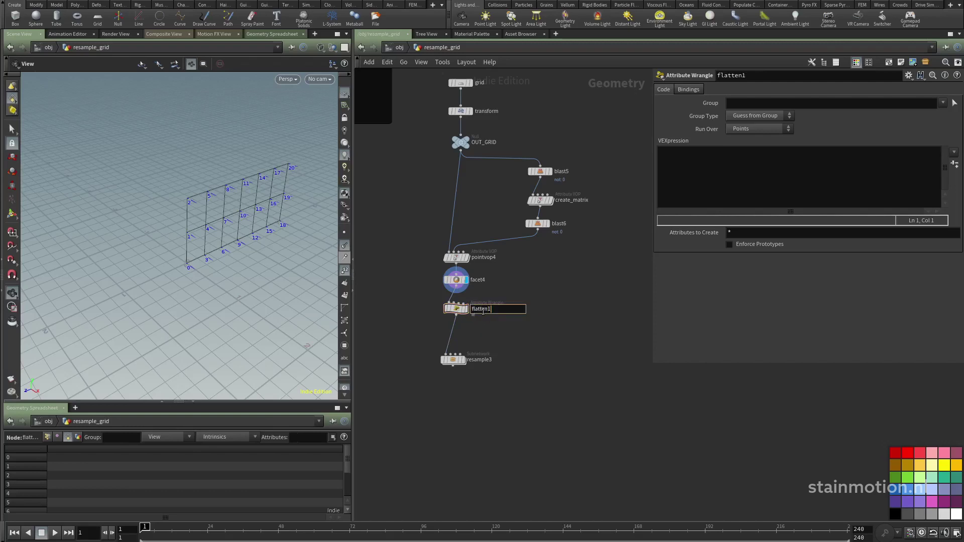
pyautogui.write('2')
pyautogui.press('Return')
pyautogui.click(484, 309)
pyautogui.hotkey('shift', 'Left')
pyautogui.hotkey('shift', 'Left')
pyautogui.press('Right')
pyautogui.press('Delete')
pyautogui.write('_')
pyautogui.press('Return')
pyautogui.moveTo(451, 310); pyautogui.dragTo(450, 315)
# - Declare two vectors in the flatten_ VEX code: vector a = @N; and vector b = {0,1,0};
pyautogui.click(688, 190)
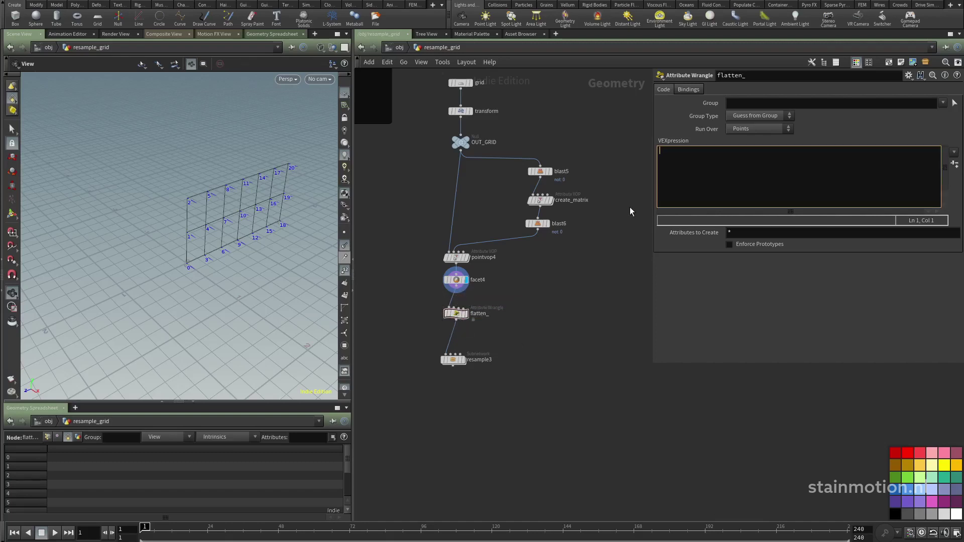
pyautogui.write('vector a = @N;')
pyautogui.press('Return')
pyautogui.write('ctor b = {}')
pyautogui.press('Left')
pyautogui.write('0,1,0};')
pyautogui.press('Return')
pyautogui.press('Return')
# - Add a rotation matrix line to the flatten_ code: matrix3 m = dihedral(a,b);
pyautogui.write('matr')
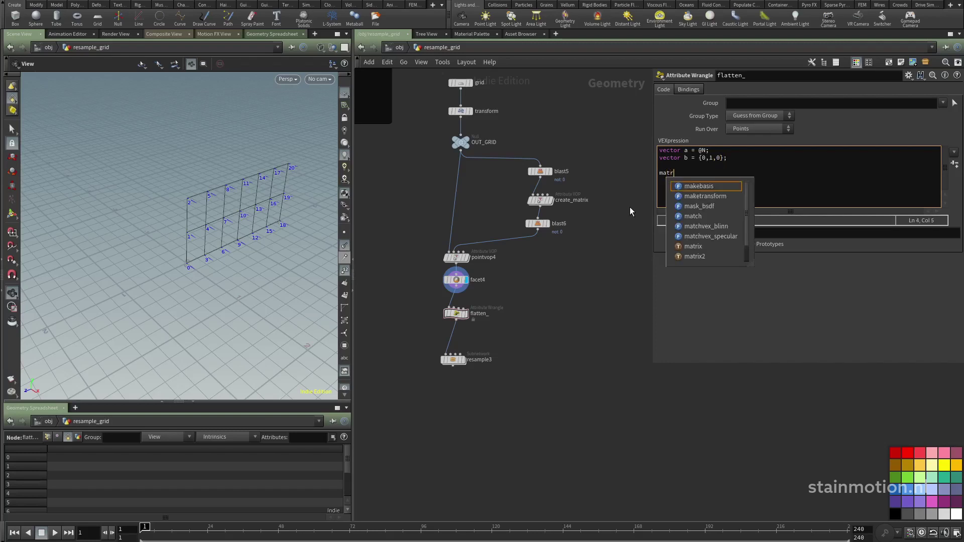
pyautogui.write('ix3 m ')
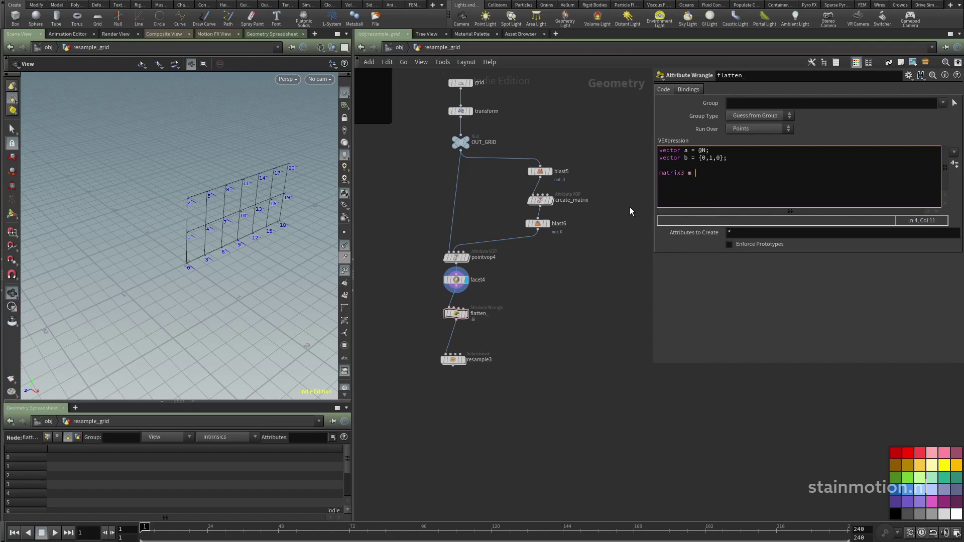
pyautogui.write('= dihe')
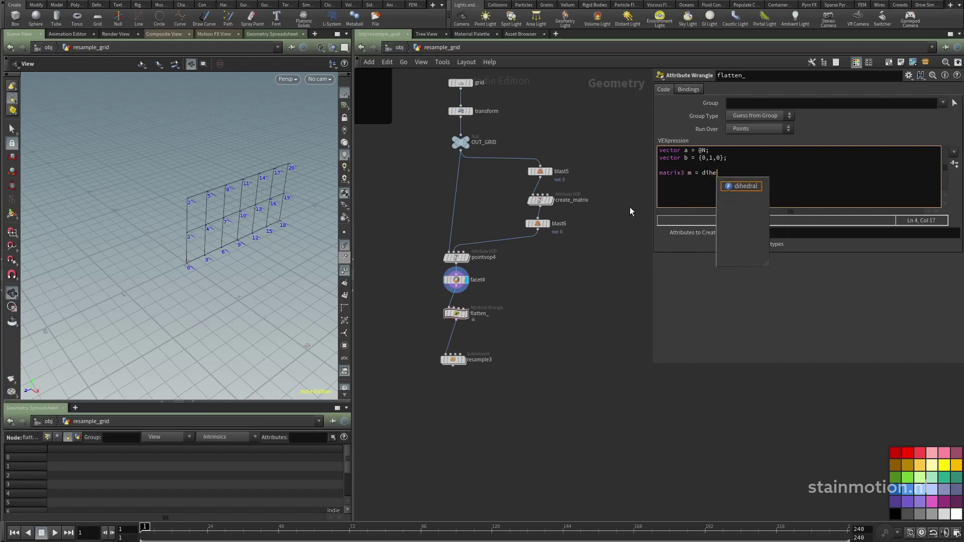
pyautogui.press('Tab')
pyautogui.write('()')
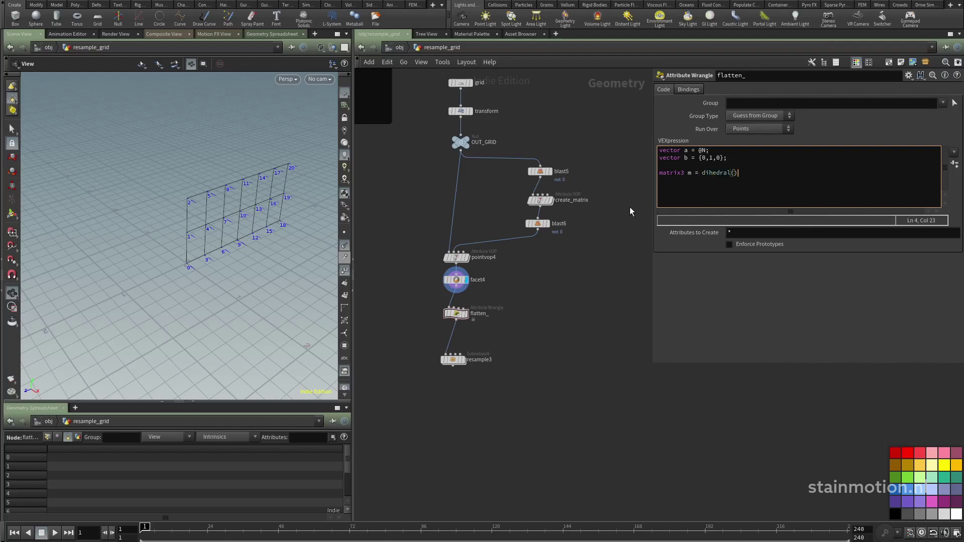
pyautogui.press('Left')
pyautogui.write('a,b')
pyautogui.press('Right')
pyautogui.write(';')
# - Apply the matrix to the point positions with @P *= m; and display flatten_ to inspect the grid's orientation
pyautogui.press('Return')
pyautogui.press('Return')
pyautogui.write('@P *= m;')
pyautogui.click(468, 314)
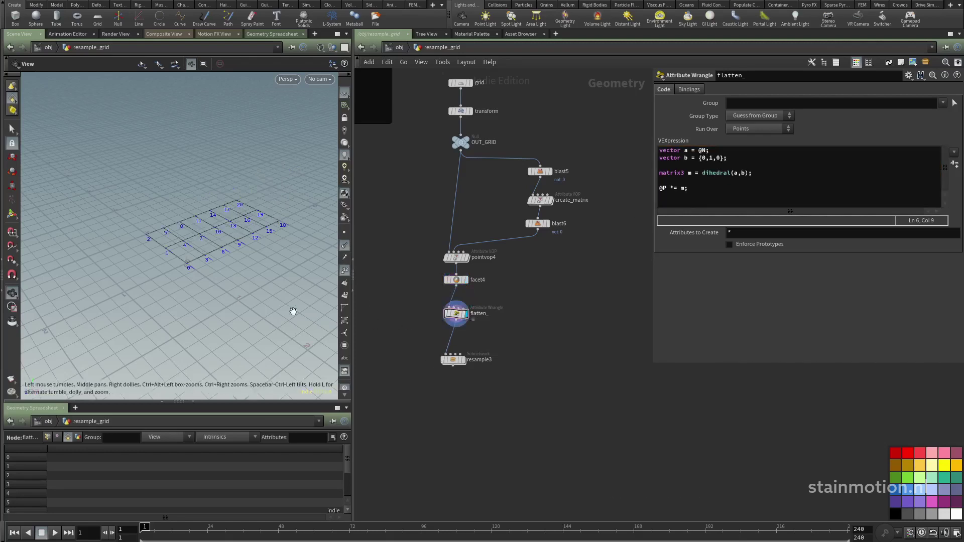
pyautogui.moveTo(229, 277); pyautogui.dragTo(215, 243)
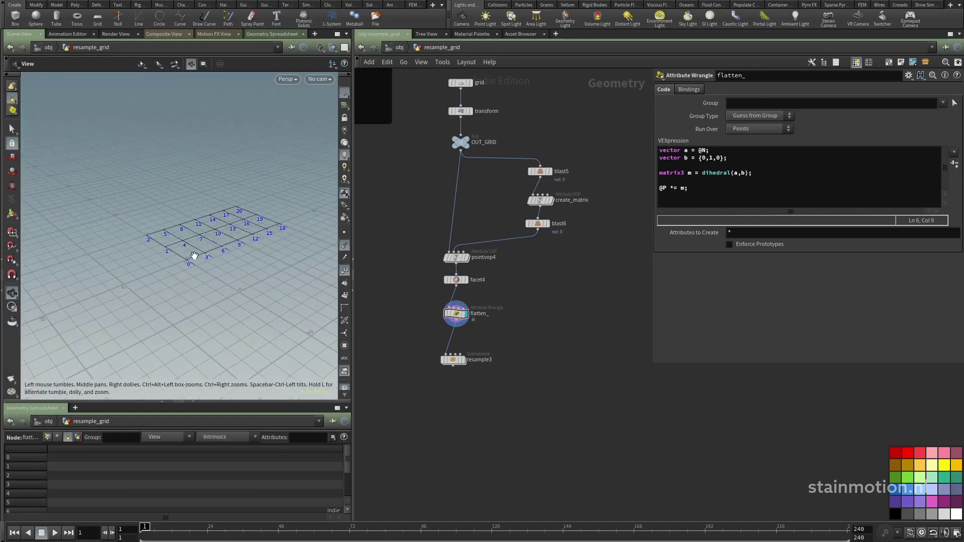
pyautogui.moveTo(698, 151); pyautogui.dragTo(663, 166)
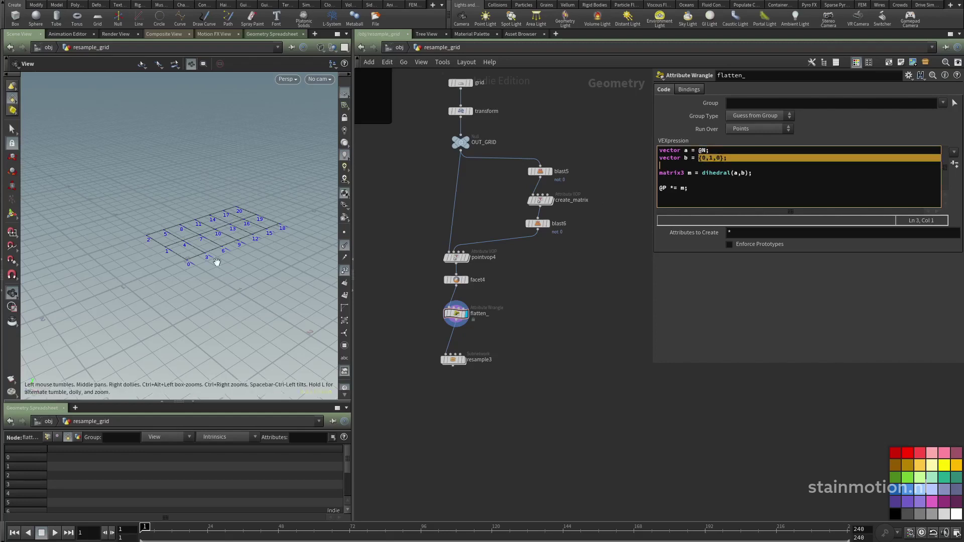
pyautogui.moveTo(210, 259); pyautogui.dragTo(210, 273)
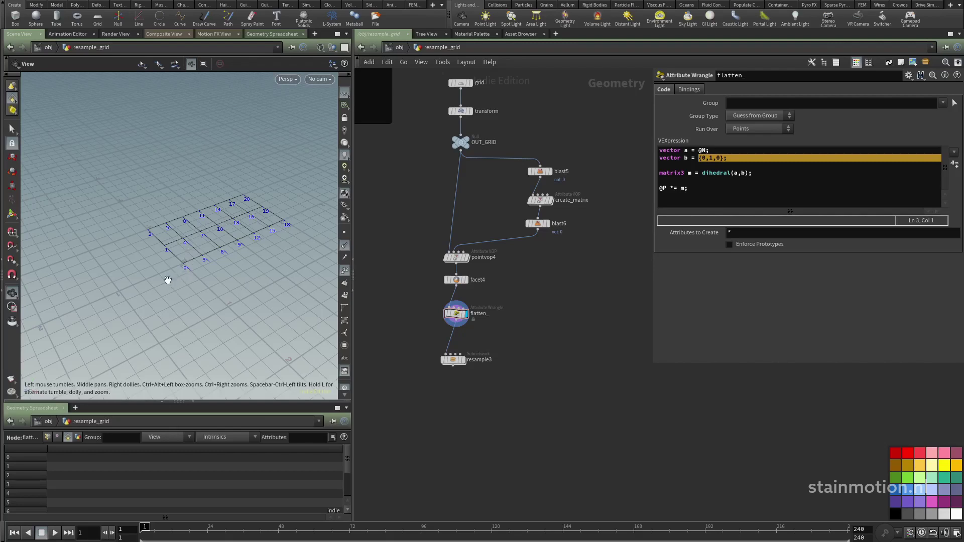
pyautogui.moveTo(166, 279); pyautogui.dragTo(203, 279, button='middle')
pyautogui.moveTo(205, 262); pyautogui.dragTo(192, 291)
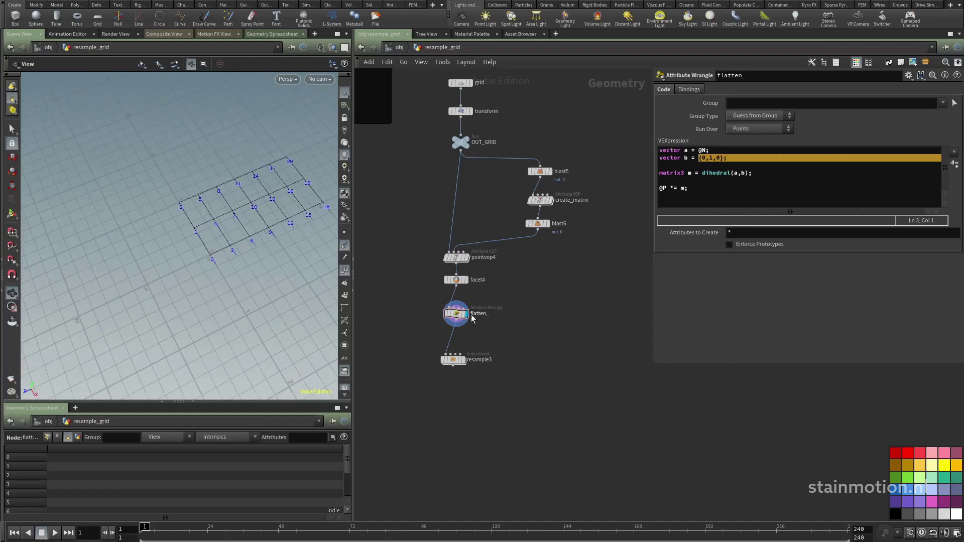
# - Branch an Extract Centroid node off the facet4 output, set it beside the main chain and display it
pyautogui.moveTo(500, 300); pyautogui.dragTo(465, 267, button='middle')
pyautogui.moveTo(425, 286); pyautogui.dragTo(424, 296)
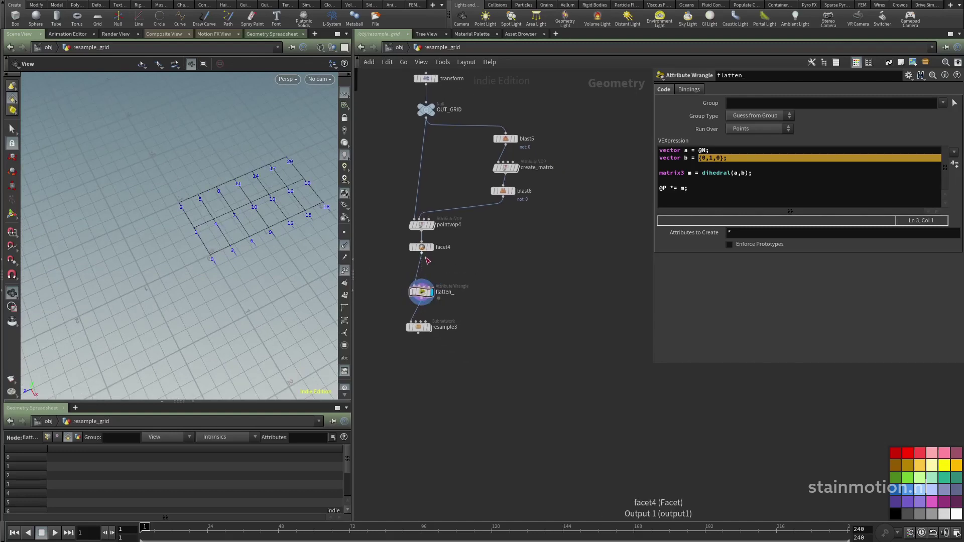
pyautogui.moveTo(422, 253); pyautogui.dragTo(521, 256)
pyautogui.press('Tab')
pyautogui.write('extr')
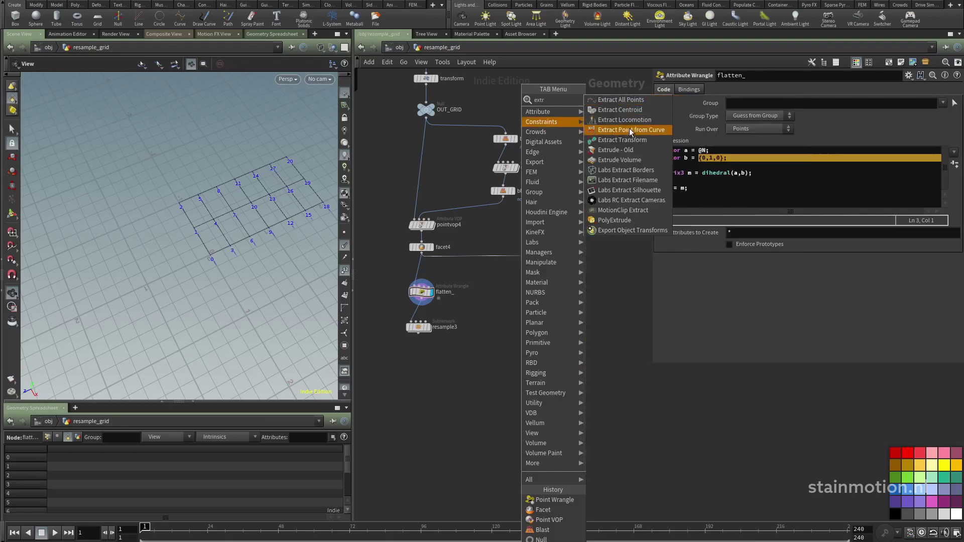
pyautogui.click(603, 109)
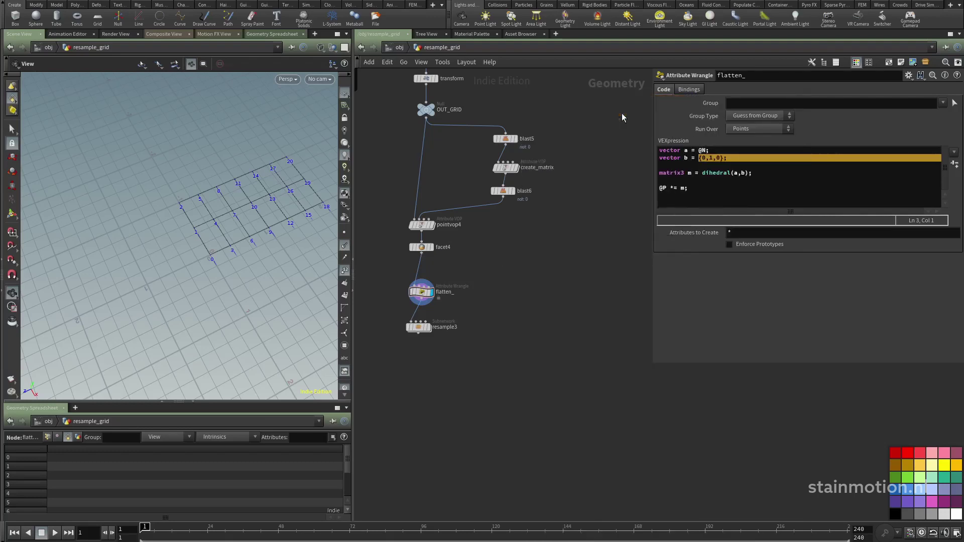
pyautogui.click(534, 270)
pyautogui.click(545, 270)
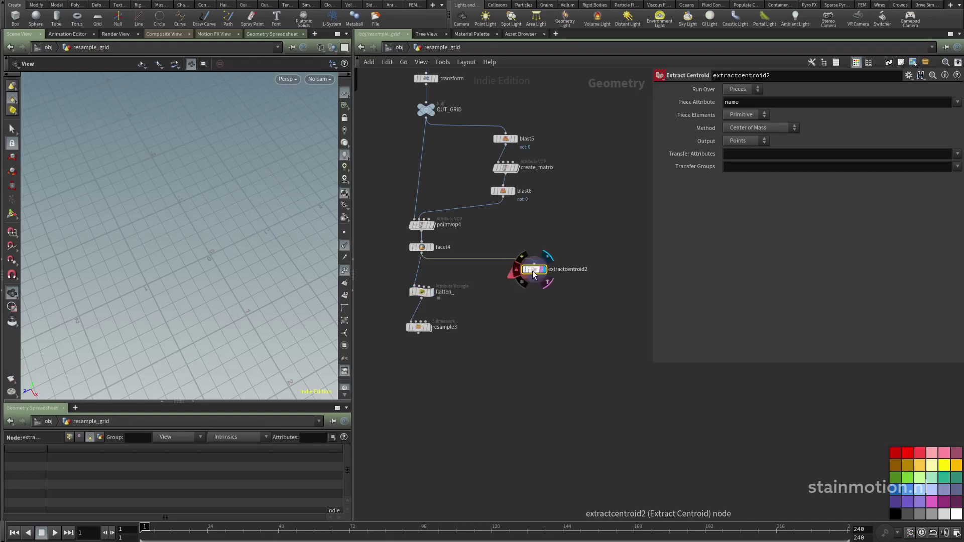
pyautogui.moveTo(533, 274); pyautogui.dragTo(560, 277)
# - Insert a Name node between facet4 and the Extract Centroid node and set its name value to grid
pyautogui.press('Tab')
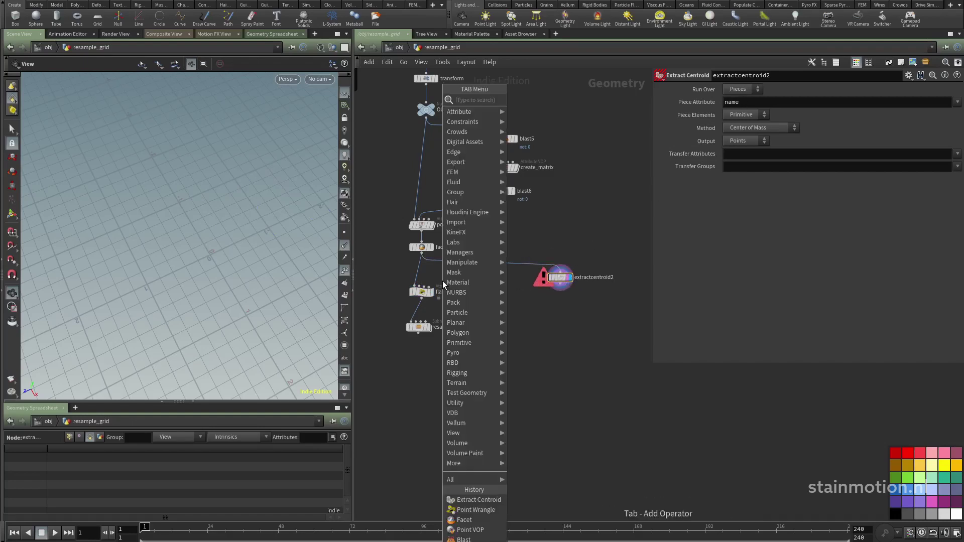
pyautogui.write('name')
pyautogui.click(532, 100)
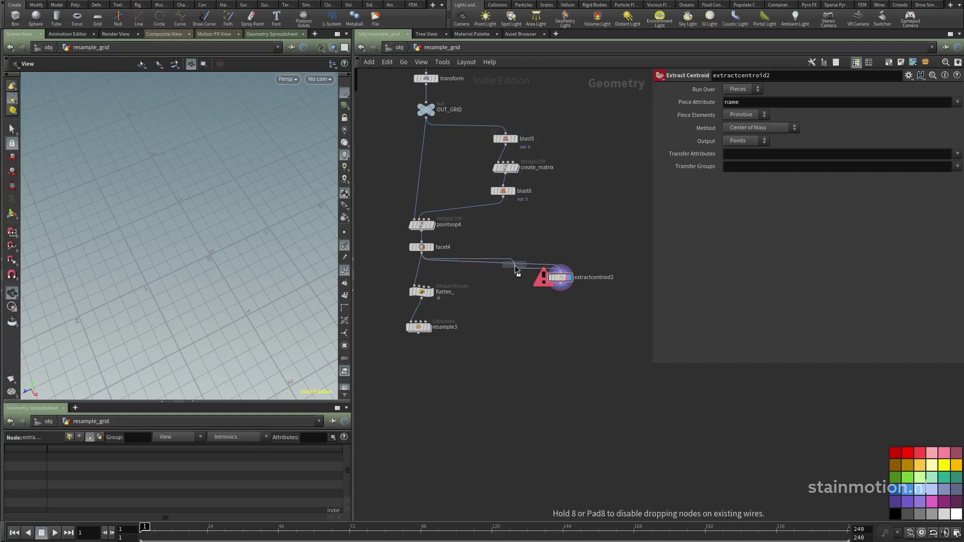
pyautogui.click(517, 266)
pyautogui.click(762, 166)
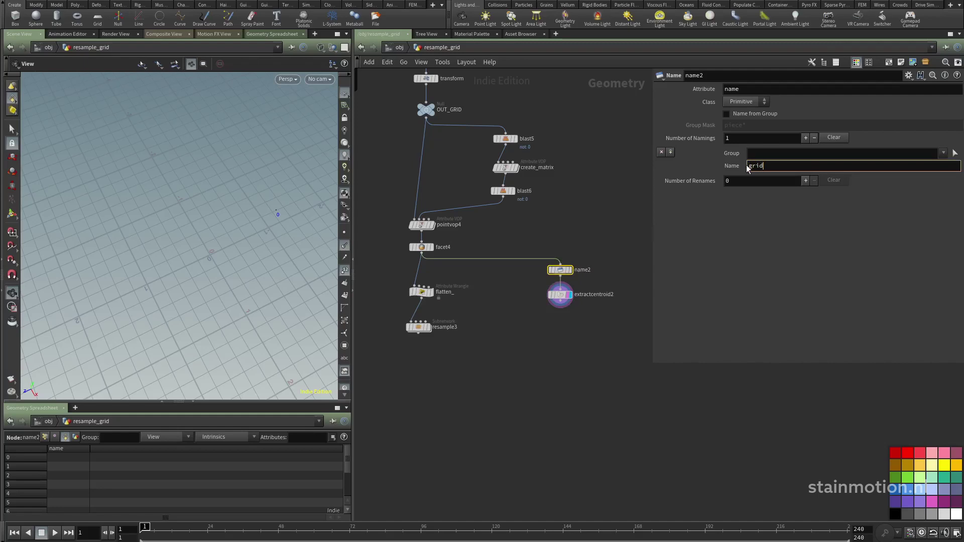
pyautogui.press('Return')
# - Move flatten_ and resample3 further down and connect the extractcentroid2 output to the second input of flatten_
pyautogui.moveTo(386, 287); pyautogui.dragTo(453, 359)
pyautogui.moveTo(426, 295); pyautogui.dragTo(430, 358)
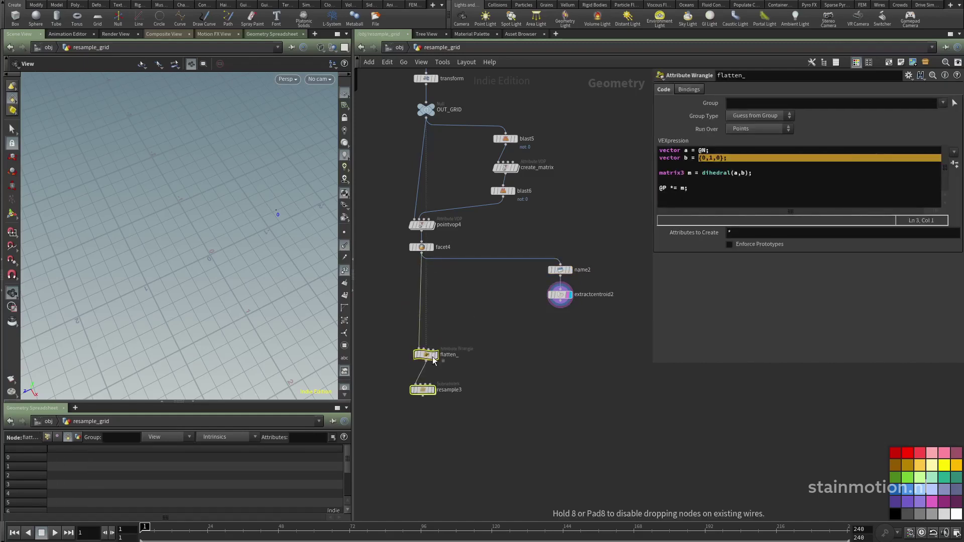
pyautogui.click(563, 301)
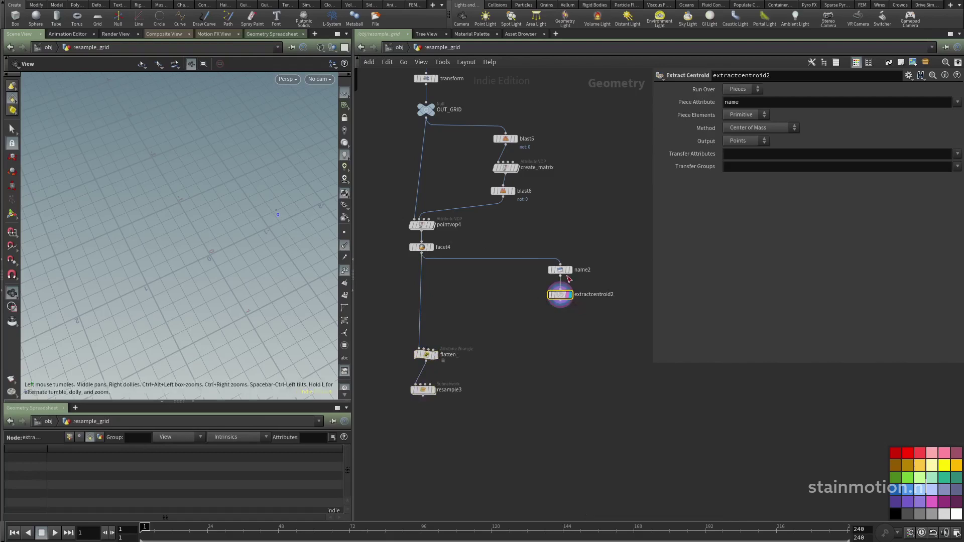
pyautogui.click(568, 270)
pyautogui.moveTo(273, 244); pyautogui.dragTo(265, 209)
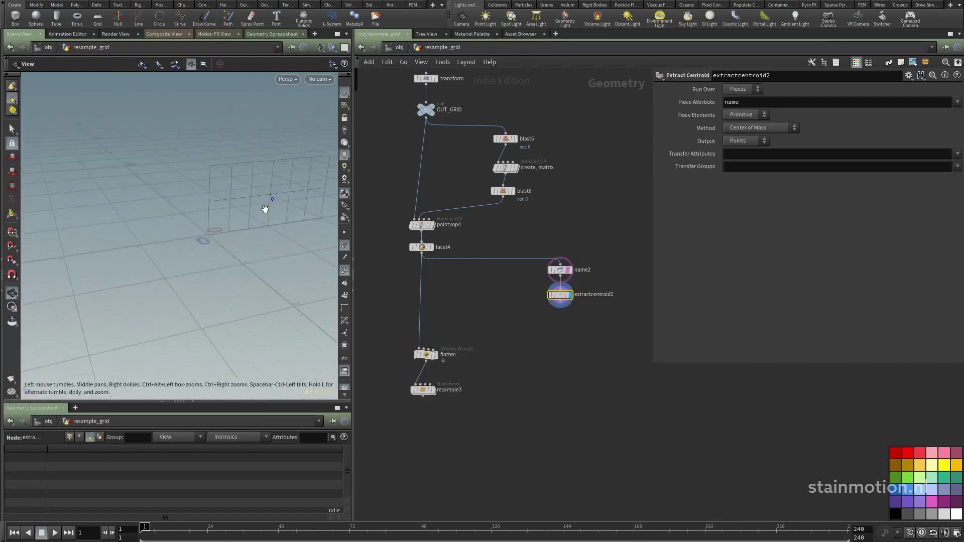
pyautogui.moveTo(561, 304); pyautogui.dragTo(426, 353)
pyautogui.click(425, 353)
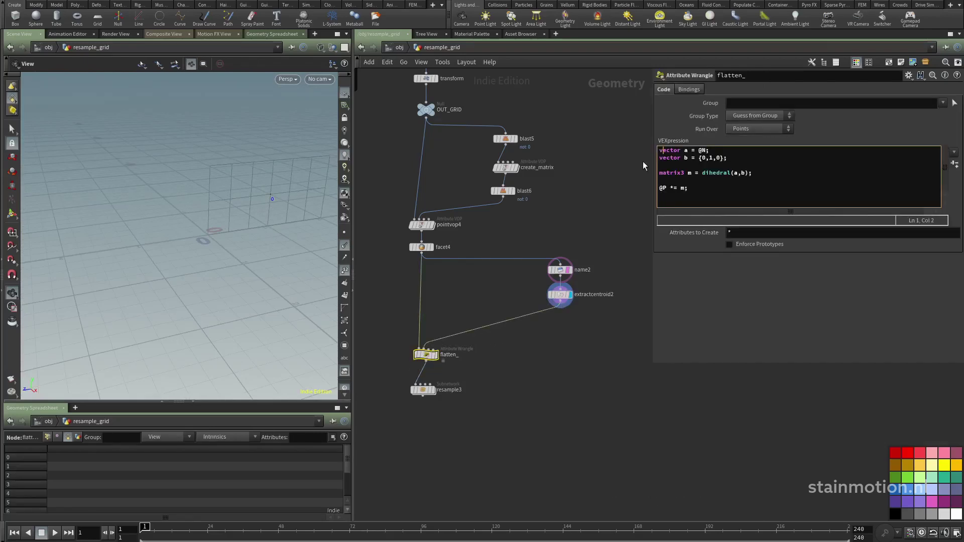
# - Add a first line to the flatten_ code that reads the centroid position: vector t_pos = point(1,"P",0);
pyautogui.press('Home')
pyautogui.press('Return')
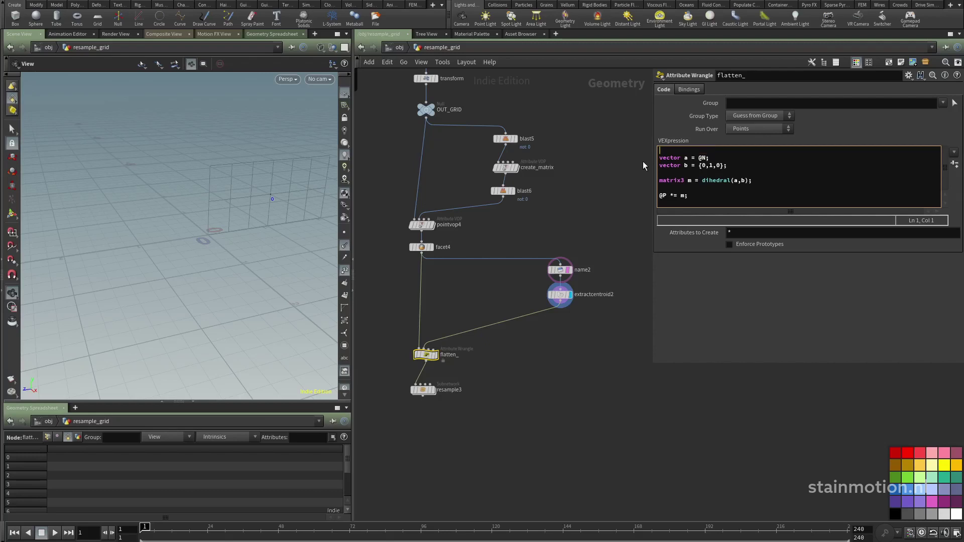
pyautogui.write('vect')
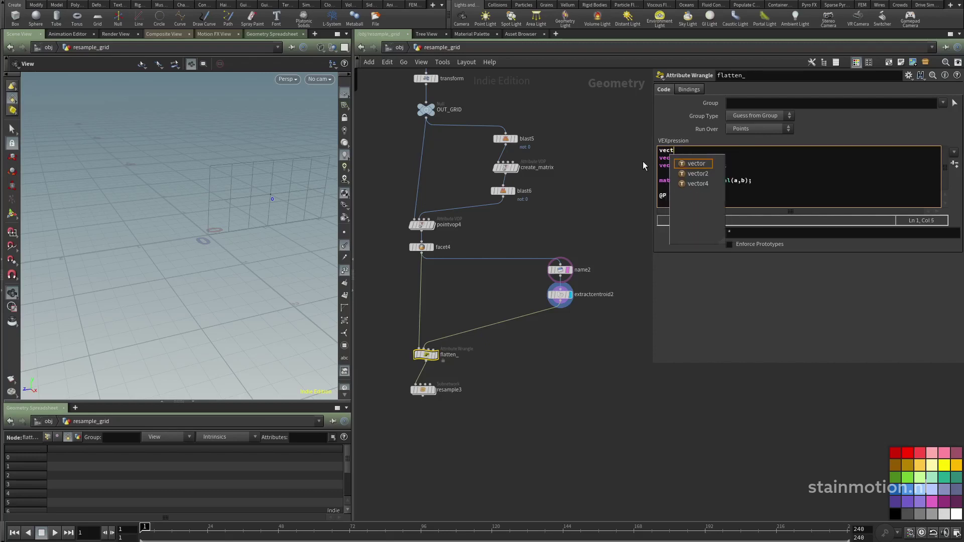
pyautogui.write('or t_pos')
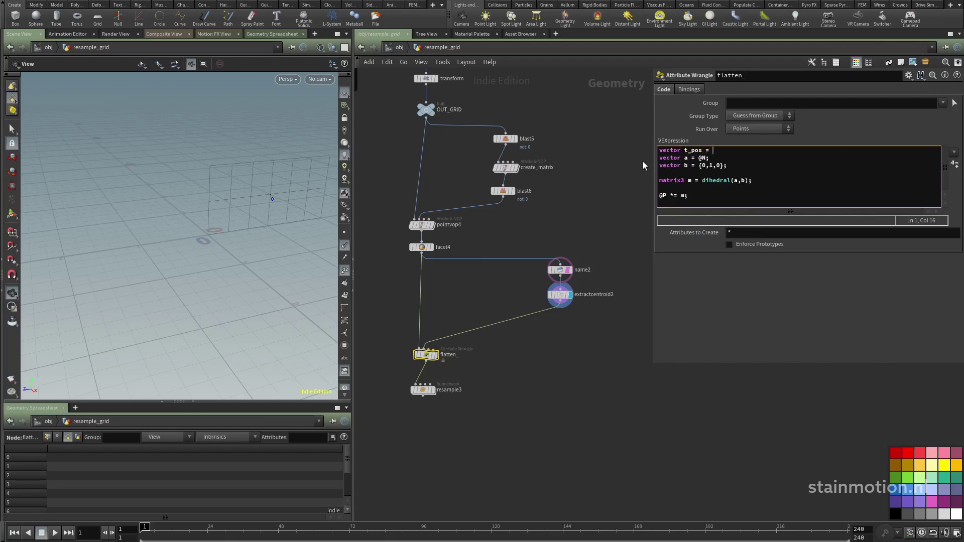
pyautogui.write(' = point')
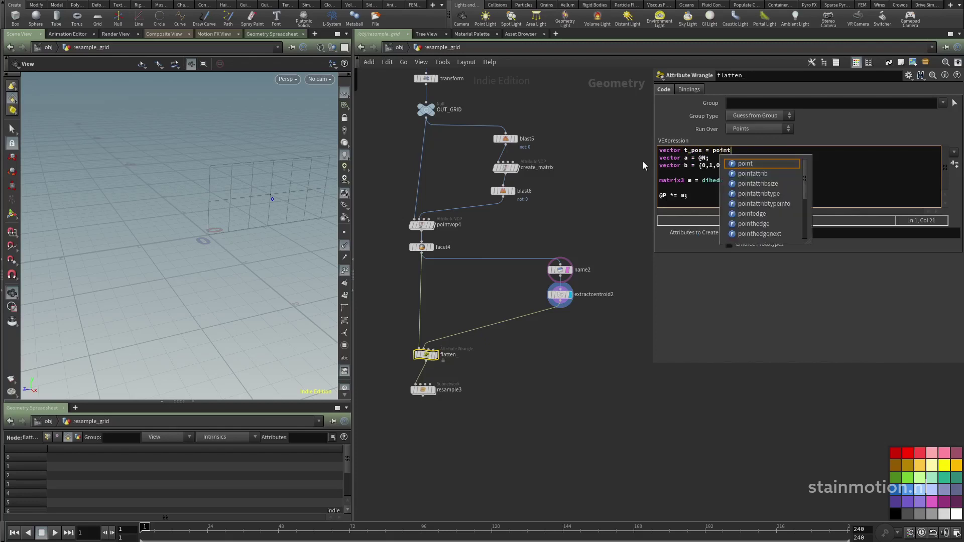
pyautogui.write('(1);')
pyautogui.press('Left')
pyautogui.press('Left')
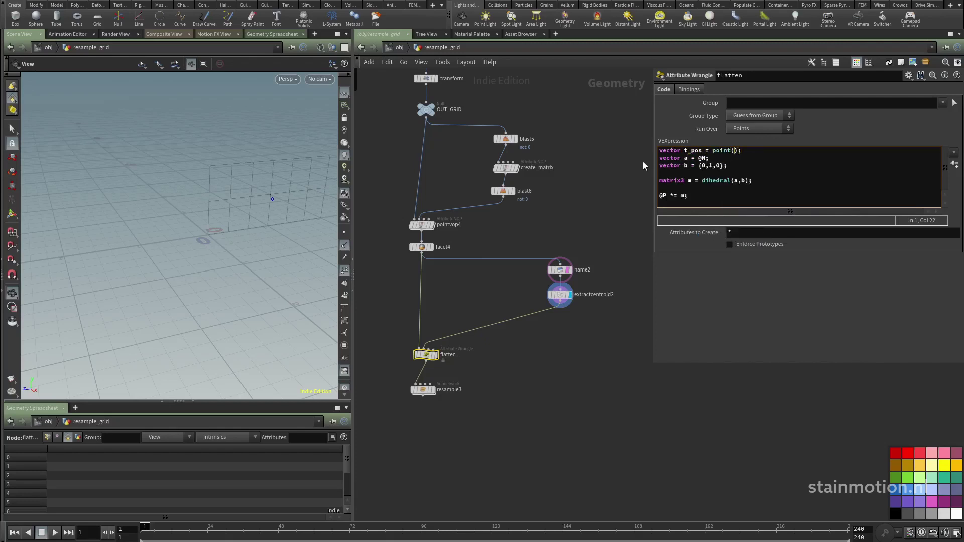
pyautogui.write('1,"P",0')
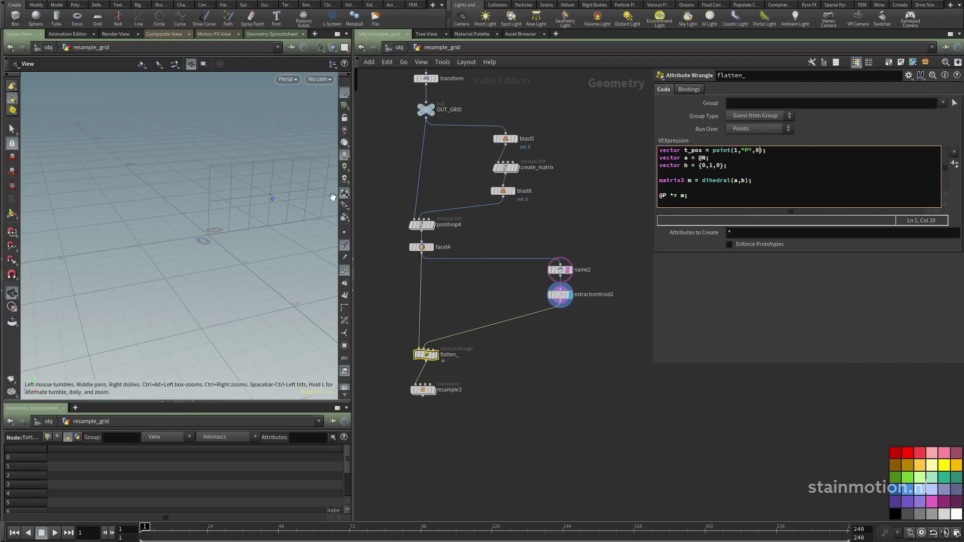
# - Insert @P -= t_pos; before the matrix multiplication in the flatten_ code and display flatten_ to inspect the centred grid
pyautogui.click(660, 189)
pyautogui.write('@P -= t')
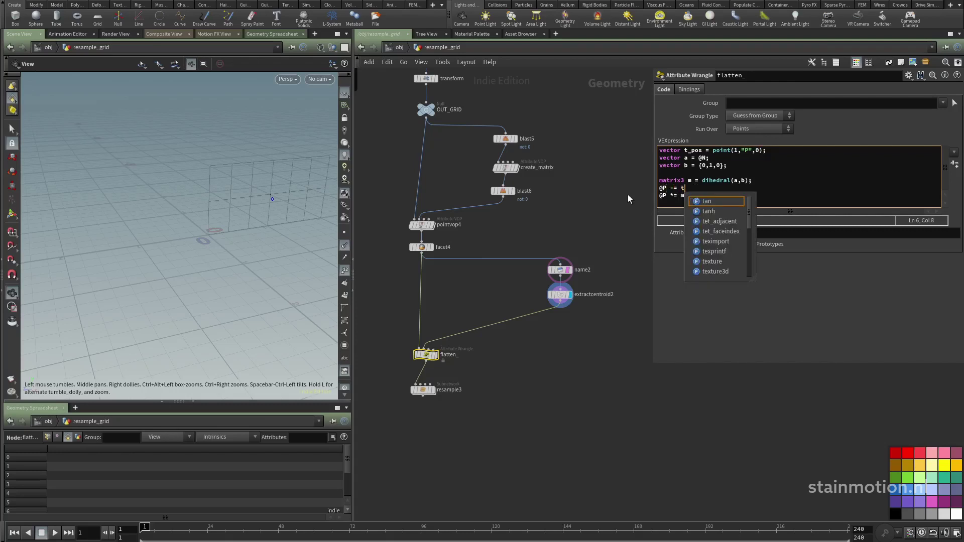
pyautogui.write('_pos;')
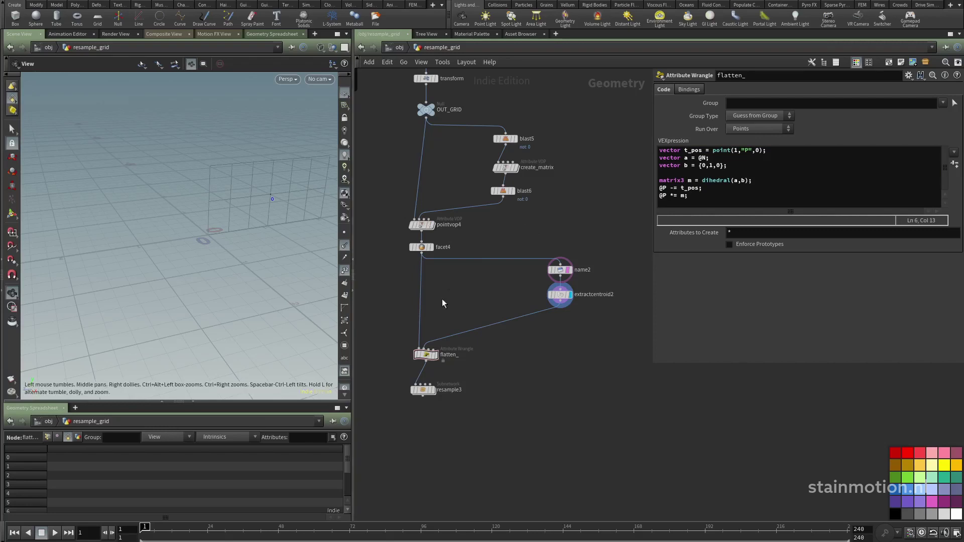
pyautogui.click(436, 354)
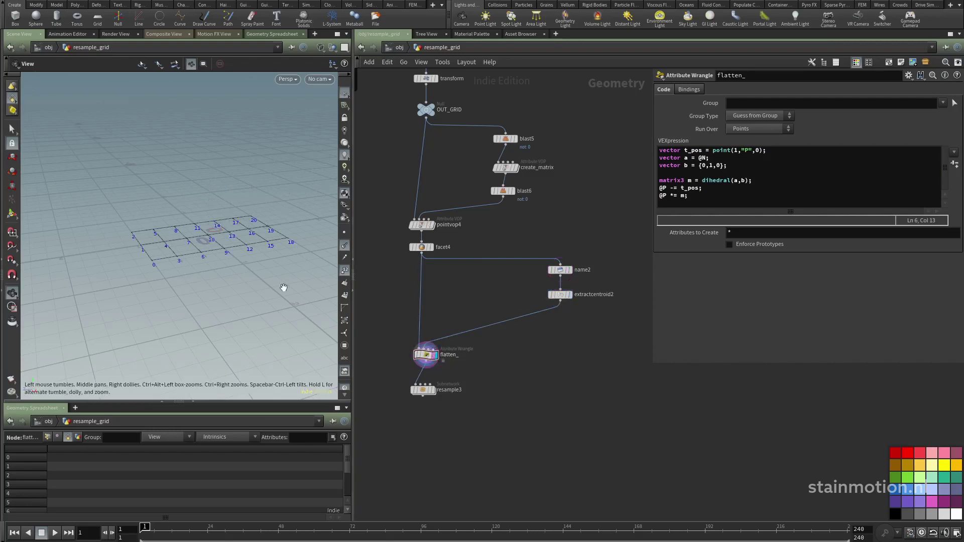
pyautogui.moveTo(246, 305); pyautogui.dragTo(269, 241)
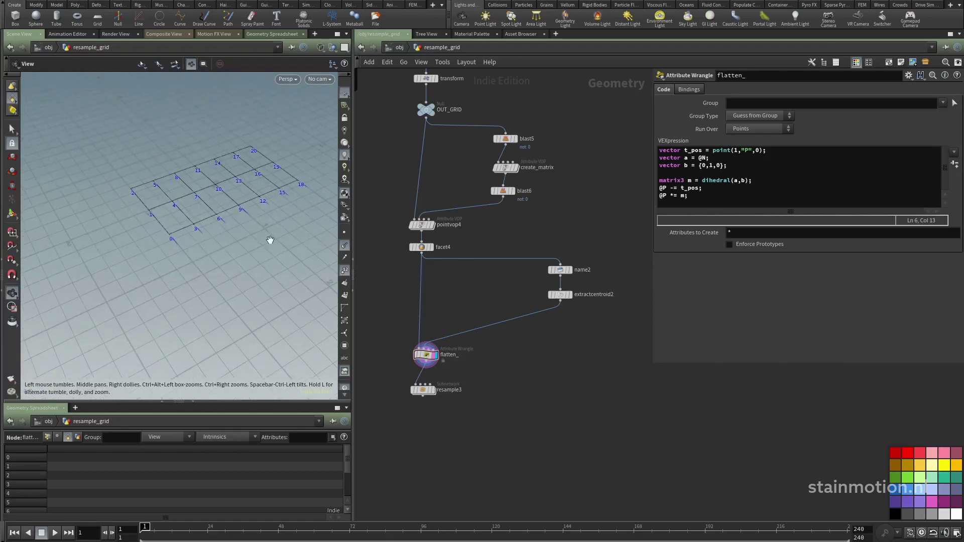
# - Compare the flatten_ and resample3 results in the viewport, leaving resample3 displayed with point numbers and normals hidden
pyautogui.click(433, 390)
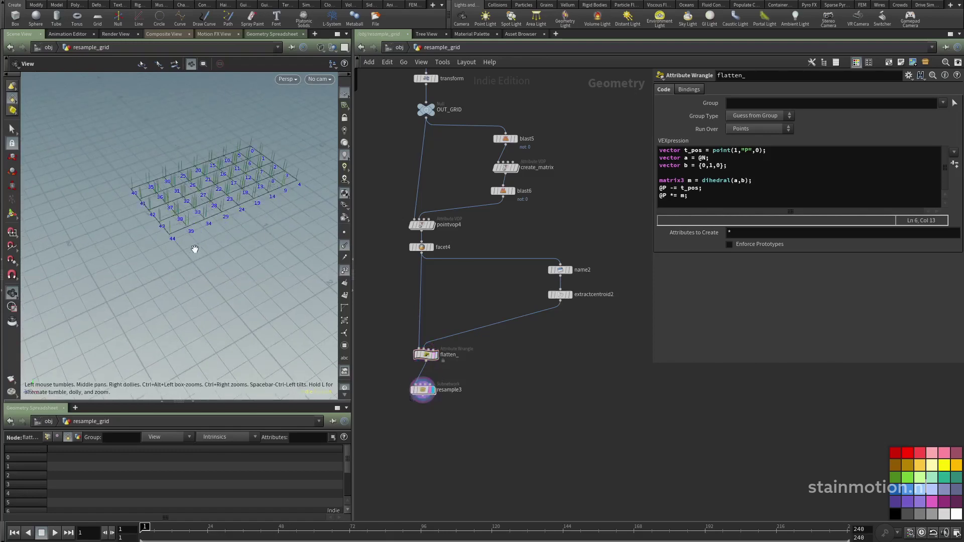
pyautogui.click(436, 349)
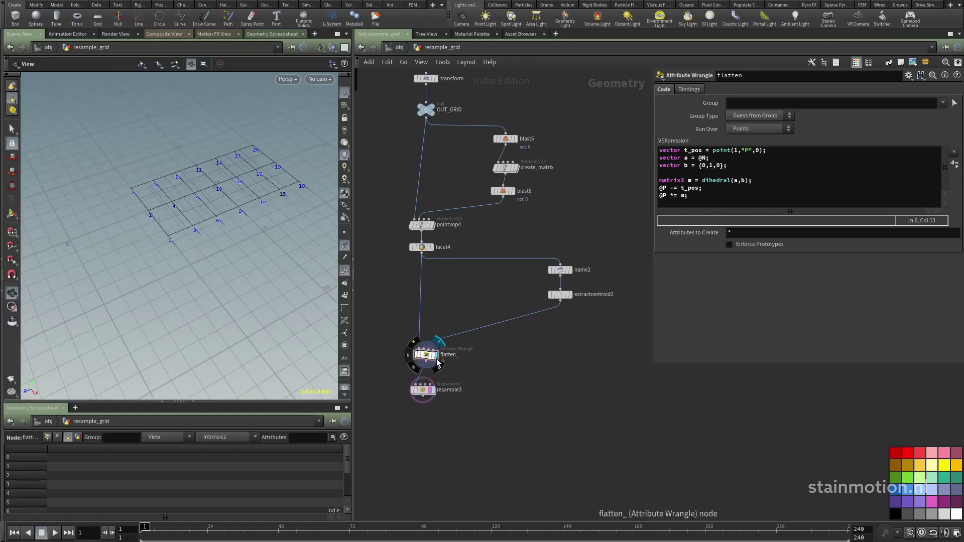
pyautogui.click(435, 393)
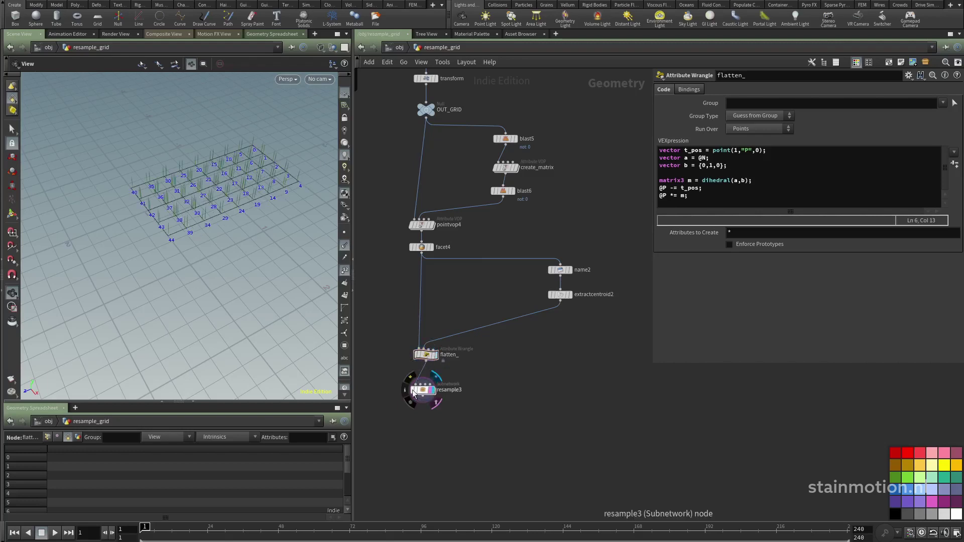
pyautogui.click(346, 256)
pyautogui.moveTo(403, 392); pyautogui.dragTo(393, 296, button='middle')
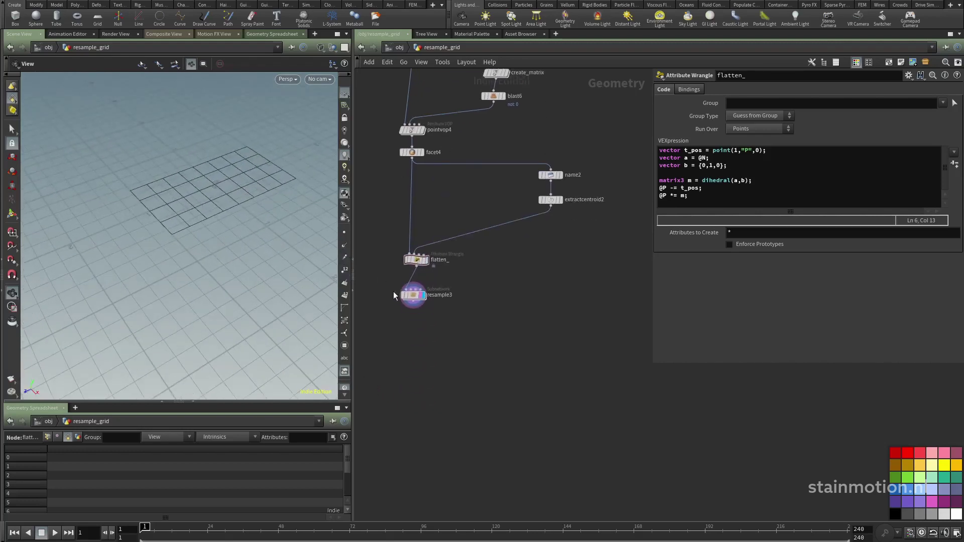
# - Append a Facet node after resample3, enable Post-Compute Normals on it and display it
pyautogui.click(414, 303)
pyautogui.press('Tab')
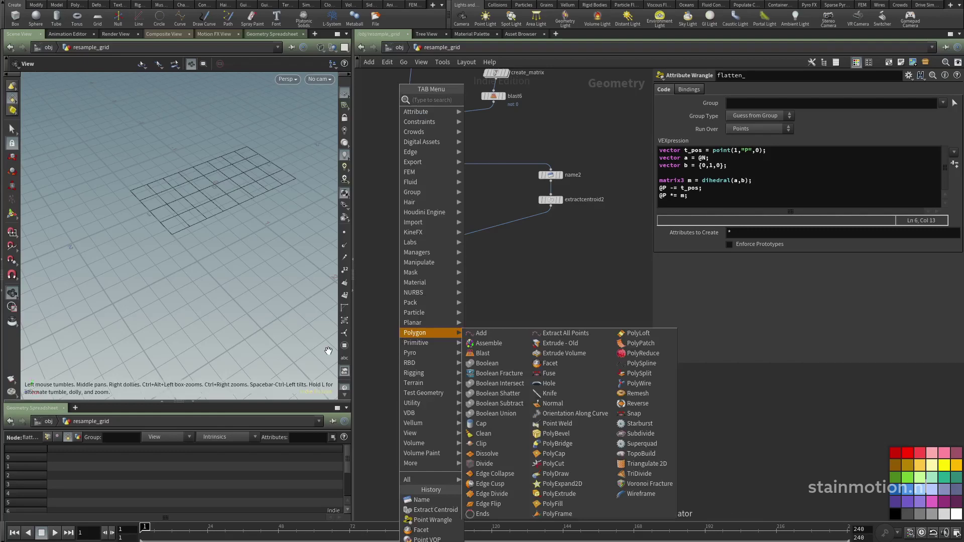
pyautogui.write('facet')
pyautogui.press('Return')
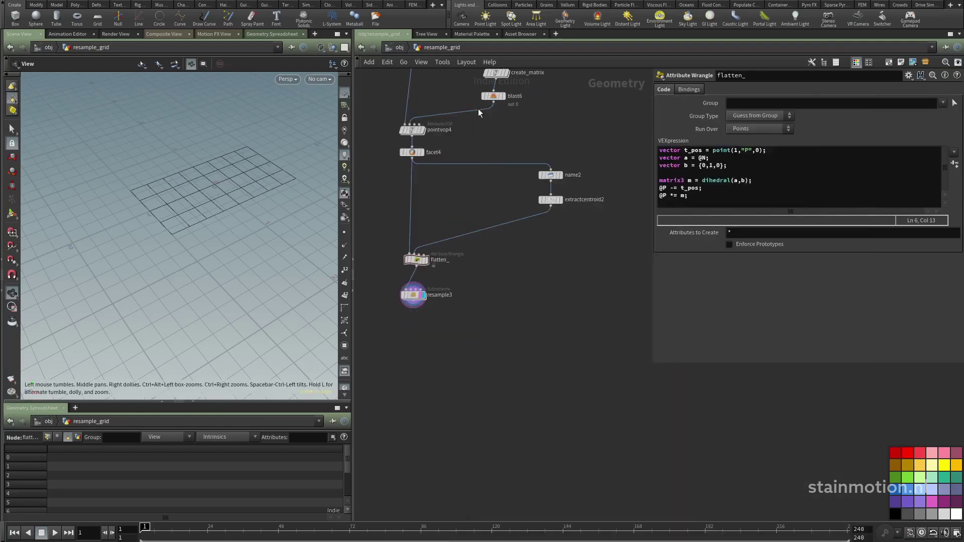
pyautogui.click(419, 339)
pyautogui.moveTo(403, 333); pyautogui.dragTo(414, 332)
pyautogui.click(423, 330)
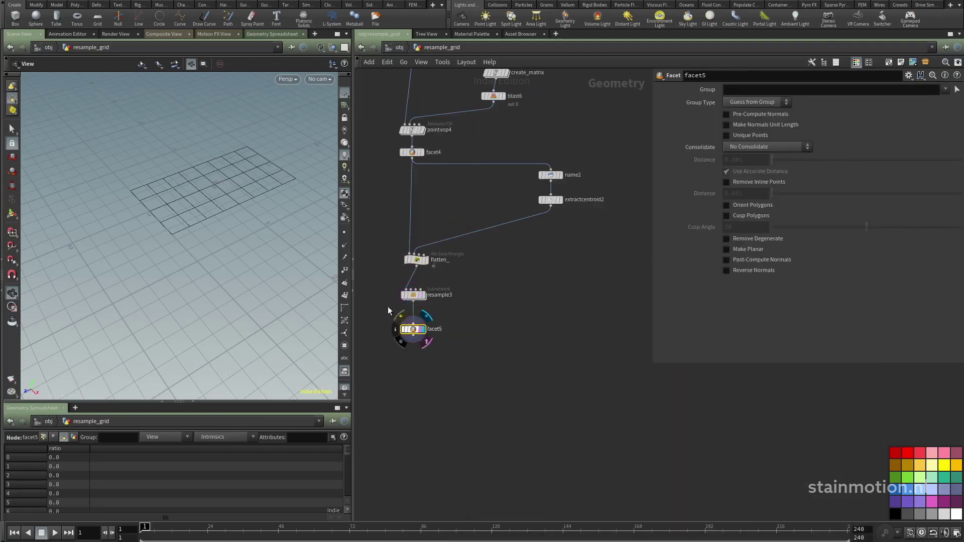
pyautogui.click(423, 296)
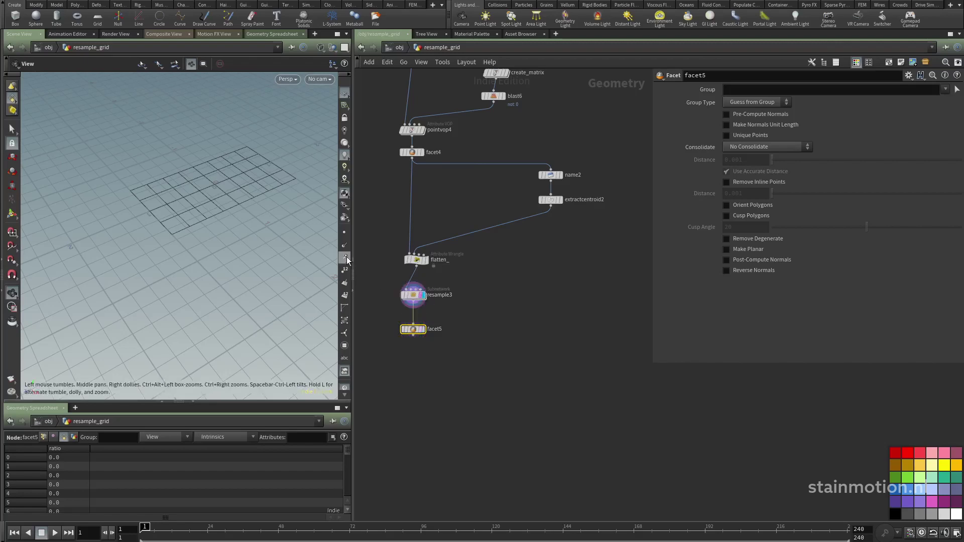
pyautogui.click(424, 330)
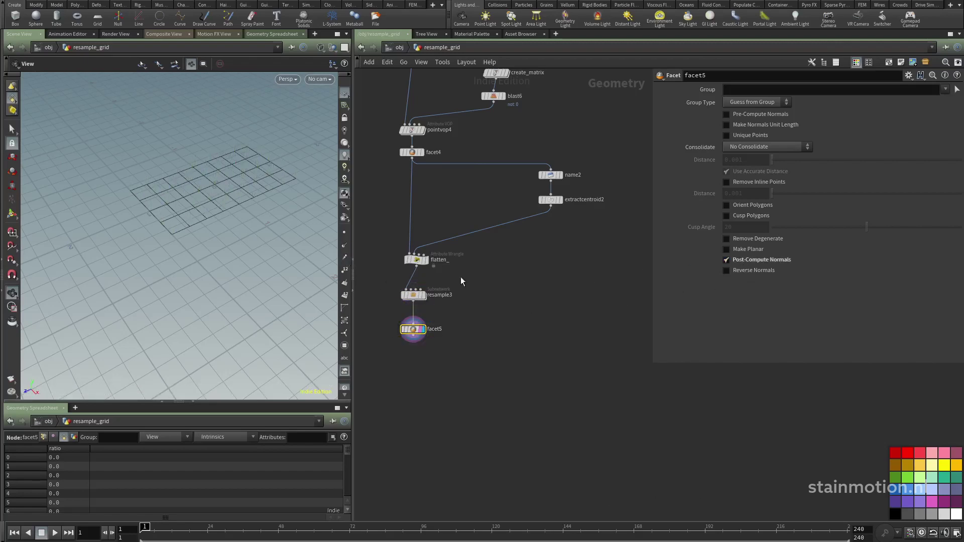
# - Show point normals in the viewport to inspect the new Facet result, and place the node closer to resample3
pyautogui.click(344, 245)
pyautogui.moveTo(202, 234)
pyautogui.mouseDown()
pyautogui.moveTo(209, 209)
pyautogui.moveTo(197, 215)
pyautogui.mouseUp()
pyautogui.moveTo(413, 329); pyautogui.dragTo(412, 323)
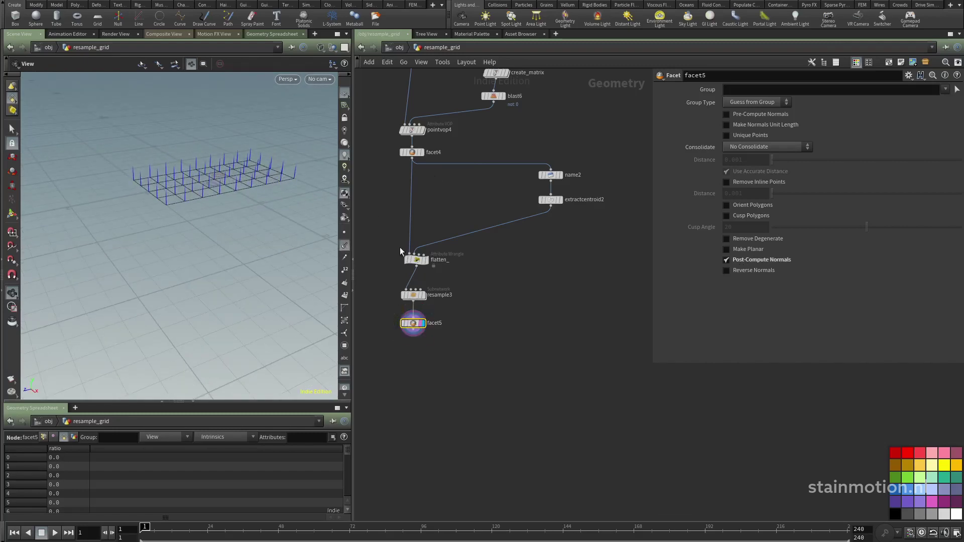
# - Colour the flatten_ node orange and inspect the resampled grid with its normals
pyautogui.click(416, 260)
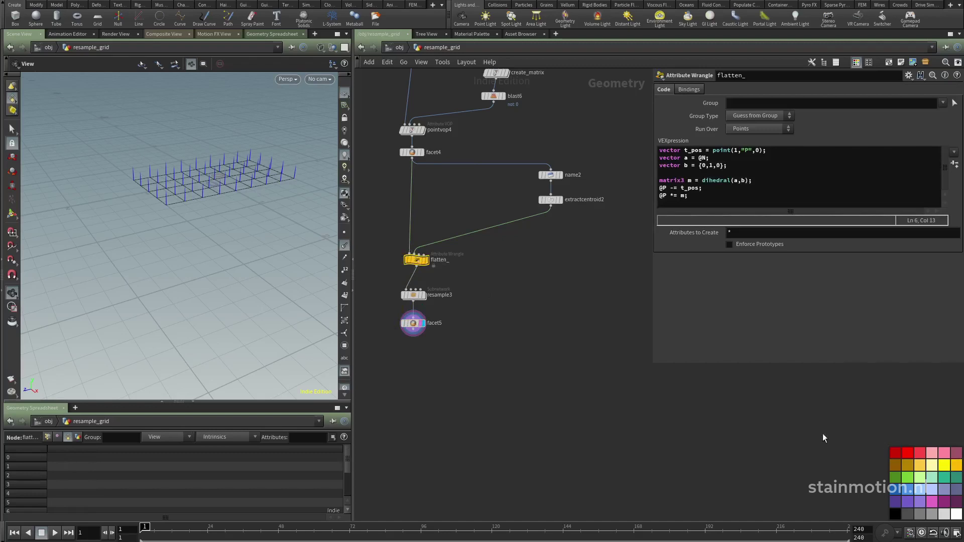
pyautogui.press('c')
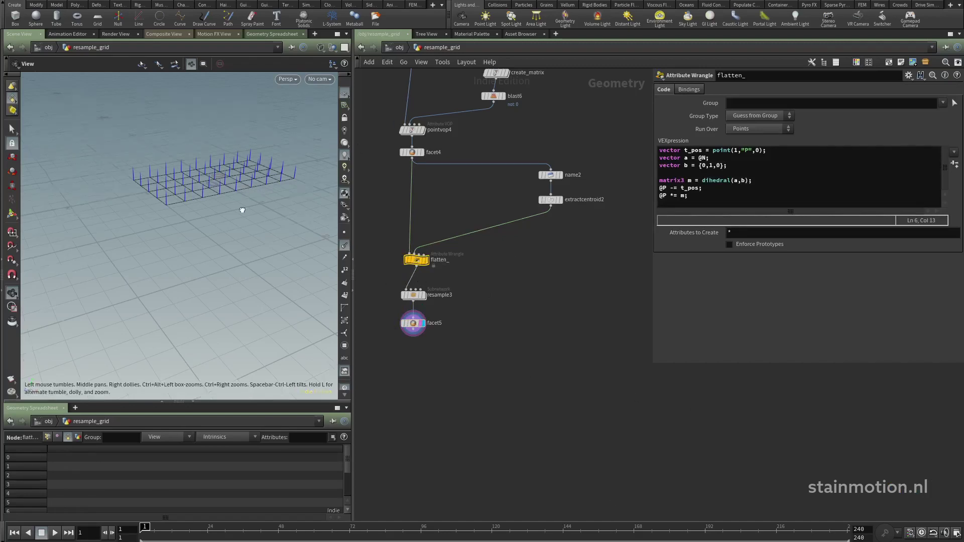
pyautogui.moveTo(241, 209)
pyautogui.mouseDown()
pyautogui.moveTo(240, 226)
pyautogui.moveTo(244, 205)
pyautogui.moveTo(224, 203)
pyautogui.mouseUp()
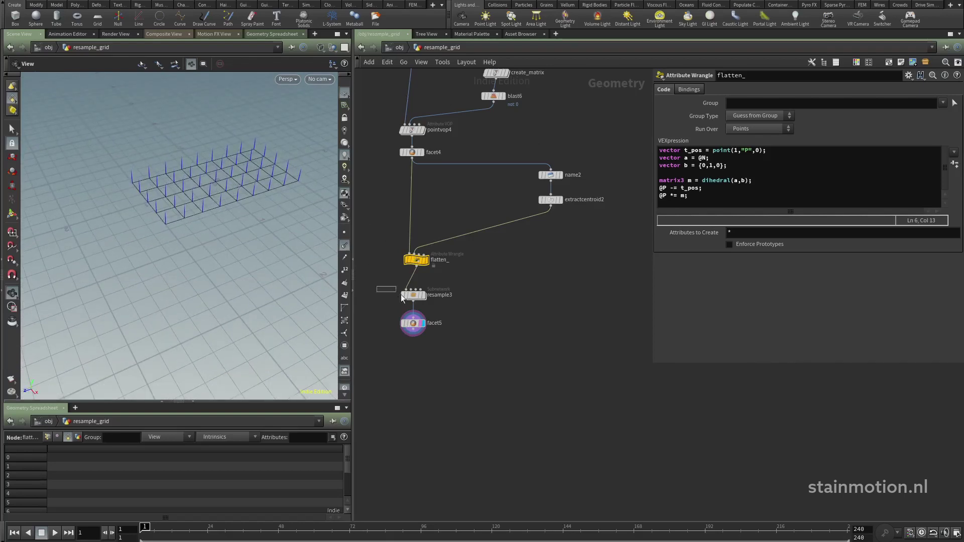
pyautogui.moveTo(401, 295); pyautogui.dragTo(409, 310)
pyautogui.moveTo(239, 213); pyautogui.dragTo(229, 257)
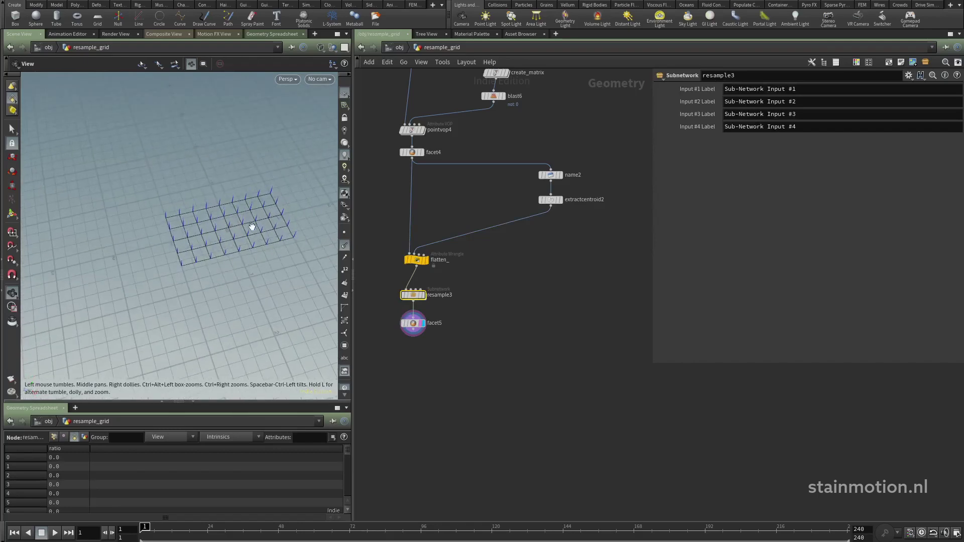
pyautogui.moveTo(236, 238); pyautogui.dragTo(224, 249, button='middle')
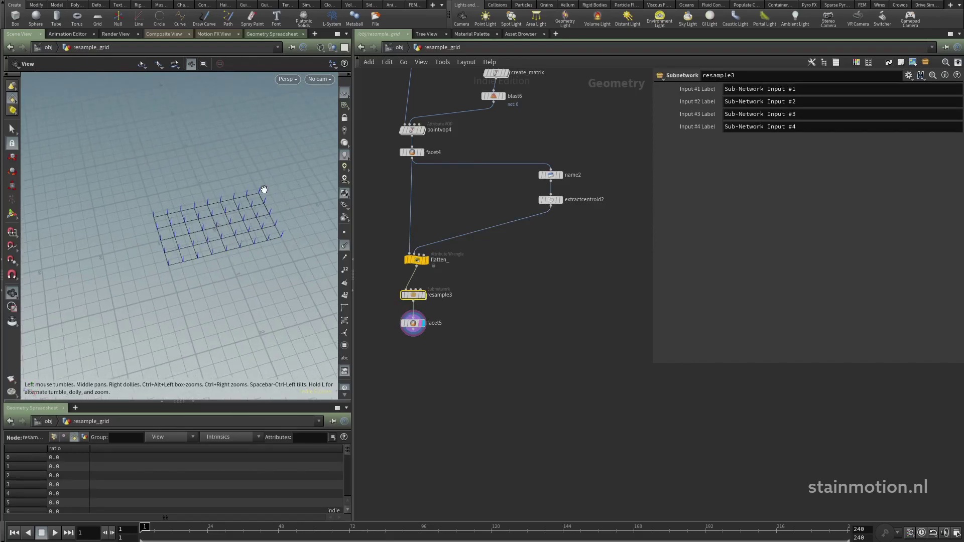
pyautogui.moveTo(297, 282); pyautogui.dragTo(286, 270, button='middle')
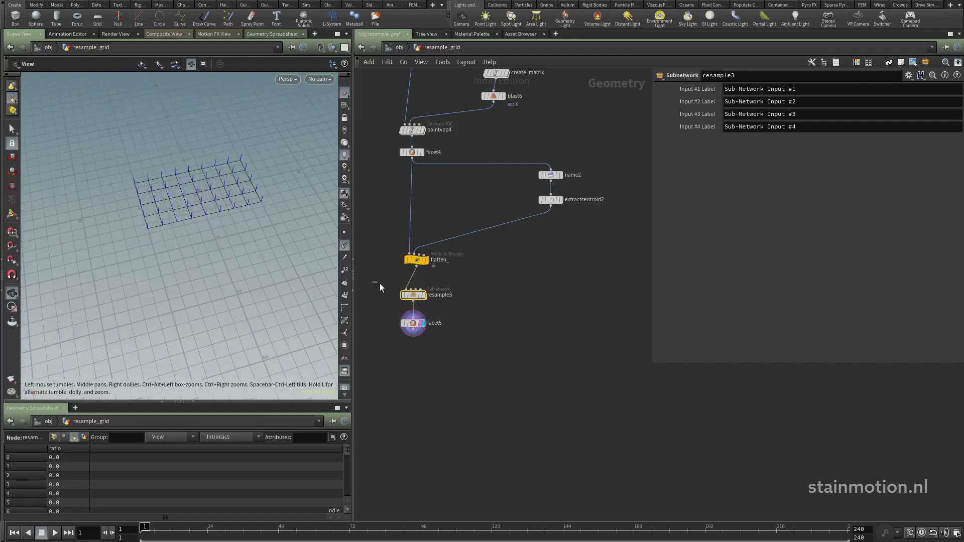
# - Shift resample3 and facet5 aside and add a copy of flatten_ below facet5, fed by its output
pyautogui.moveTo(381, 285); pyautogui.dragTo(394, 323)
pyautogui.click(415, 344)
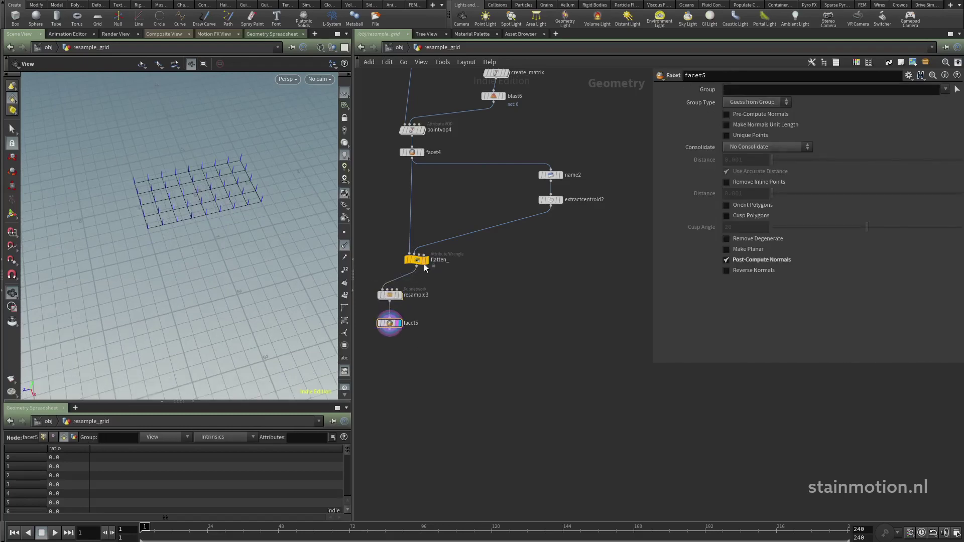
pyautogui.keyDown('alt'); pyautogui.moveTo(416, 260); pyautogui.dragTo(417, 360); pyautogui.keyUp('alt')
pyautogui.moveTo(418, 263); pyautogui.dragTo(414, 244)
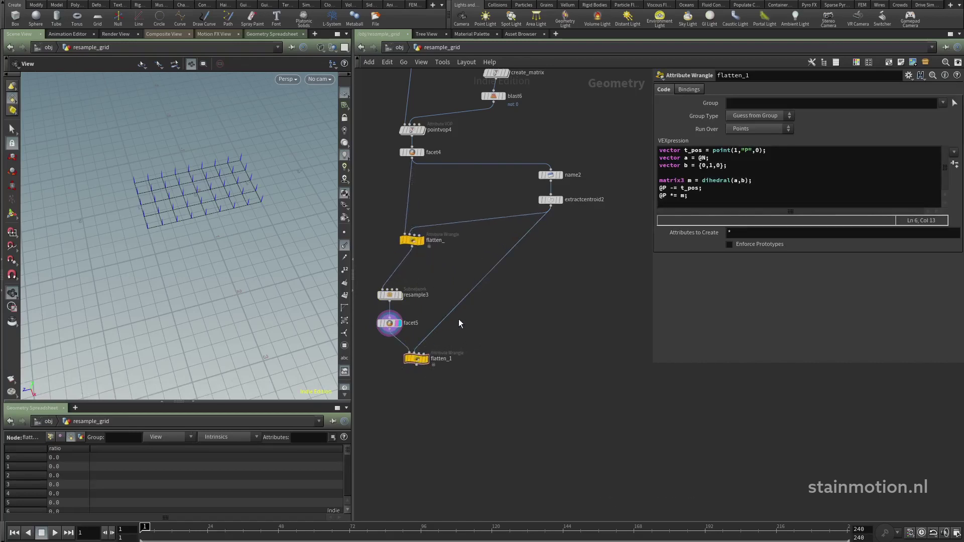
# - Cut the extractcentroid2 wire from flatten_1 and connect facet4 to its second input, with the flatten_ to facet5 branch moved aside
pyautogui.press('y')
pyautogui.moveTo(465, 306); pyautogui.dragTo(450, 311)
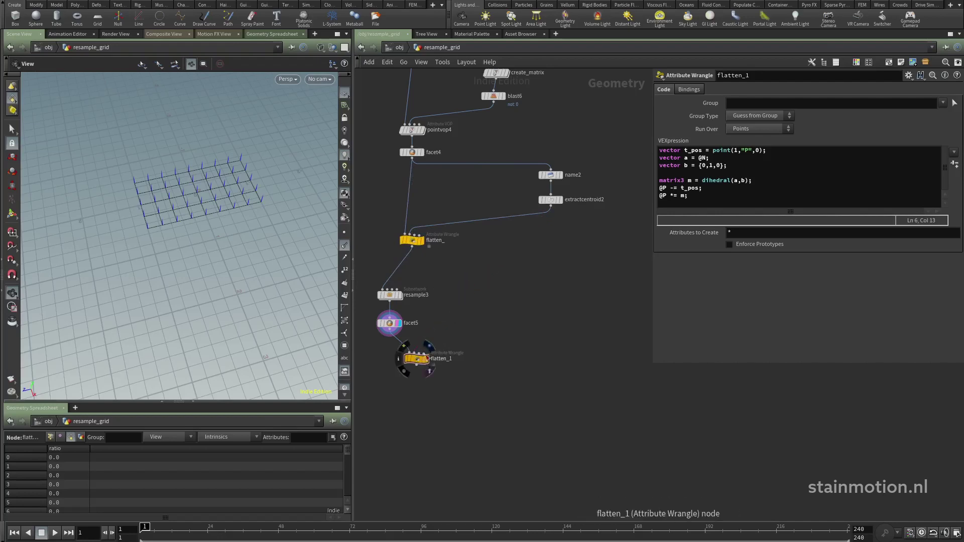
pyautogui.moveTo(367, 241); pyautogui.dragTo(453, 245, button='middle')
pyautogui.moveTo(497, 247); pyautogui.dragTo(446, 323)
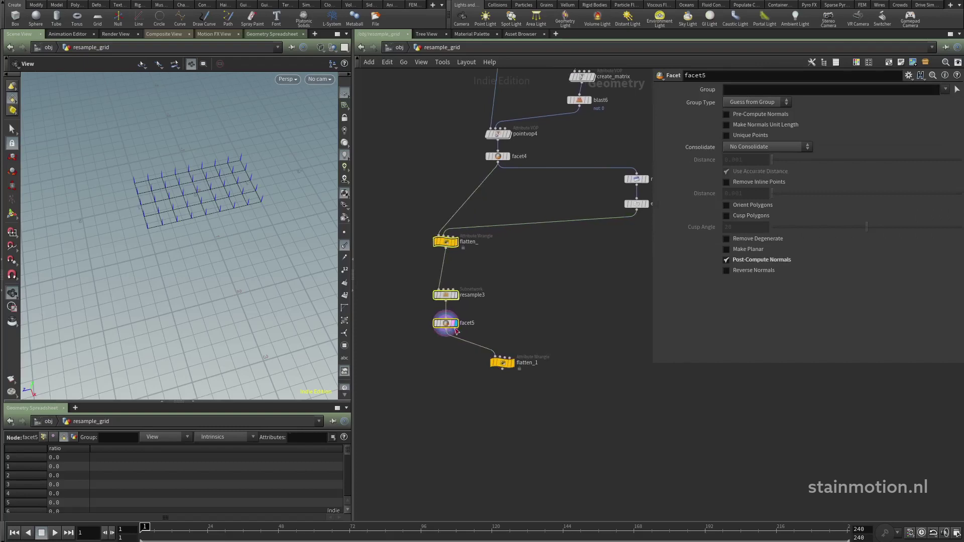
pyautogui.click(502, 362)
pyautogui.moveTo(502, 355); pyautogui.dragTo(502, 159)
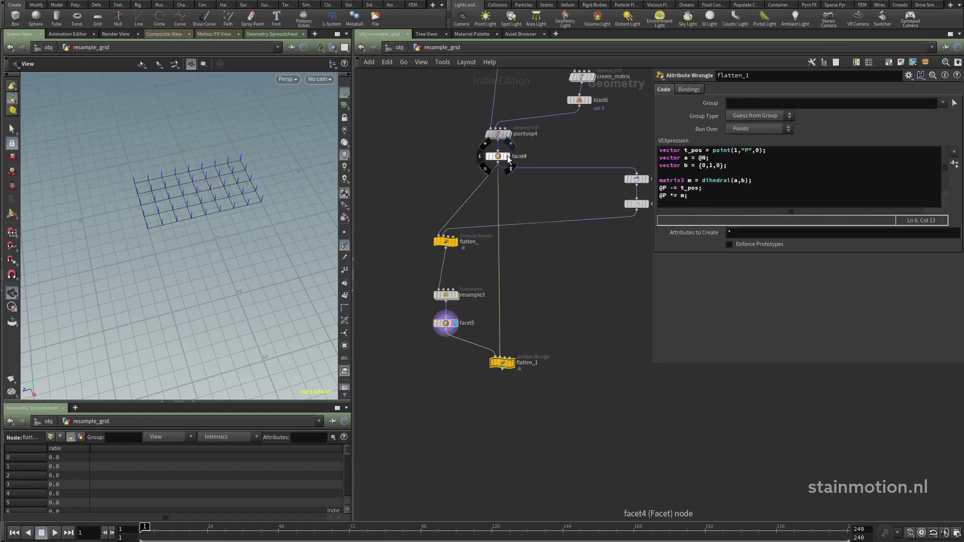
# - Compare the facet4 grid with the flattened facet5 grid in the viewport
pyautogui.click(504, 158)
pyautogui.moveTo(232, 177); pyautogui.dragTo(261, 158)
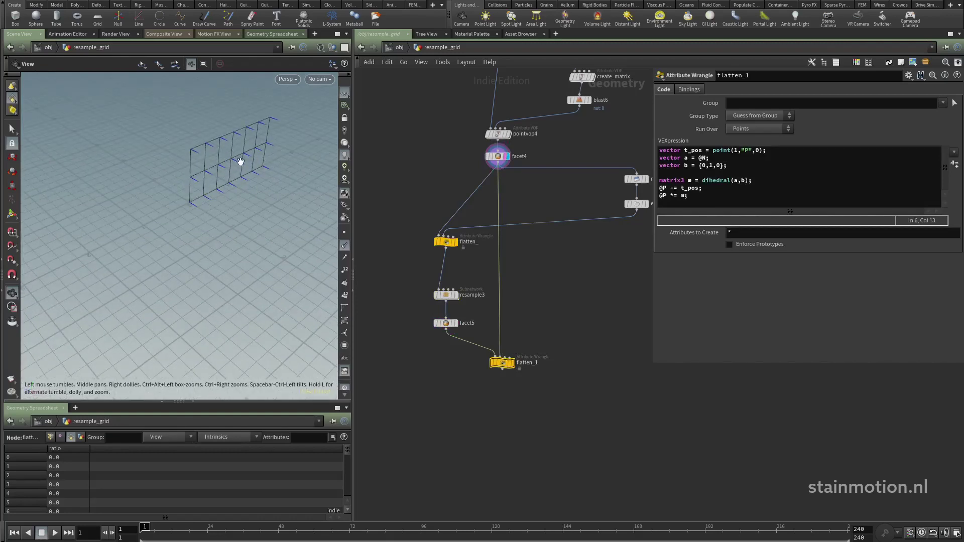
pyautogui.moveTo(458, 327)
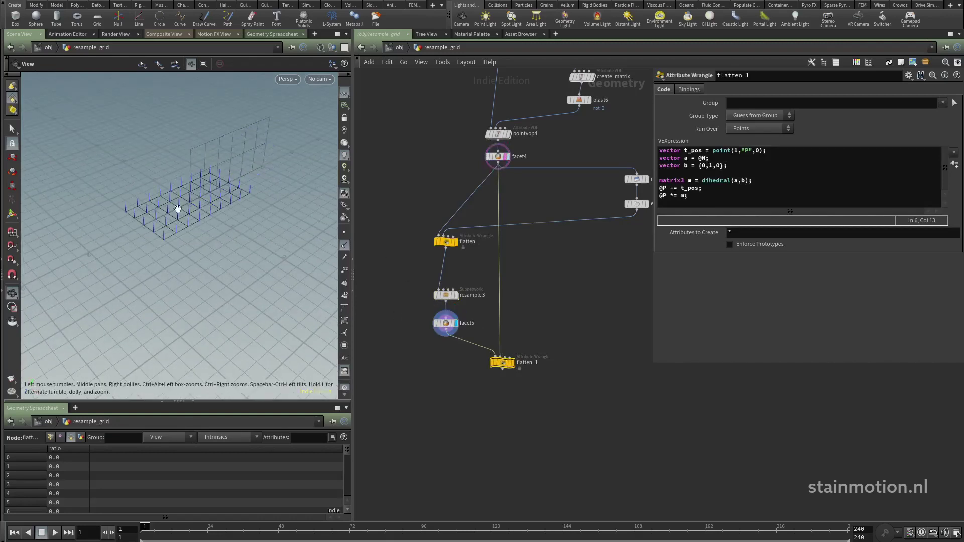
# - Swap the two direction variables in flatten_1's code so that b holds @N and a holds {0,1,0}
pyautogui.doubleClick(686, 158)
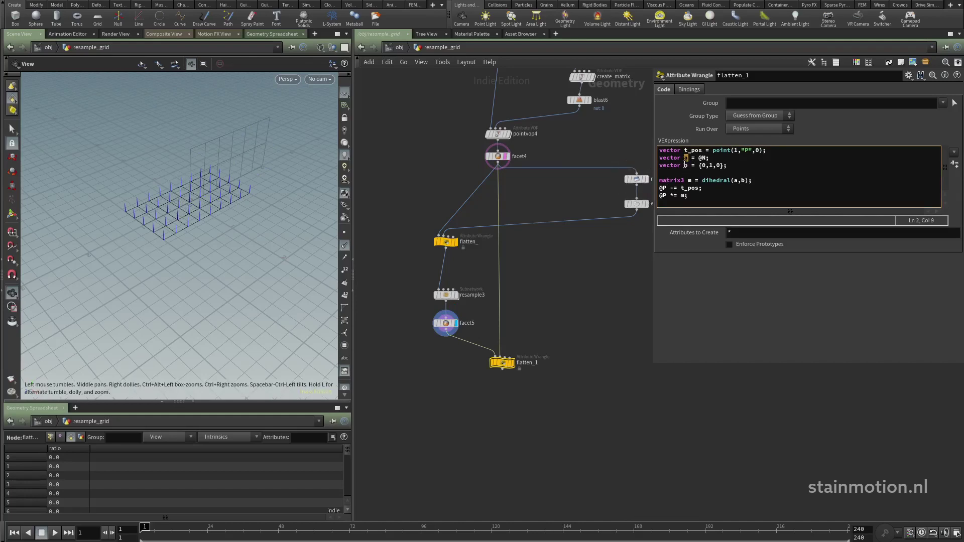
pyautogui.click(686, 165)
pyautogui.write('a')
pyautogui.doubleClick(686, 158)
pyautogui.write('b')
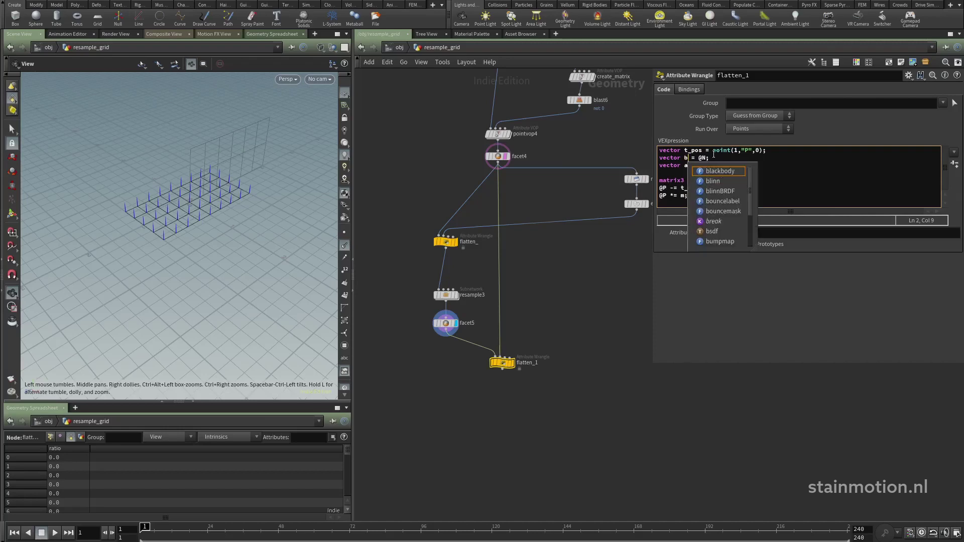
# - Replace @N in flatten_1's definition of b with the lookup point(1,"P",0)
pyautogui.moveTo(713, 150); pyautogui.dragTo(765, 151)
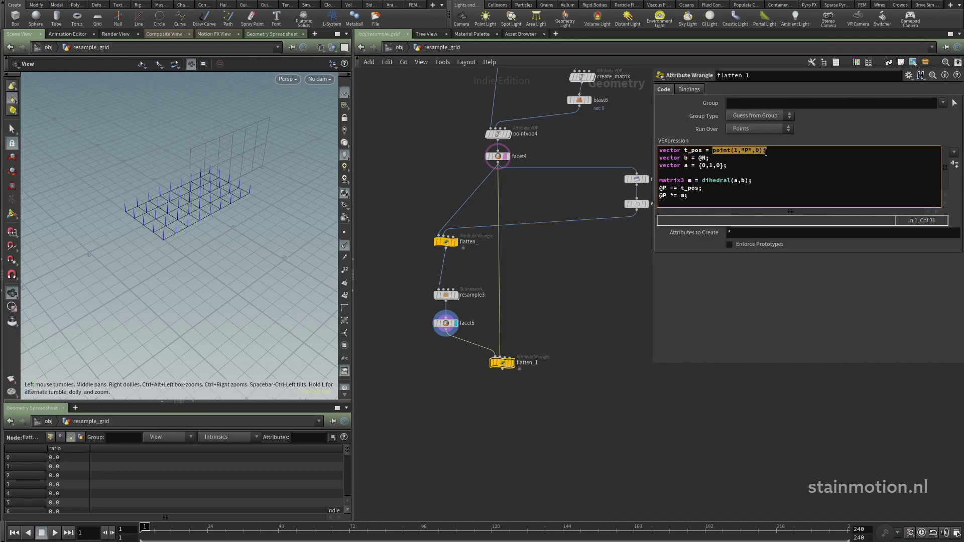
pyautogui.doubleClick(703, 158)
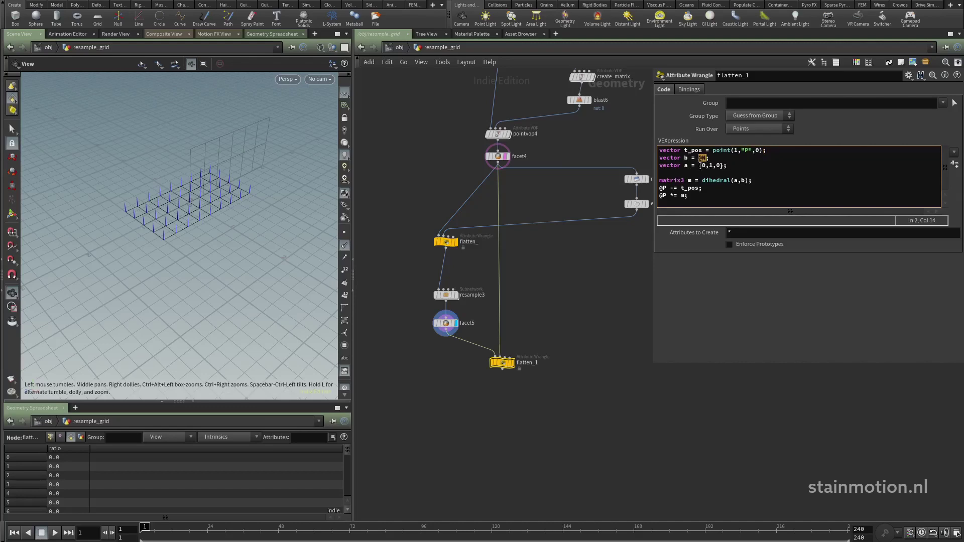
pyautogui.write('point(1,"P",0);')
# - Connect extractcentroid2 to flatten_1's third input and make t_pos read from point(2,"P",0)
pyautogui.moveTo(637, 210); pyautogui.dragTo(512, 362)
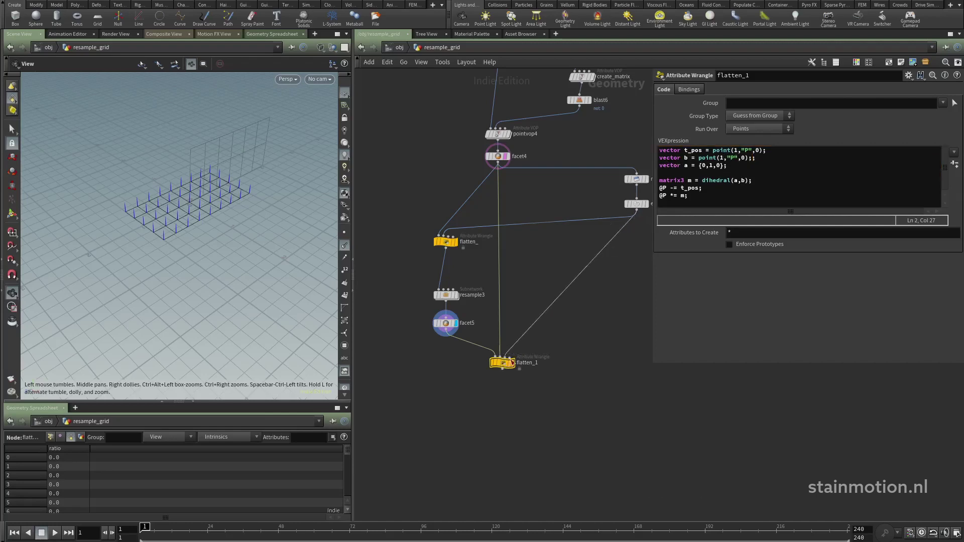
pyautogui.doubleClick(736, 151)
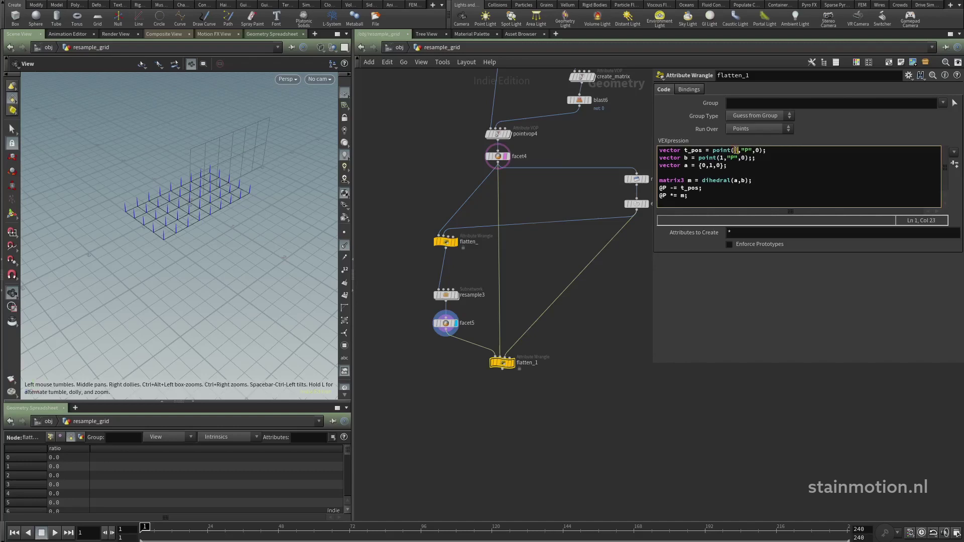
pyautogui.write('2')
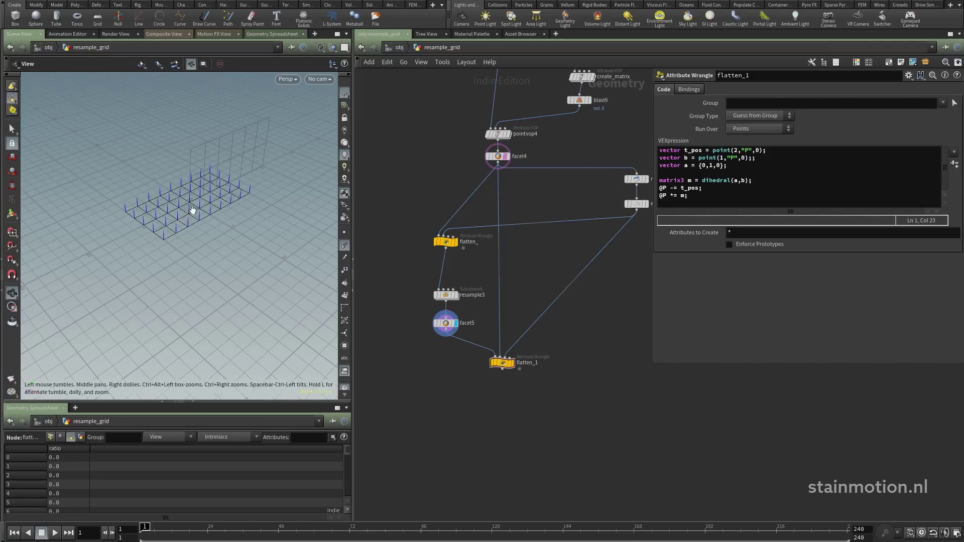
# - Display flatten_1 and change its translation line to @P += t_pos;, placing it after @P *= m;
pyautogui.click(512, 362)
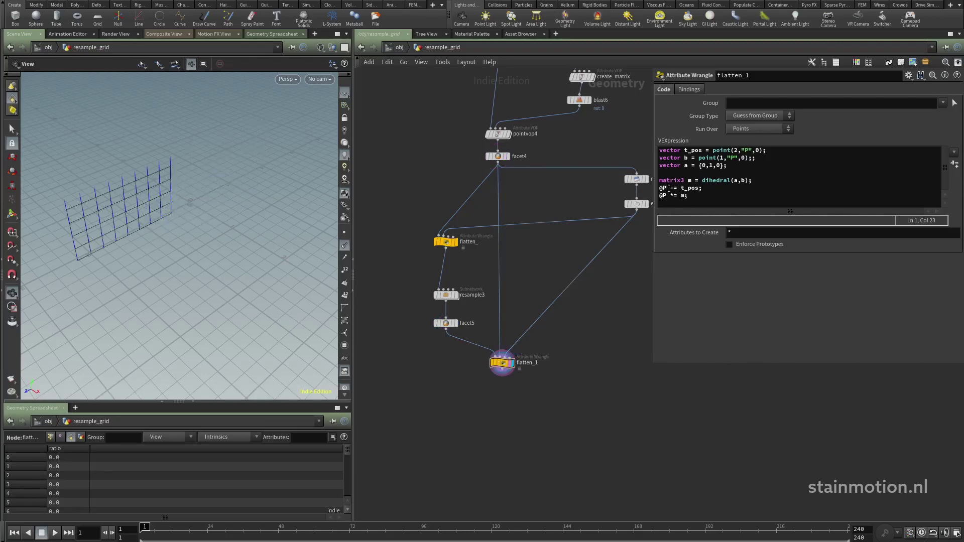
pyautogui.click(670, 189)
pyautogui.hotkey('shift', 'Right')
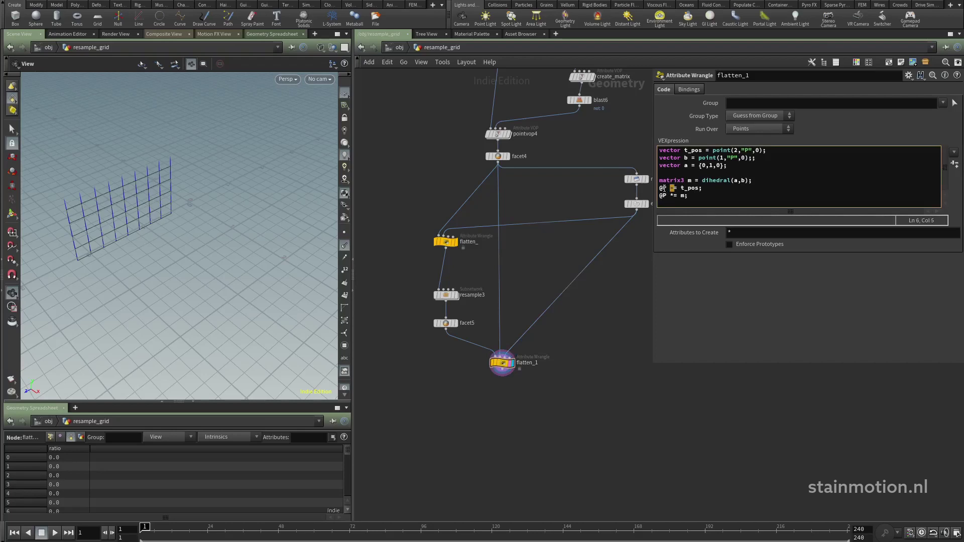
pyautogui.write('+')
pyautogui.press('Home')
pyautogui.hotkey('shift', 'Down')
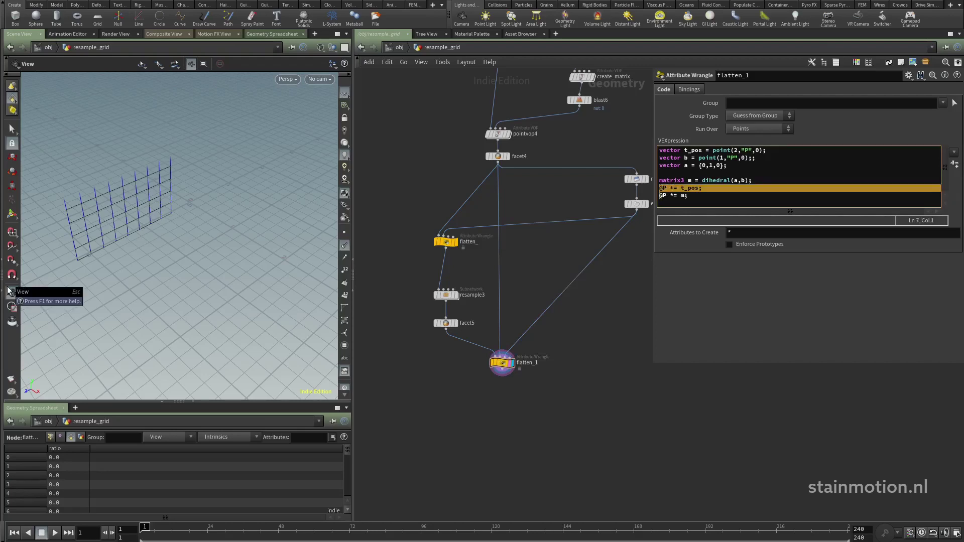
pyautogui.press('Delete')
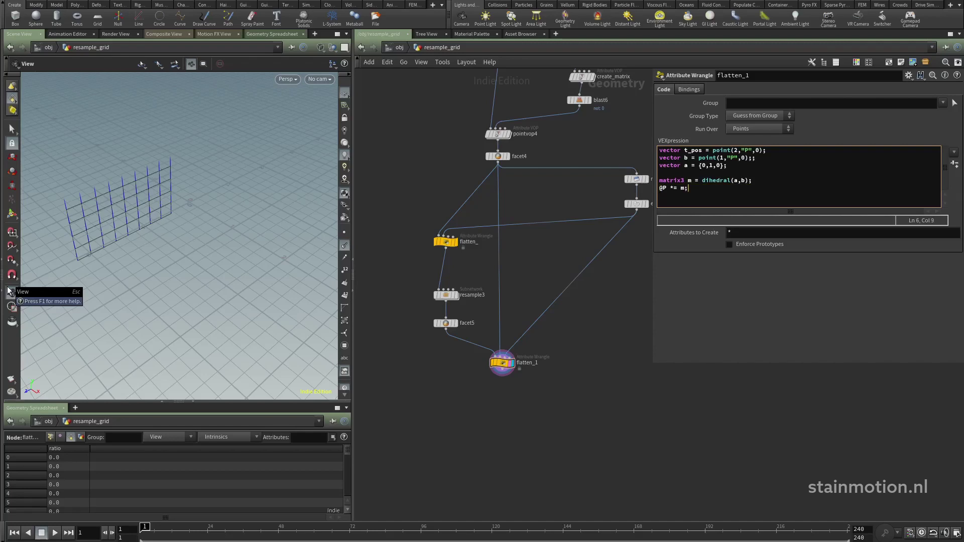
pyautogui.write('@P += t_pos;')
pyautogui.click(7, 290)
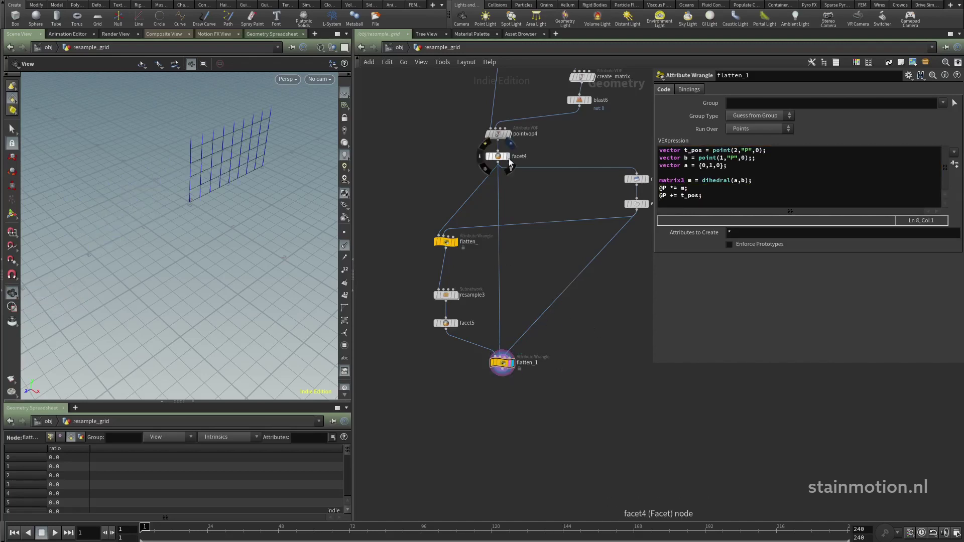
# - Compare flatten_1 with facet4 in the viewport, and add a displayed copy of facet5 fed by flatten_1
pyautogui.click(506, 157)
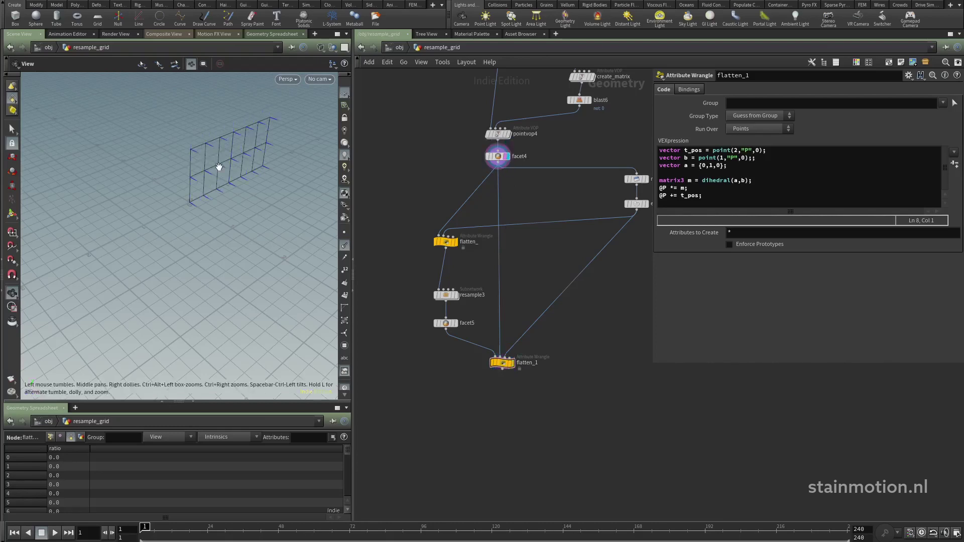
pyautogui.click(513, 366)
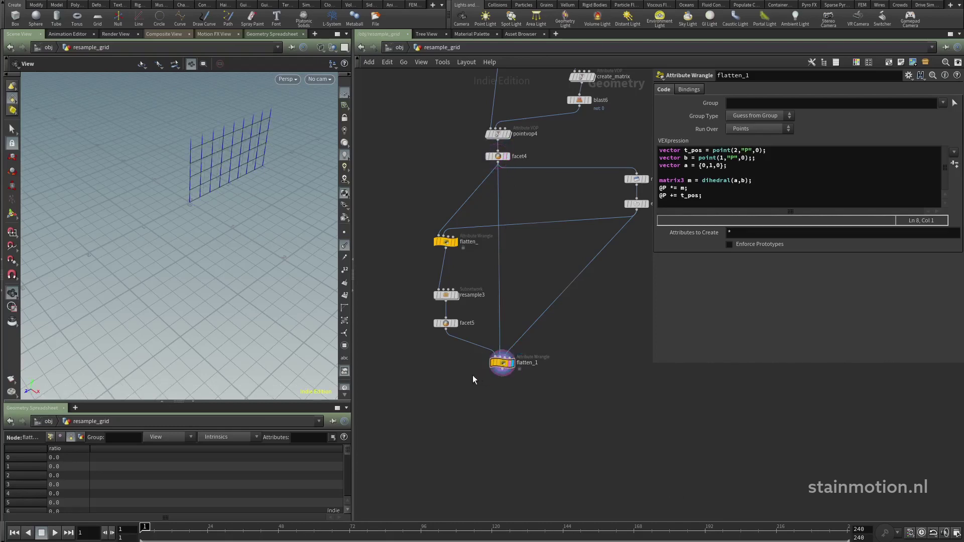
pyautogui.keyDown('alt'); pyautogui.moveTo(446, 325); pyautogui.dragTo(503, 406); pyautogui.keyUp('alt')
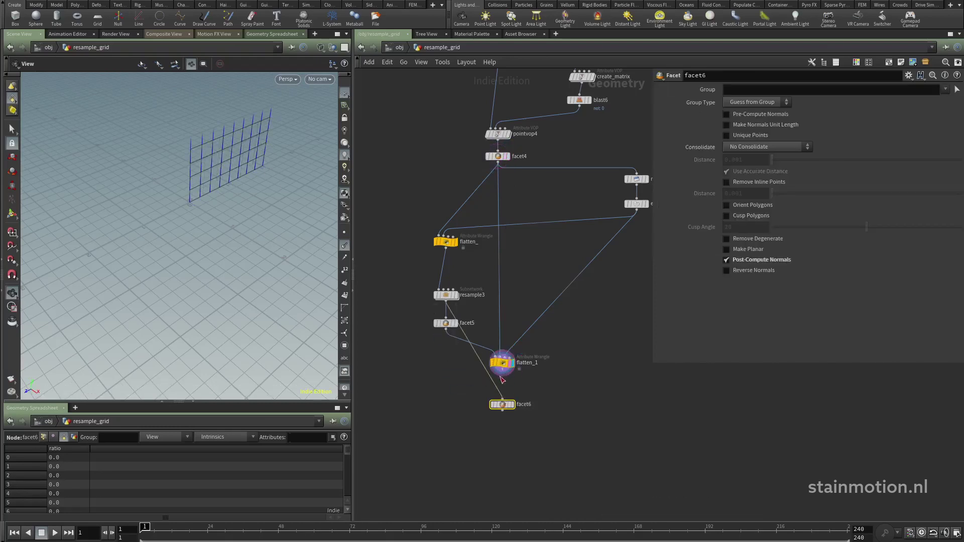
pyautogui.moveTo(503, 371); pyautogui.dragTo(503, 400)
pyautogui.click(512, 405)
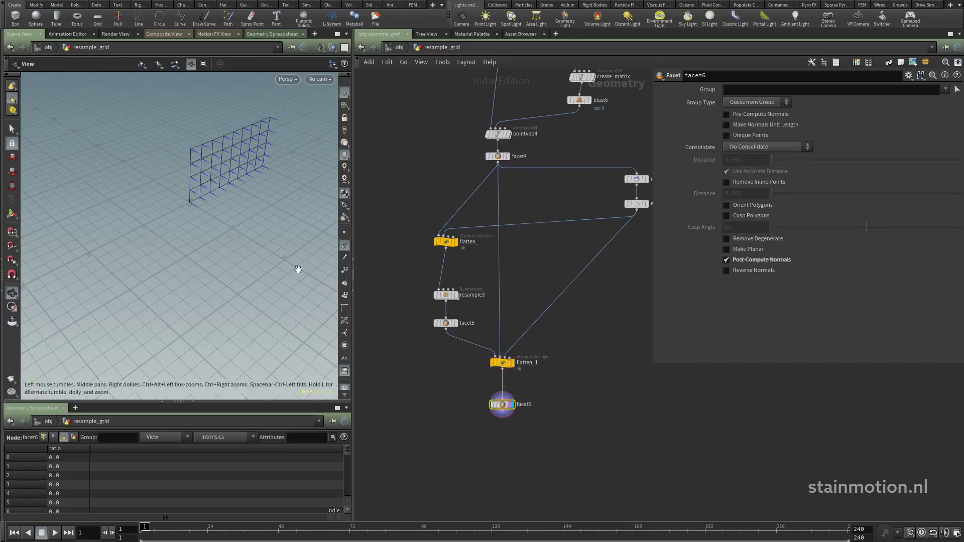
pyautogui.moveTo(297, 270); pyautogui.dragTo(276, 240)
# - Rename pointvop4 to invert_transform and colour the node red
pyautogui.moveTo(414, 317); pyautogui.dragTo(392, 358, button='middle')
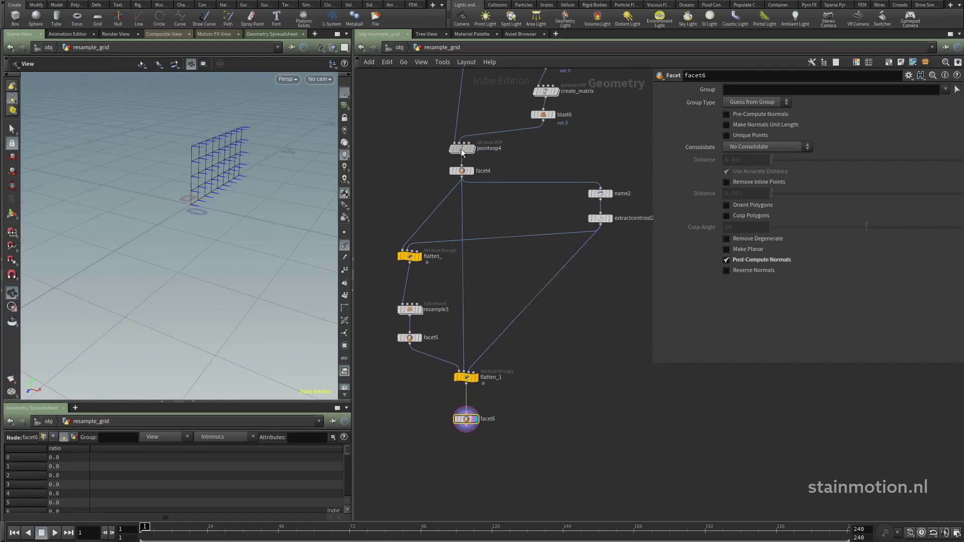
pyautogui.click(461, 149)
pyautogui.doubleClick(490, 149)
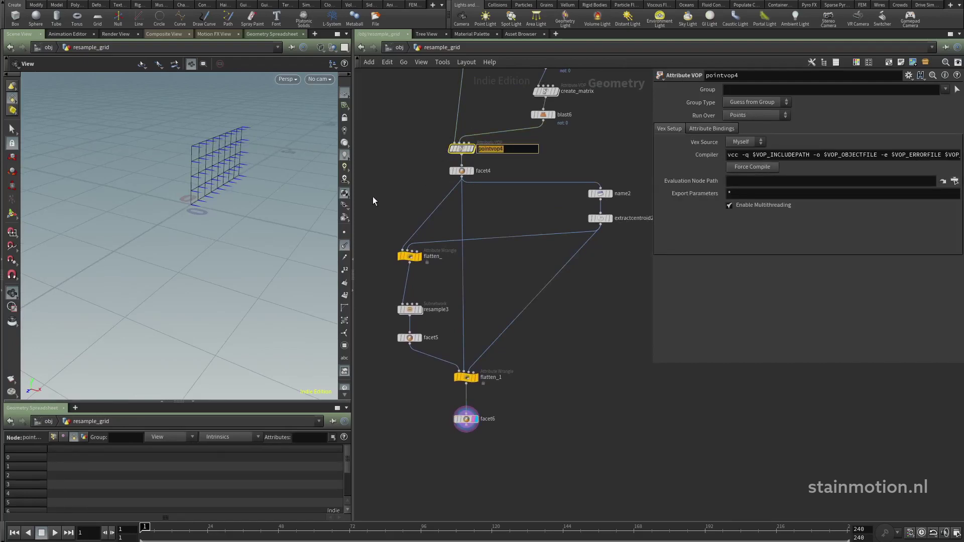
pyautogui.write('invert_transform')
pyautogui.press('Return')
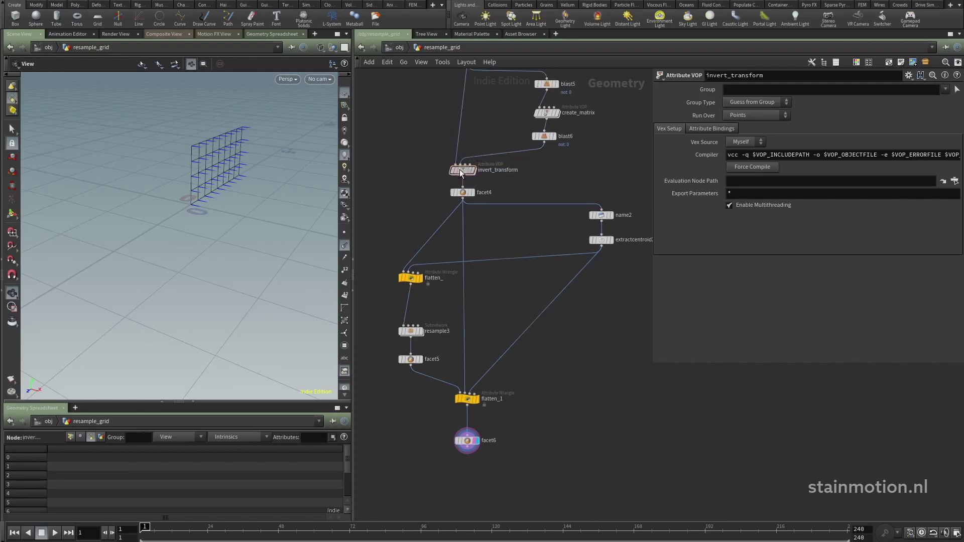
pyautogui.click(461, 171)
pyautogui.press('c')
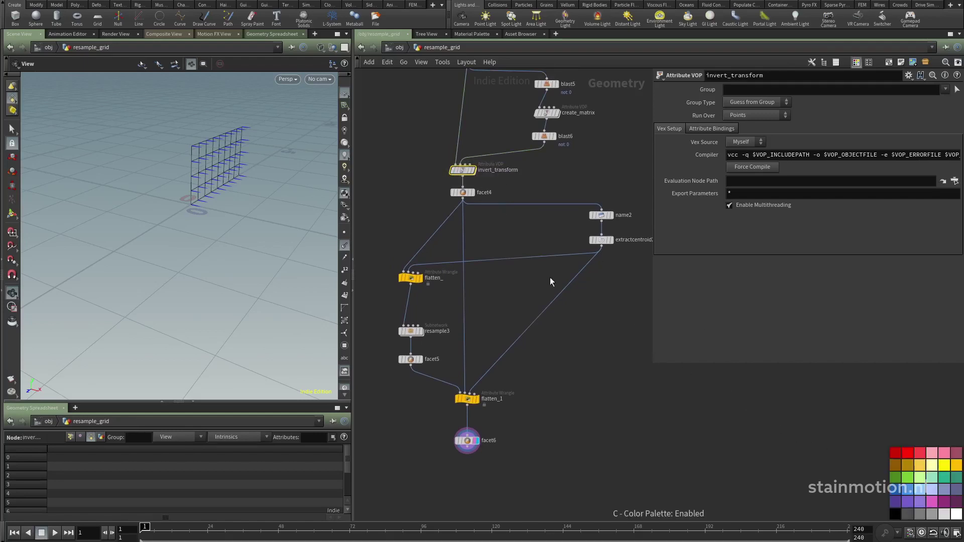
pyautogui.click(907, 455)
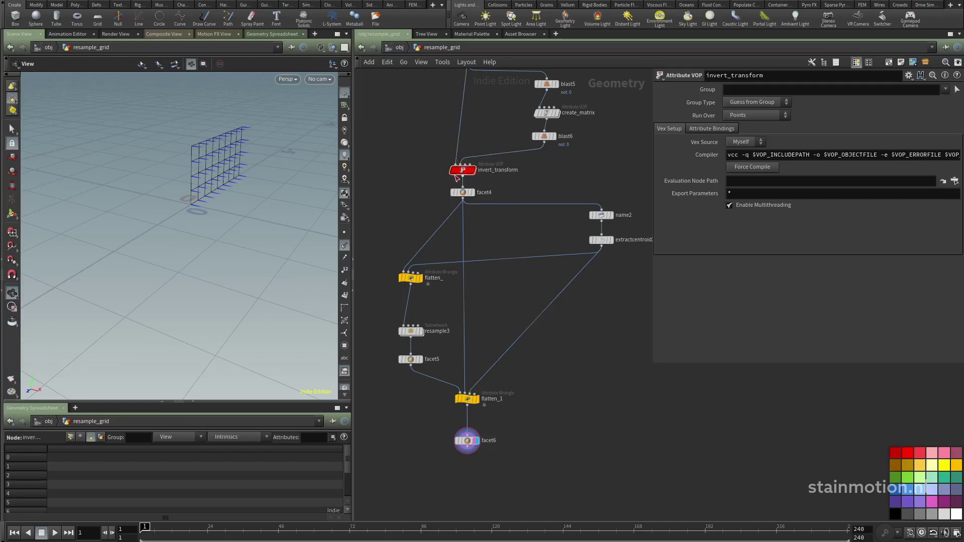
# - Add a copy of invert_transform below facet6, fed by facet6 and blast6, and delete the invert1 node inside the copy
pyautogui.keyDown('alt'); pyautogui.moveTo(462, 172); pyautogui.dragTo(514, 485); pyautogui.keyUp('alt')
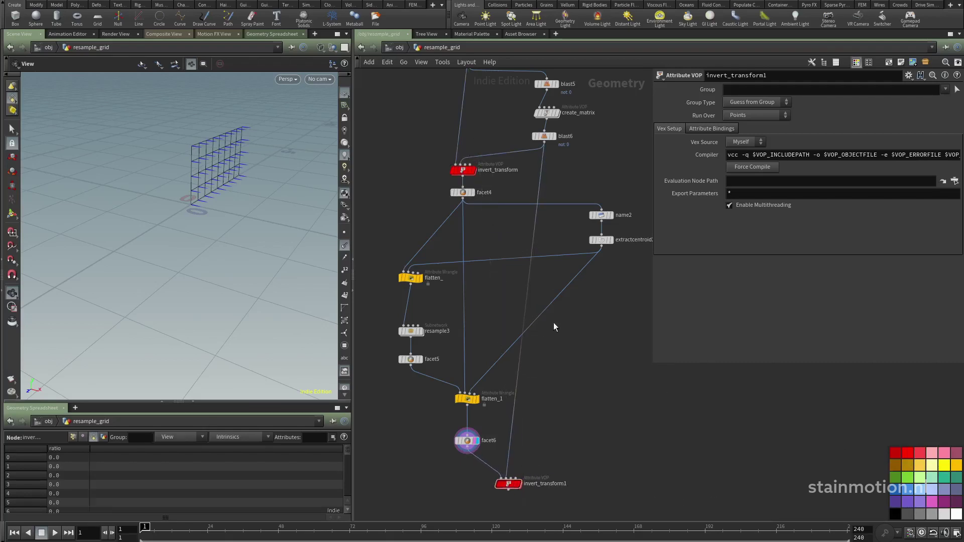
pyautogui.moveTo(546, 354); pyautogui.dragTo(485, 203, button='middle')
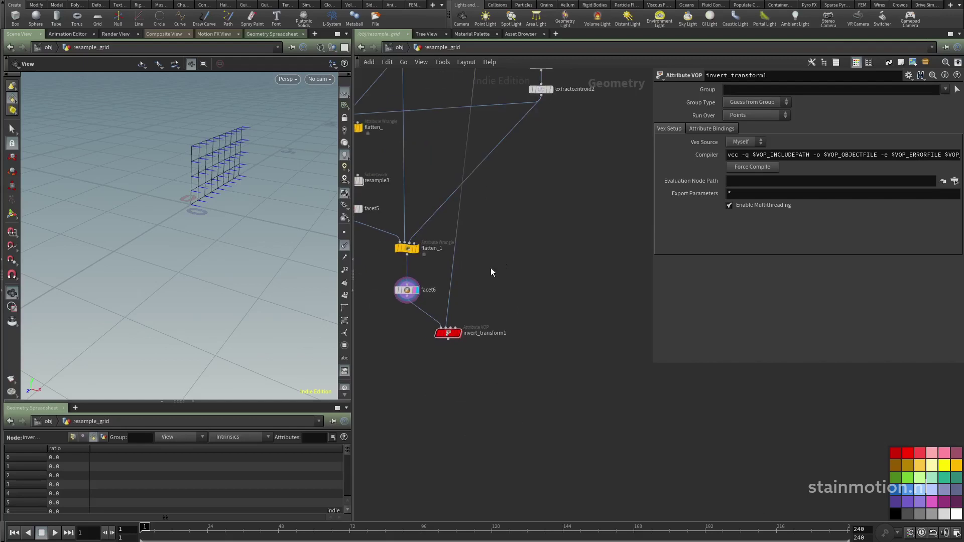
pyautogui.doubleClick(450, 338)
pyautogui.scroll(3, 583, 387)
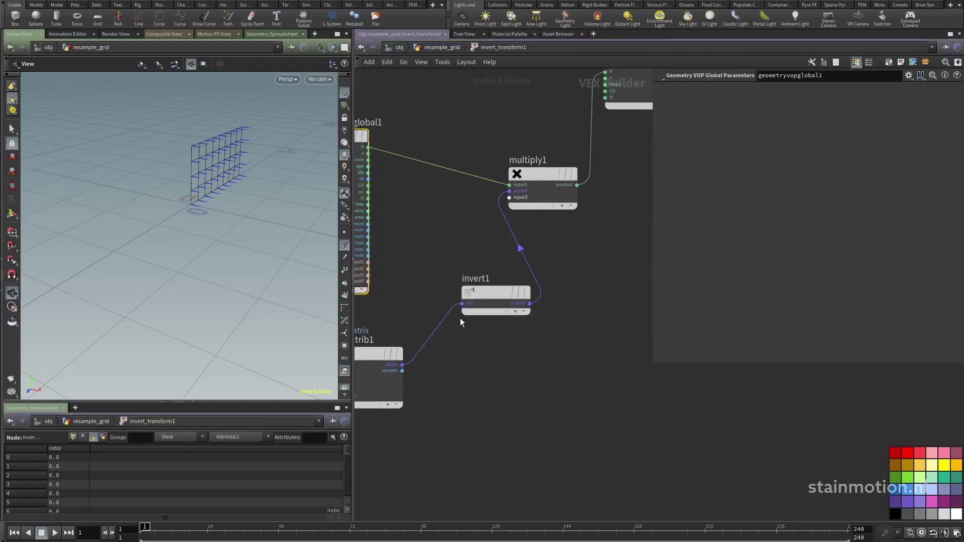
pyautogui.click(496, 293)
pyautogui.press('Delete')
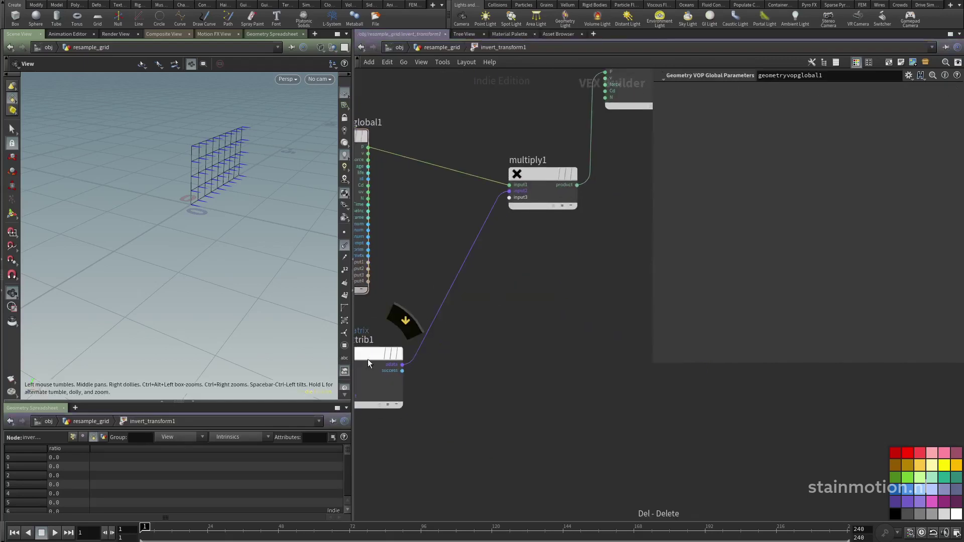
pyautogui.moveTo(400, 357); pyautogui.dragTo(438, 354)
pyautogui.press('u')
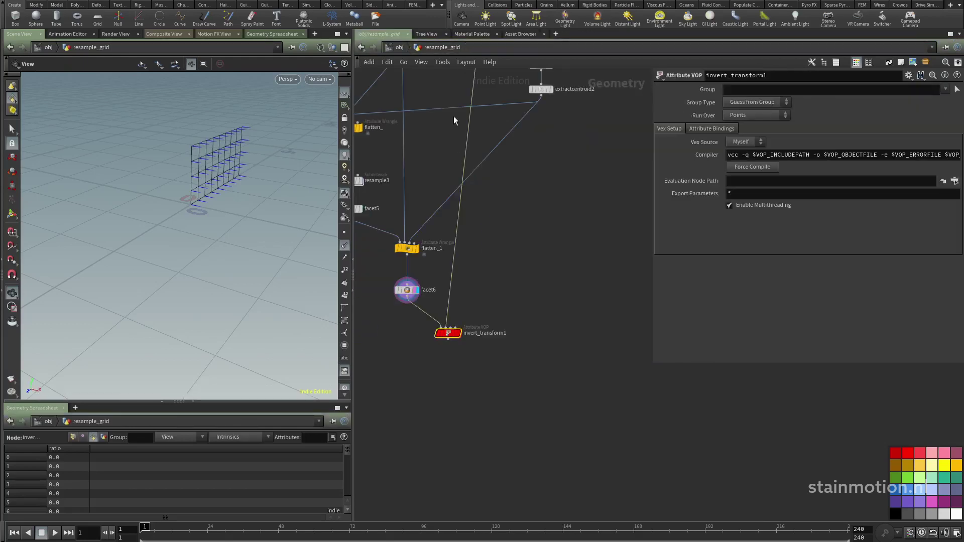
# - Inspect invert_transform1's result with point normals hidden, and move facet6 after that node as the displayed node
pyautogui.click(458, 333)
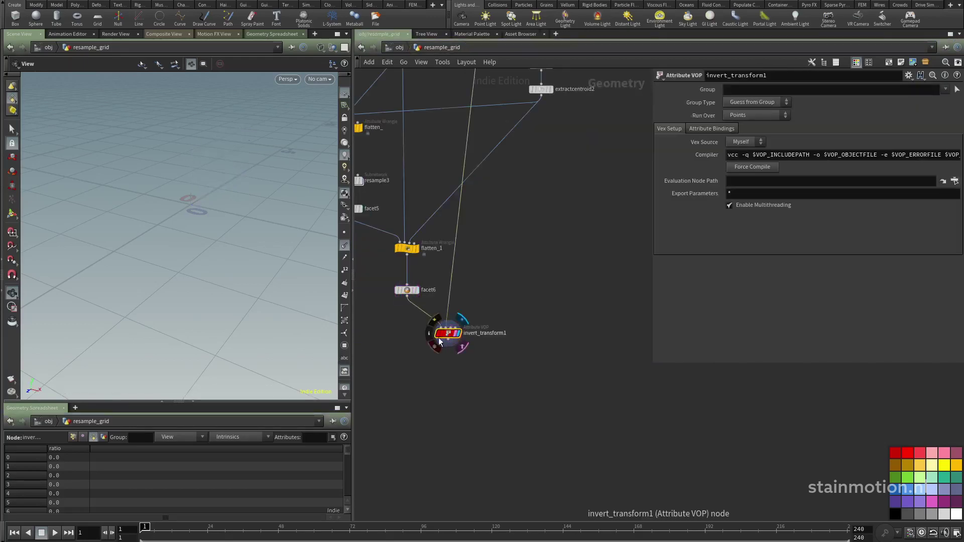
pyautogui.moveTo(198, 297); pyautogui.dragTo(240, 273)
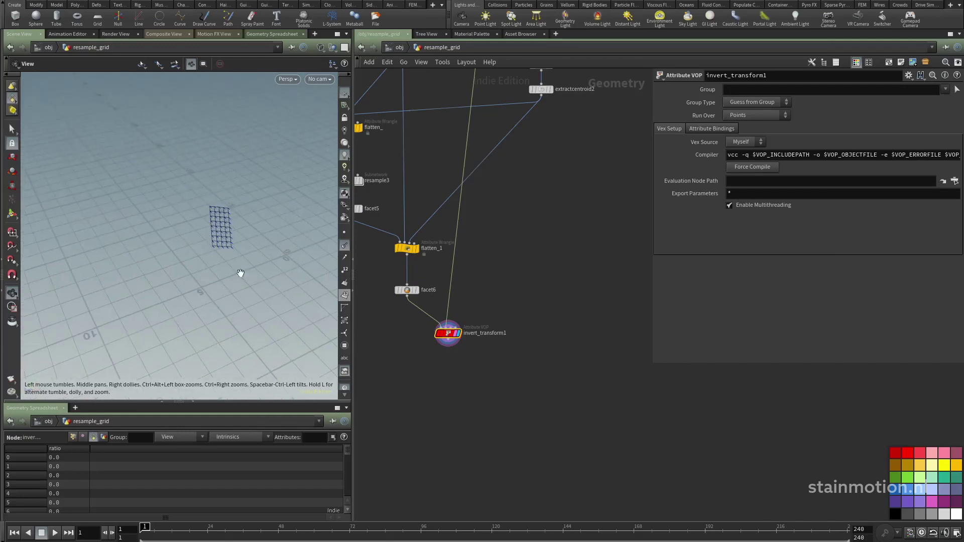
pyautogui.click(345, 248)
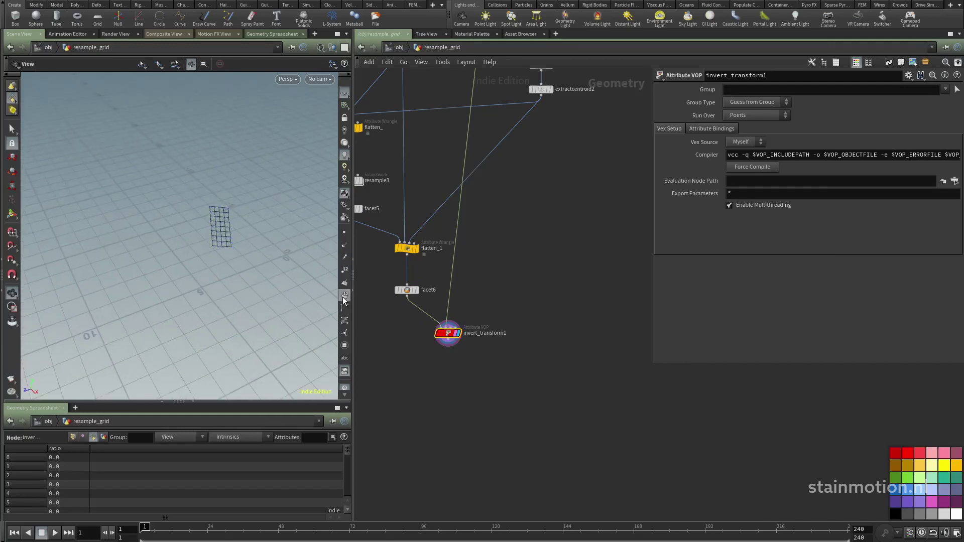
pyautogui.moveTo(407, 291); pyautogui.dragTo(459, 363)
pyautogui.click(468, 370)
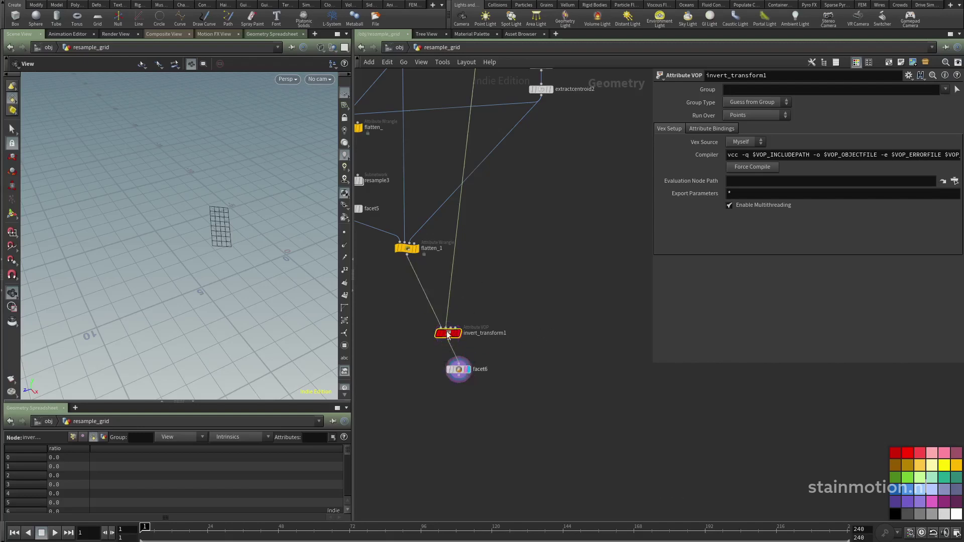
# - Compare the original grid at the transform node with the resampled facet6 result in the viewport
pyautogui.moveTo(418, 149); pyautogui.dragTo(410, 344, button='middle')
pyautogui.moveTo(416, 154); pyautogui.dragTo(426, 287, button='middle')
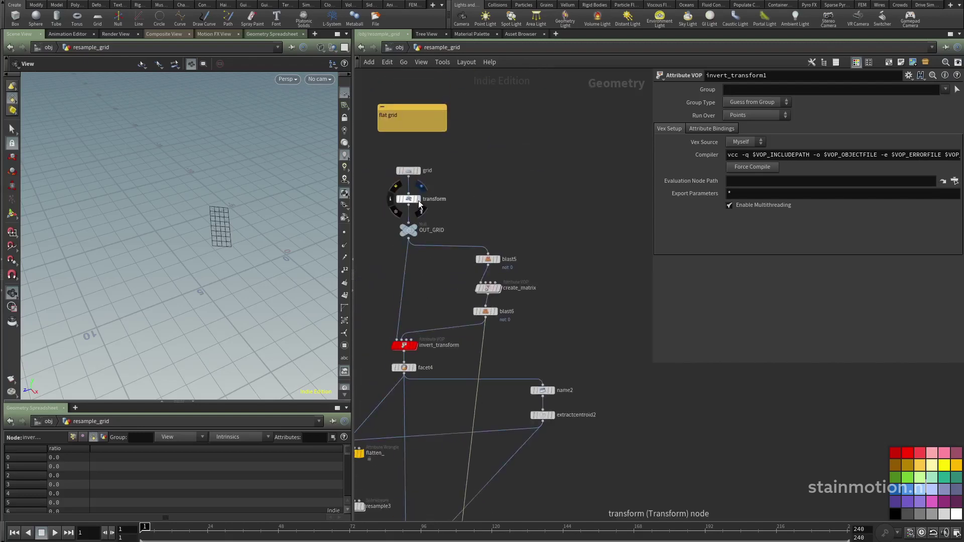
pyautogui.click(417, 201)
pyautogui.moveTo(318, 224); pyautogui.dragTo(301, 269)
pyautogui.moveTo(453, 414); pyautogui.dragTo(443, 313, button='middle')
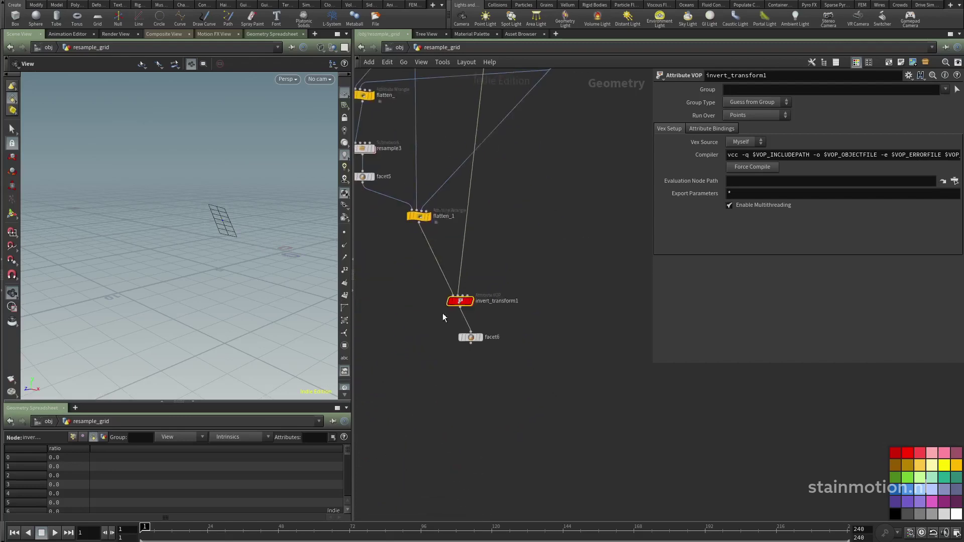
pyautogui.click(481, 338)
pyautogui.click(472, 339)
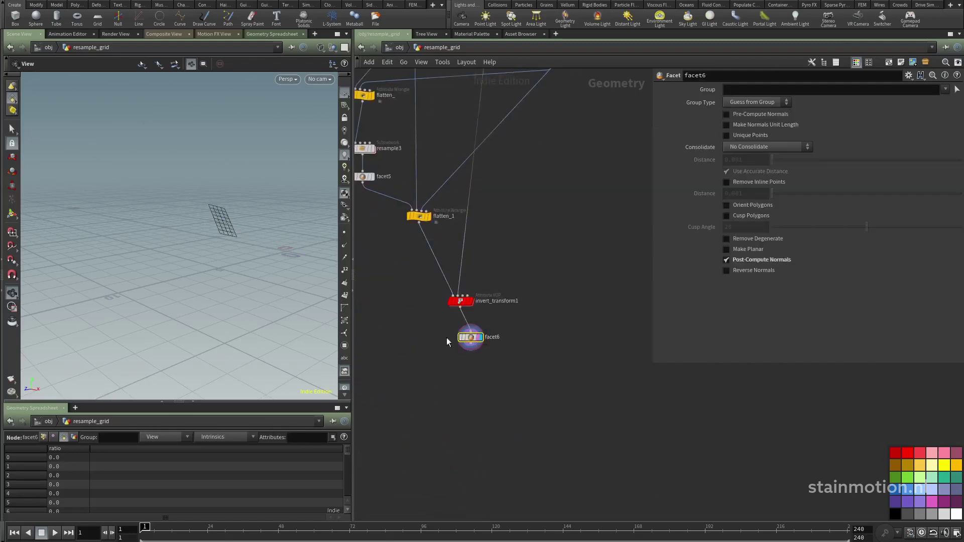
# - Set CONTROLLER's Number of divisions inside resample3 to 7 and align facet6 beneath invert_transform1
pyautogui.moveTo(249, 235); pyautogui.dragTo(216, 264)
pyautogui.moveTo(404, 260); pyautogui.dragTo(449, 349, button='middle')
pyautogui.click(408, 237)
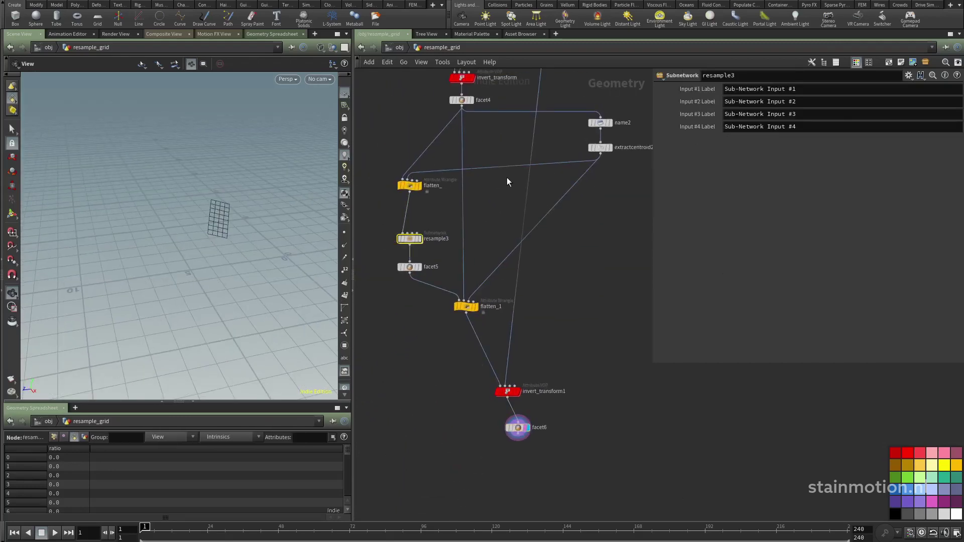
pyautogui.doubleClick(411, 241)
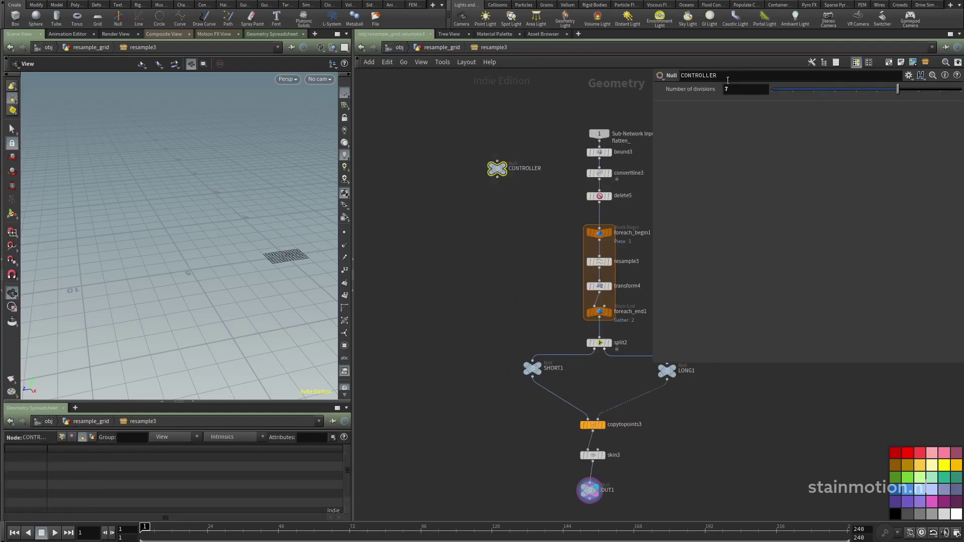
pyautogui.click(439, 48)
pyautogui.moveTo(432, 370); pyautogui.dragTo(411, 326, button='middle')
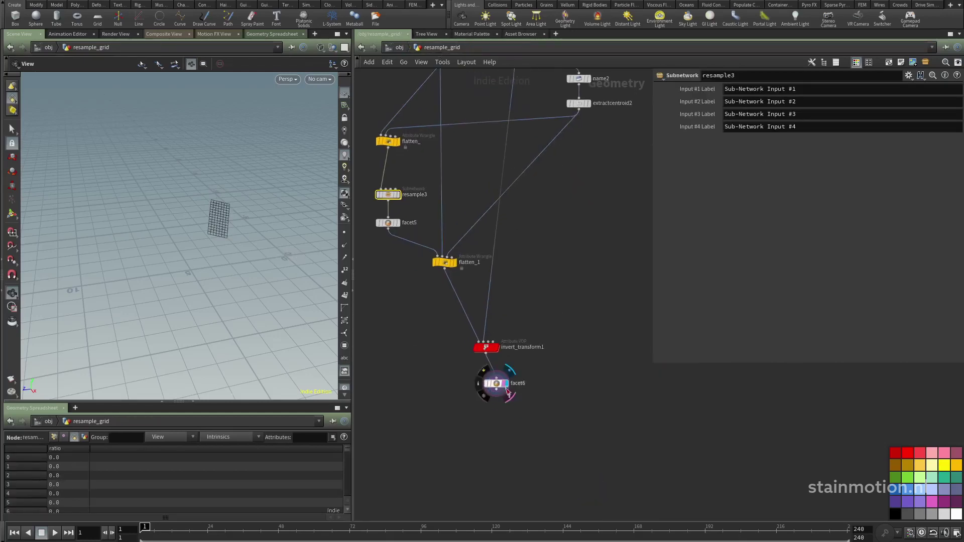
pyautogui.moveTo(498, 386); pyautogui.dragTo(488, 386)
pyautogui.moveTo(266, 271); pyautogui.dragTo(312, 300)
pyautogui.scroll(-3, 410, 345)
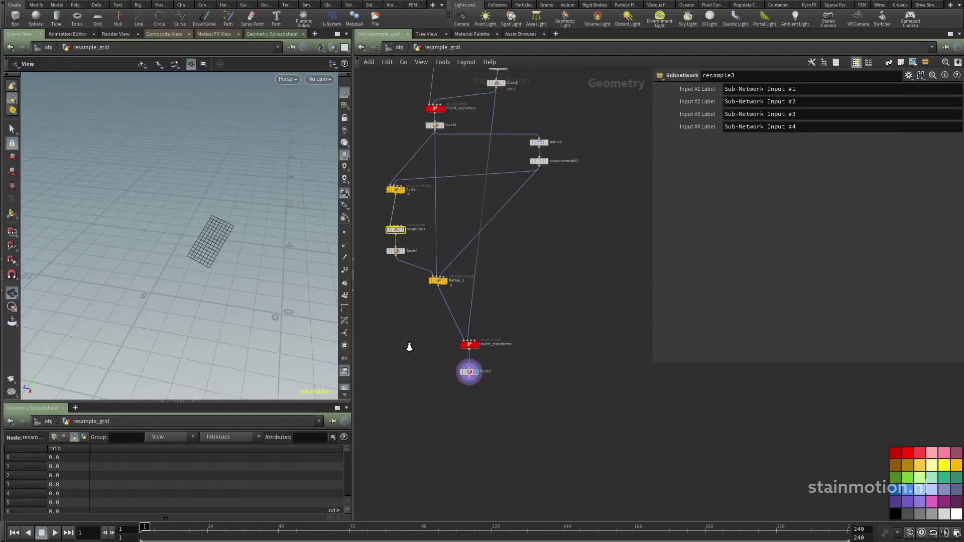
# - Collapse all the nodes below OUT_GRID into one subnetwork and place it directly under OUT_GRID
pyautogui.moveTo(410, 347); pyautogui.dragTo(440, 444, button='middle')
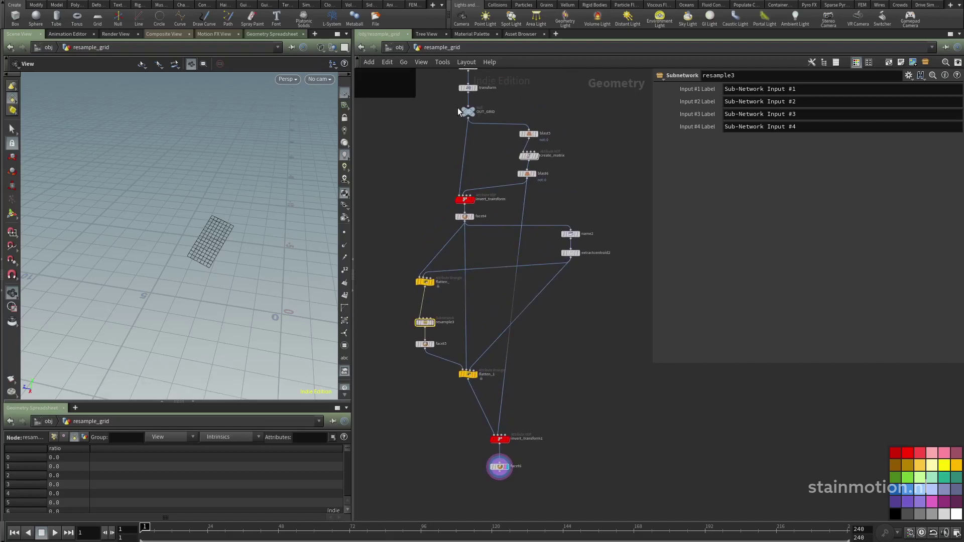
pyautogui.moveTo(430, 168); pyautogui.dragTo(465, 261, button='middle')
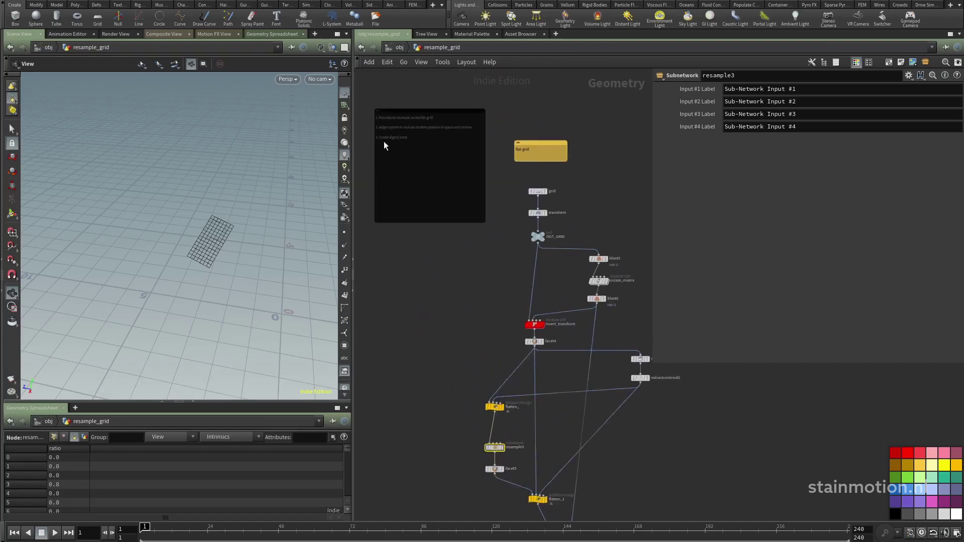
pyautogui.moveTo(450, 311); pyautogui.dragTo(403, 194, button='middle')
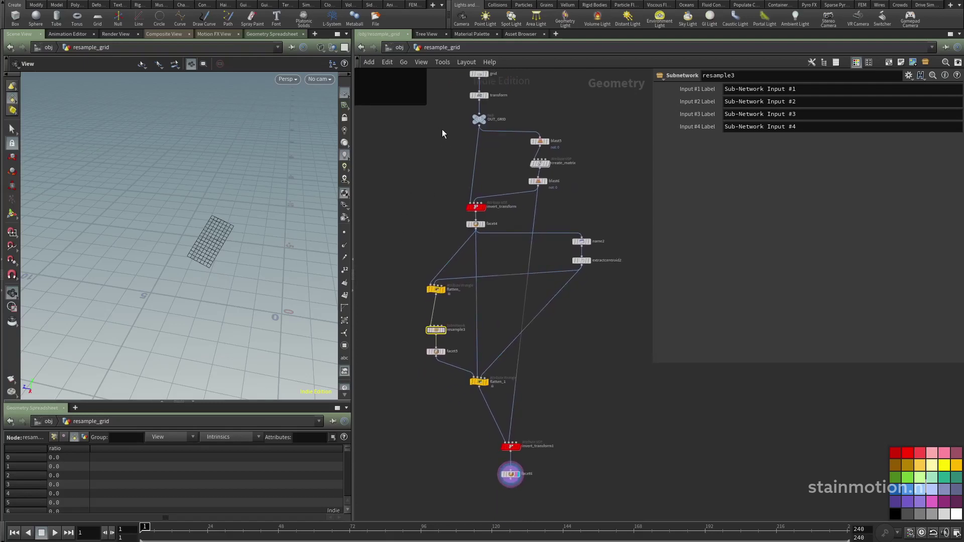
pyautogui.moveTo(432, 130); pyautogui.dragTo(596, 498)
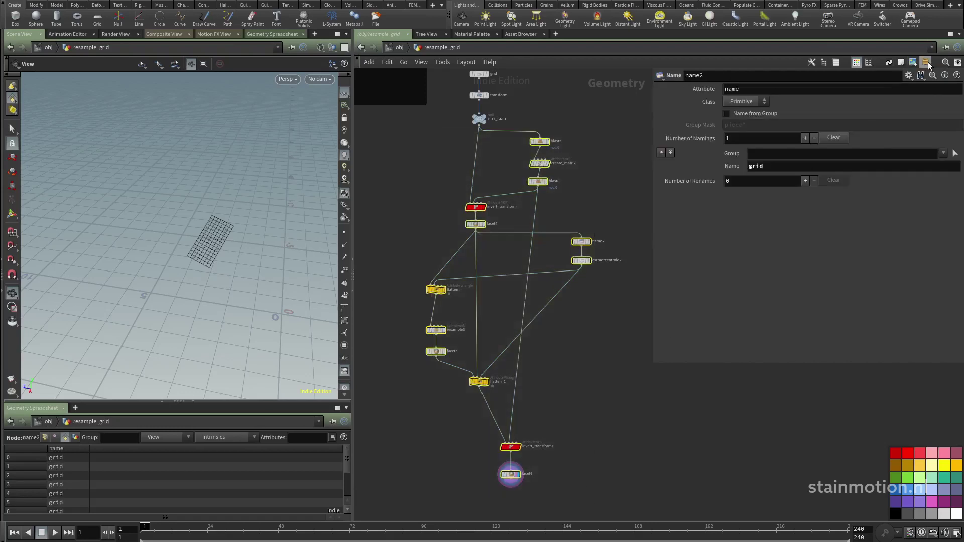
pyautogui.hotkey('shift', 'c')
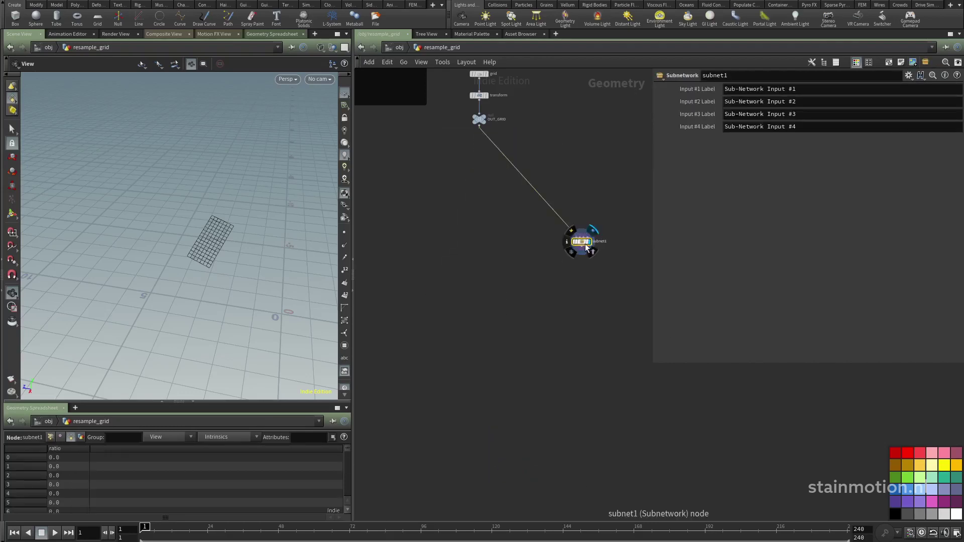
pyautogui.moveTo(586, 246); pyautogui.dragTo(488, 155)
pyautogui.moveTo(491, 175); pyautogui.dragTo(493, 227, button='middle')
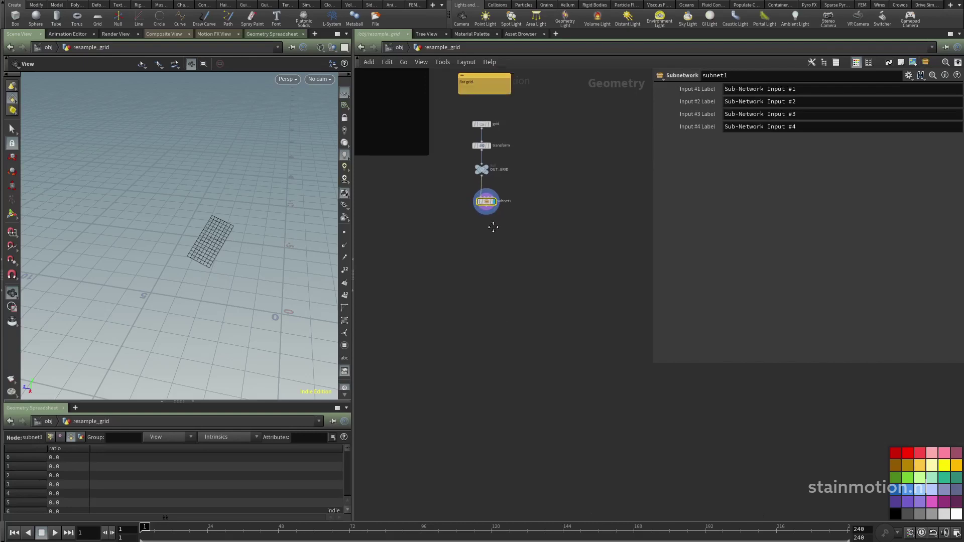
pyautogui.scroll(5, 493, 228)
# - Create a digital asset from subnet1 with the operator name resample_grid and the label Resample grid
pyautogui.moveTo(513, 184)
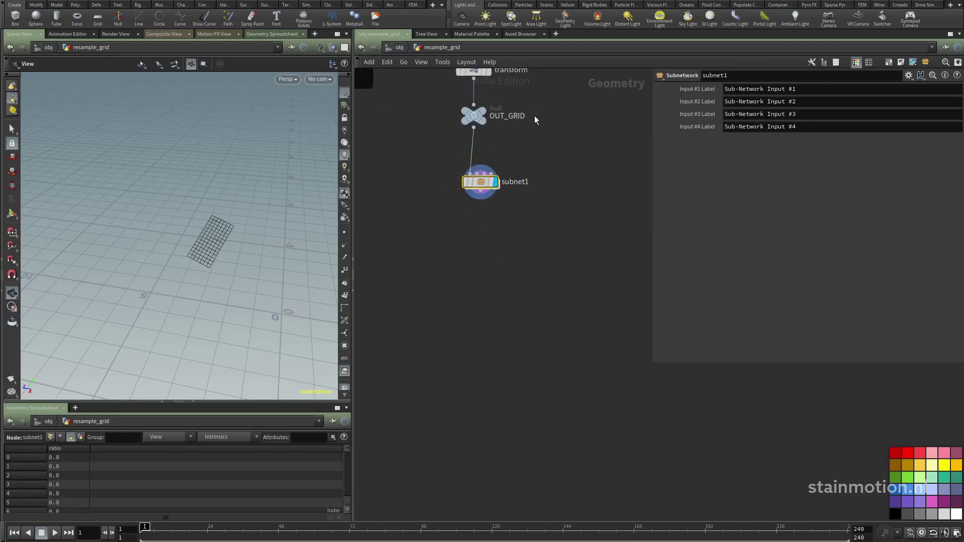
pyautogui.rightClick(477, 183)
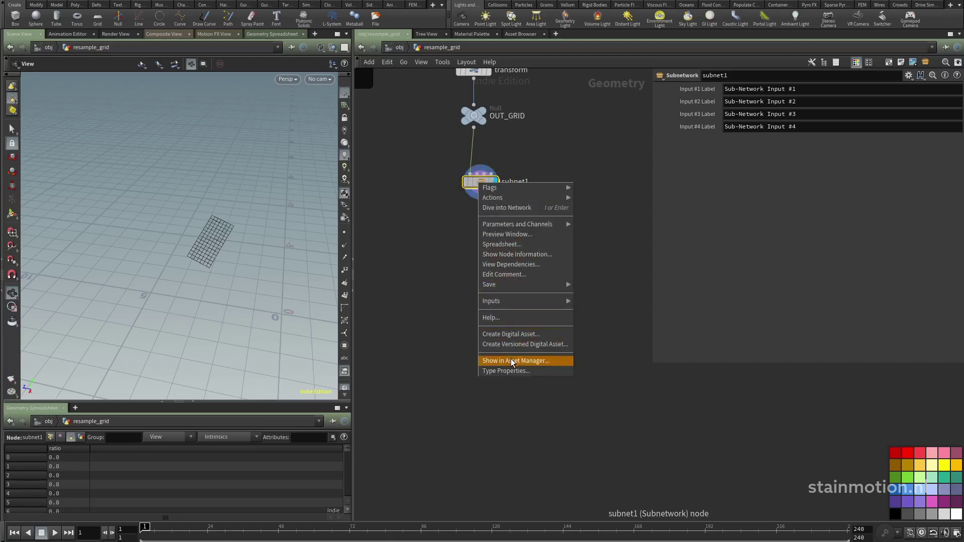
pyautogui.click(510, 334)
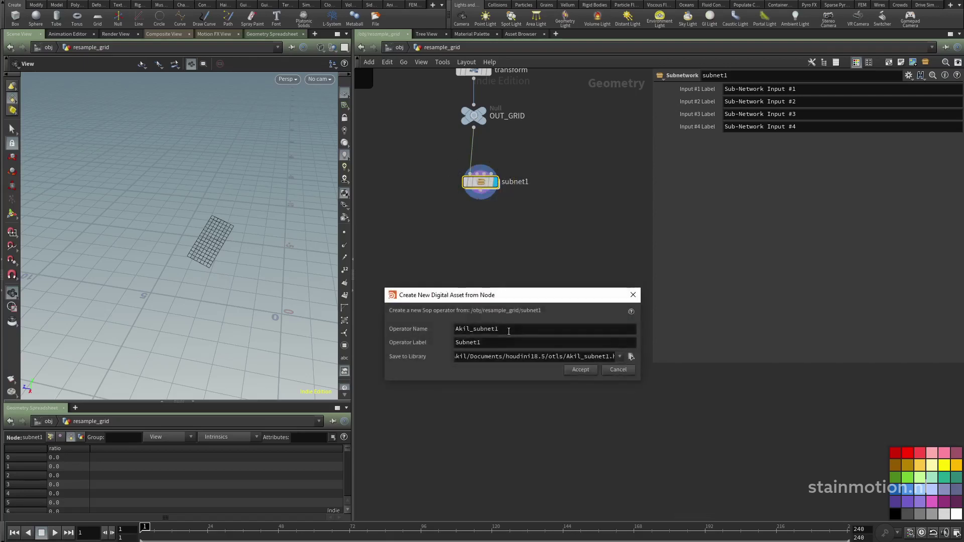
pyautogui.doubleClick(499, 329)
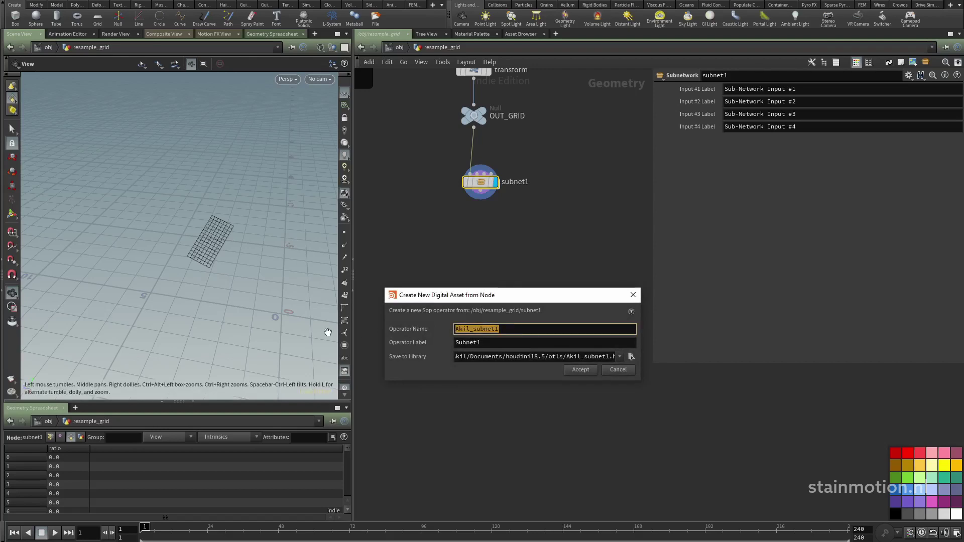
pyautogui.press('BackSpace')
pyautogui.write('resamp')
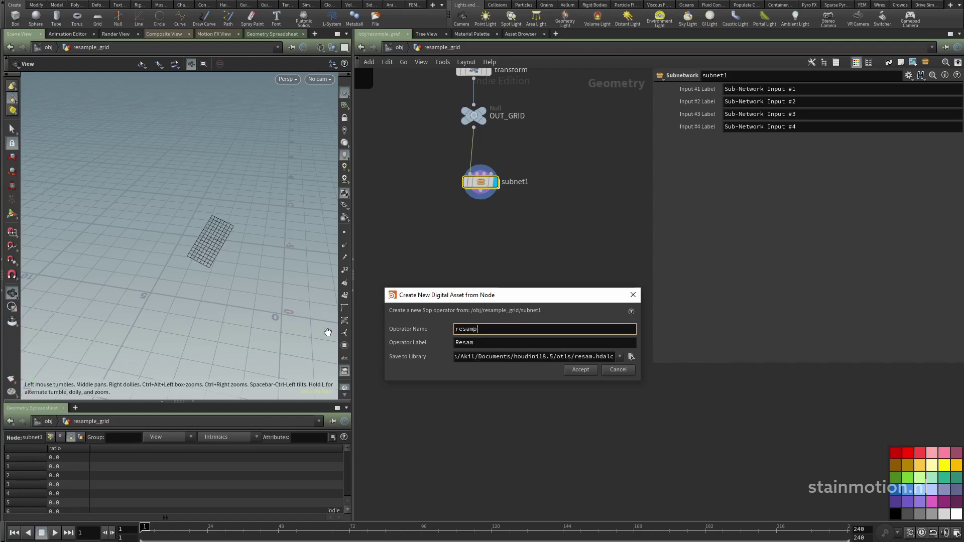
pyautogui.write('le_')
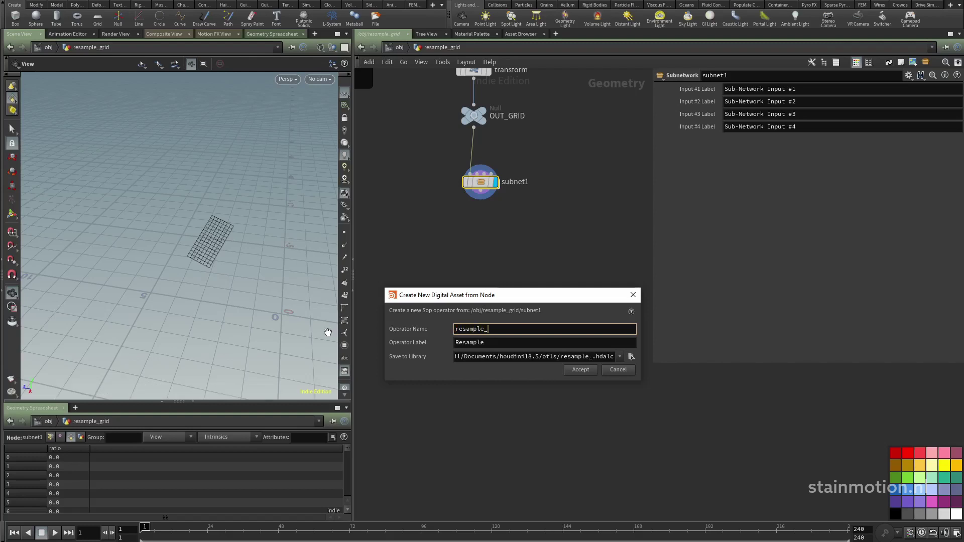
pyautogui.write('grid_2')
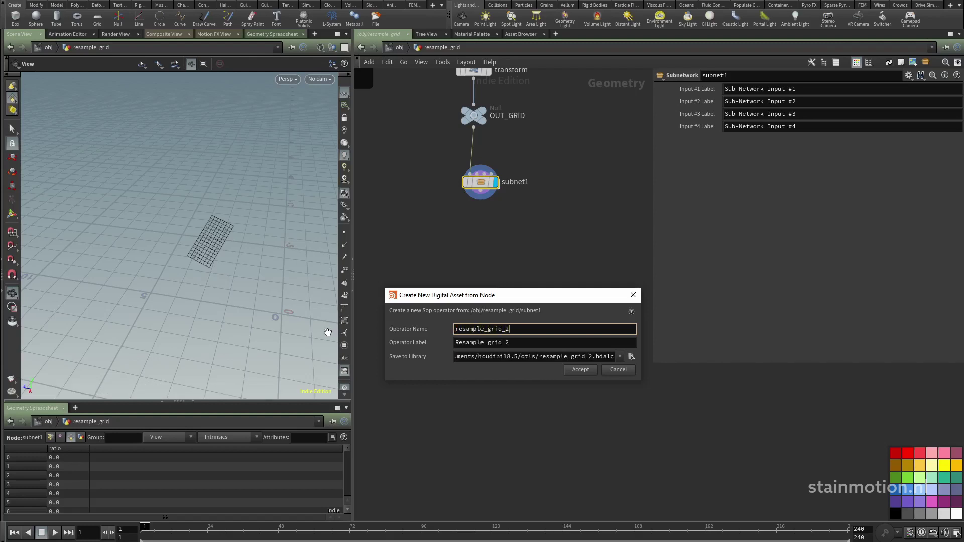
pyautogui.press('BackSpace')
pyautogui.press('BackSpace')
pyautogui.click(580, 370)
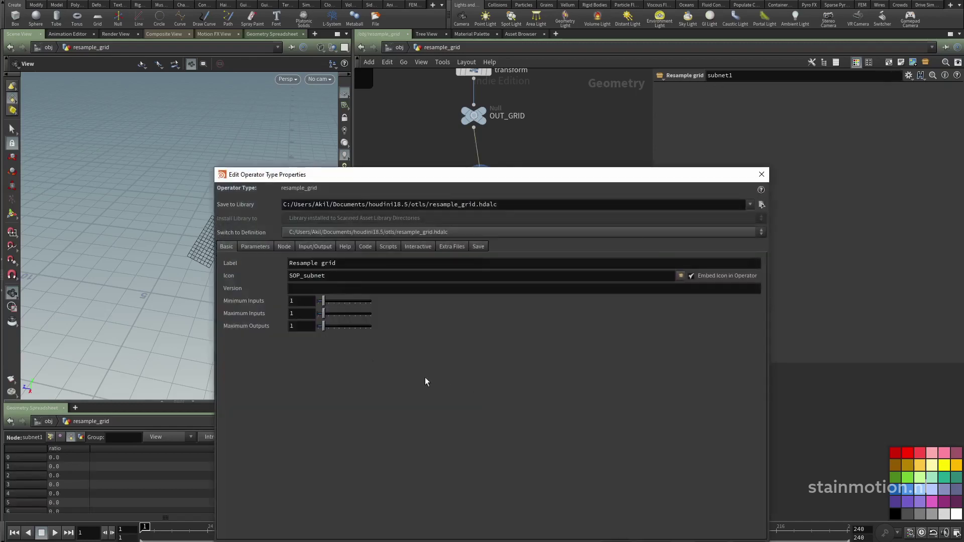
# - Promote Number of divisions from the CONTROLLER null inside resample3 to the asset's parameters, and apply and accept the operator type properties
pyautogui.click(258, 246)
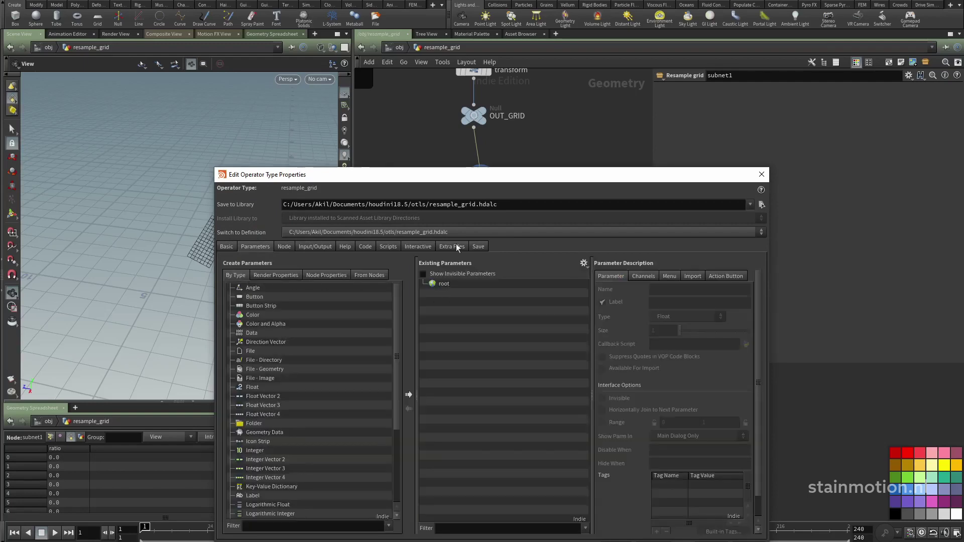
pyautogui.moveTo(457, 175); pyautogui.dragTo(242, 256)
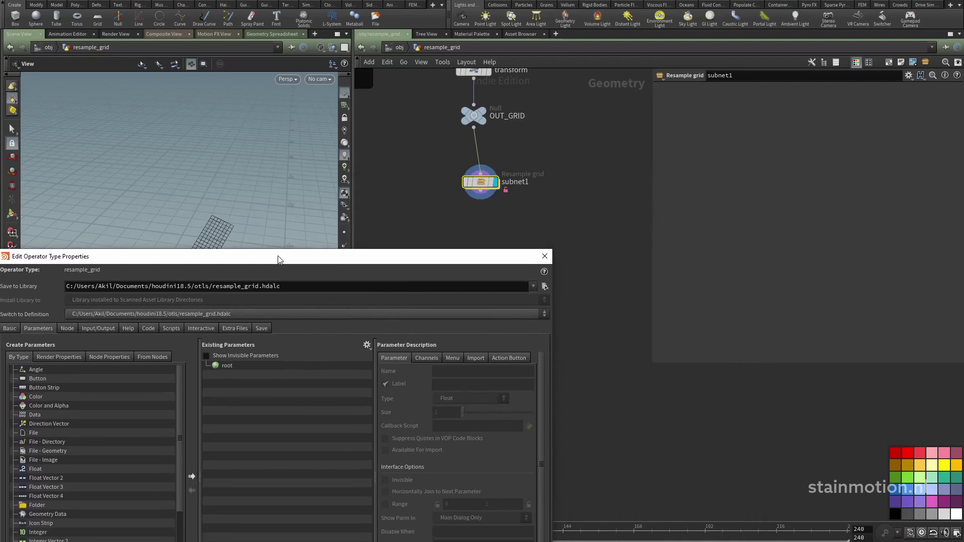
pyautogui.doubleClick(481, 185)
pyautogui.moveTo(574, 209); pyautogui.dragTo(490, 121, button='middle')
pyautogui.scroll(-3, 469, 173)
pyautogui.moveTo(436, 202); pyautogui.dragTo(484, 124, button='middle')
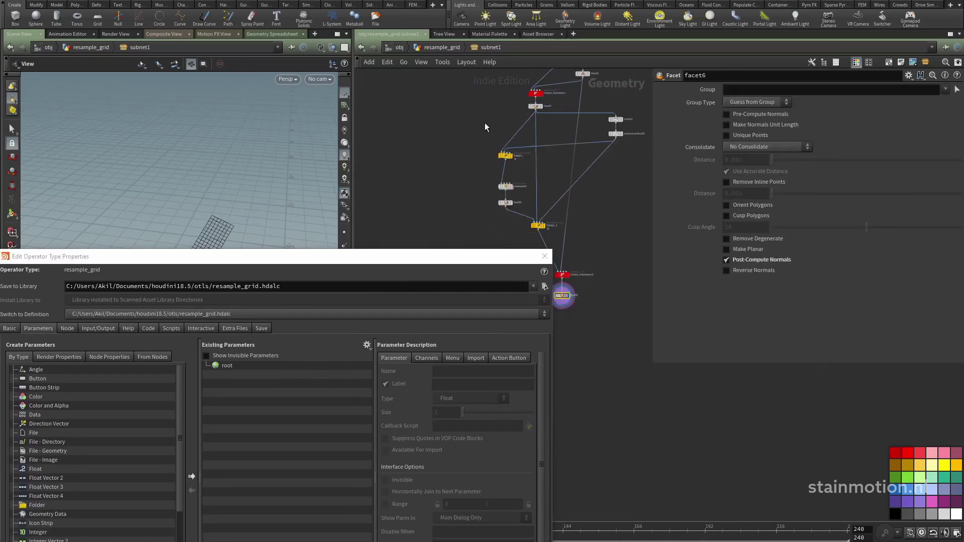
pyautogui.scroll(2, 486, 203)
pyautogui.doubleClick(529, 177)
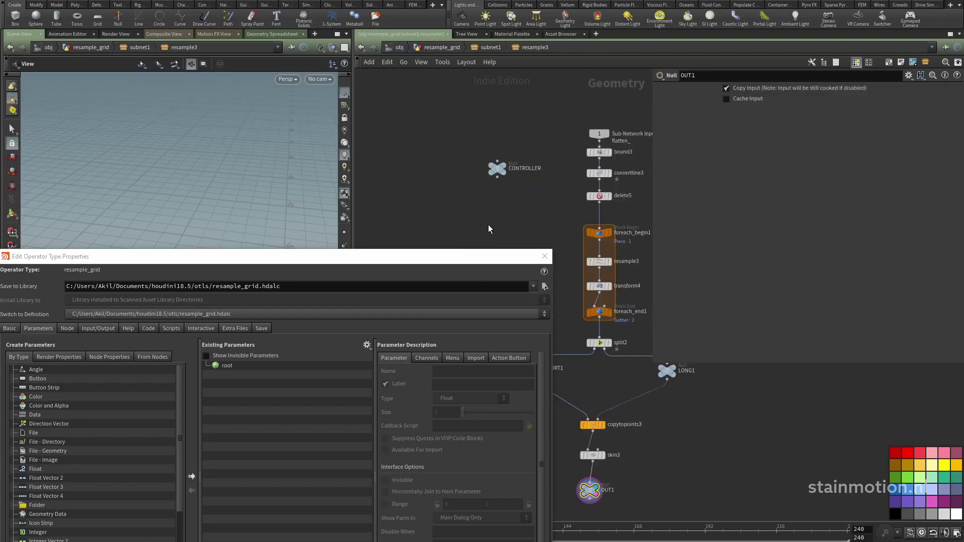
pyautogui.moveTo(475, 143); pyautogui.dragTo(523, 188)
pyautogui.moveTo(700, 87); pyautogui.dragTo(233, 369)
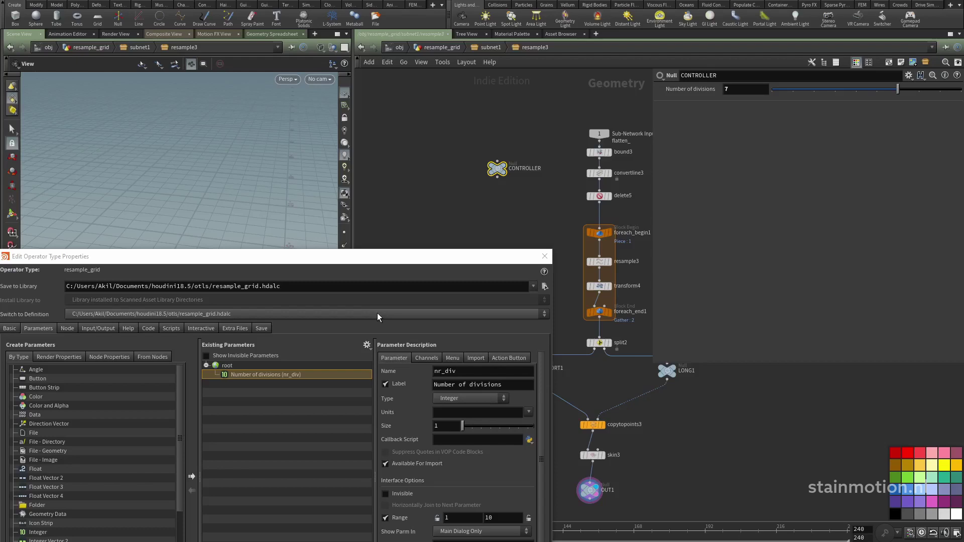
pyautogui.moveTo(300, 260); pyautogui.dragTo(337, 85)
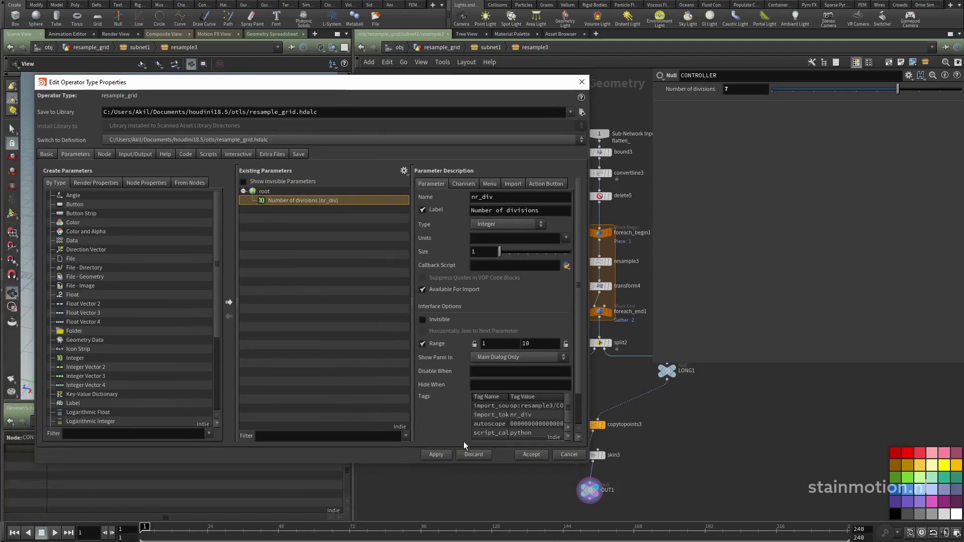
pyautogui.click(445, 454)
pyautogui.click(525, 455)
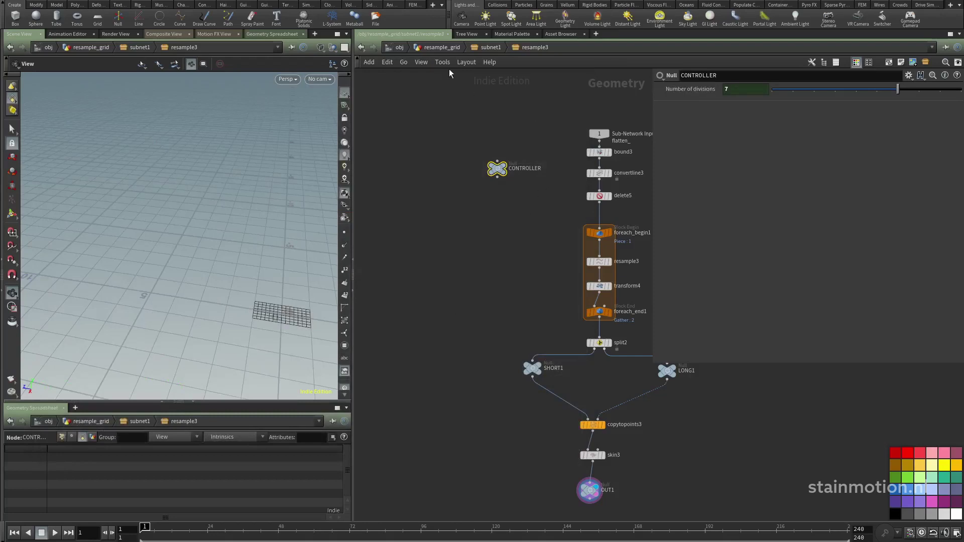
# - Set Number of divisions on the subnet1 asset in resample_grid to 5 and match the node to its current definition
pyautogui.click(492, 48)
pyautogui.press('u')
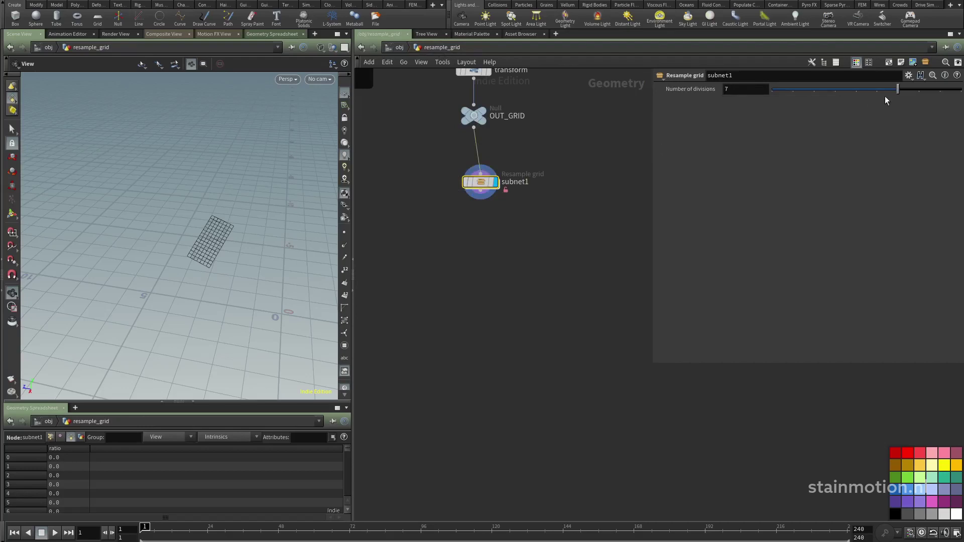
pyautogui.moveTo(886, 96); pyautogui.dragTo(857, 93)
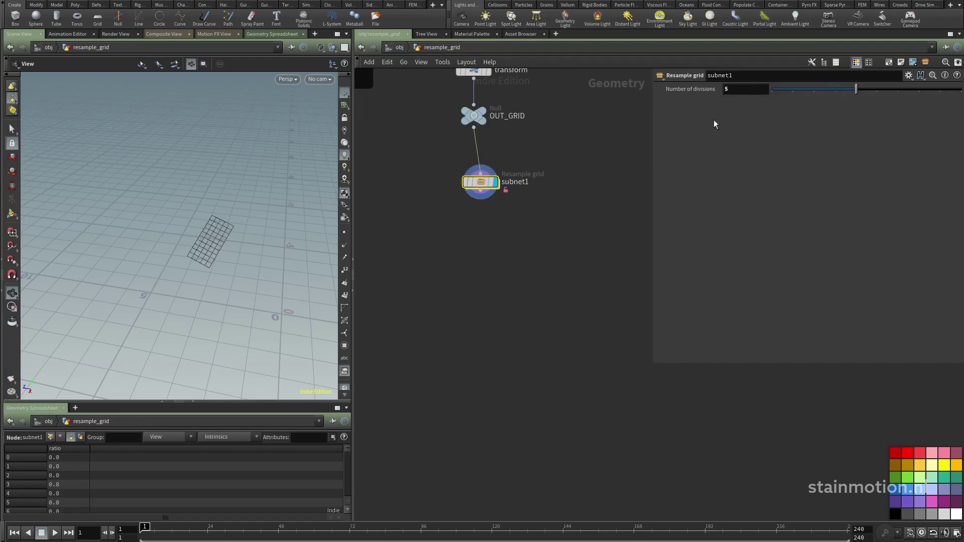
pyautogui.rightClick(483, 179)
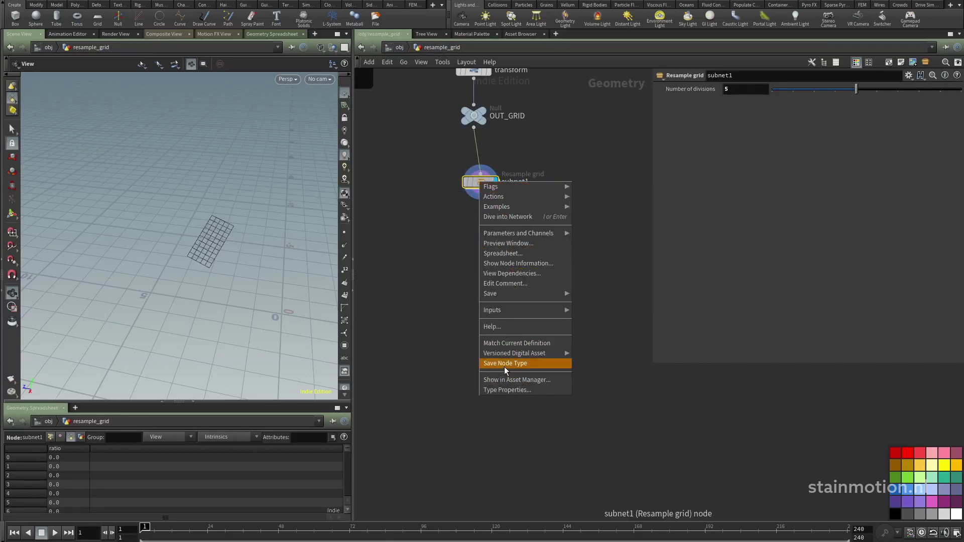
pyautogui.click(529, 345)
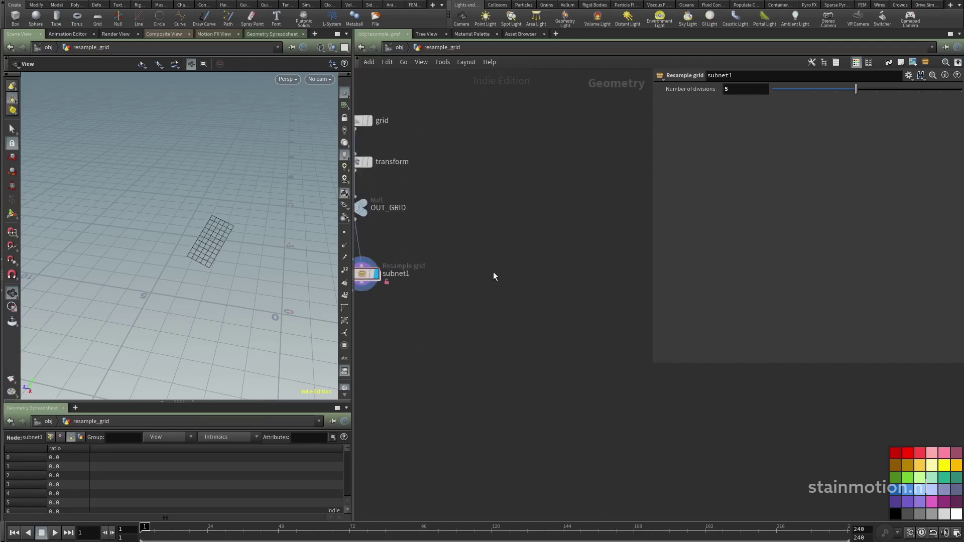
# - Display the imported grid_c4d geometry and examine its mesh from several angles in the viewport
pyautogui.moveTo(493, 272); pyautogui.dragTo(551, 303, button='middle')
pyautogui.moveTo(519, 236); pyautogui.dragTo(465, 353, button='middle')
pyautogui.moveTo(493, 328); pyautogui.dragTo(472, 311, button='right')
pyautogui.moveTo(472, 311); pyautogui.dragTo(390, 292, button='middle')
pyautogui.moveTo(566, 304); pyautogui.dragTo(431, 305, button='middle')
pyautogui.moveTo(448, 319); pyautogui.dragTo(507, 320, button='right')
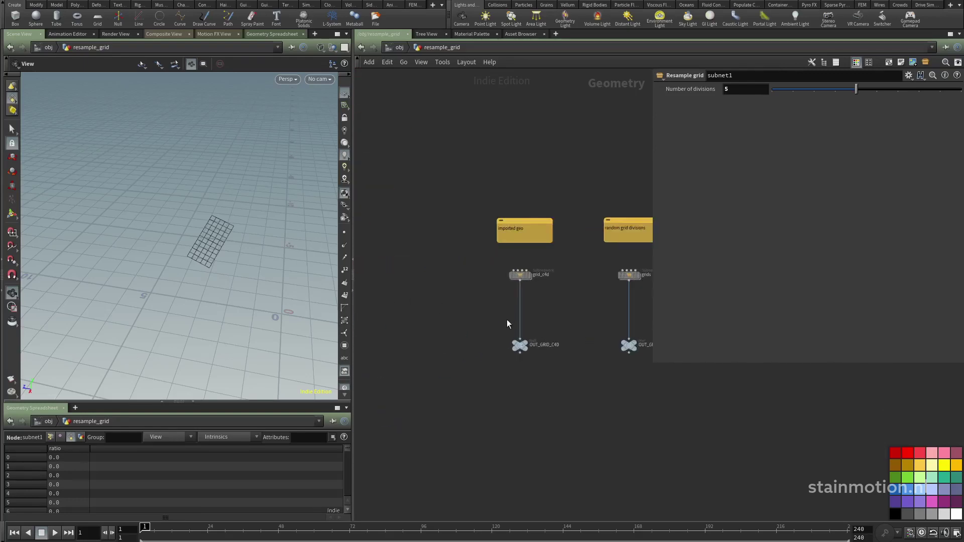
pyautogui.moveTo(507, 324); pyautogui.dragTo(441, 307, button='middle')
pyautogui.moveTo(453, 329); pyautogui.dragTo(453, 329)
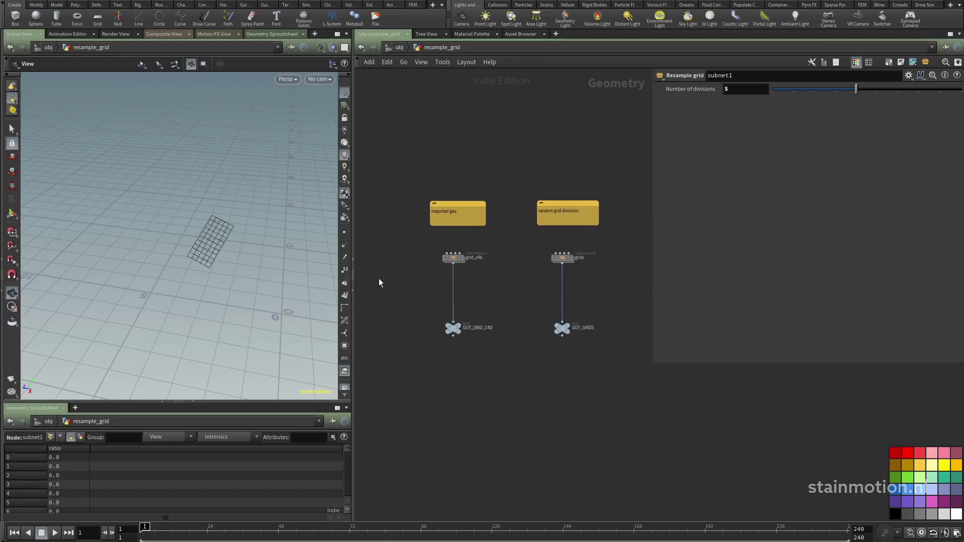
pyautogui.click(459, 258)
pyautogui.moveTo(265, 265); pyautogui.dragTo(312, 251)
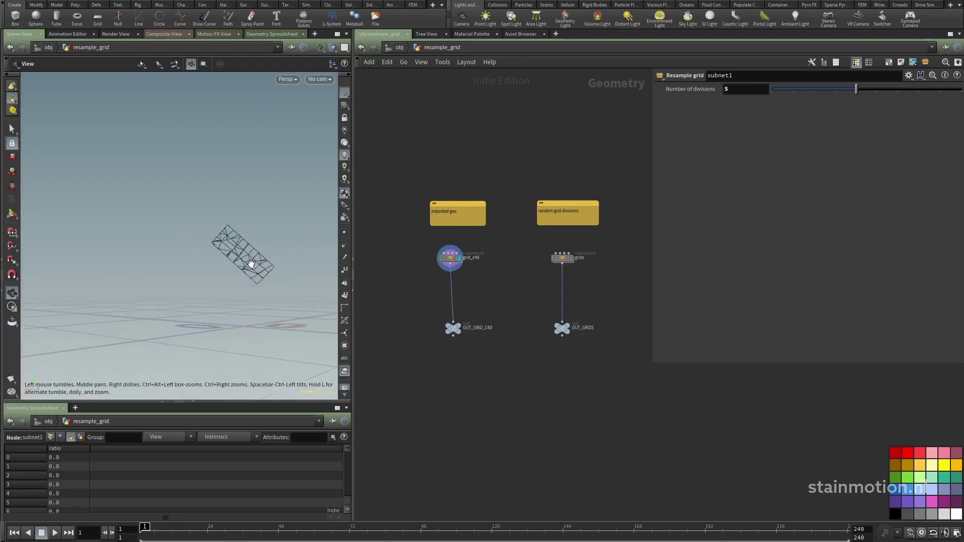
pyautogui.moveTo(248, 262)
pyautogui.mouseDown()
pyautogui.moveTo(209, 290)
pyautogui.moveTo(241, 261)
pyautogui.moveTo(234, 271)
pyautogui.mouseUp()
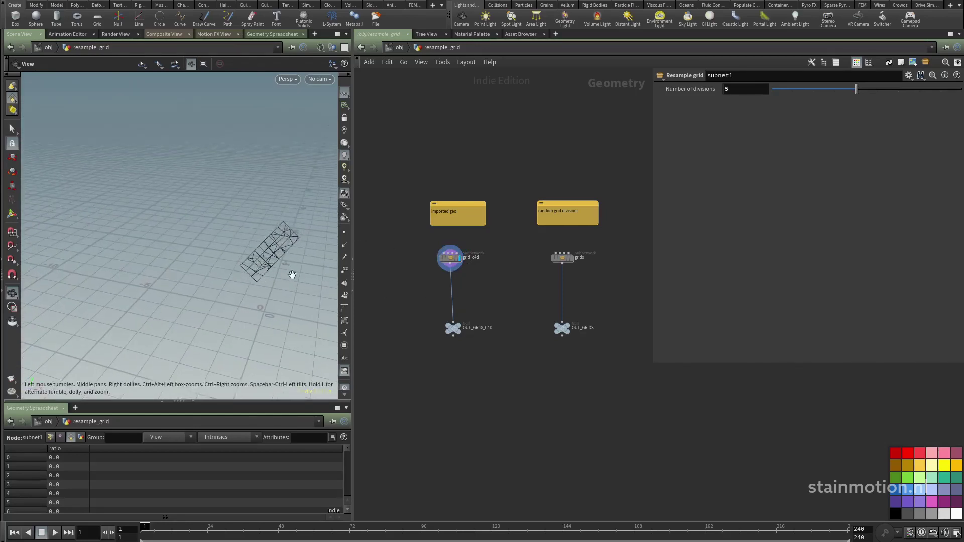
pyautogui.moveTo(292, 275)
pyautogui.mouseDown()
pyautogui.moveTo(254, 286)
pyautogui.moveTo(278, 281)
pyautogui.mouseUp()
# - Insert a Resample grid digital asset node between grid_c4d and OUT_GRID_C4D
pyautogui.press('Tab')
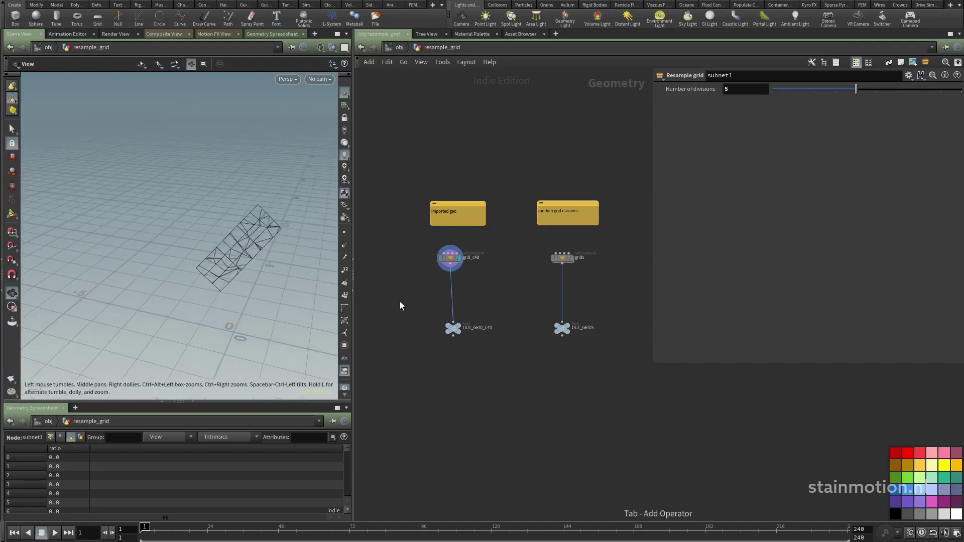
pyautogui.moveTo(442, 144)
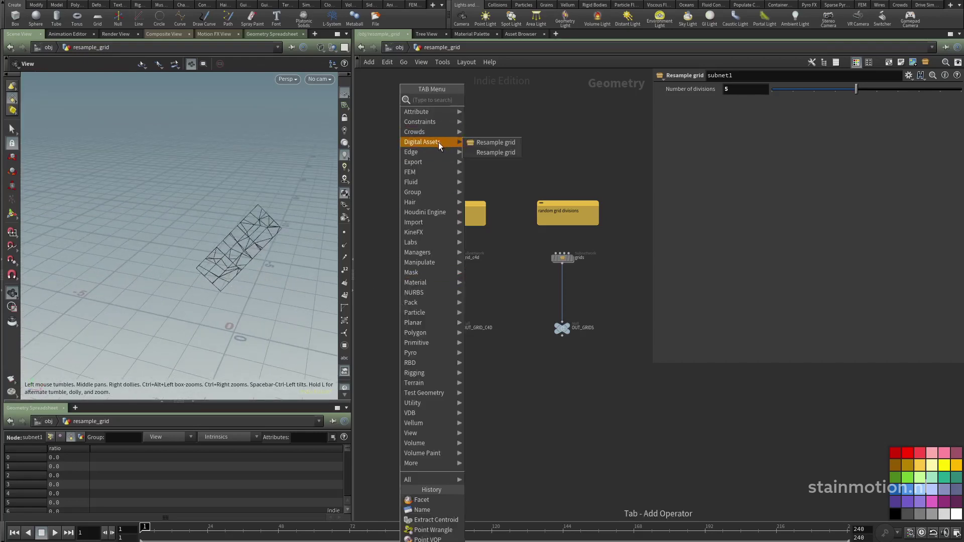
pyautogui.click(490, 153)
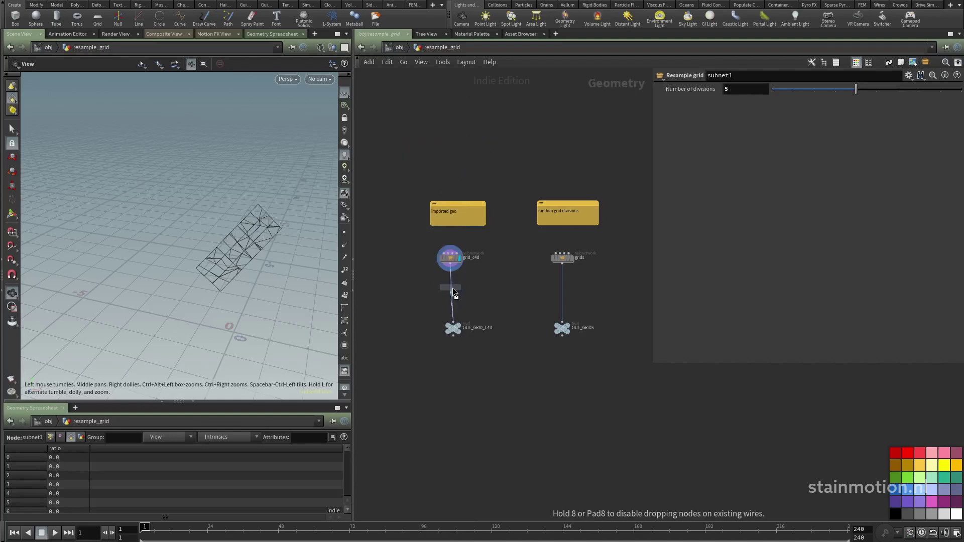
pyautogui.click(458, 319)
pyautogui.click(459, 288)
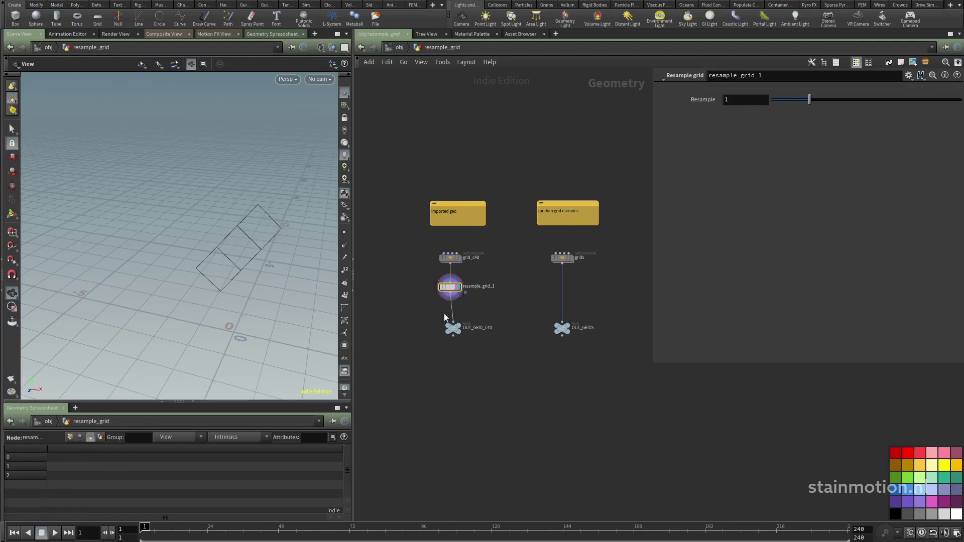
# - Display OUT_GRID_C4D and set Resample on resample_grid_1 to 0.36
pyautogui.click(457, 331)
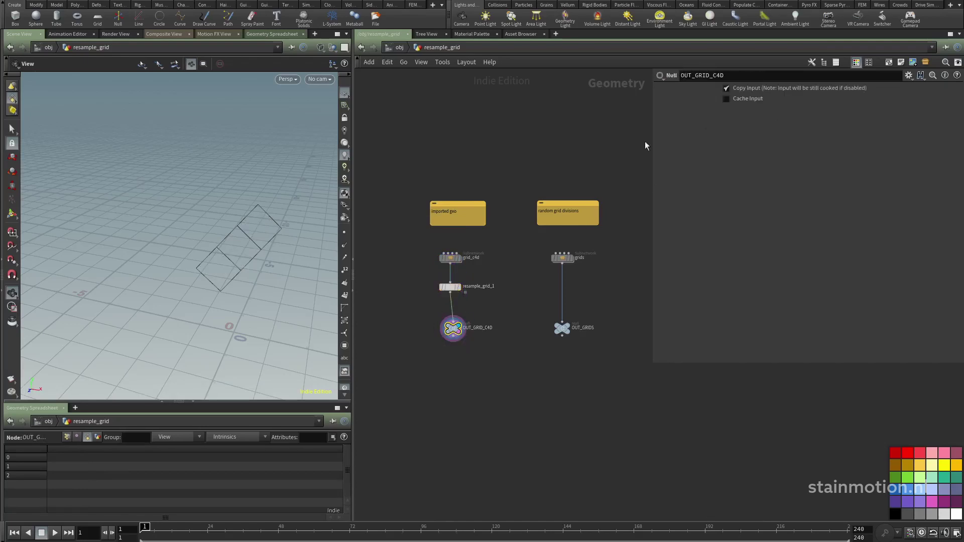
pyautogui.click(450, 288)
pyautogui.moveTo(810, 107); pyautogui.dragTo(788, 117)
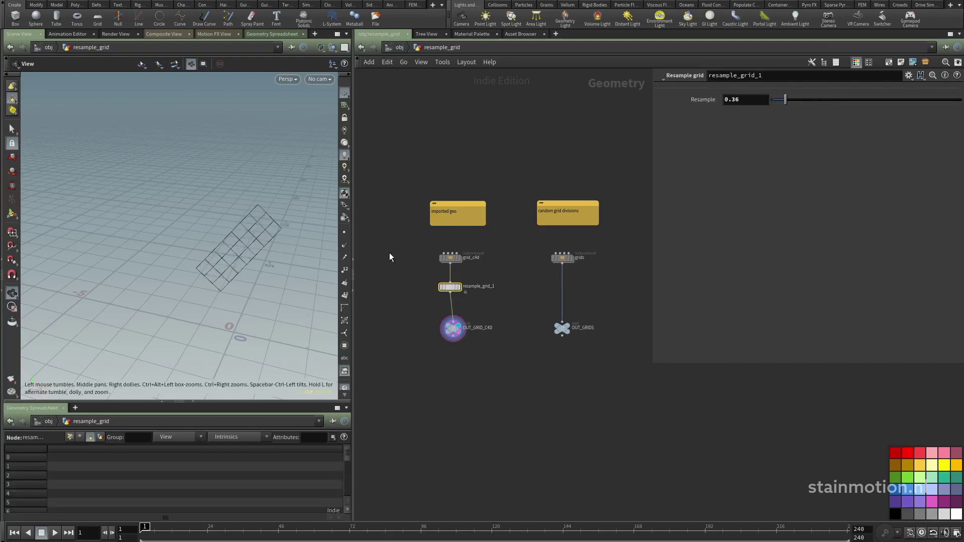
# - Display the grids node with random grid divisions and examine its scattered grids in the viewport
pyautogui.moveTo(409, 263); pyautogui.dragTo(375, 251, button='middle')
pyautogui.click(539, 249)
pyautogui.moveTo(538, 251); pyautogui.dragTo(536, 250)
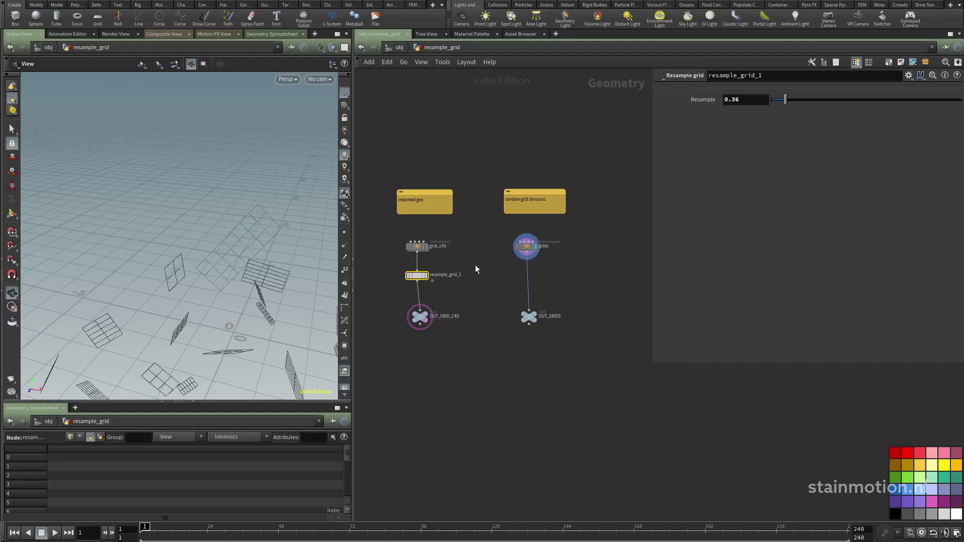
pyautogui.click(532, 249)
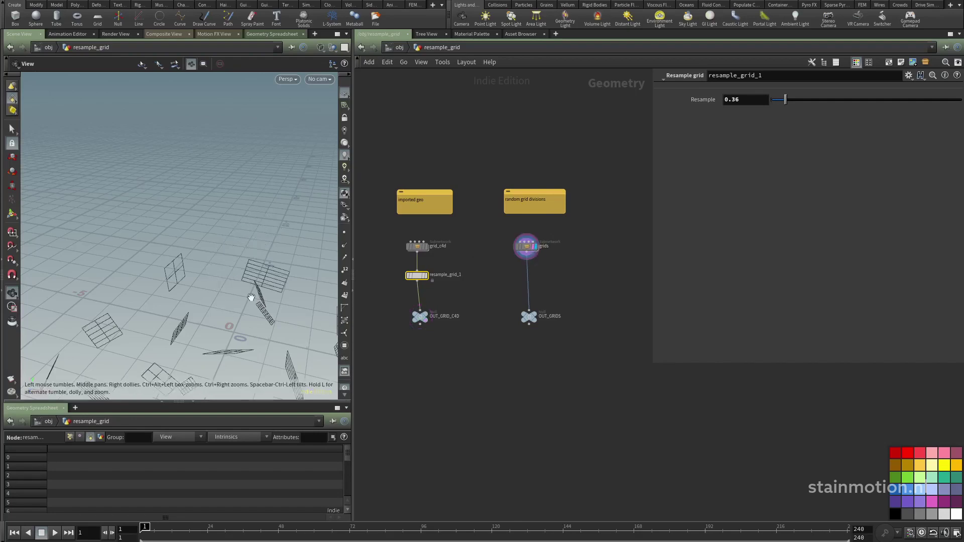
pyautogui.moveTo(214, 290); pyautogui.dragTo(215, 215, button='middle')
pyautogui.moveTo(215, 215); pyautogui.dragTo(236, 221)
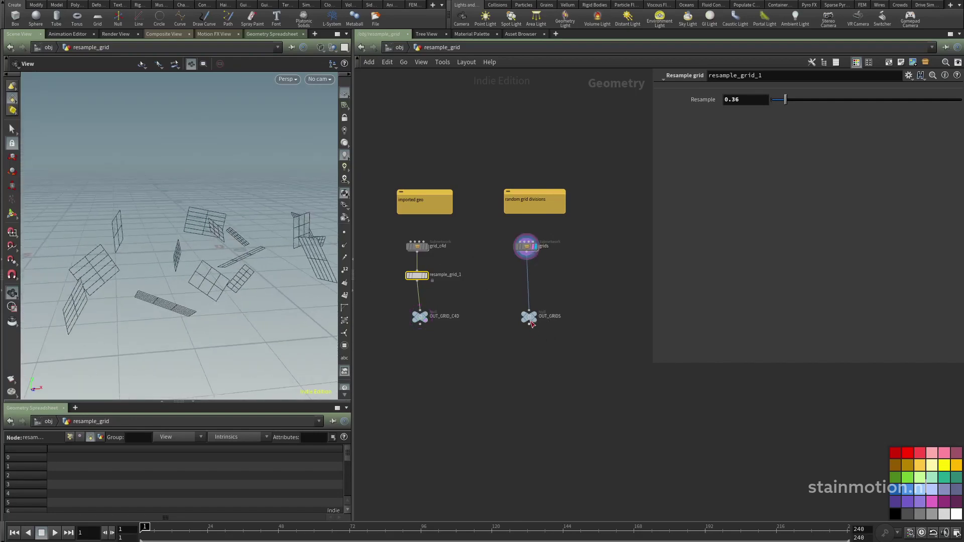
# - Make room above OUT_GRIDS and insert a Connectivity node between grids and OUT_GRIDS
pyautogui.moveTo(532, 324); pyautogui.dragTo(529, 339)
pyautogui.moveTo(546, 280); pyautogui.dragTo(519, 276, button='middle')
pyautogui.press('Tab')
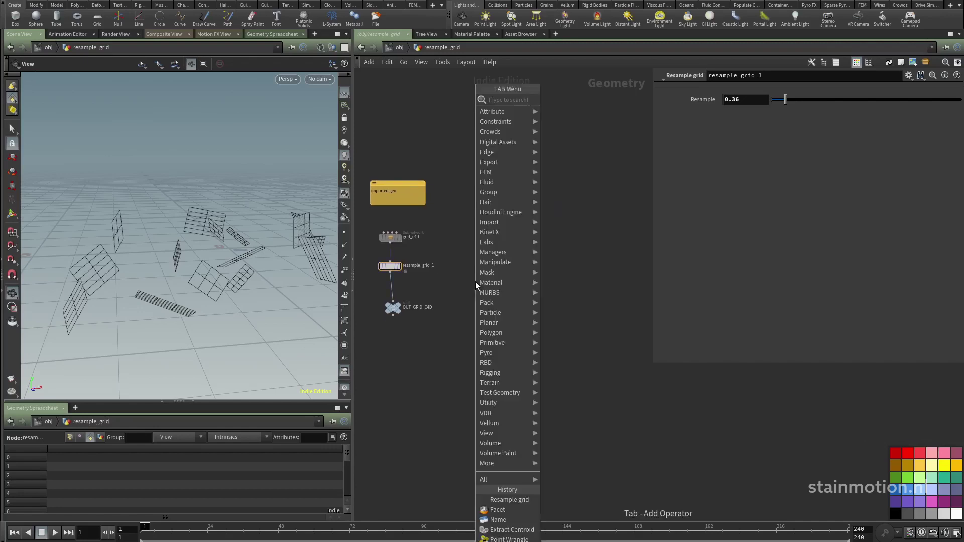
pyautogui.write('con')
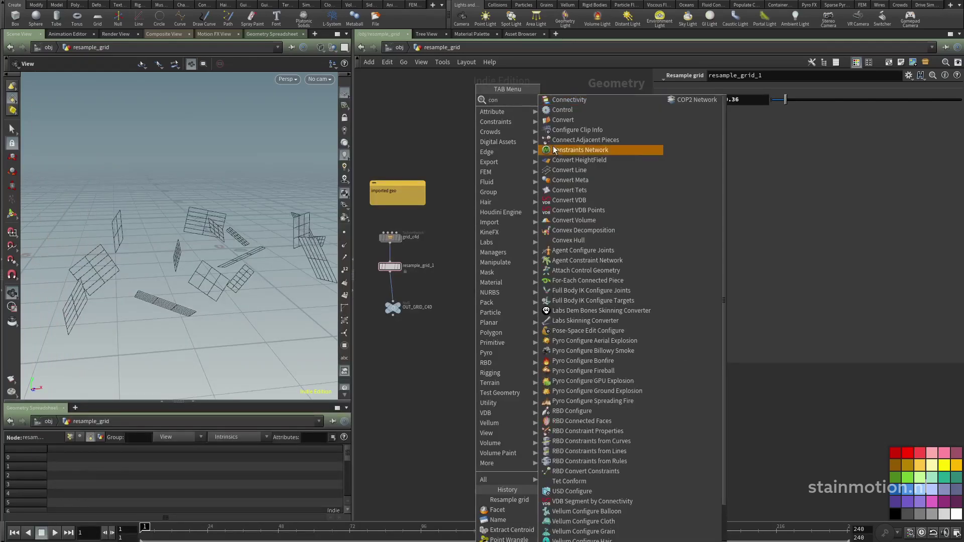
pyautogui.click(571, 101)
pyautogui.click(502, 261)
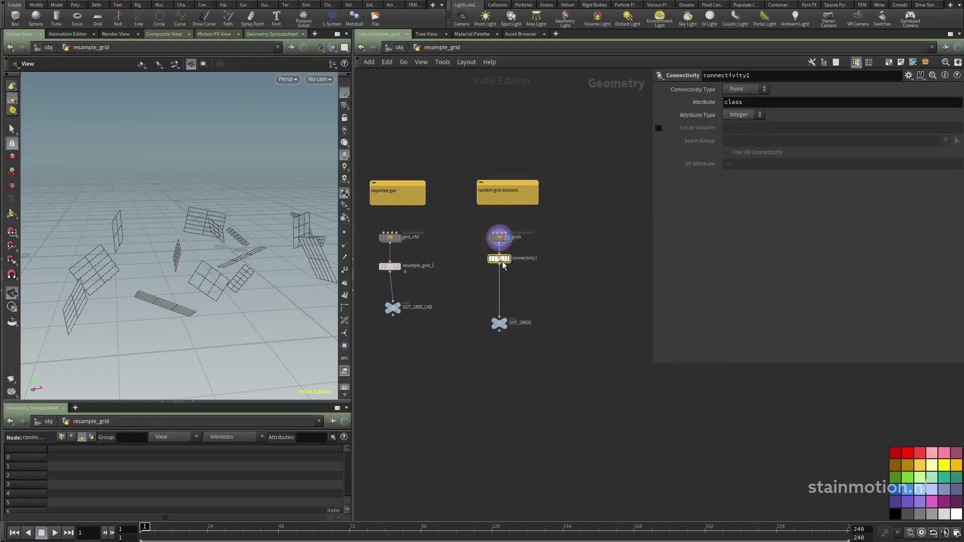
# - Set the Connectivity node's type to Primitive and its attribute to grid_id
pyautogui.click(746, 89)
pyautogui.click(747, 110)
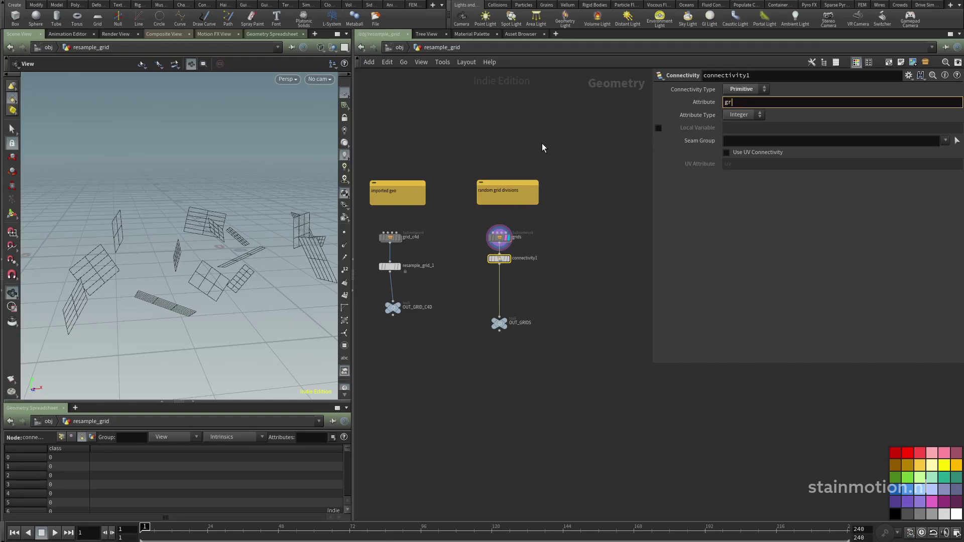
pyautogui.write('grid_id')
pyautogui.press('Return')
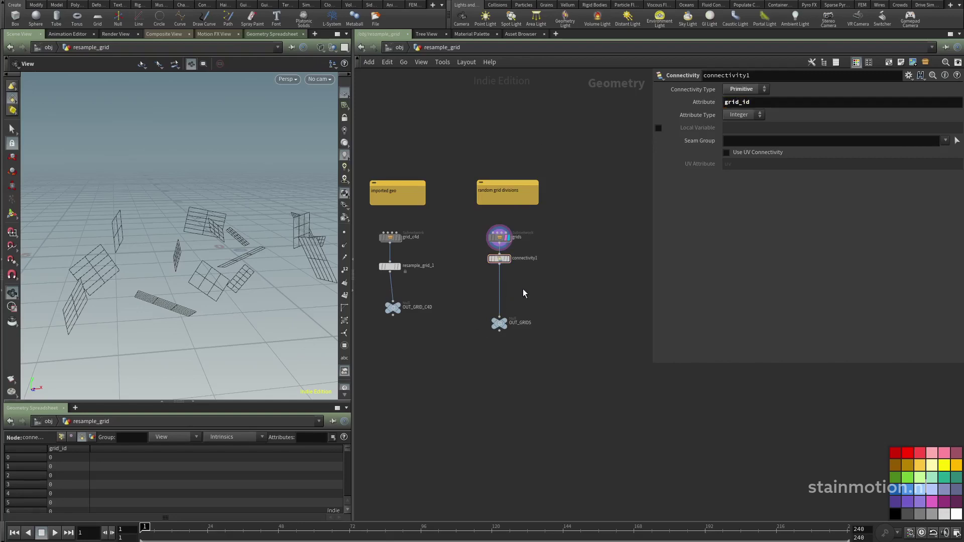
# - Add a For-Each Named Primitive block ahead of OUT_GRIDS in the random grids branch
pyautogui.press('Tab')
pyautogui.write('for')
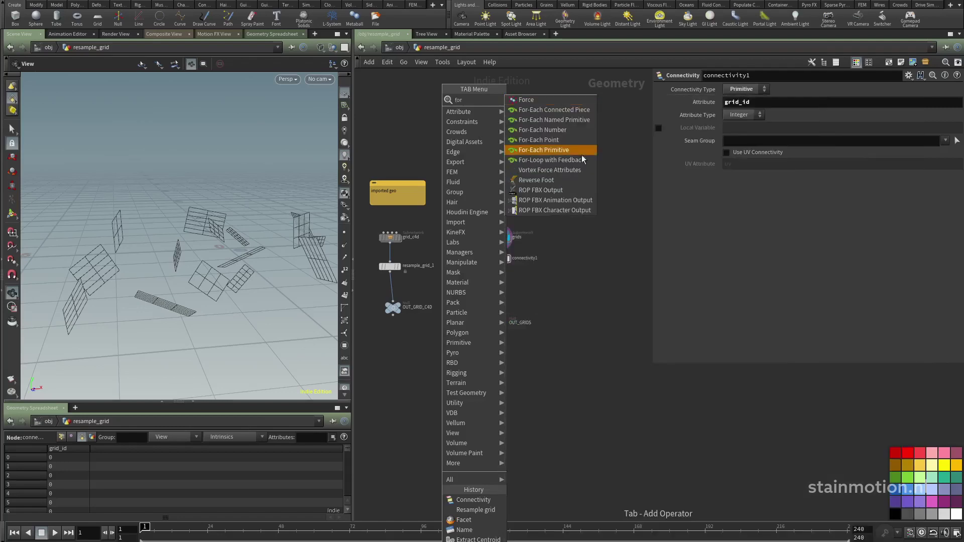
pyautogui.click(540, 110)
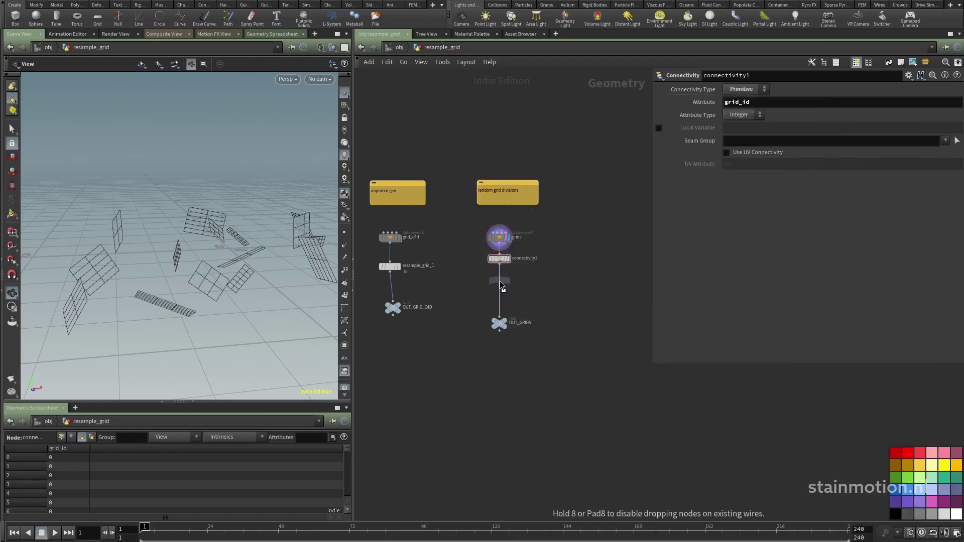
pyautogui.click(497, 313)
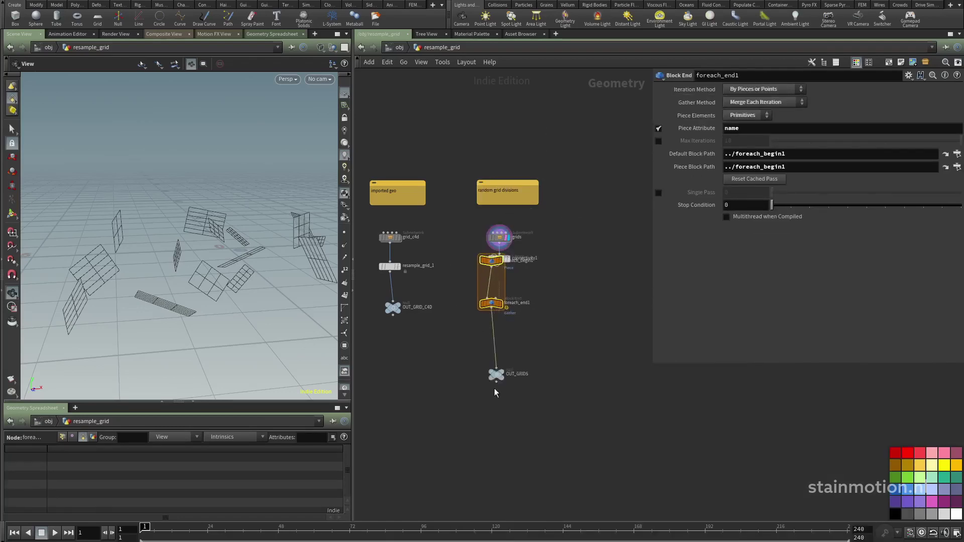
# - Place the for-each block below connectivity1 and wire connectivity1 through foreach_begin1 into foreach_end1
pyautogui.click(500, 311)
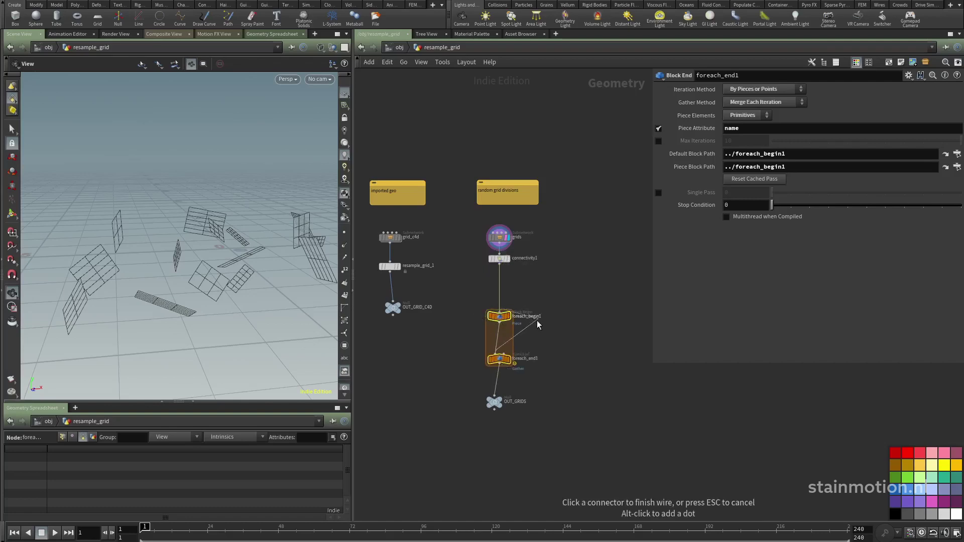
pyautogui.click(462, 310)
pyautogui.click(499, 263)
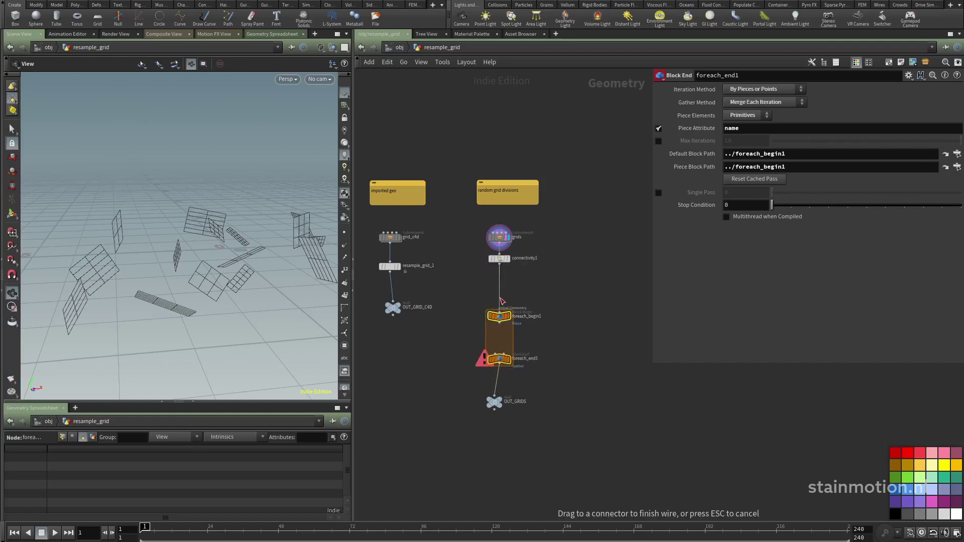
pyautogui.click(499, 311)
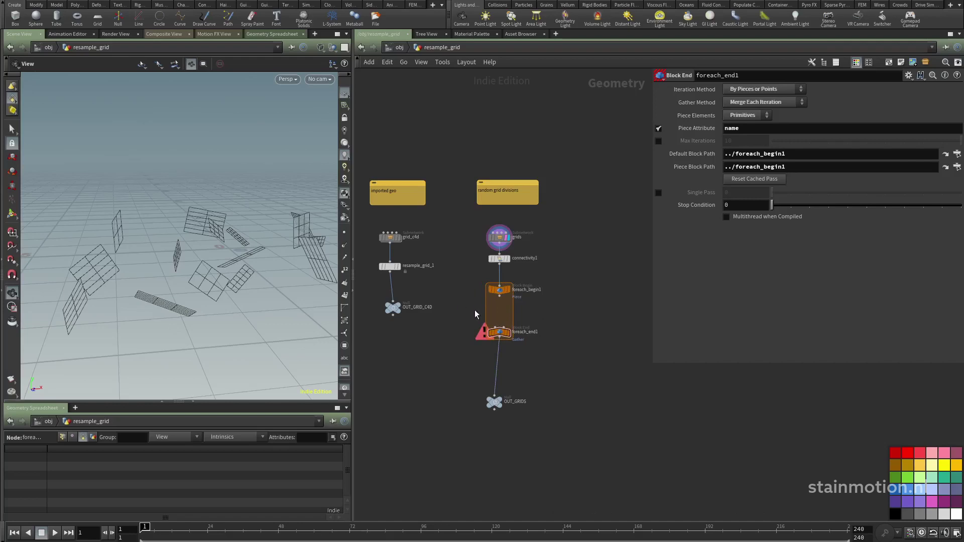
pyautogui.click(500, 327)
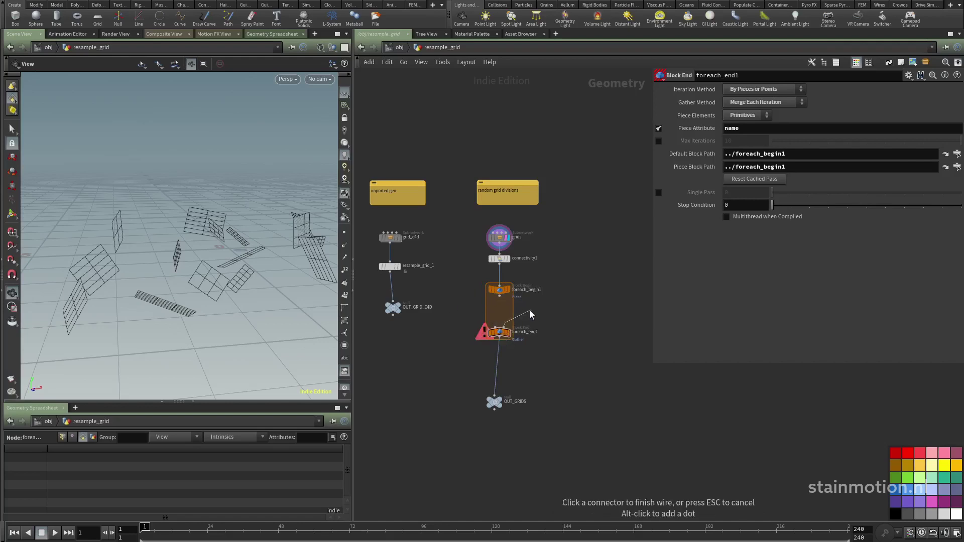
pyautogui.moveTo(500, 297); pyautogui.dragTo(493, 326)
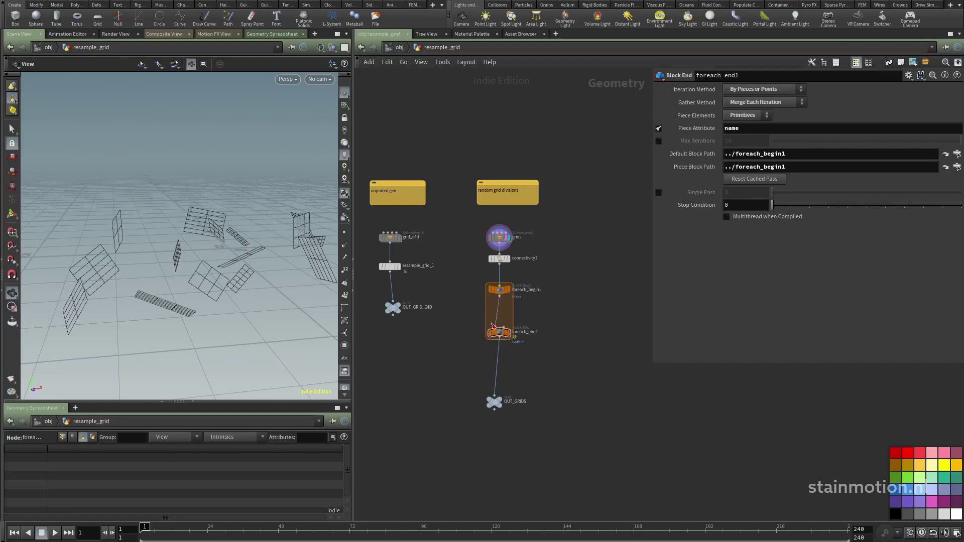
# - Copy resample_grid_1 into the for-each block, and display foreach_end1 with its Piece Attribute set to grid_id
pyautogui.keyDown('alt'); pyautogui.moveTo(392, 271); pyautogui.dragTo(500, 313); pyautogui.keyUp('alt')
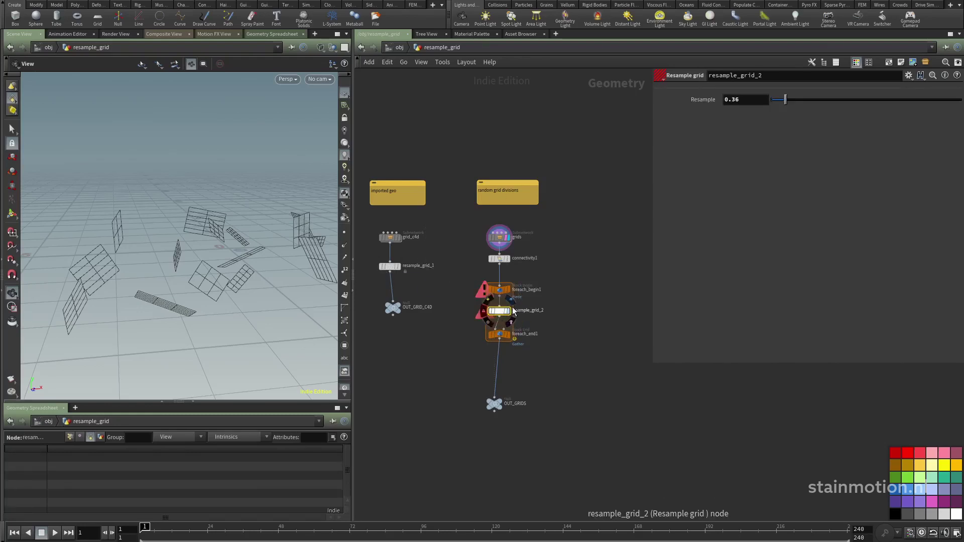
pyautogui.click(496, 339)
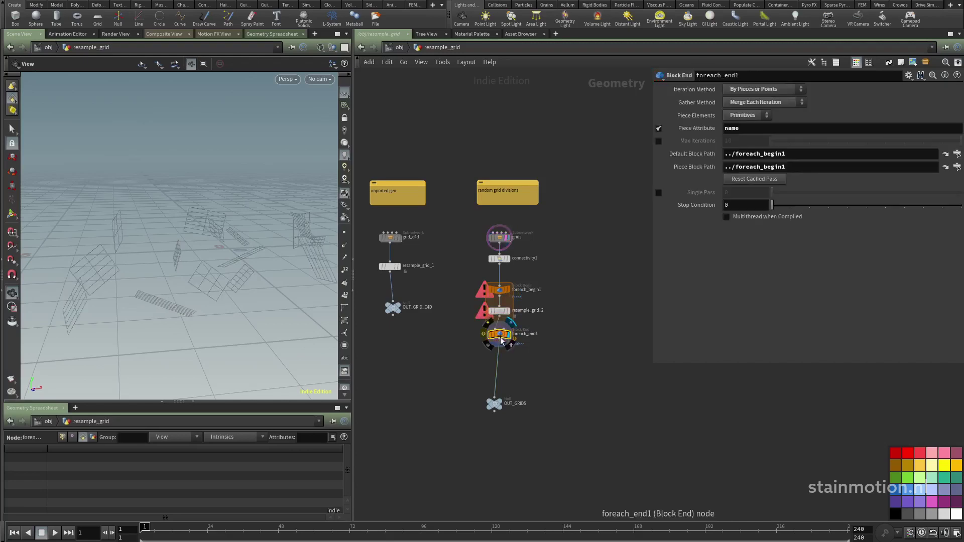
pyautogui.moveTo(750, 129); pyautogui.dragTo(609, 144)
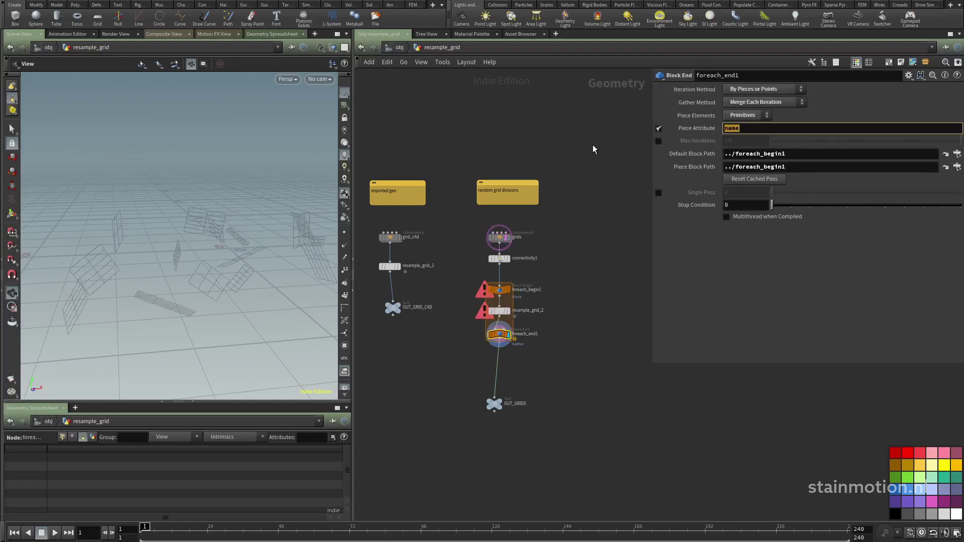
pyautogui.write('grid_id')
pyautogui.press('Return')
# - Set Resample on resample_grid_2 to 0.21, and display OUT_GRIDS aligned beneath the for-each block
pyautogui.click(499, 311)
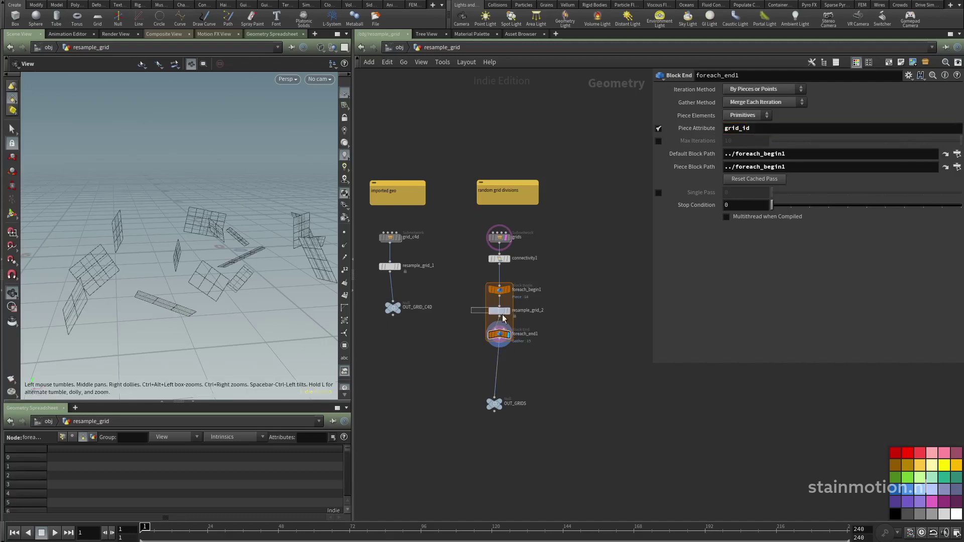
pyautogui.moveTo(787, 99)
pyautogui.mouseDown()
pyautogui.moveTo(807, 102)
pyautogui.moveTo(779, 106)
pyautogui.mouseUp()
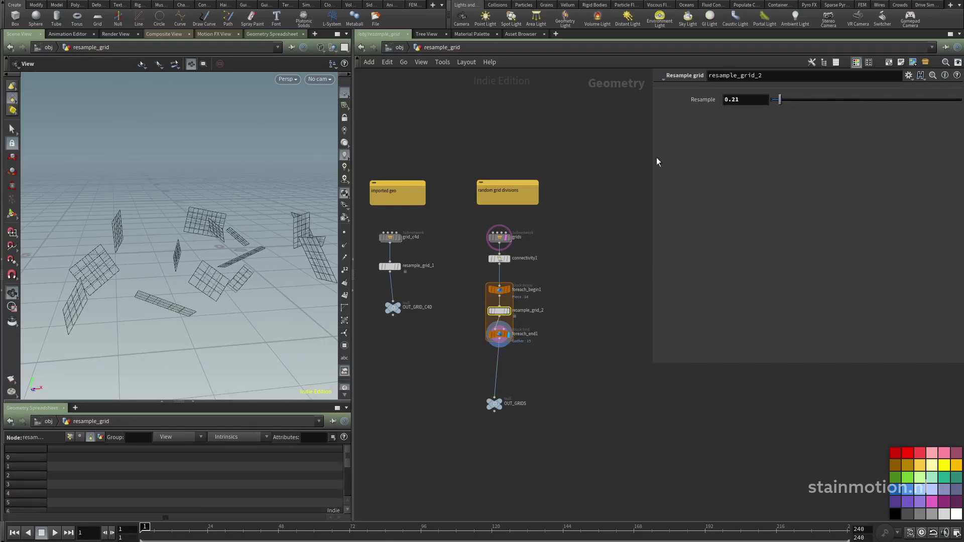
pyautogui.click(497, 405)
pyautogui.moveTo(496, 402); pyautogui.dragTo(502, 366)
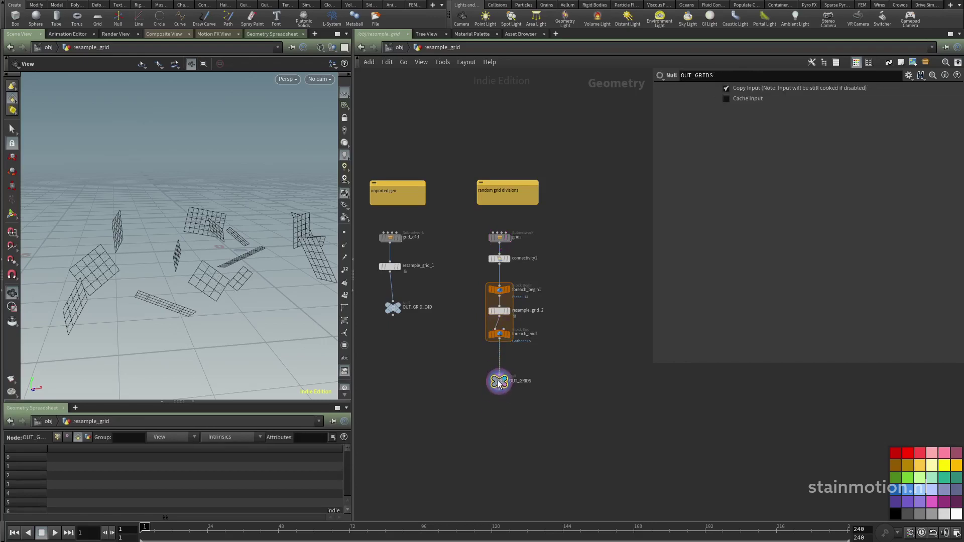
# - Examine the resampled random grids from several angles in the viewport and look over the whole node network
pyautogui.moveTo(246, 257); pyautogui.dragTo(215, 266)
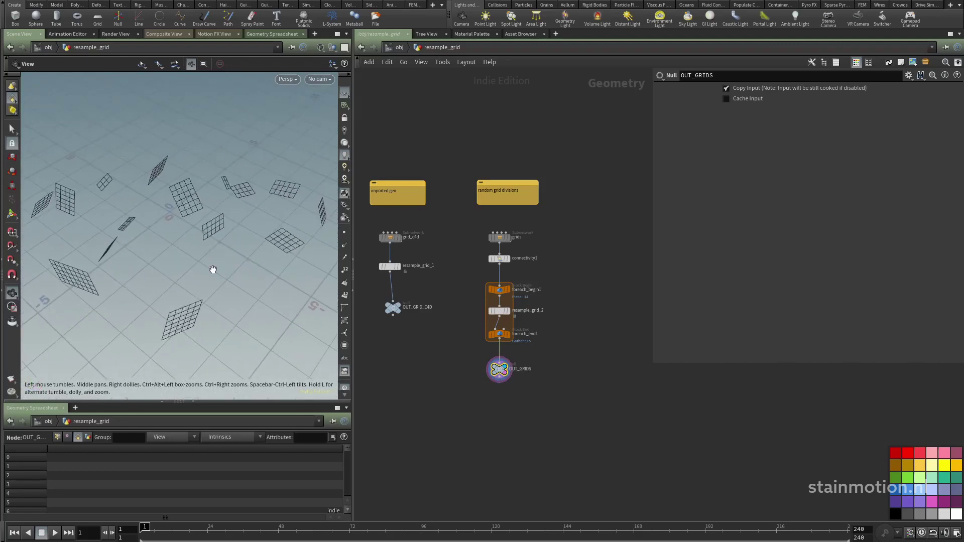
pyautogui.scroll(-2, 424, 352)
pyautogui.moveTo(418, 368); pyautogui.dragTo(503, 356, button='middle')
pyautogui.moveTo(409, 352); pyautogui.dragTo(490, 361, button='middle')
pyautogui.moveTo(431, 353)
pyautogui.mouseDown(button='middle')
pyautogui.moveTo(521, 353)
pyautogui.moveTo(577, 367)
pyautogui.mouseUp(button='middle')
pyautogui.press('h')
pyautogui.press('c')
pyautogui.moveTo(472, 346); pyautogui.dragTo(468, 338)
pyautogui.moveTo(589, 355); pyautogui.dragTo(536, 358, button='middle')
pyautogui.scroll(-2, 536, 358)
pyautogui.moveTo(385, 349); pyautogui.dragTo(444, 358, button='middle')
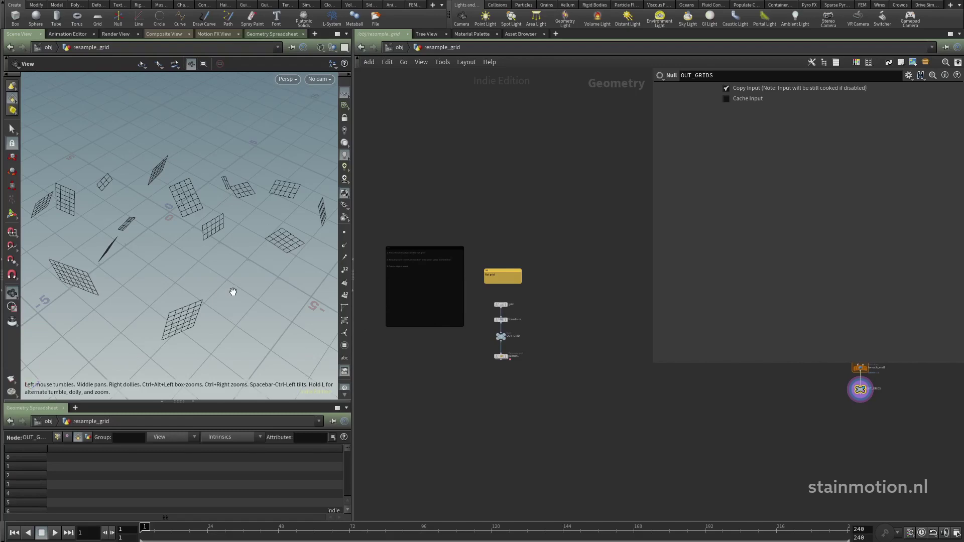
pyautogui.moveTo(233, 292)
pyautogui.mouseDown()
pyautogui.moveTo(235, 302)
pyautogui.moveTo(254, 273)
pyautogui.moveTo(312, 276)
pyautogui.moveTo(239, 297)
pyautogui.moveTo(302, 287)
pyautogui.moveTo(225, 293)
pyautogui.mouseUp()
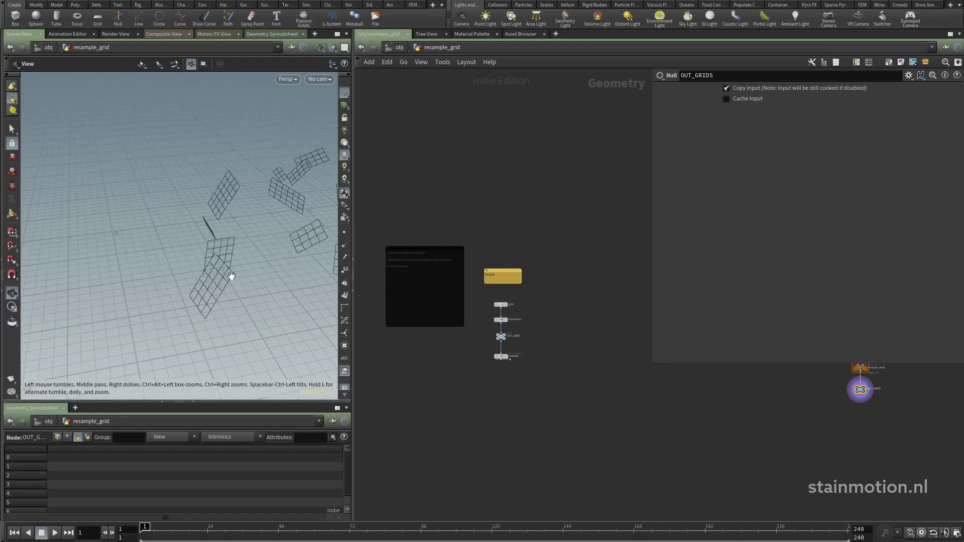